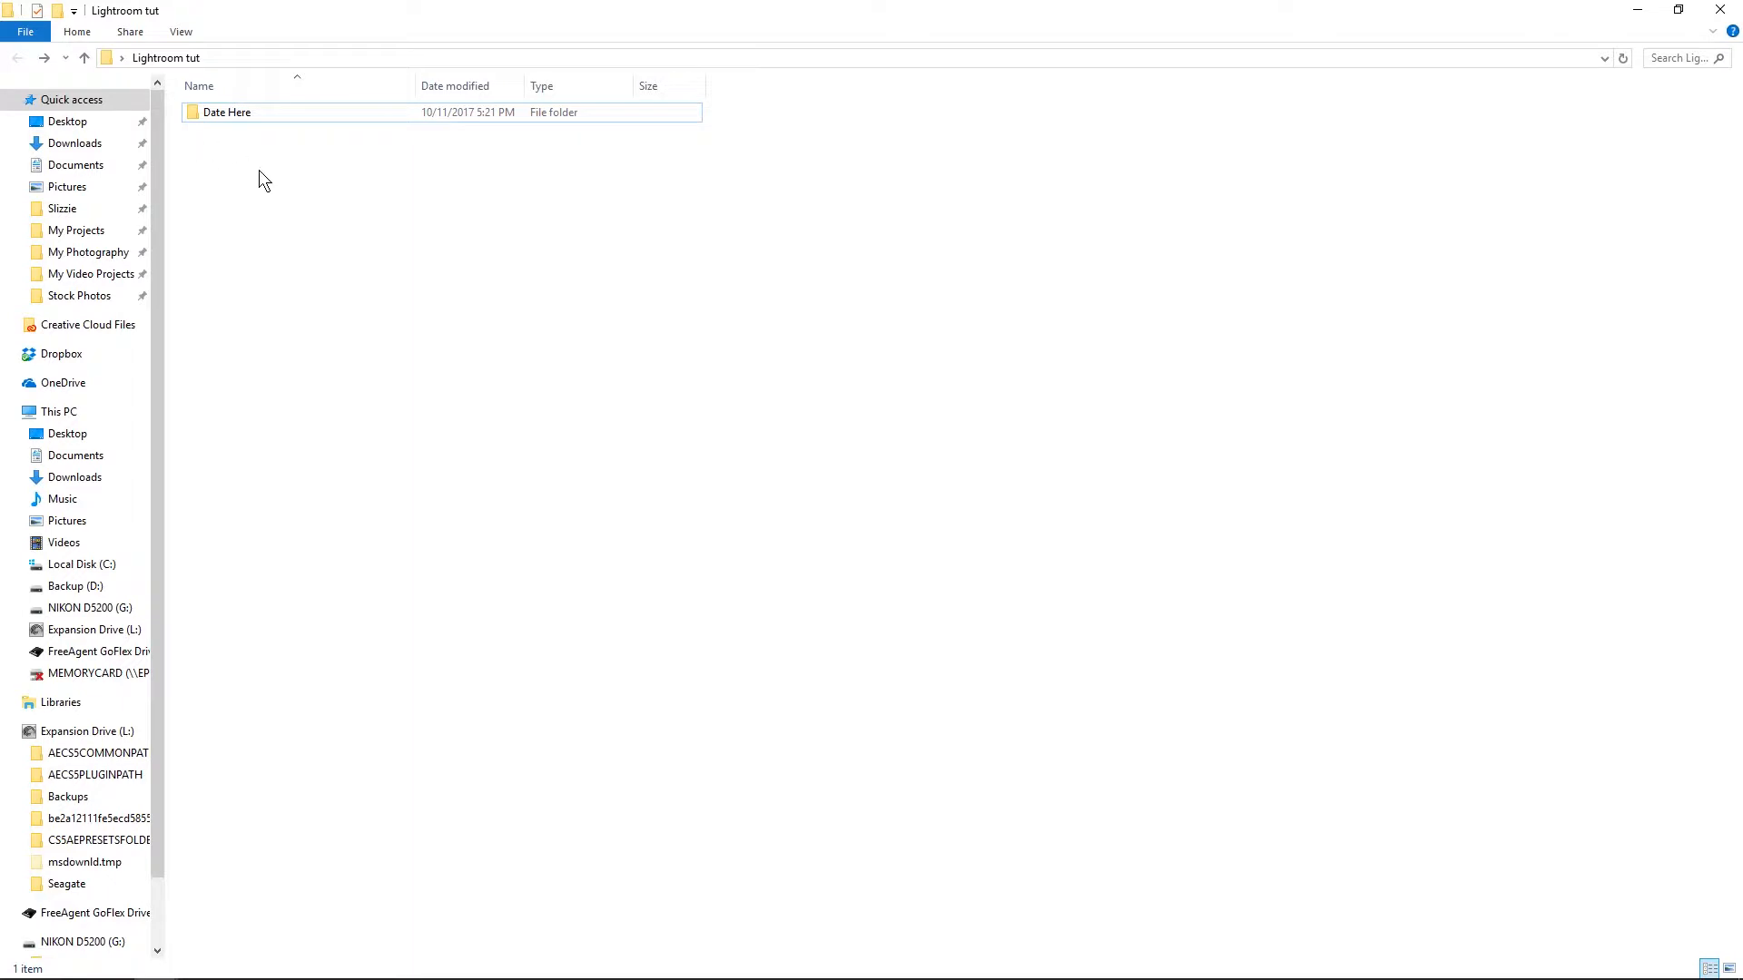
# - Rename the Date Here folder inside Lightroom tut as 10-11-2017 and open it to view its photos
pyautogui.doubleClick(222, 118)
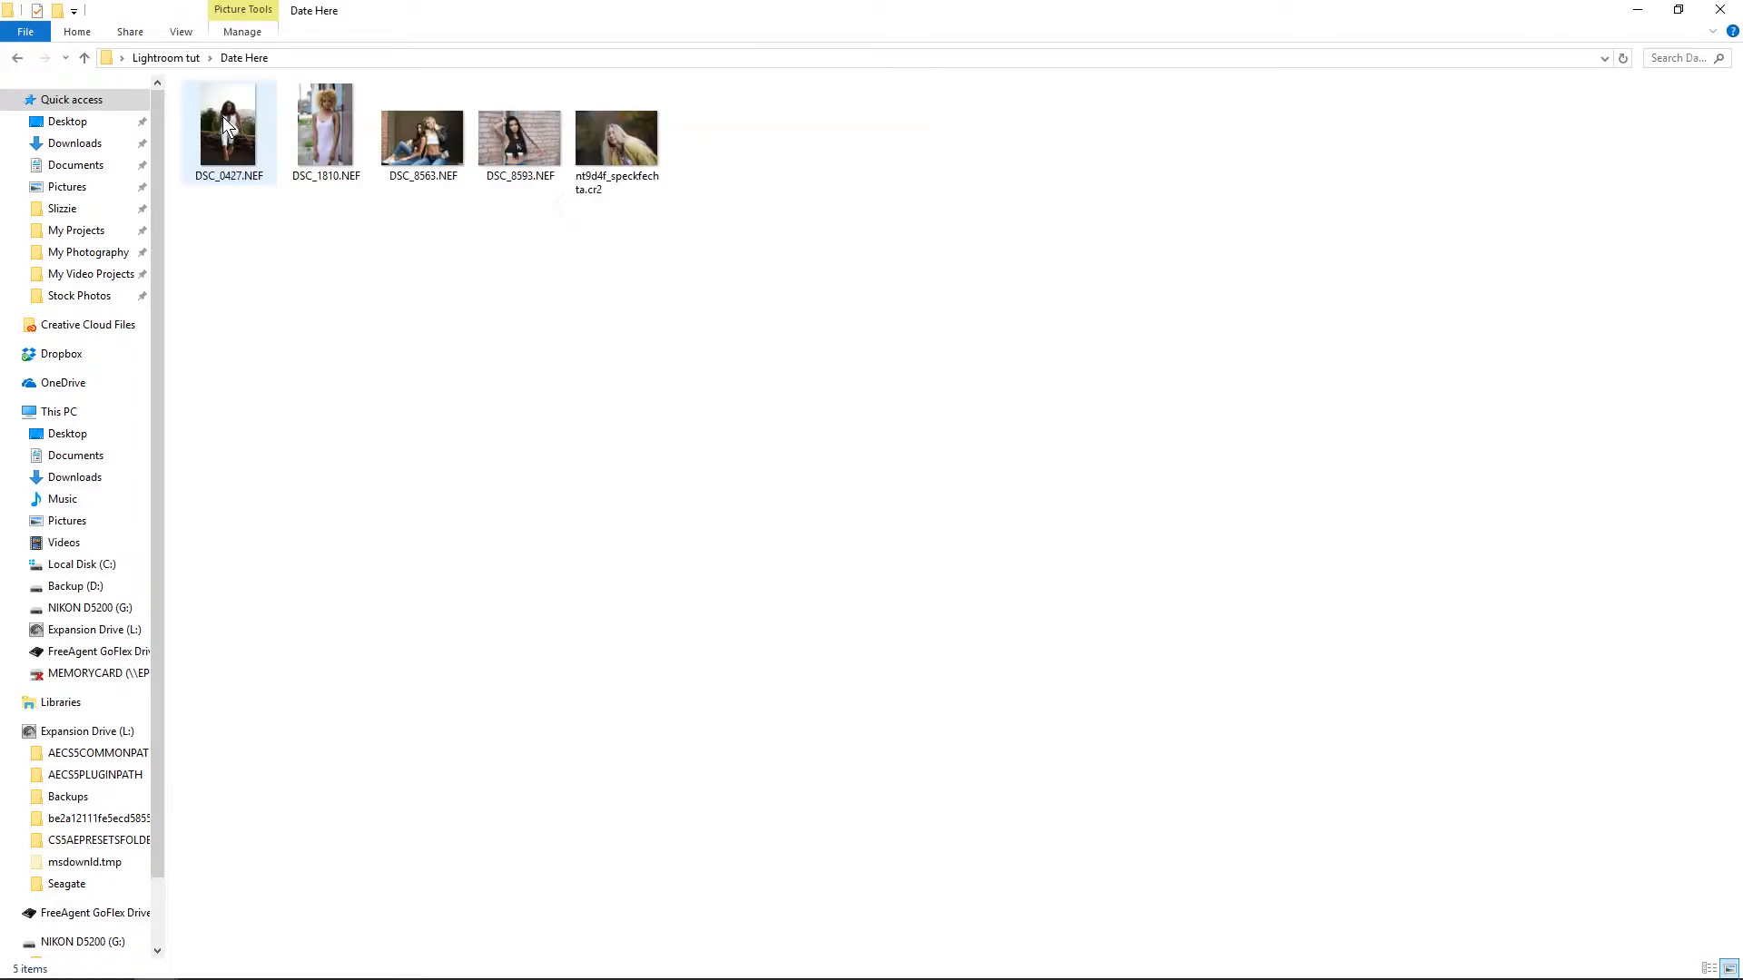
pyautogui.hotkey('alt', 'Left')
pyautogui.press('F2')
pyautogui.write('10-11-2017')
pyautogui.press('Return')
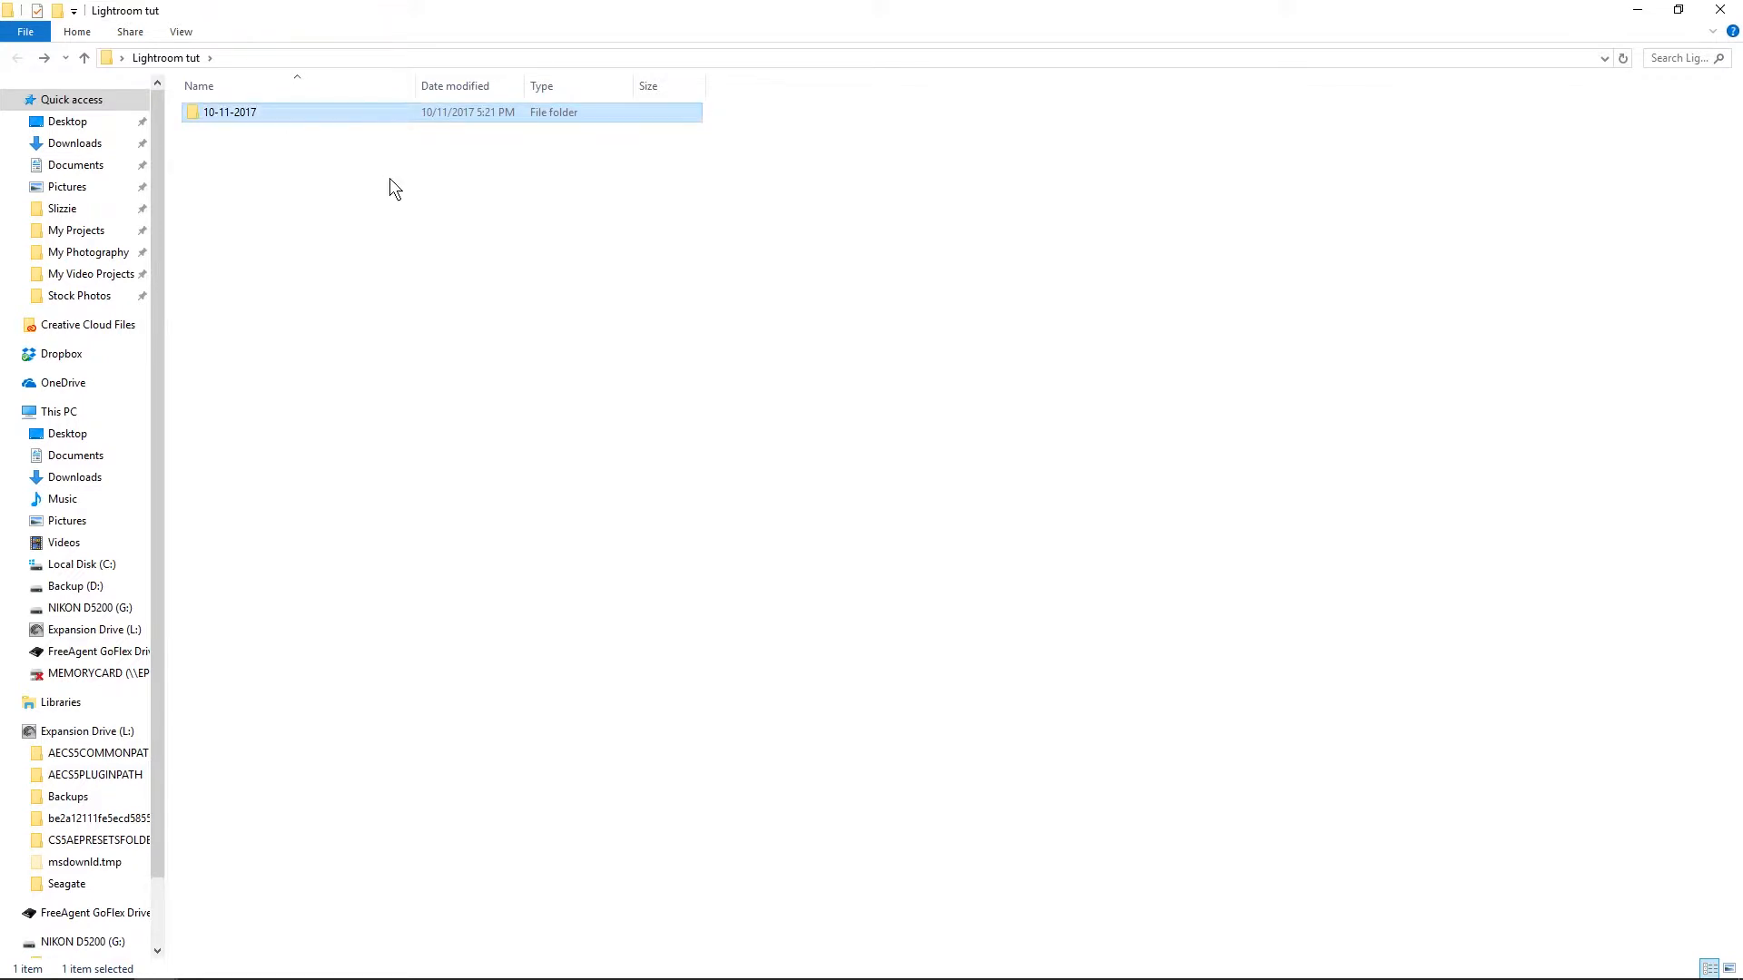
pyautogui.doubleClick(234, 122)
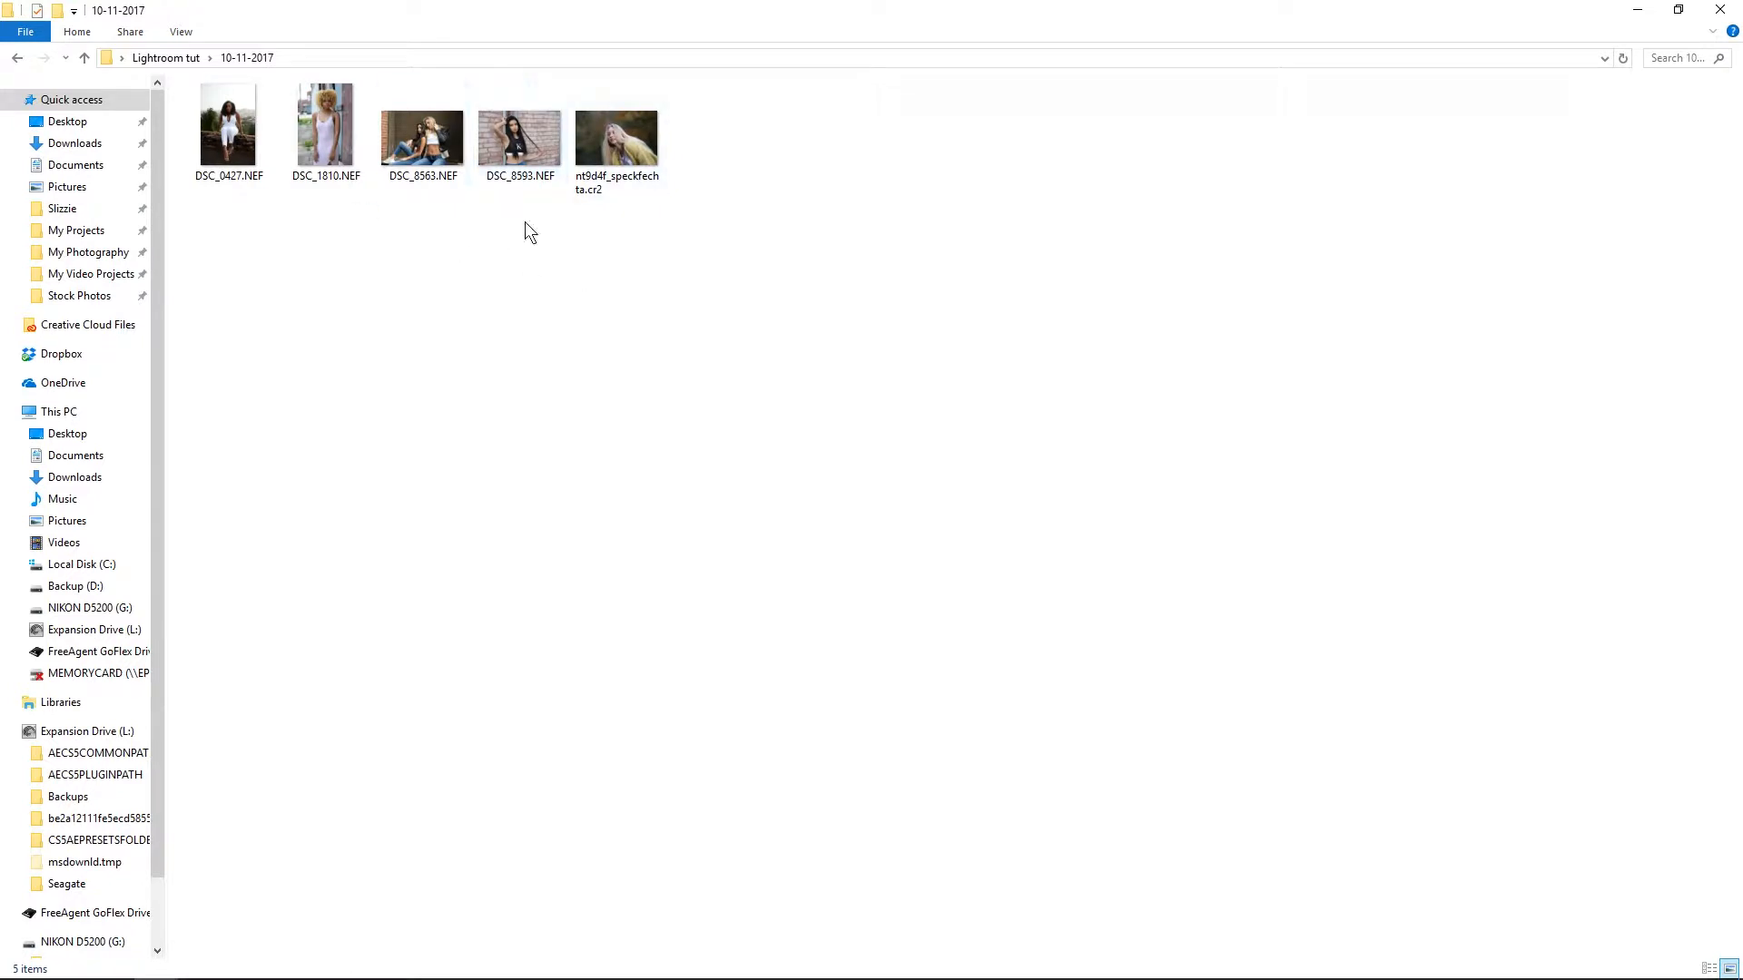
pyautogui.doubleClick(575, 168)
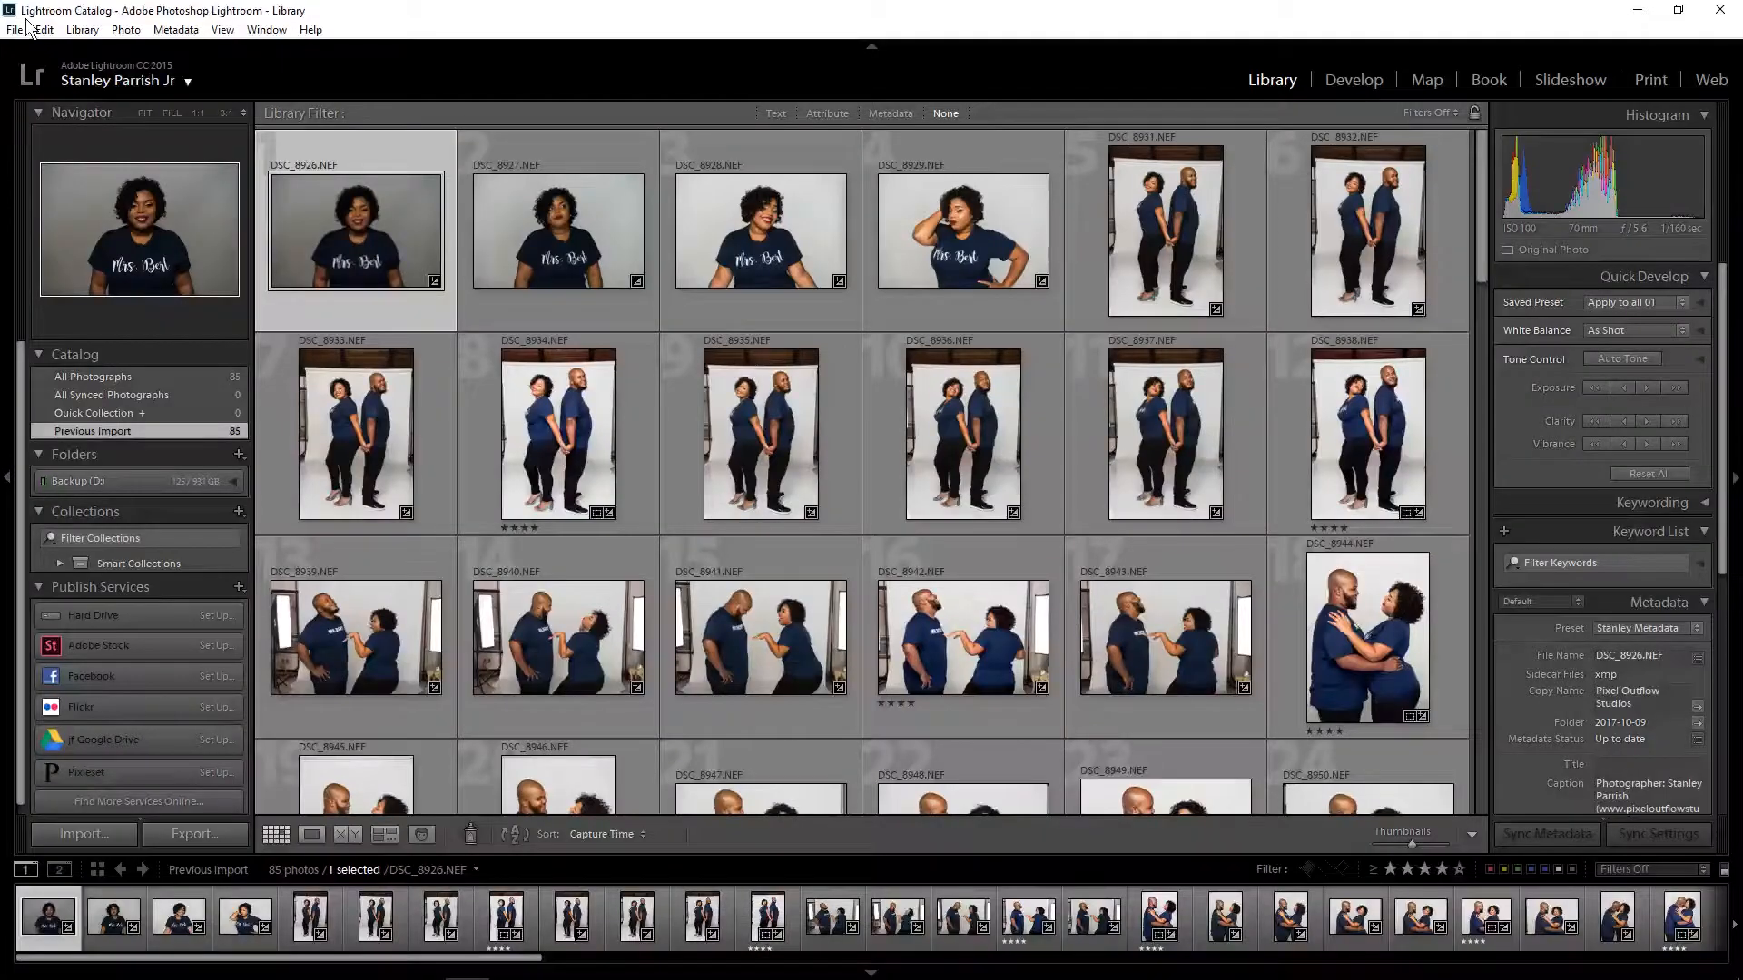
# - Switch to Lightroom and create a new catalog named Lightroom tutorial in the Lightroom tut folder
pyautogui.click(15, 31)
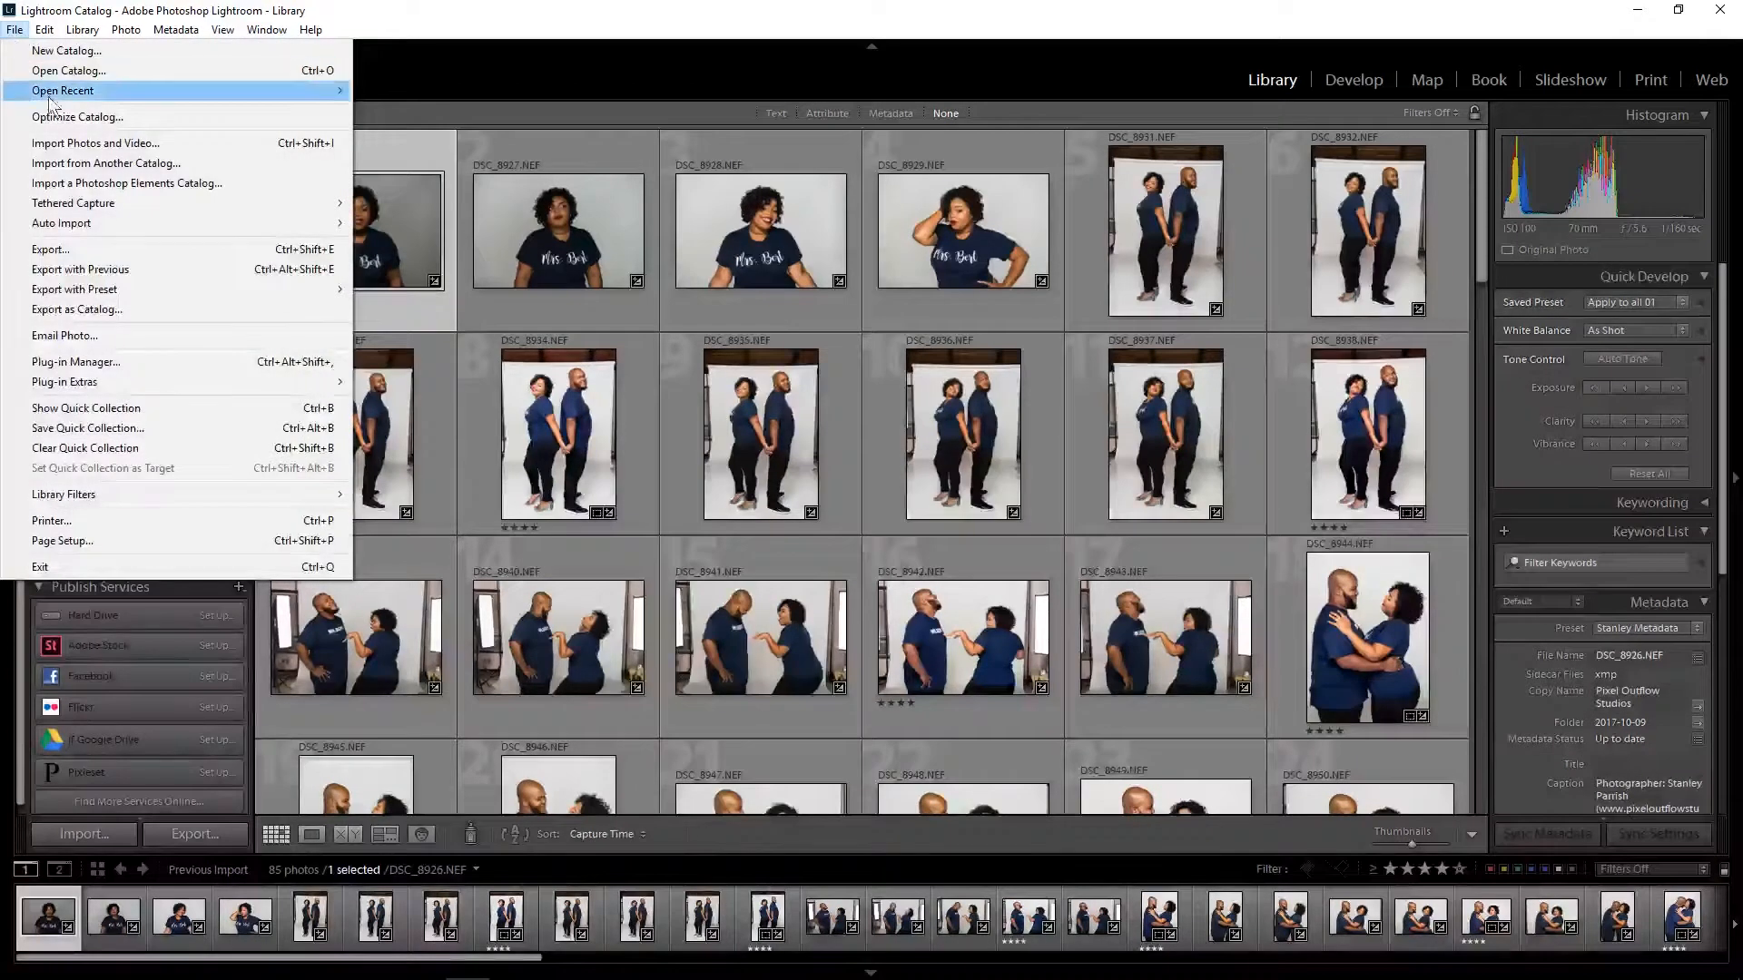
pyautogui.click(95, 52)
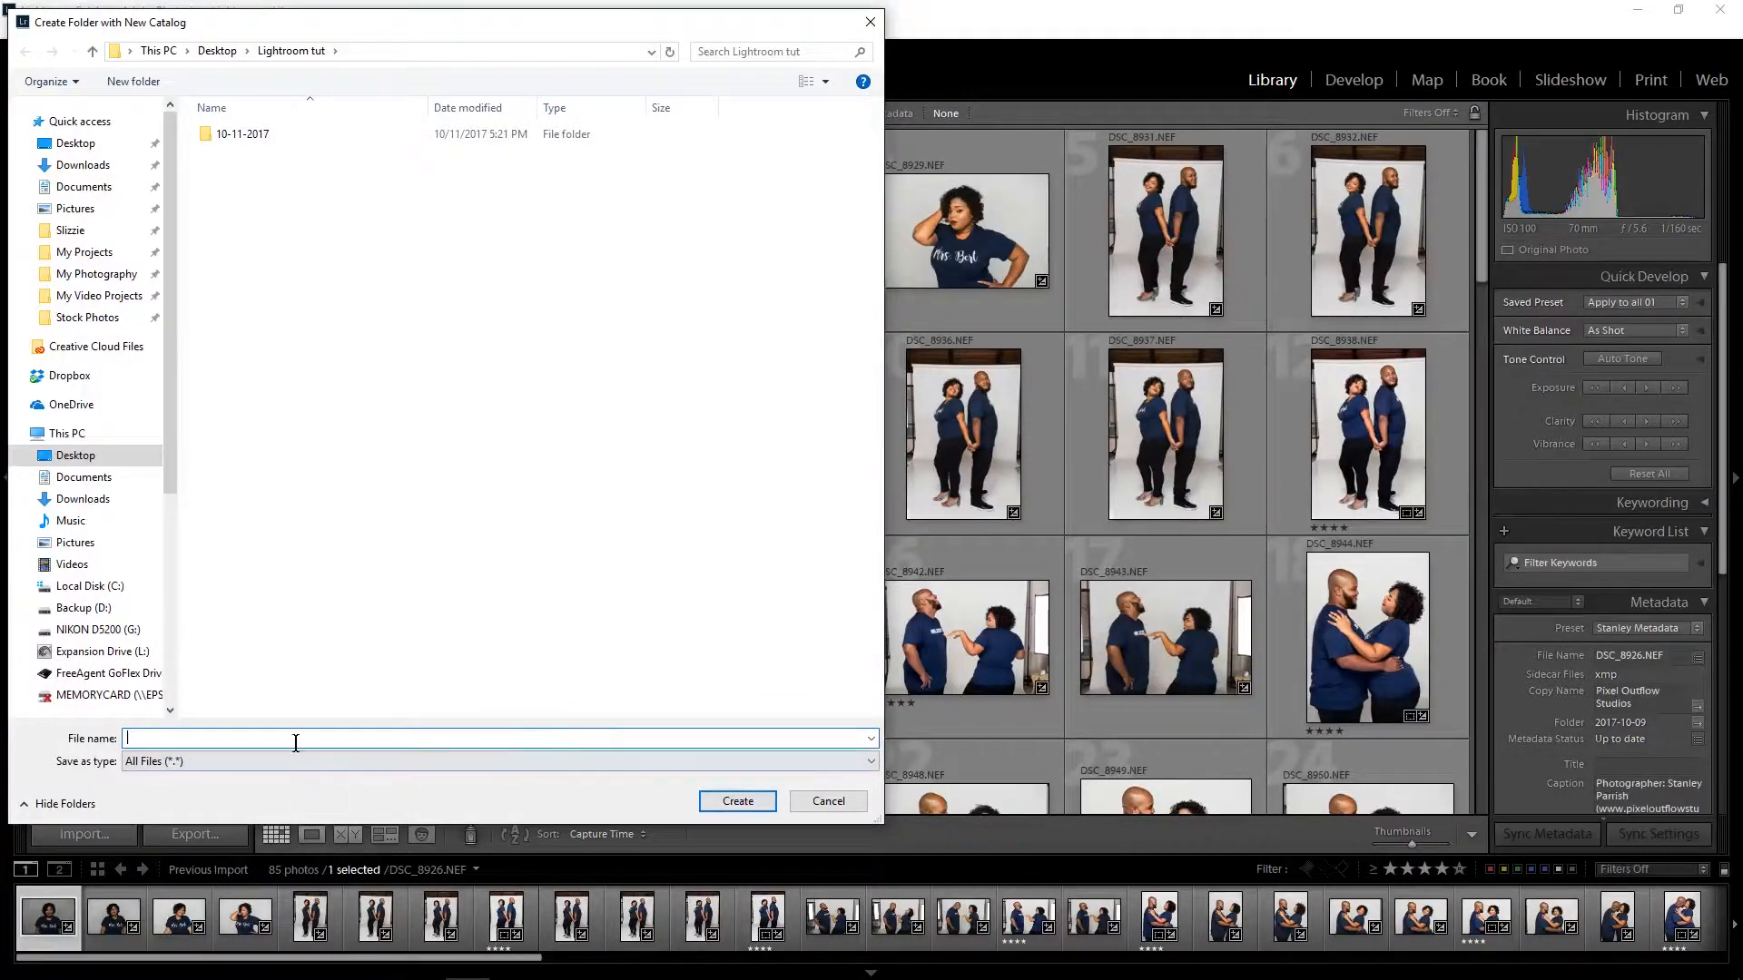
pyautogui.write('Ligh')
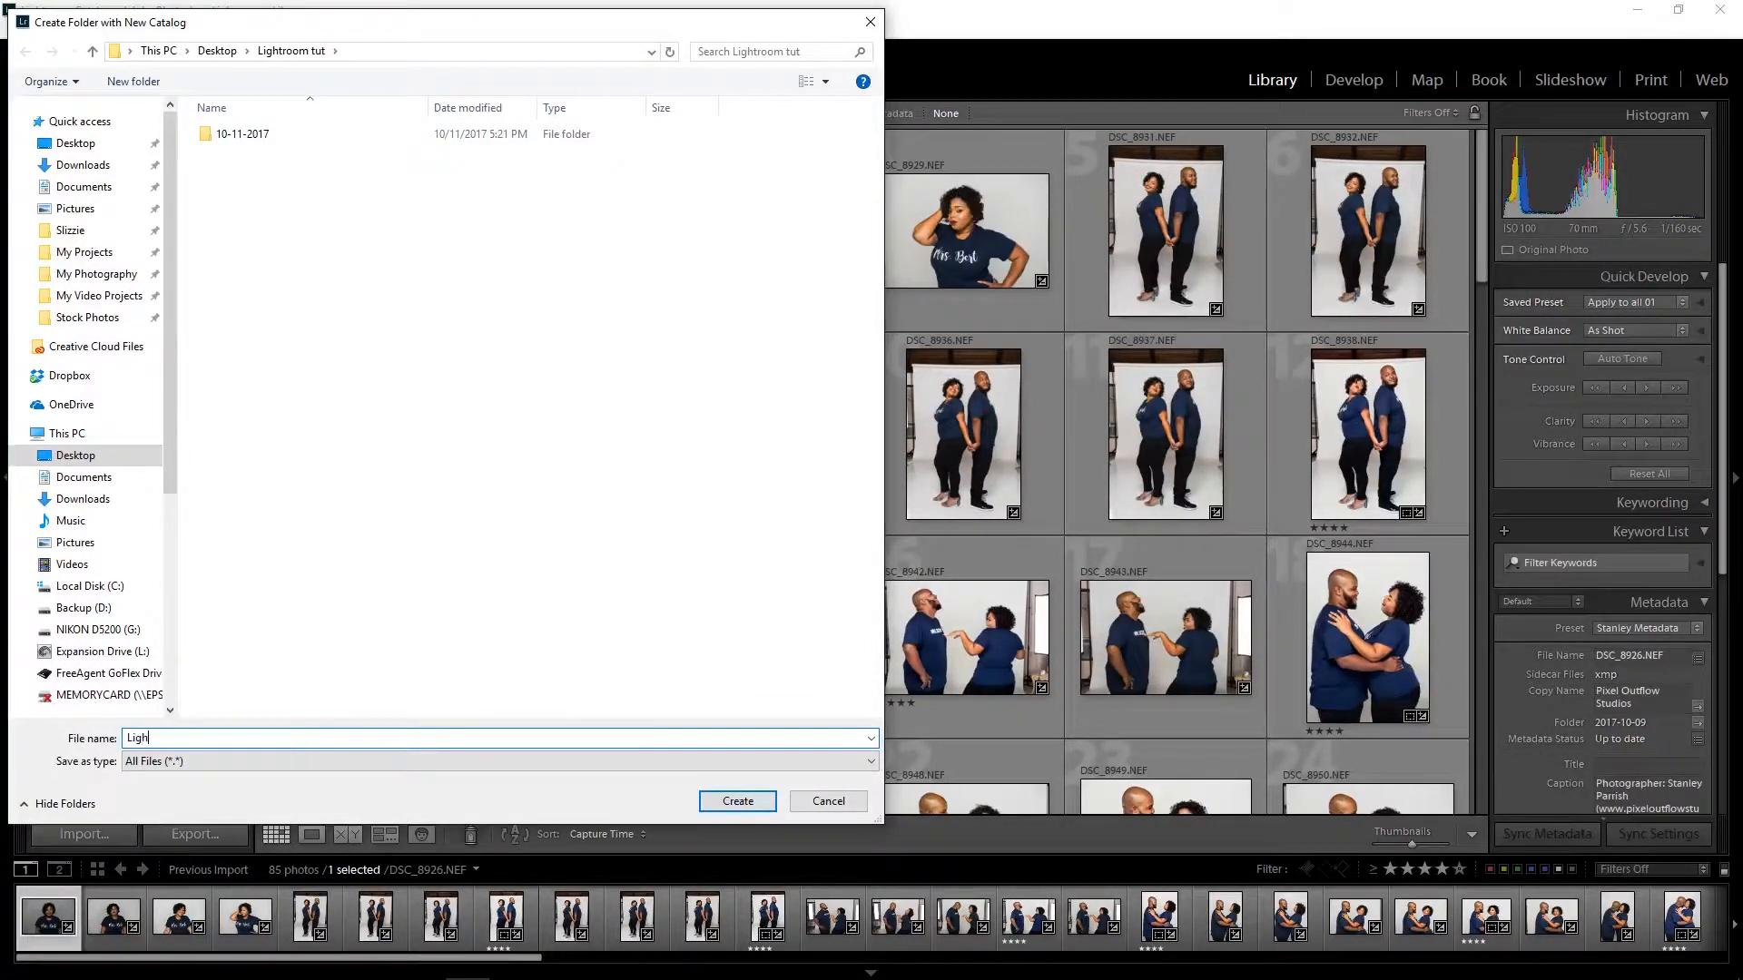
pyautogui.write('troom ut')
pyautogui.press('BackSpace')
pyautogui.press('BackSpace')
pyautogui.write('tutorial')
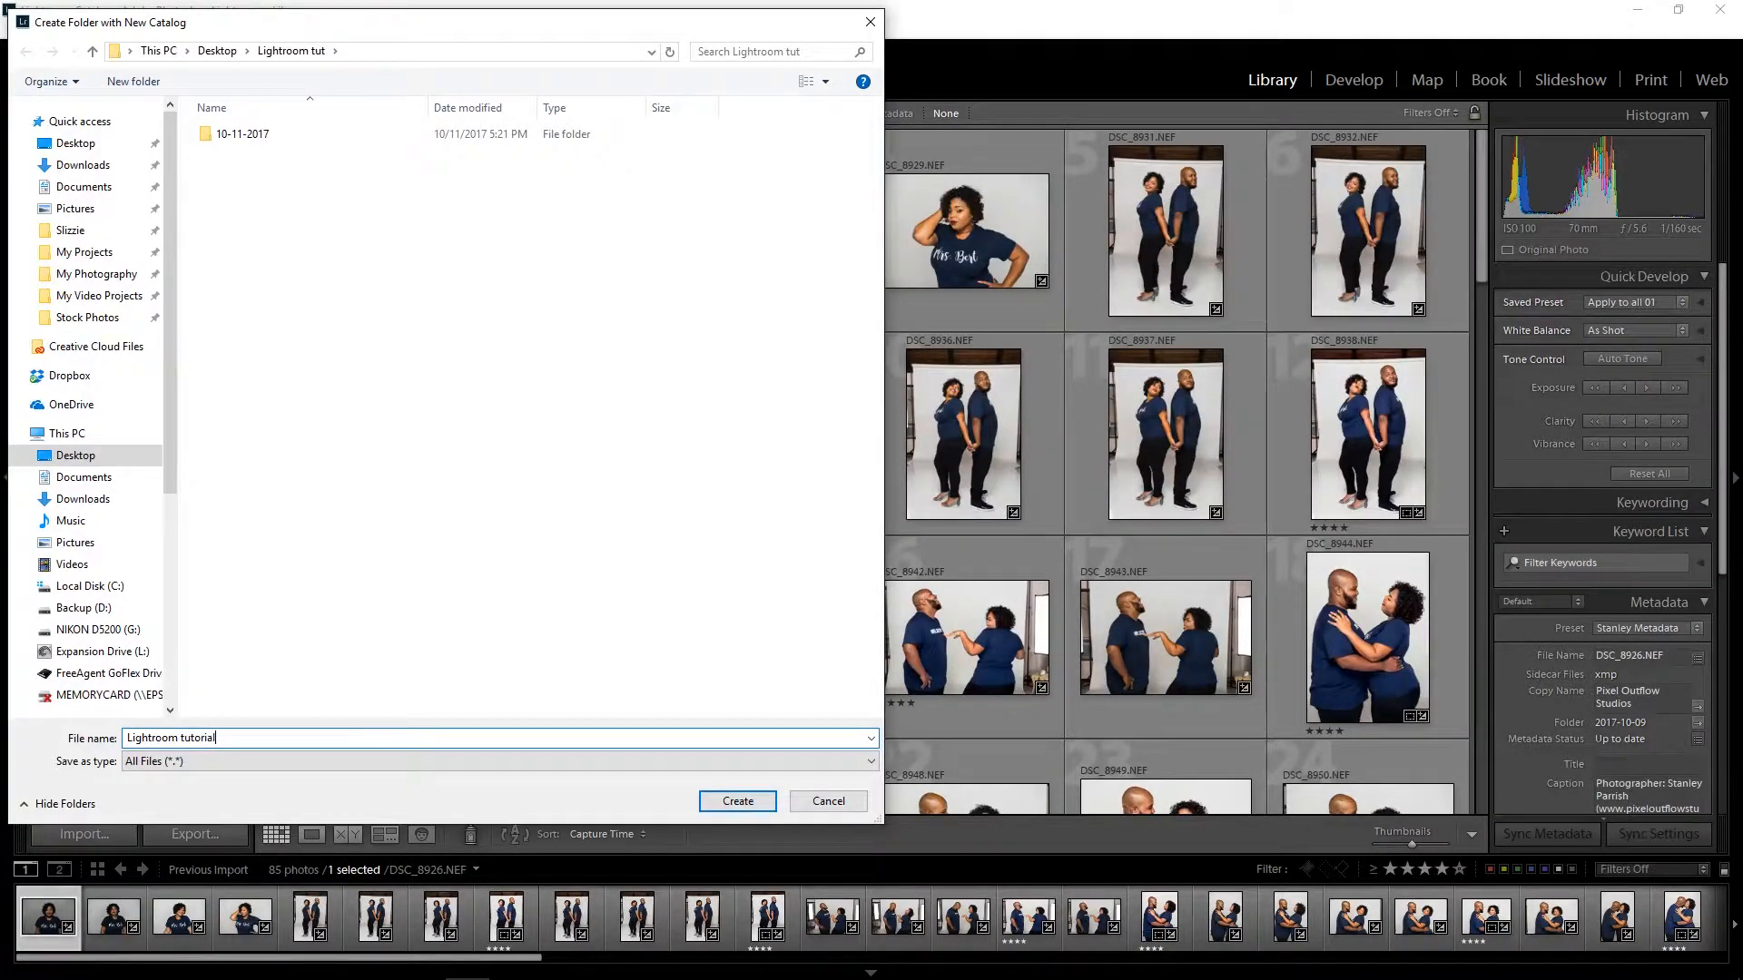
pyautogui.click(737, 801)
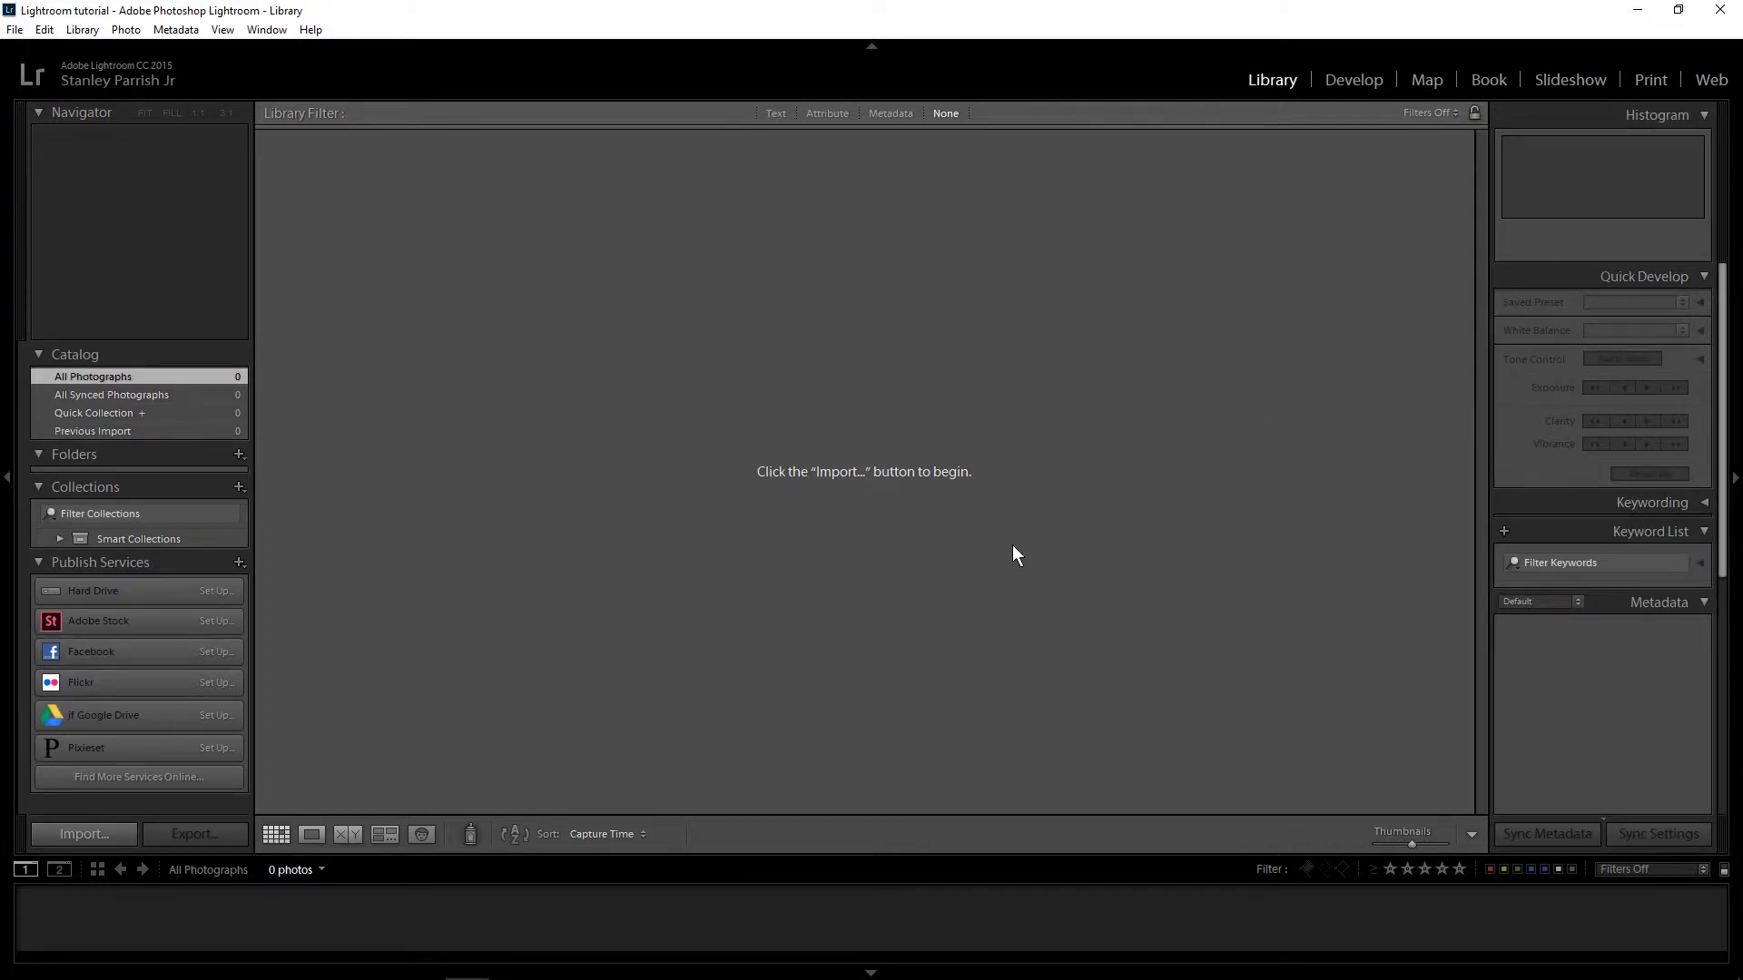
# - Import all photos from the 10-11-2017 folder in the desktop's Lightroom tut folder, adding them without moving them
pyautogui.click(101, 835)
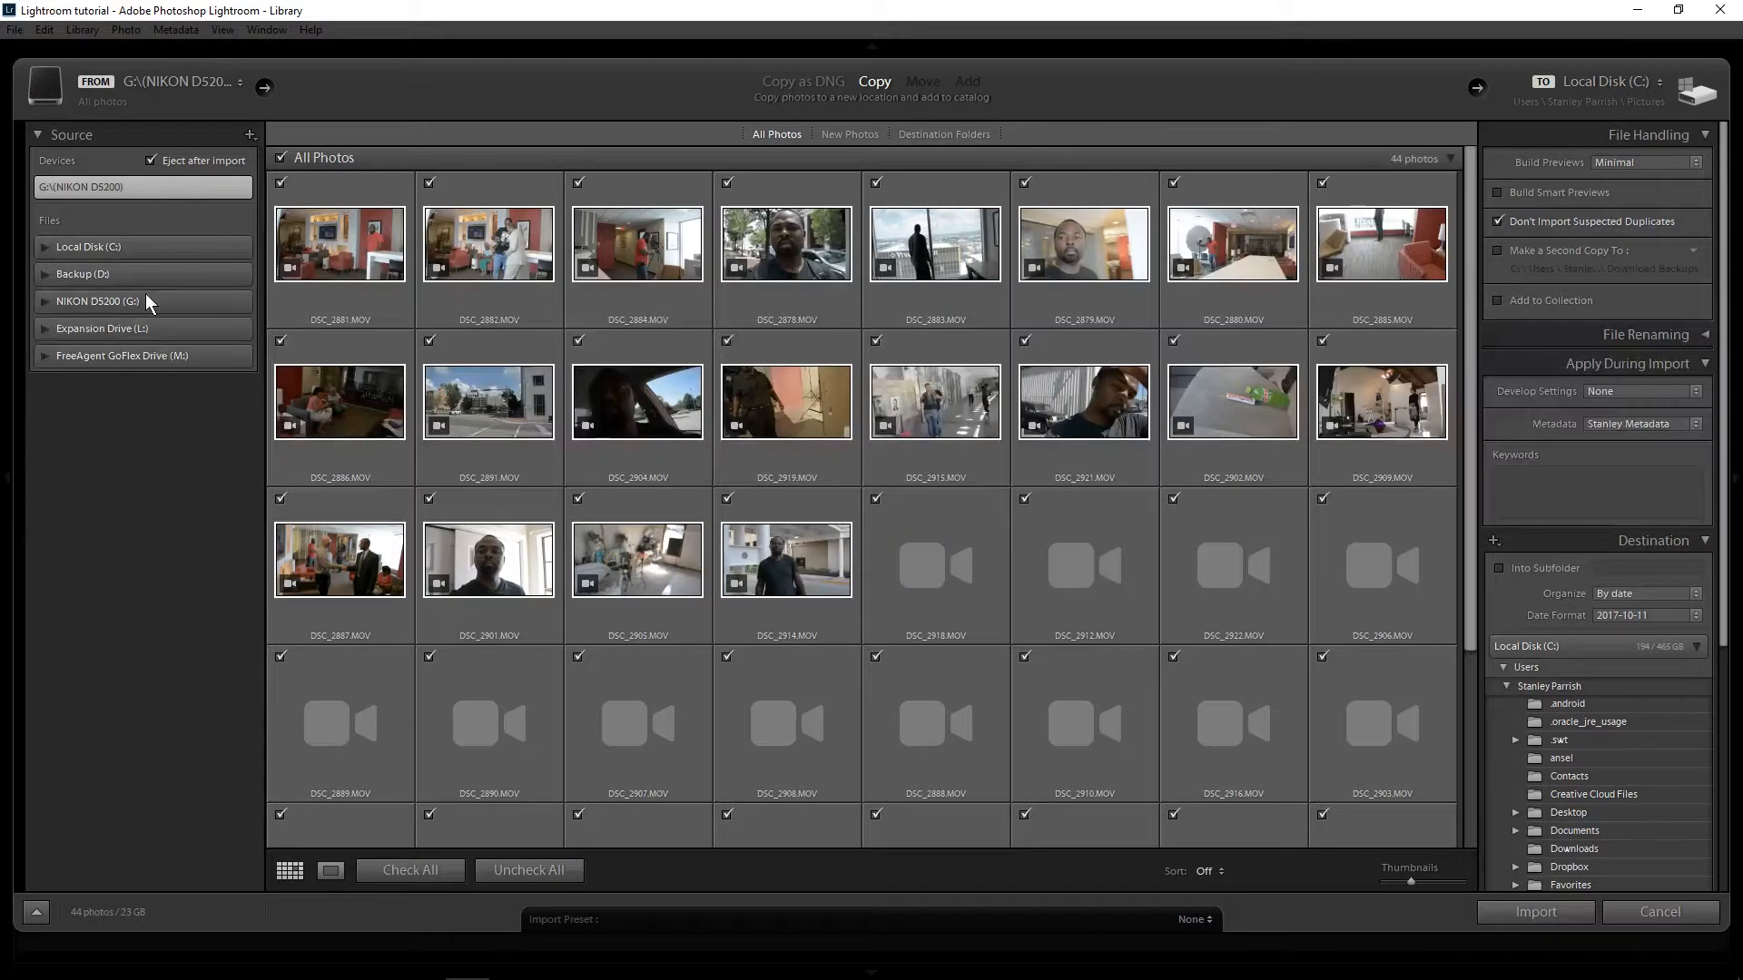
pyautogui.click(41, 248)
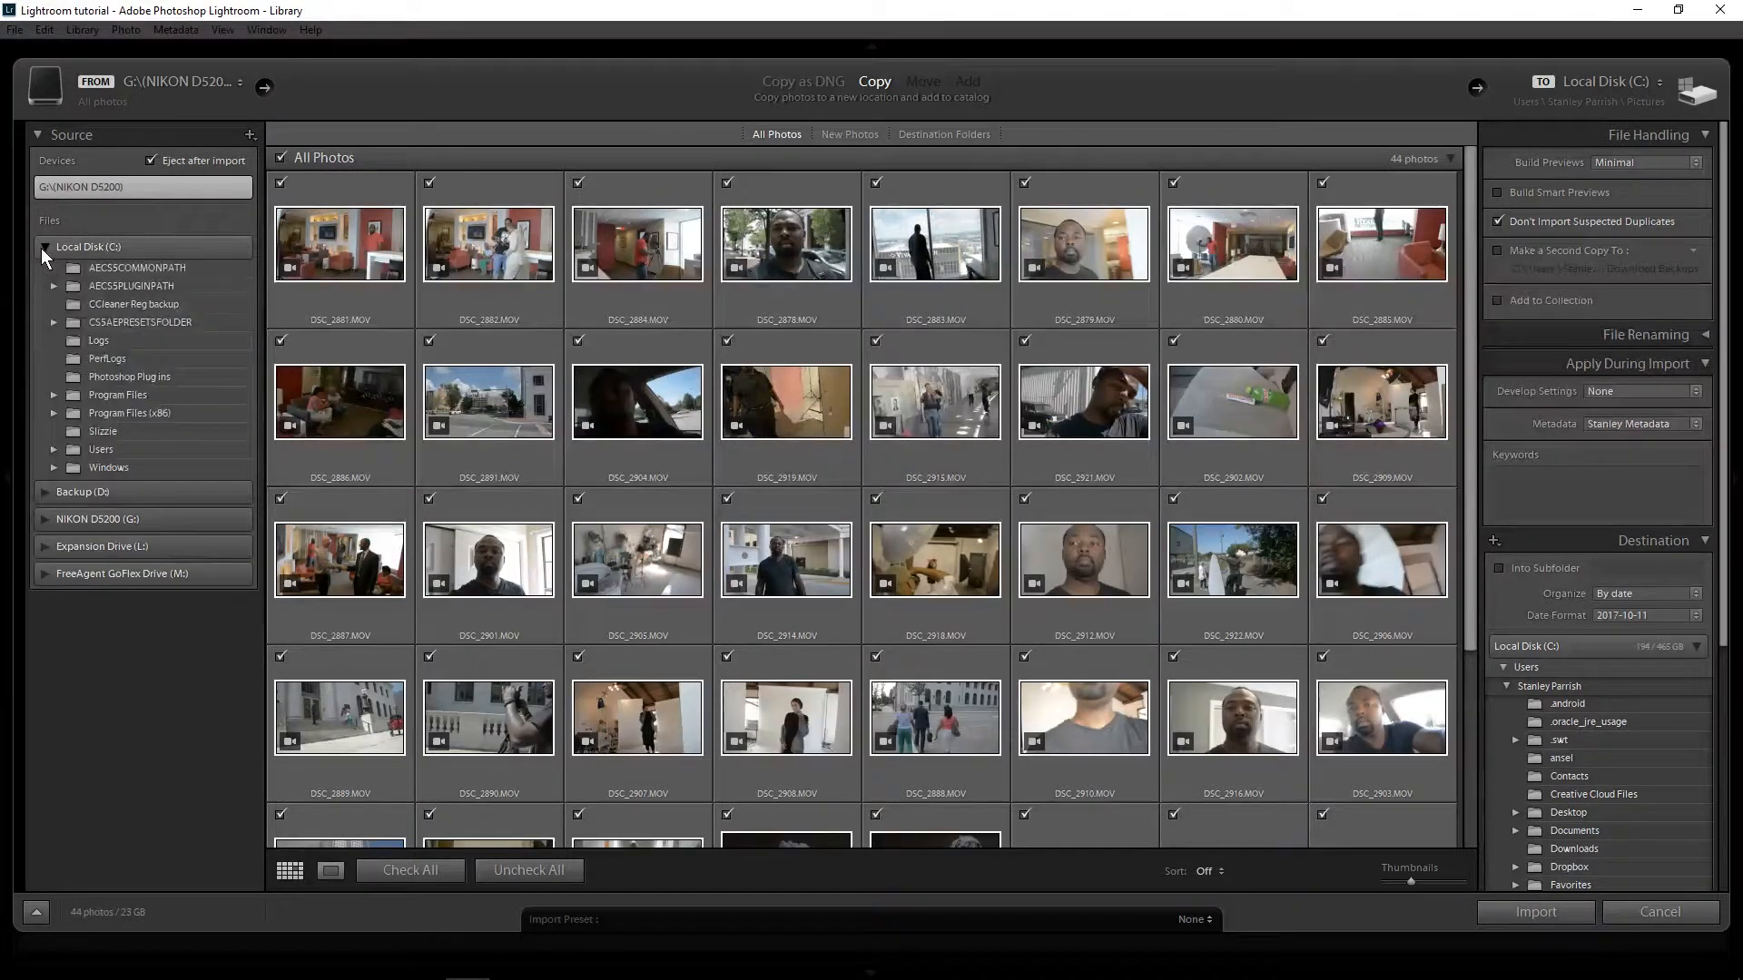
pyautogui.click(54, 449)
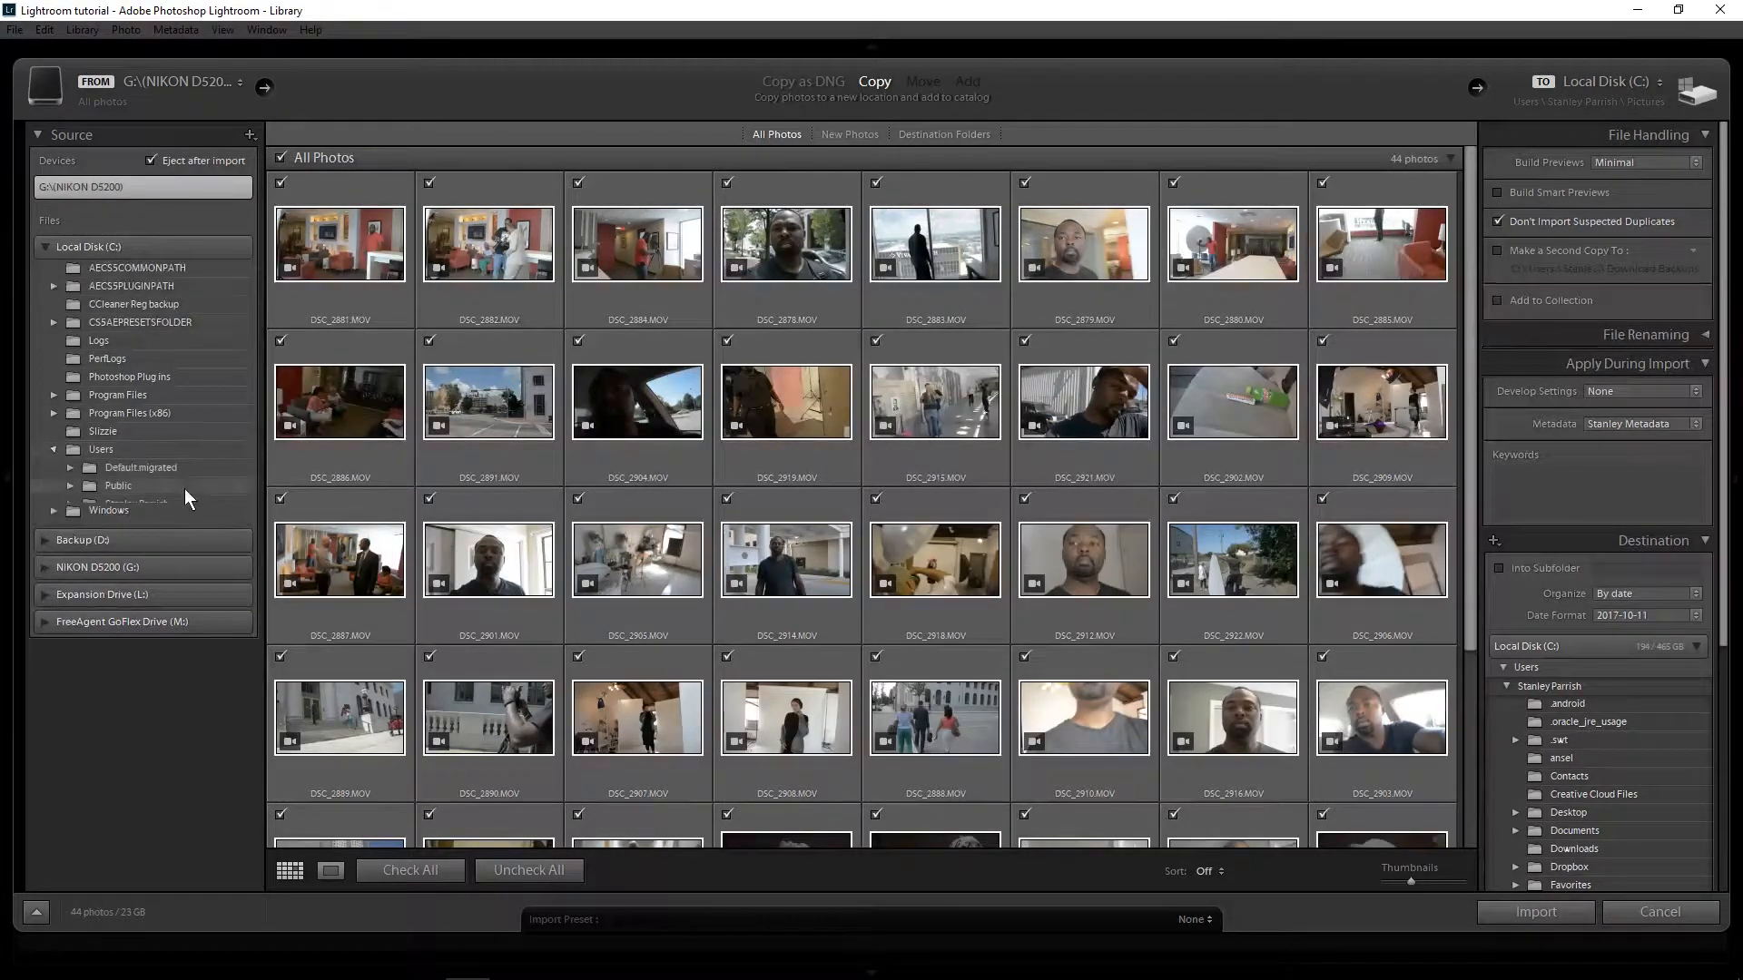
pyautogui.click(71, 504)
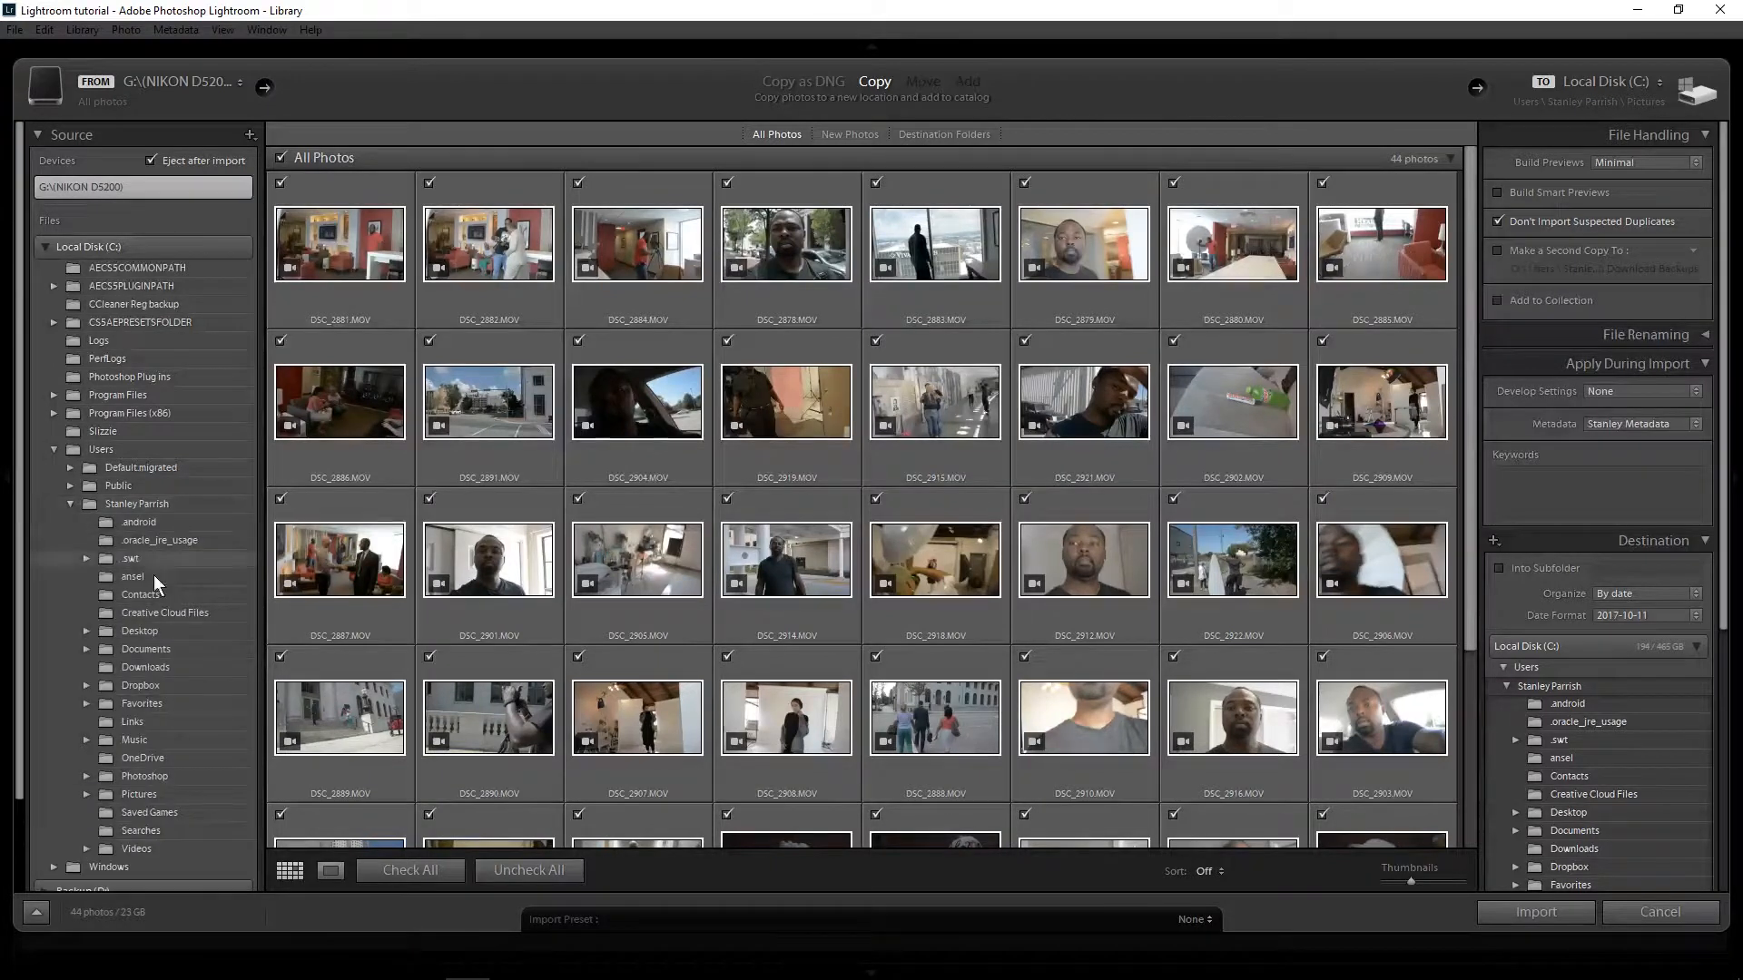
pyautogui.click(86, 632)
pyautogui.click(102, 722)
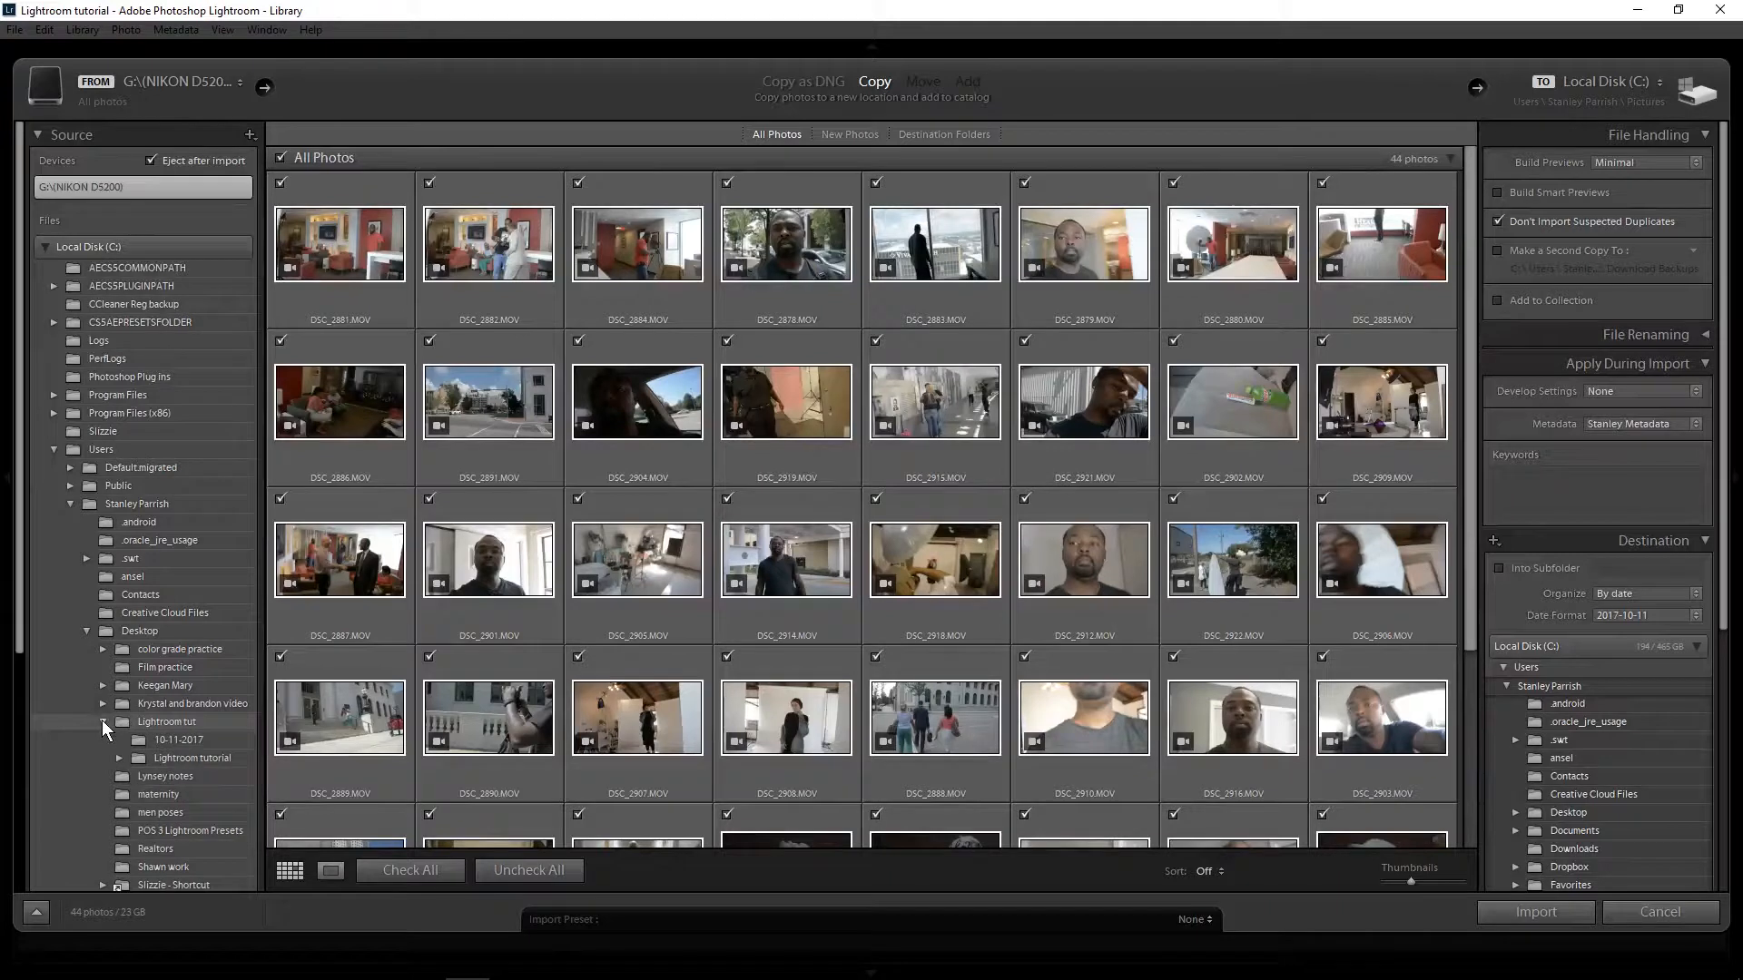
pyautogui.click(167, 738)
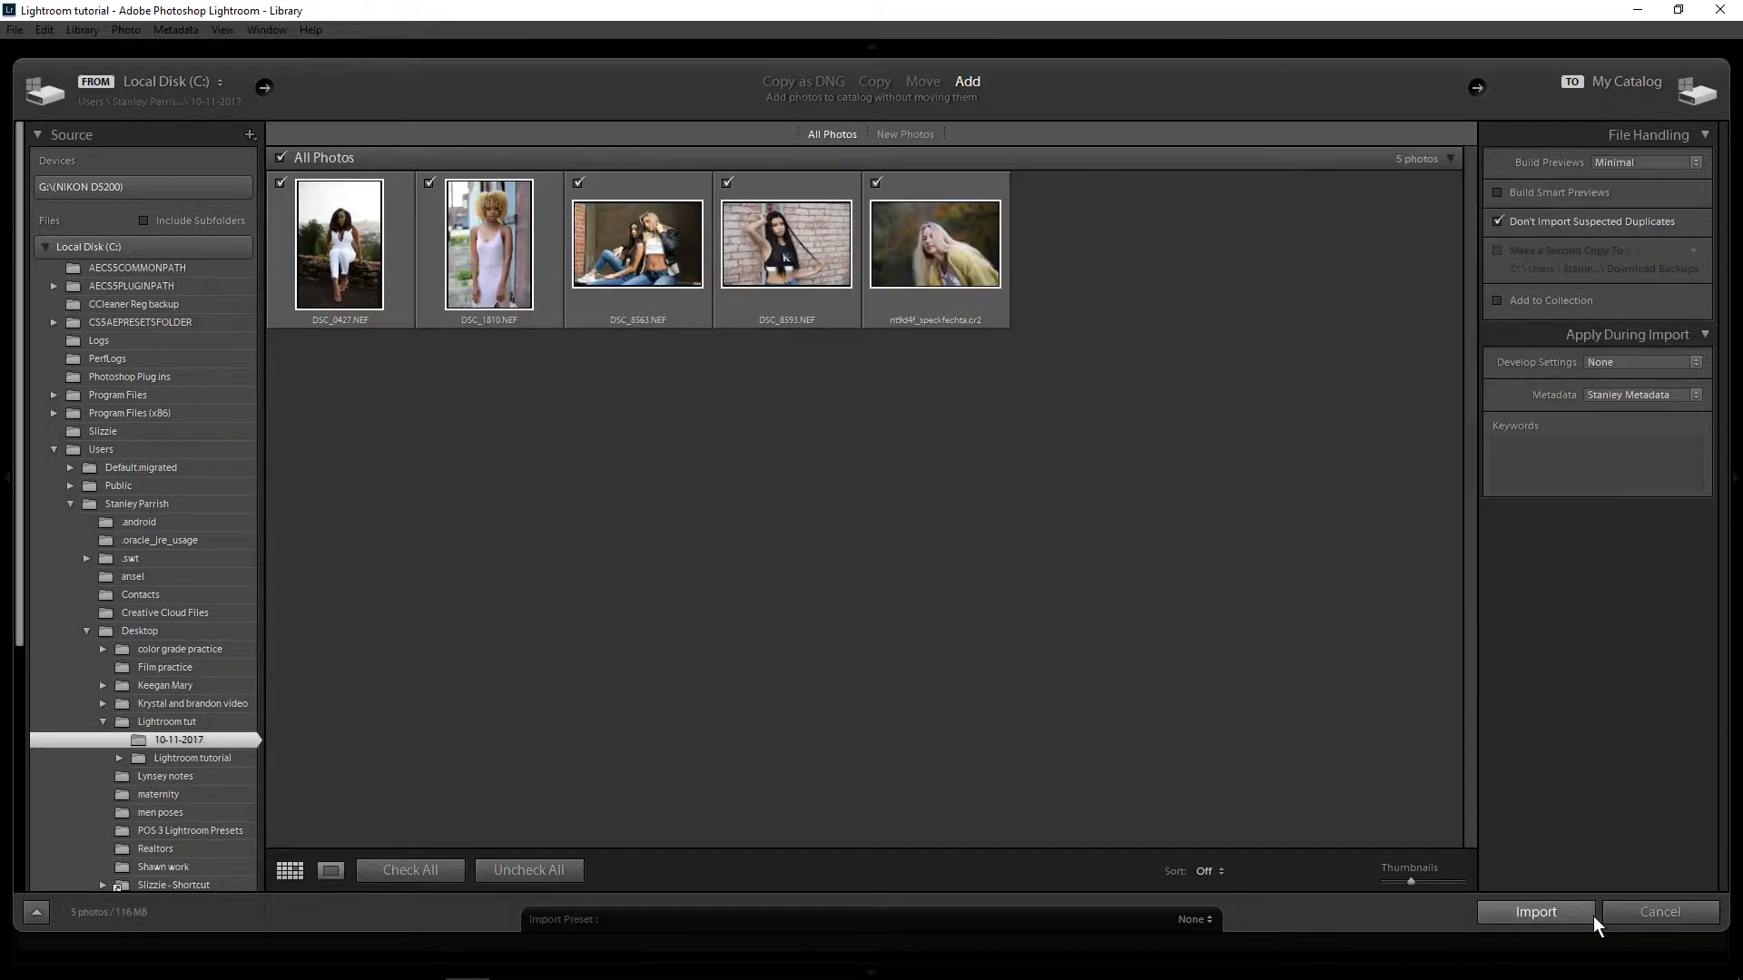
pyautogui.click(1549, 917)
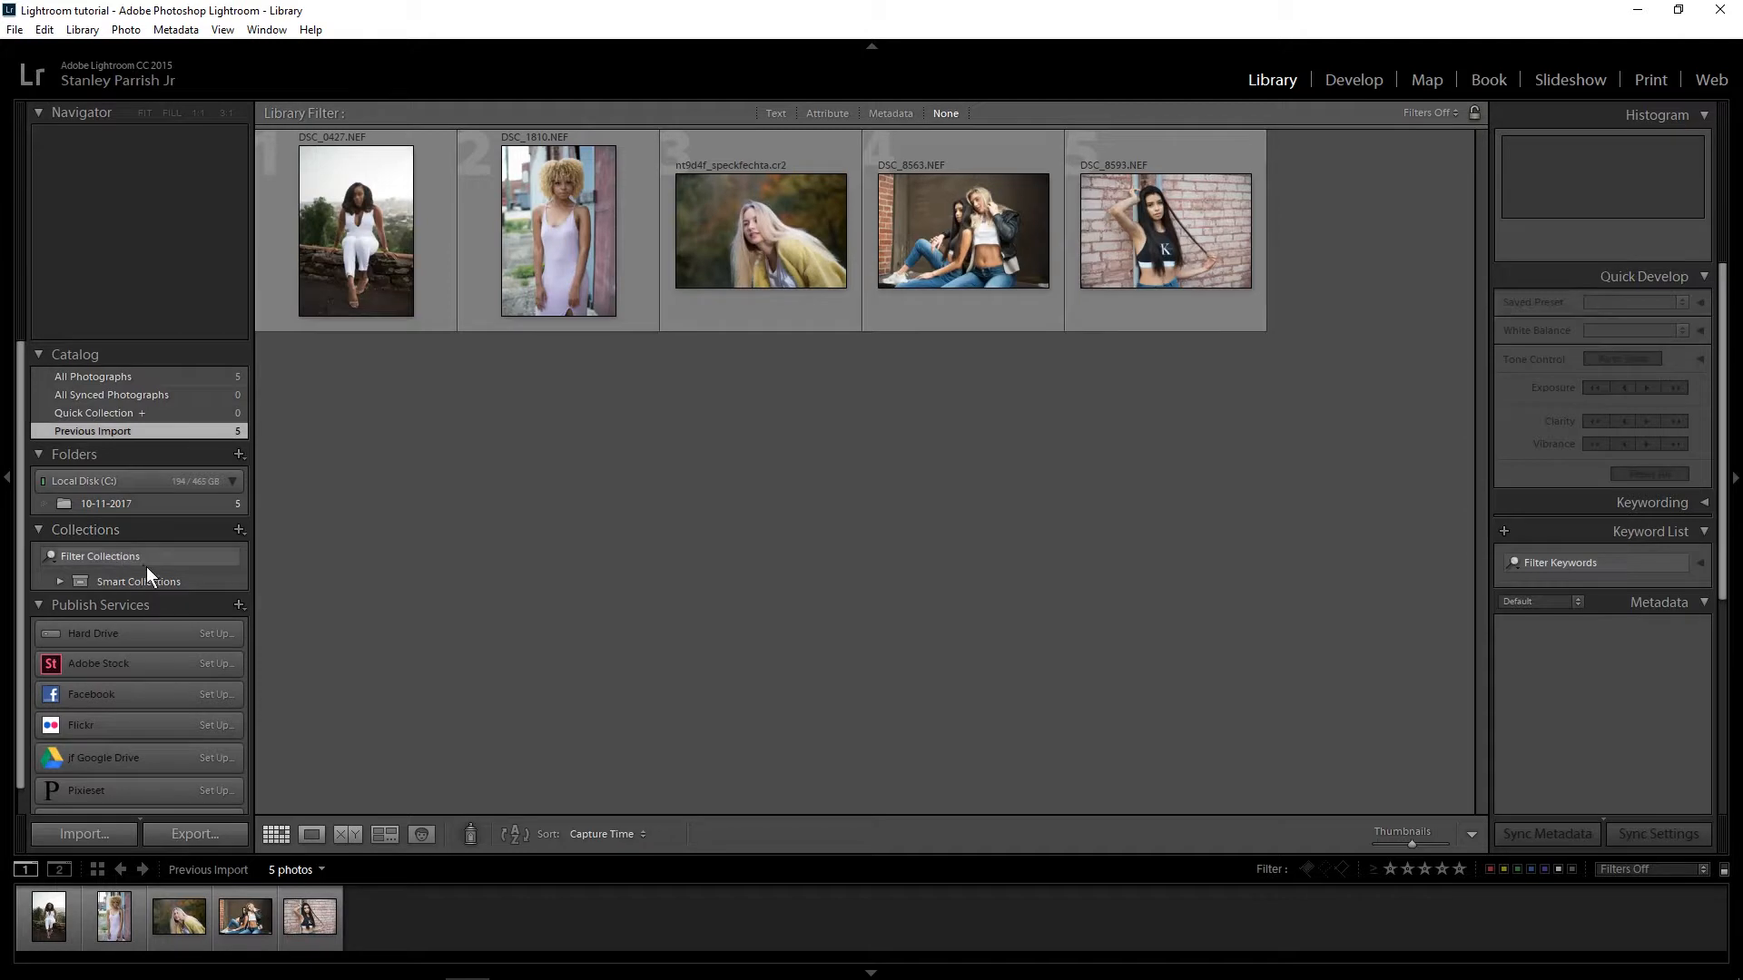
# - Create a collection named Client Favorites
pyautogui.click(145, 604)
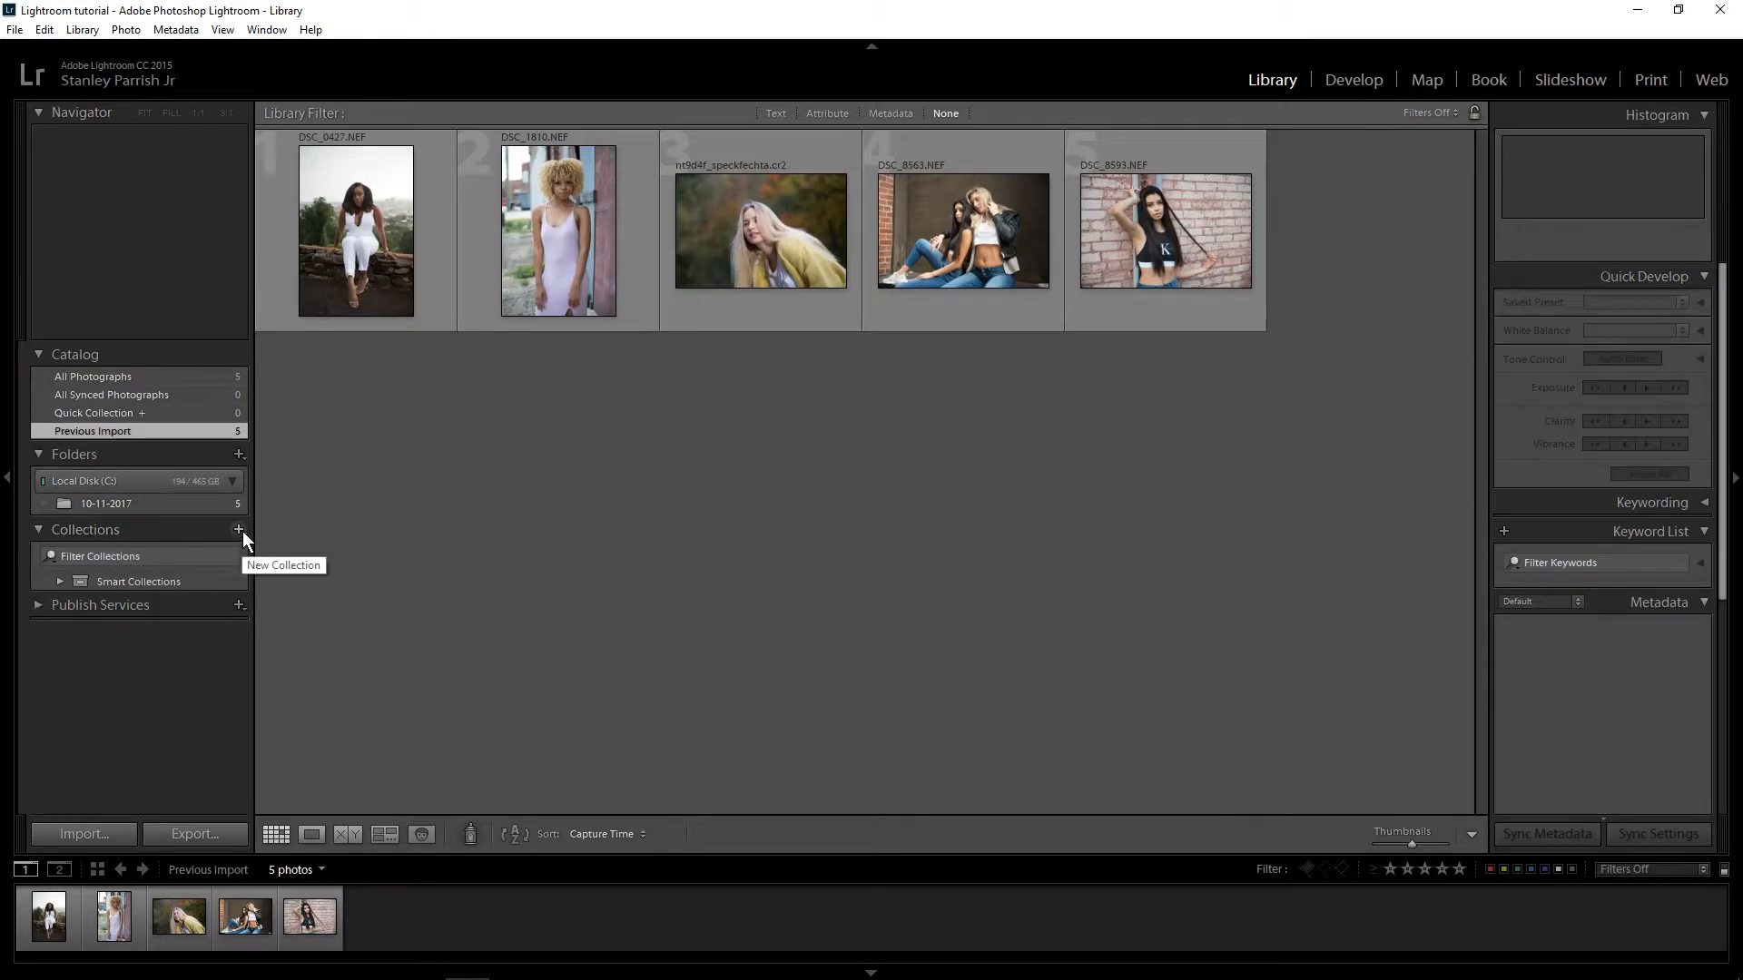
pyautogui.click(241, 530)
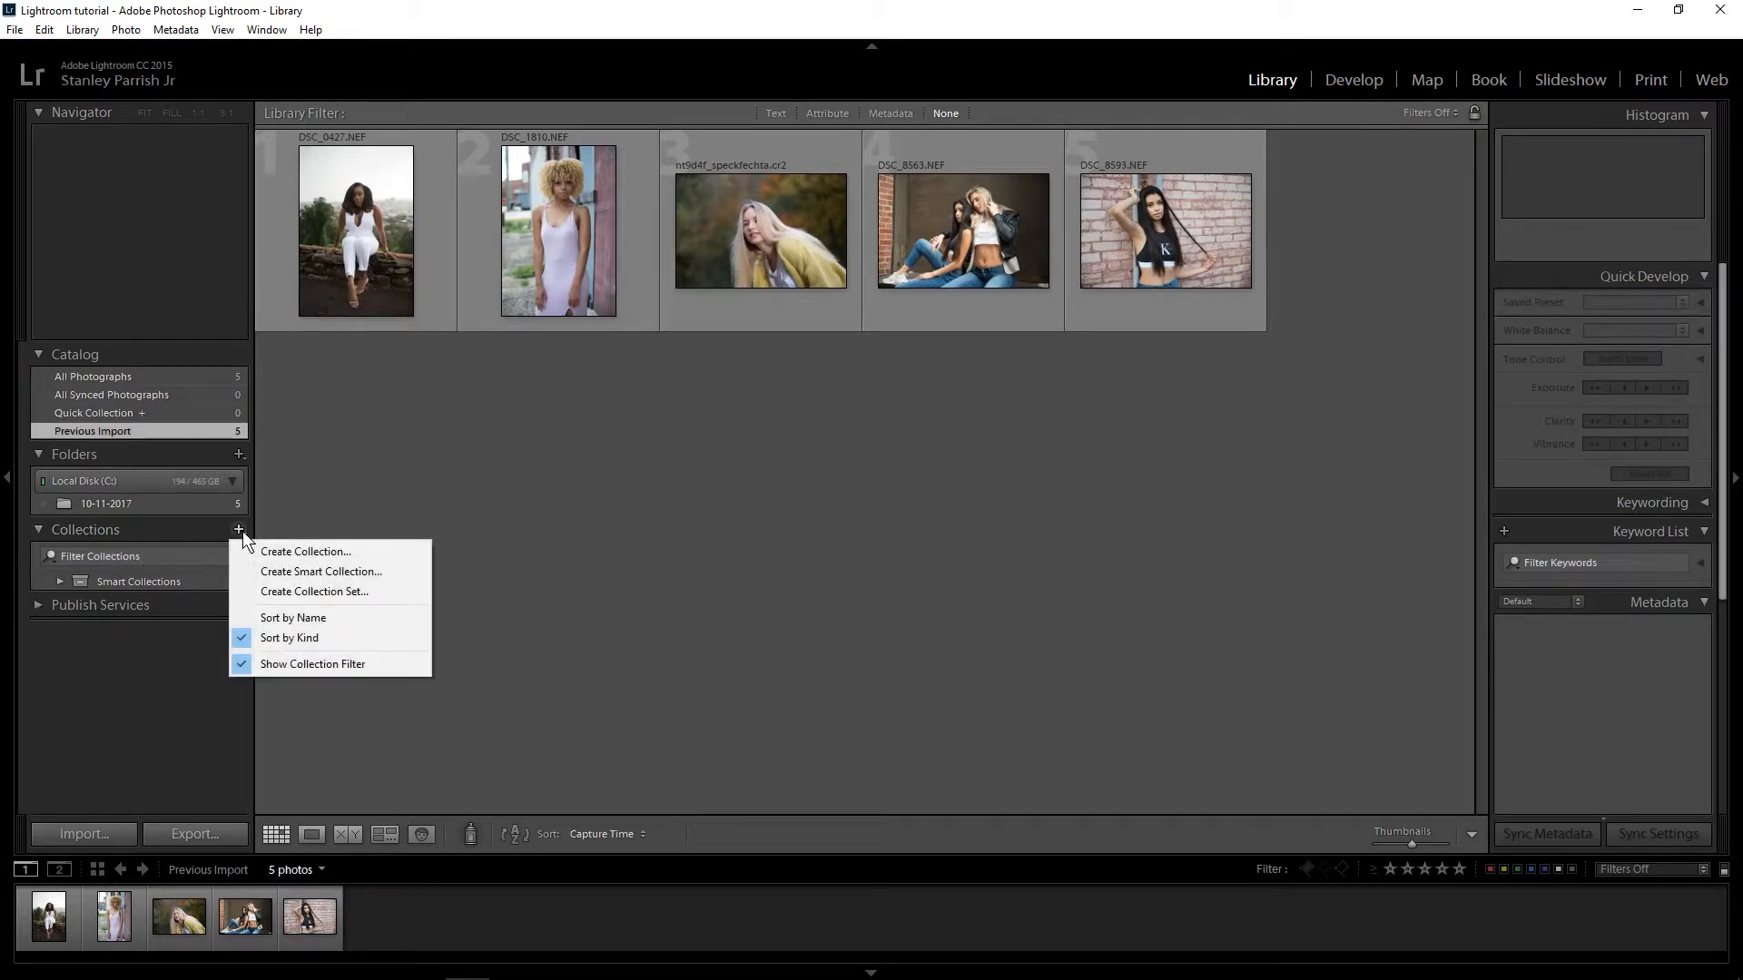
pyautogui.click(303, 557)
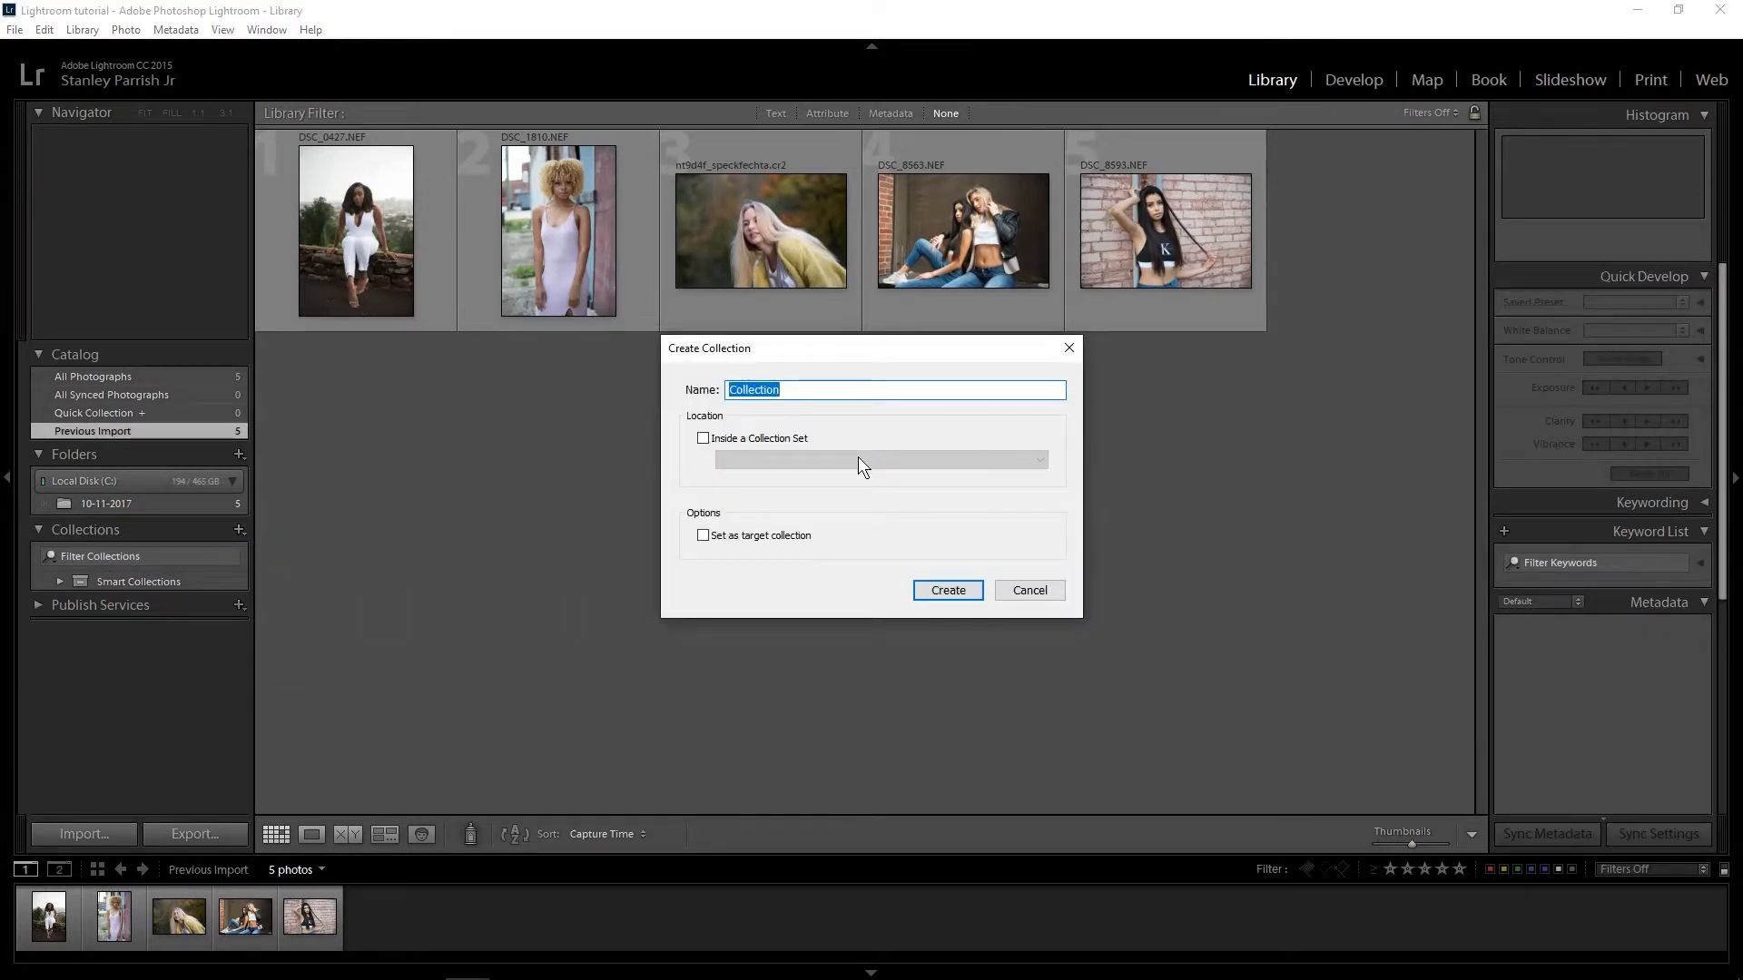
pyautogui.write('Client Fa o')
pyautogui.press('BackSpace')
pyautogui.press('BackSpace')
pyautogui.write('vorites')
pyautogui.click(949, 592)
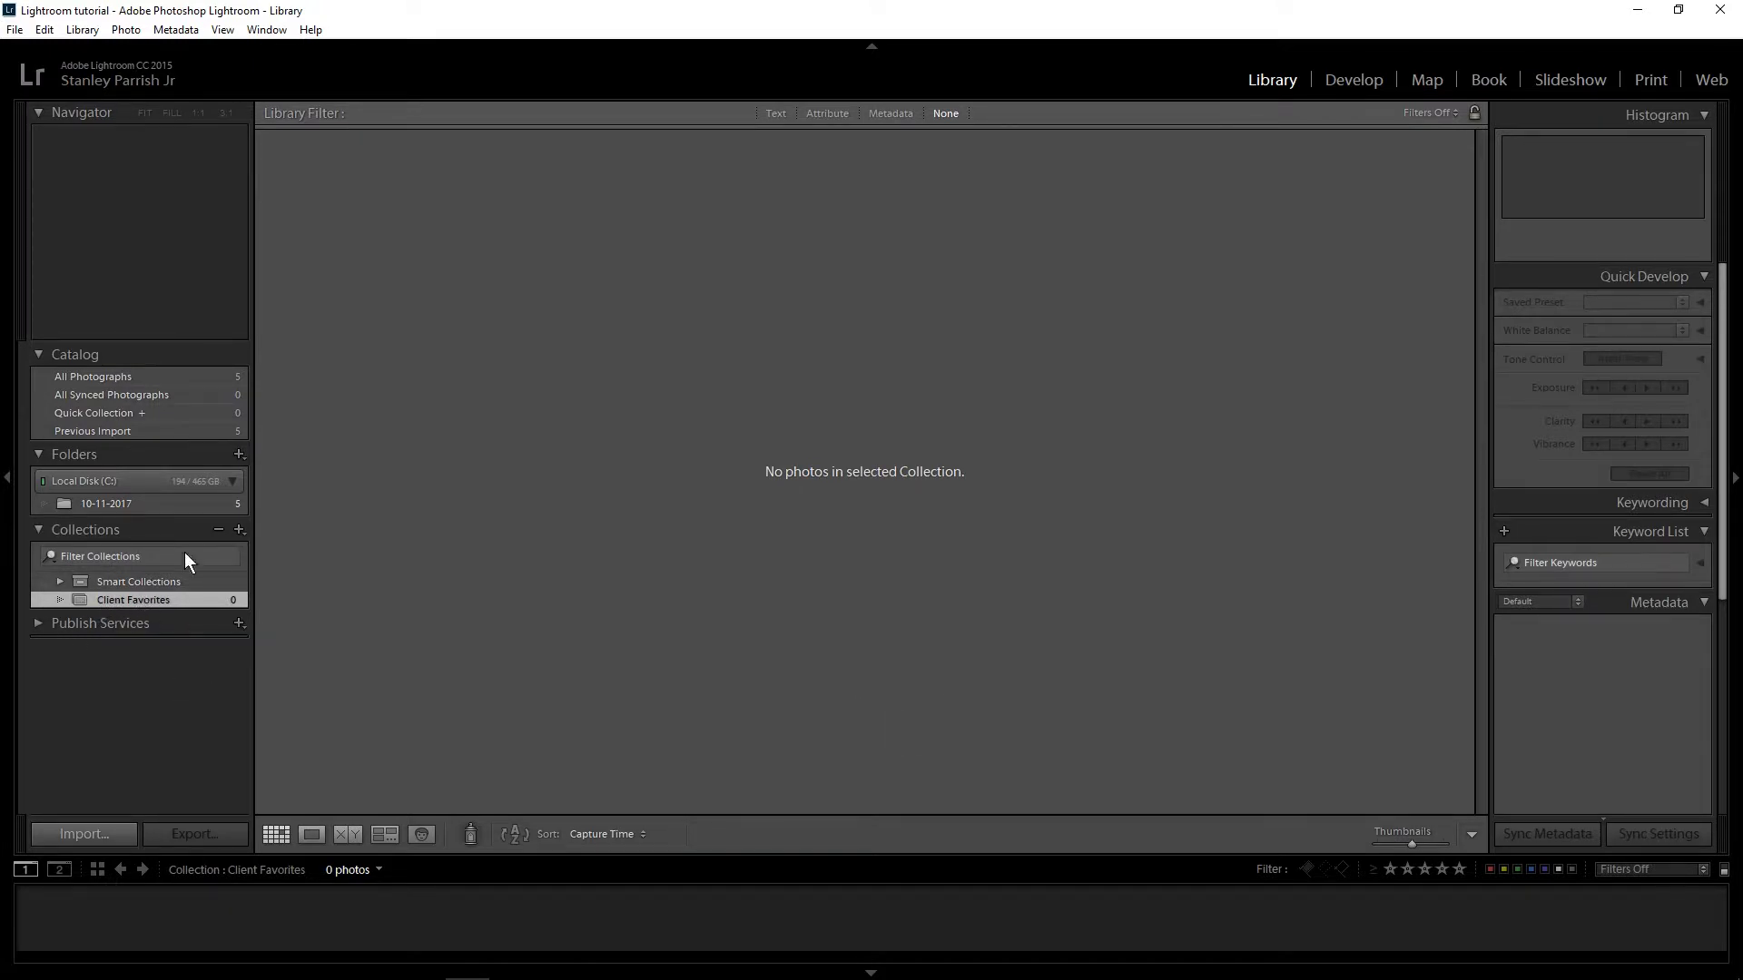
# - Add DSC_8563.NEF from the 10-11-2017 folder to the Client Favorites collection and open the collection
pyautogui.click(106, 505)
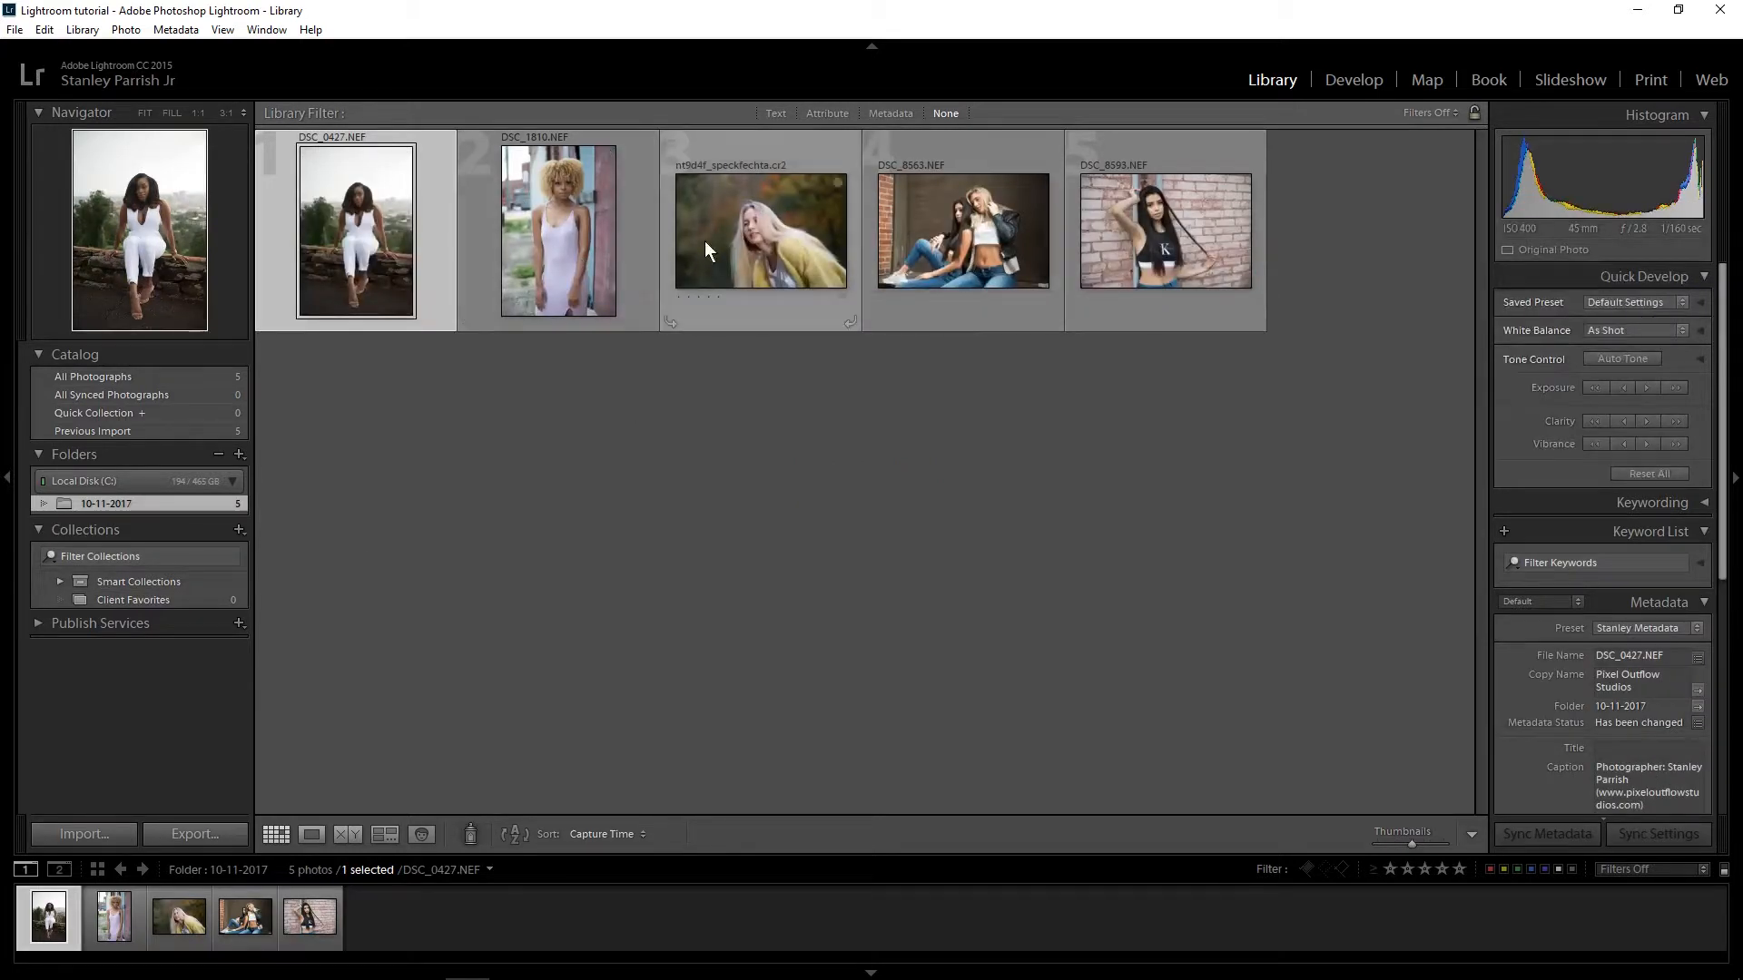
pyautogui.doubleClick(949, 256)
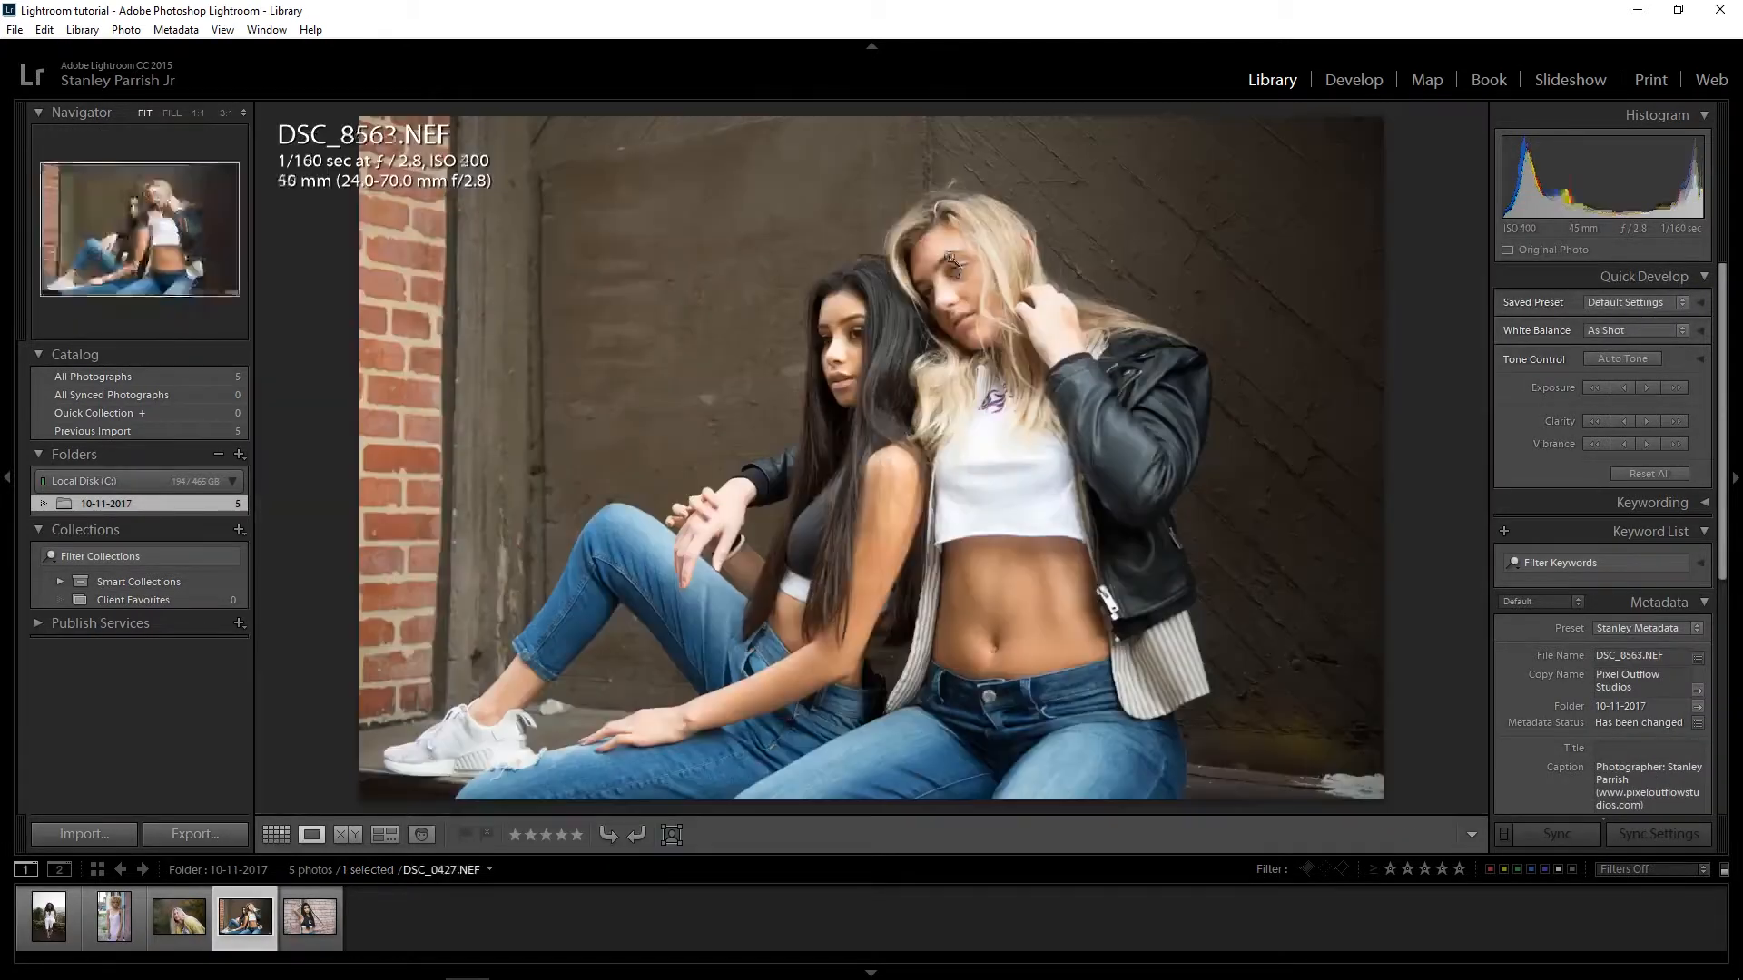
pyautogui.click(270, 838)
pyautogui.moveTo(951, 205); pyautogui.dragTo(138, 601)
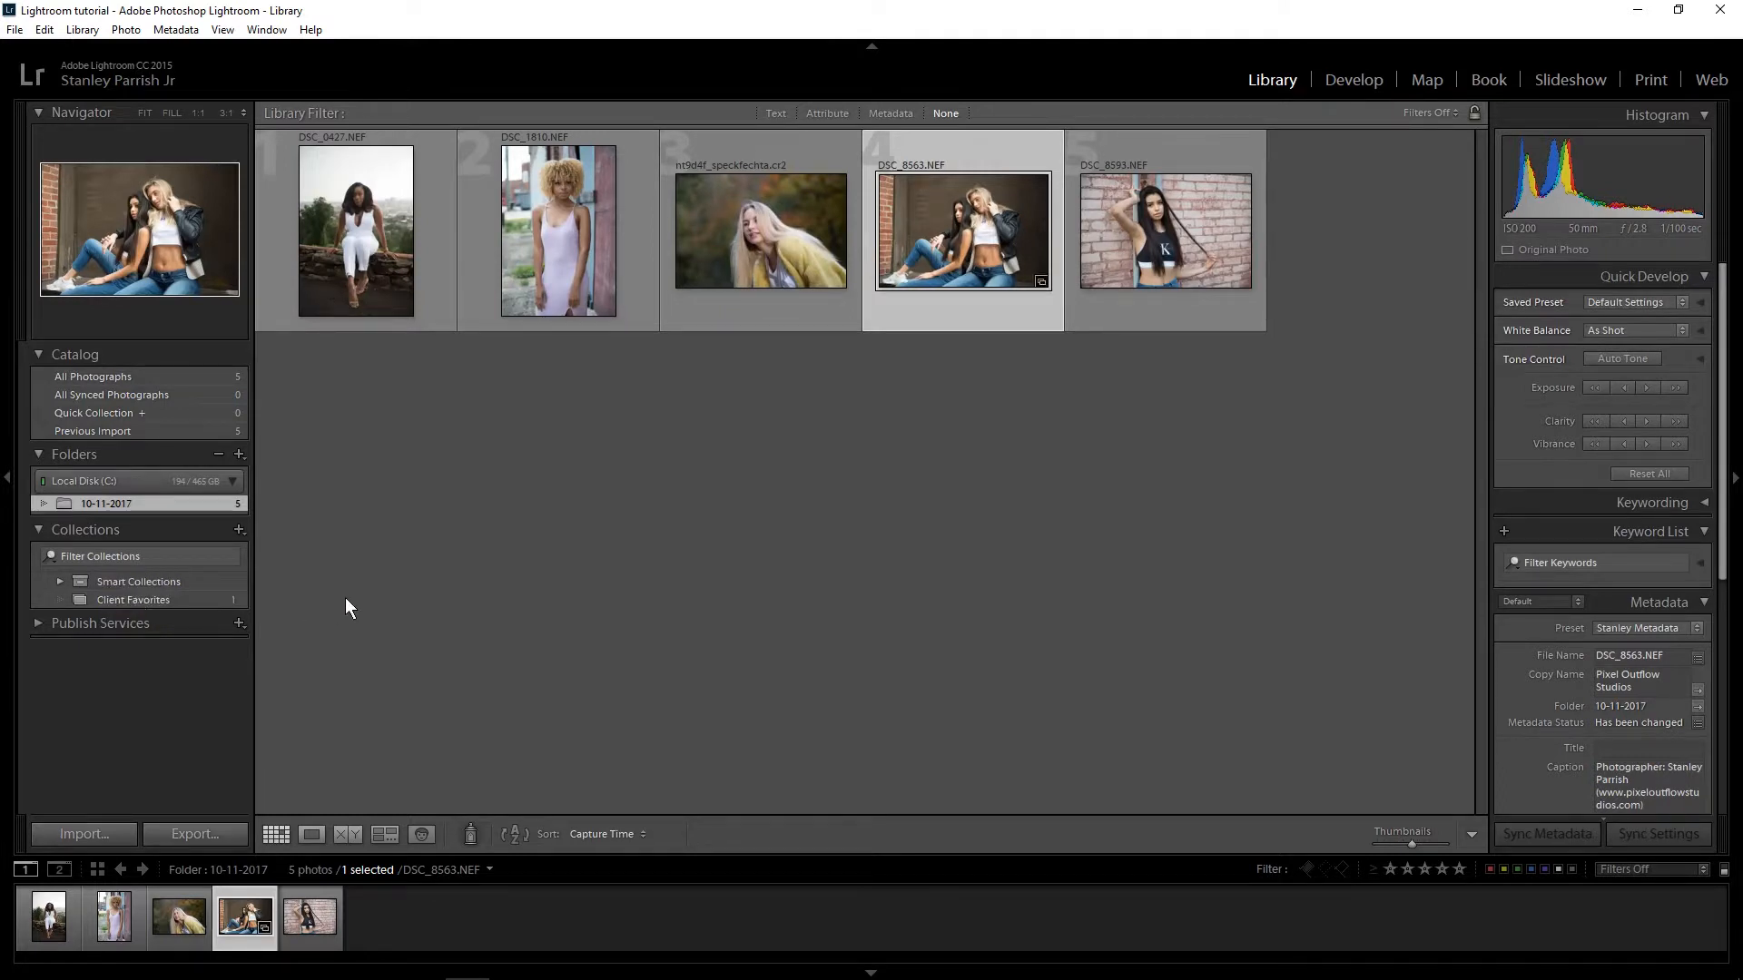
pyautogui.click(143, 599)
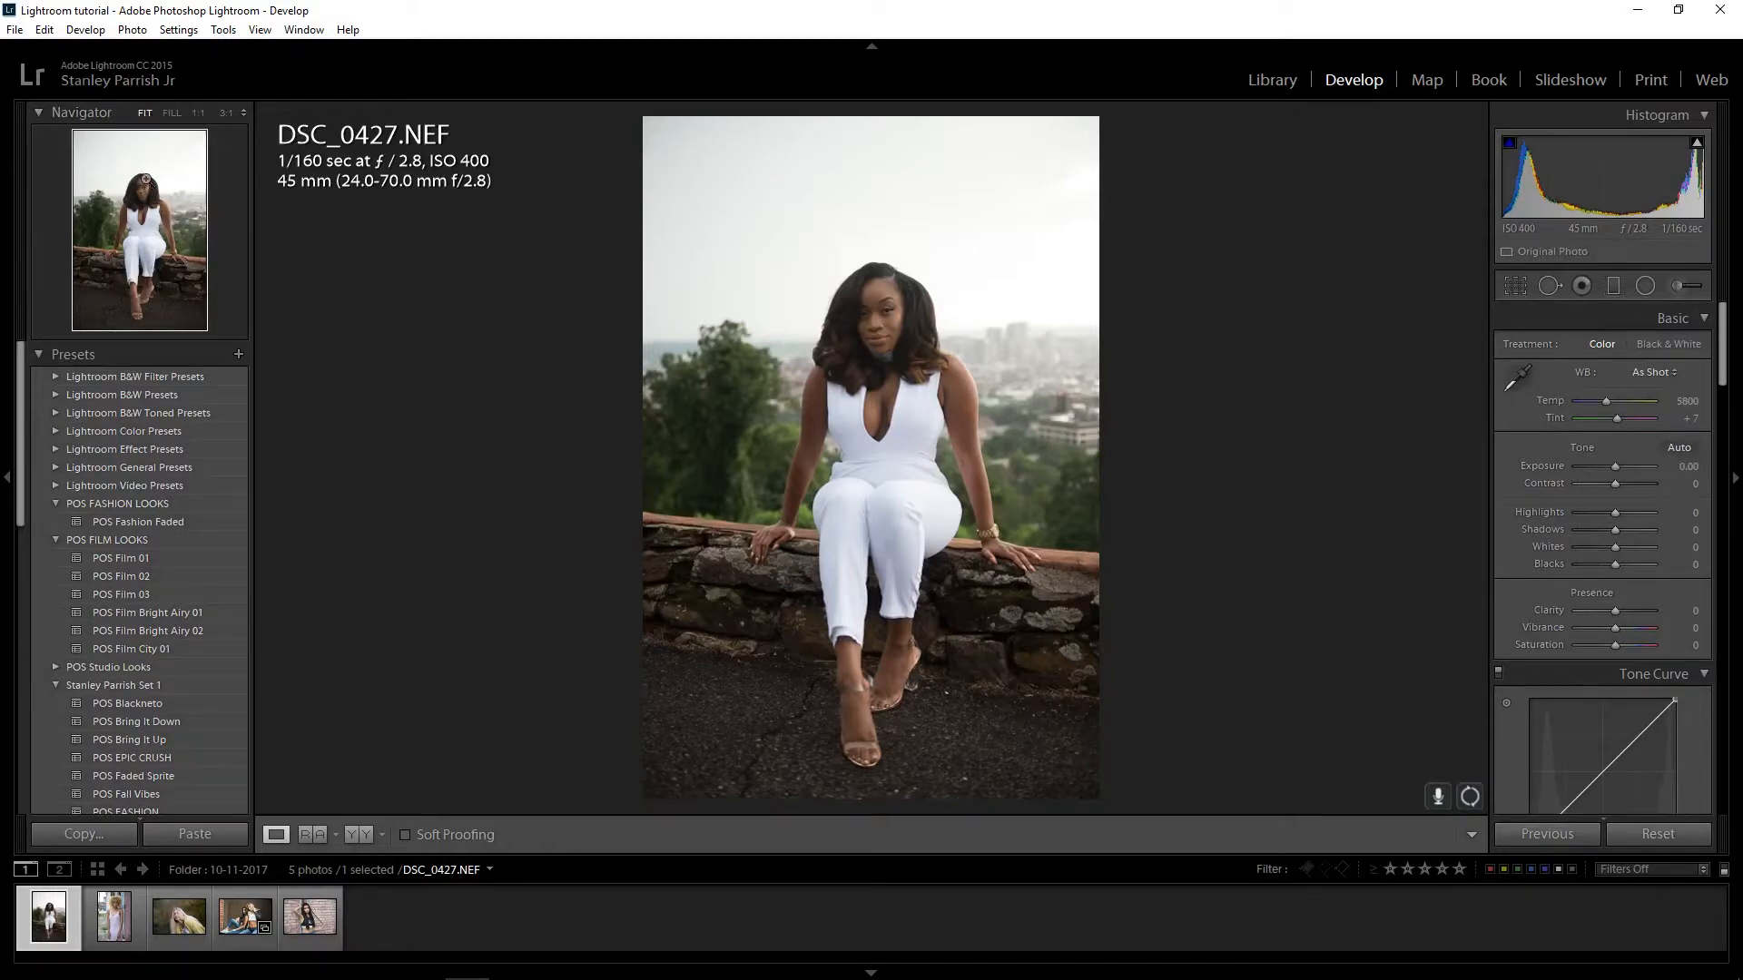
# - Inspect DSC_0427.NEF at the Fill and 1:1 zoom levels, then return it to Fit
pyautogui.click(172, 114)
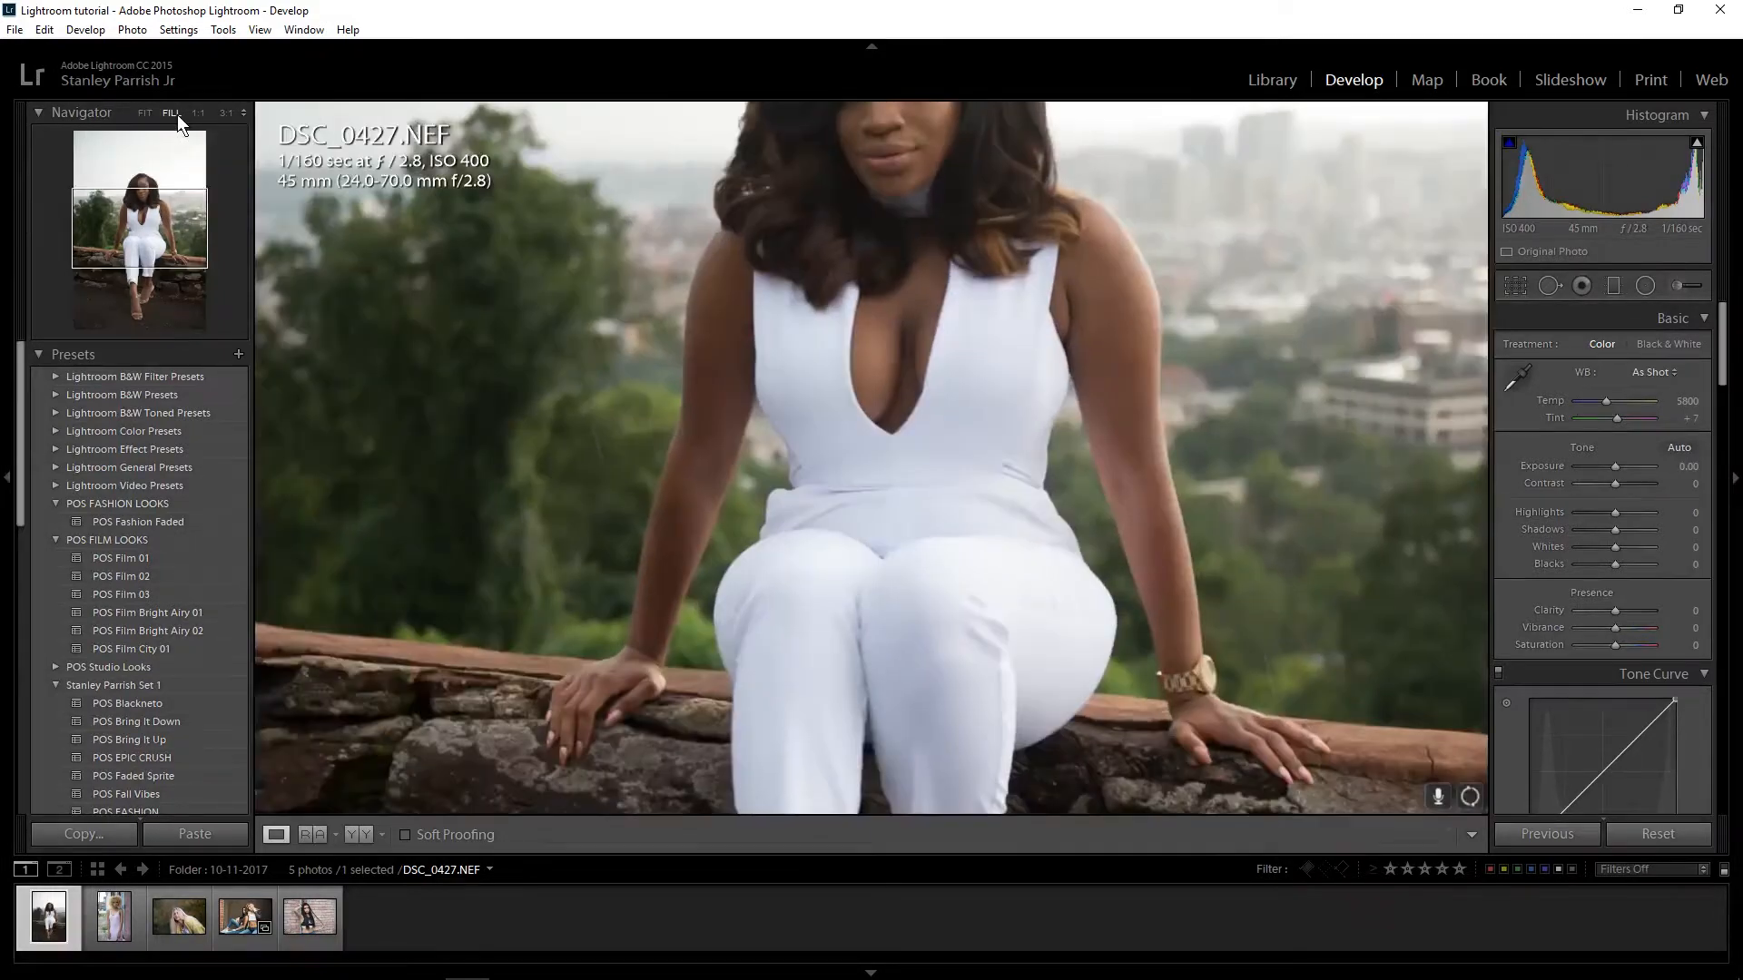
pyautogui.moveTo(886, 394); pyautogui.dragTo(986, 483)
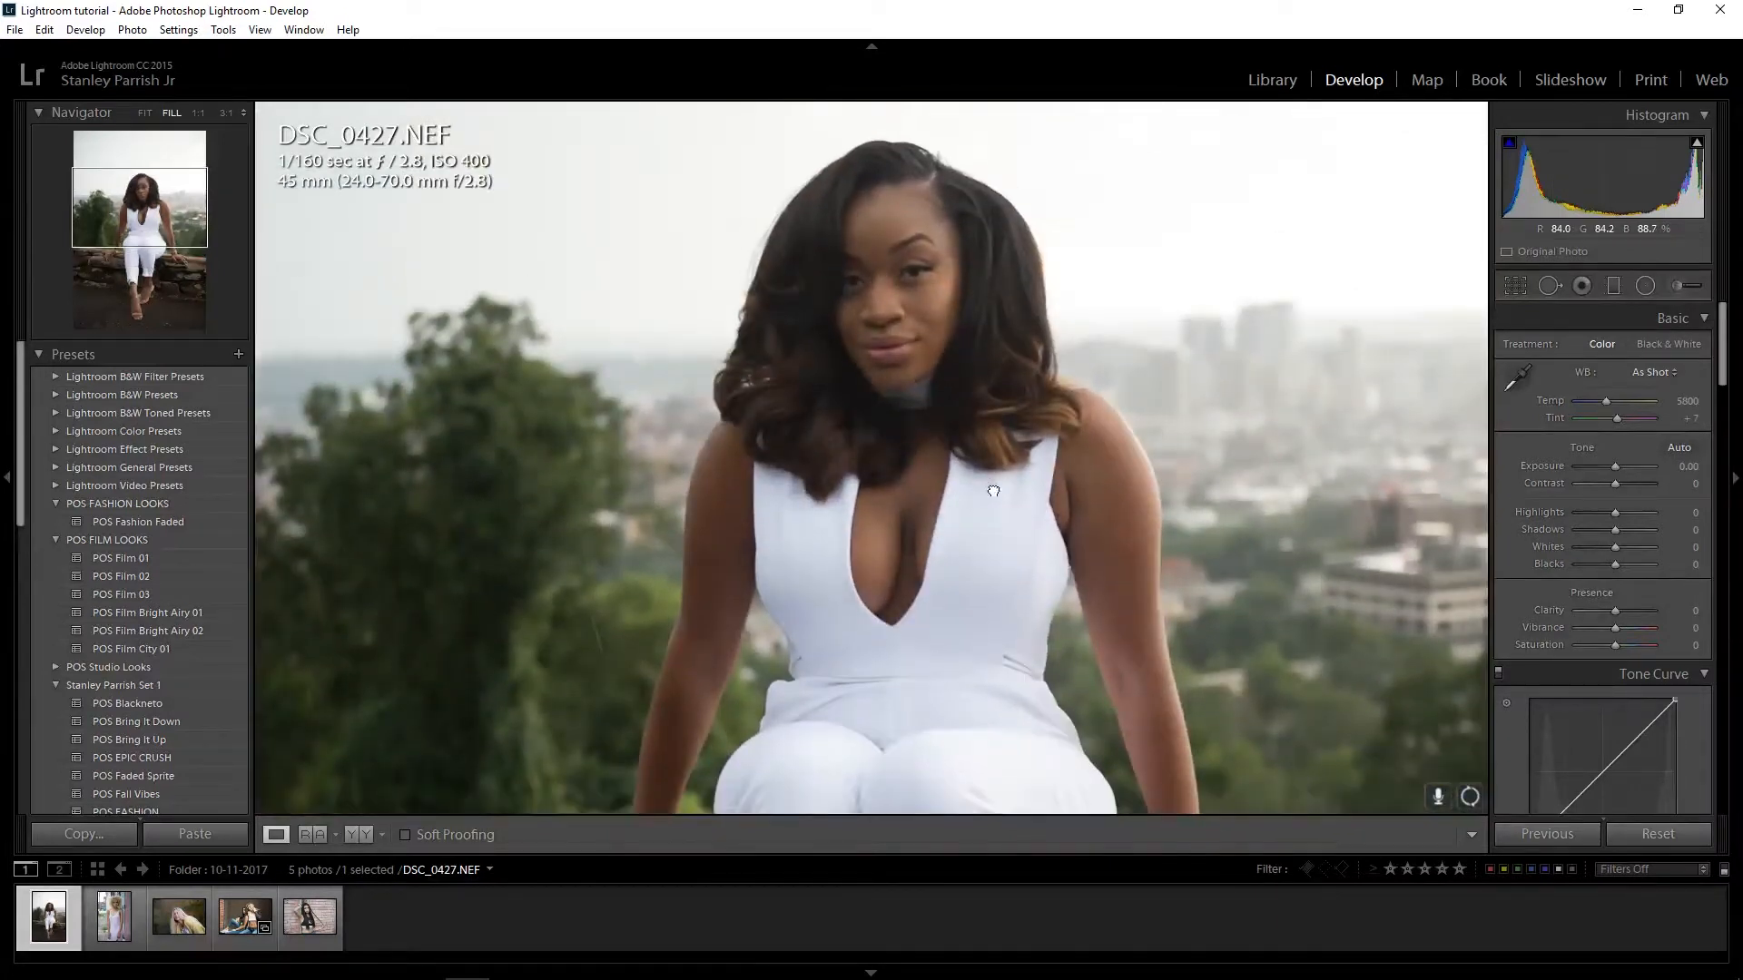
pyautogui.click(199, 114)
pyautogui.moveTo(962, 278); pyautogui.dragTo(955, 383)
pyautogui.click(146, 112)
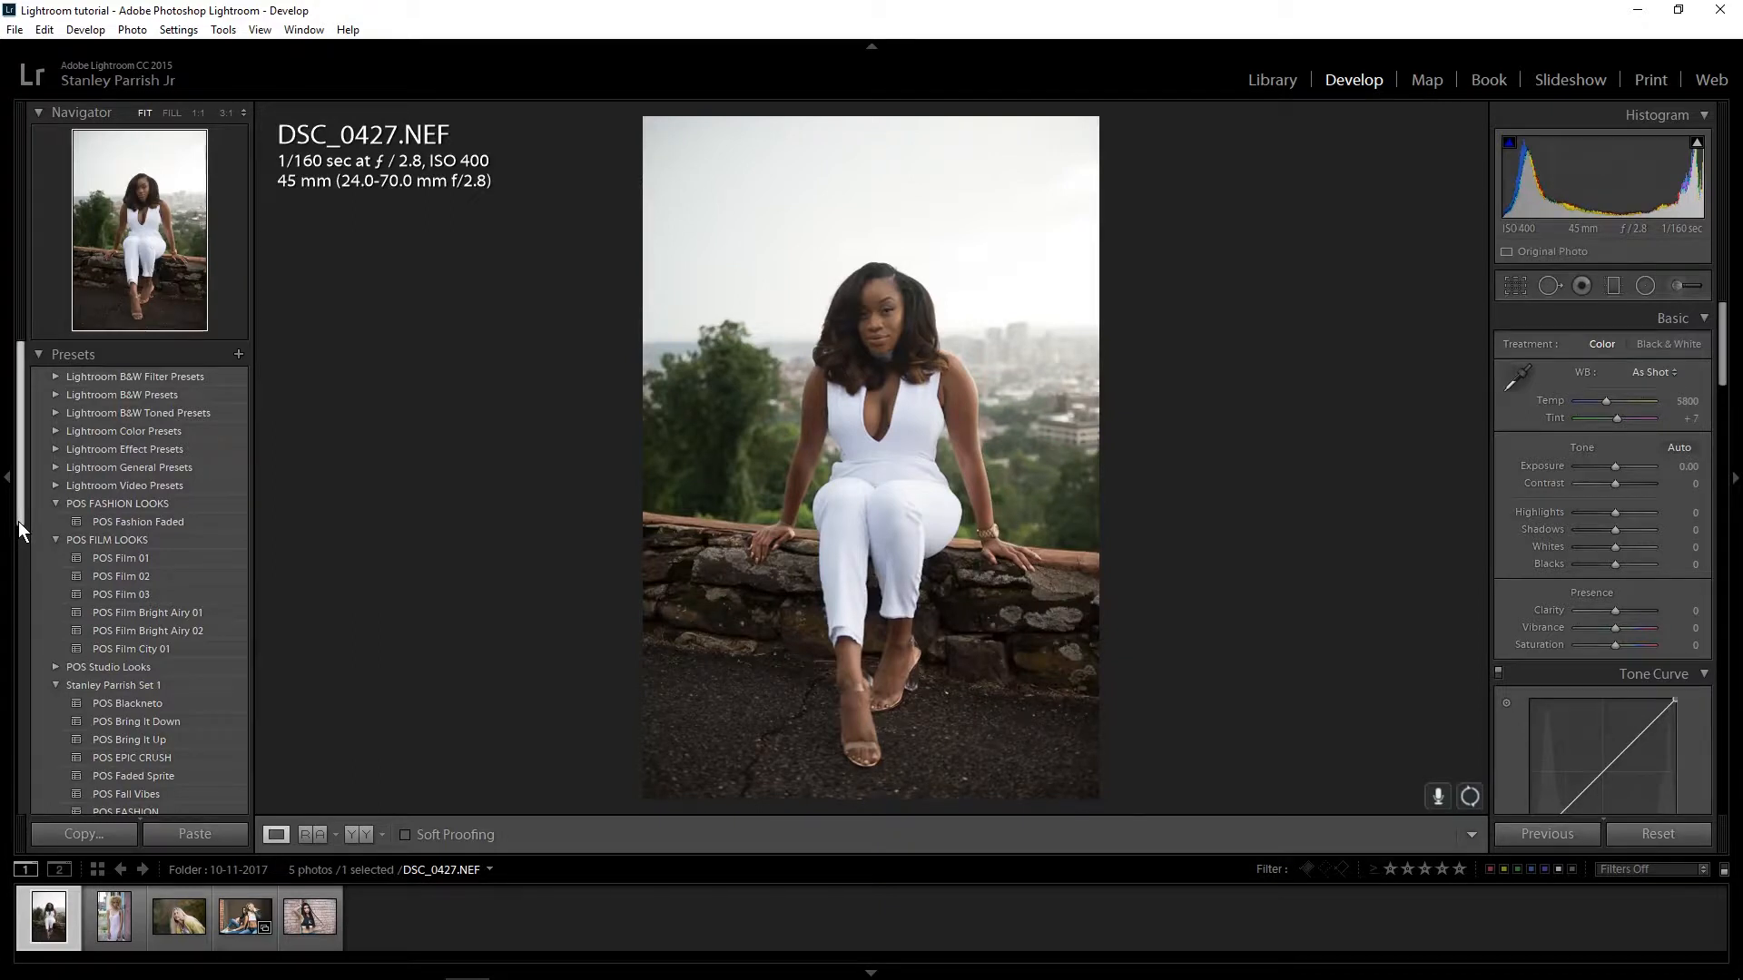
# - Examine the edit history of DSC_0427.NEF, then collapse it and return to the presets
pyautogui.moveTo(18, 521); pyautogui.dragTo(47, 601)
pyautogui.scroll(-10, 54, 635)
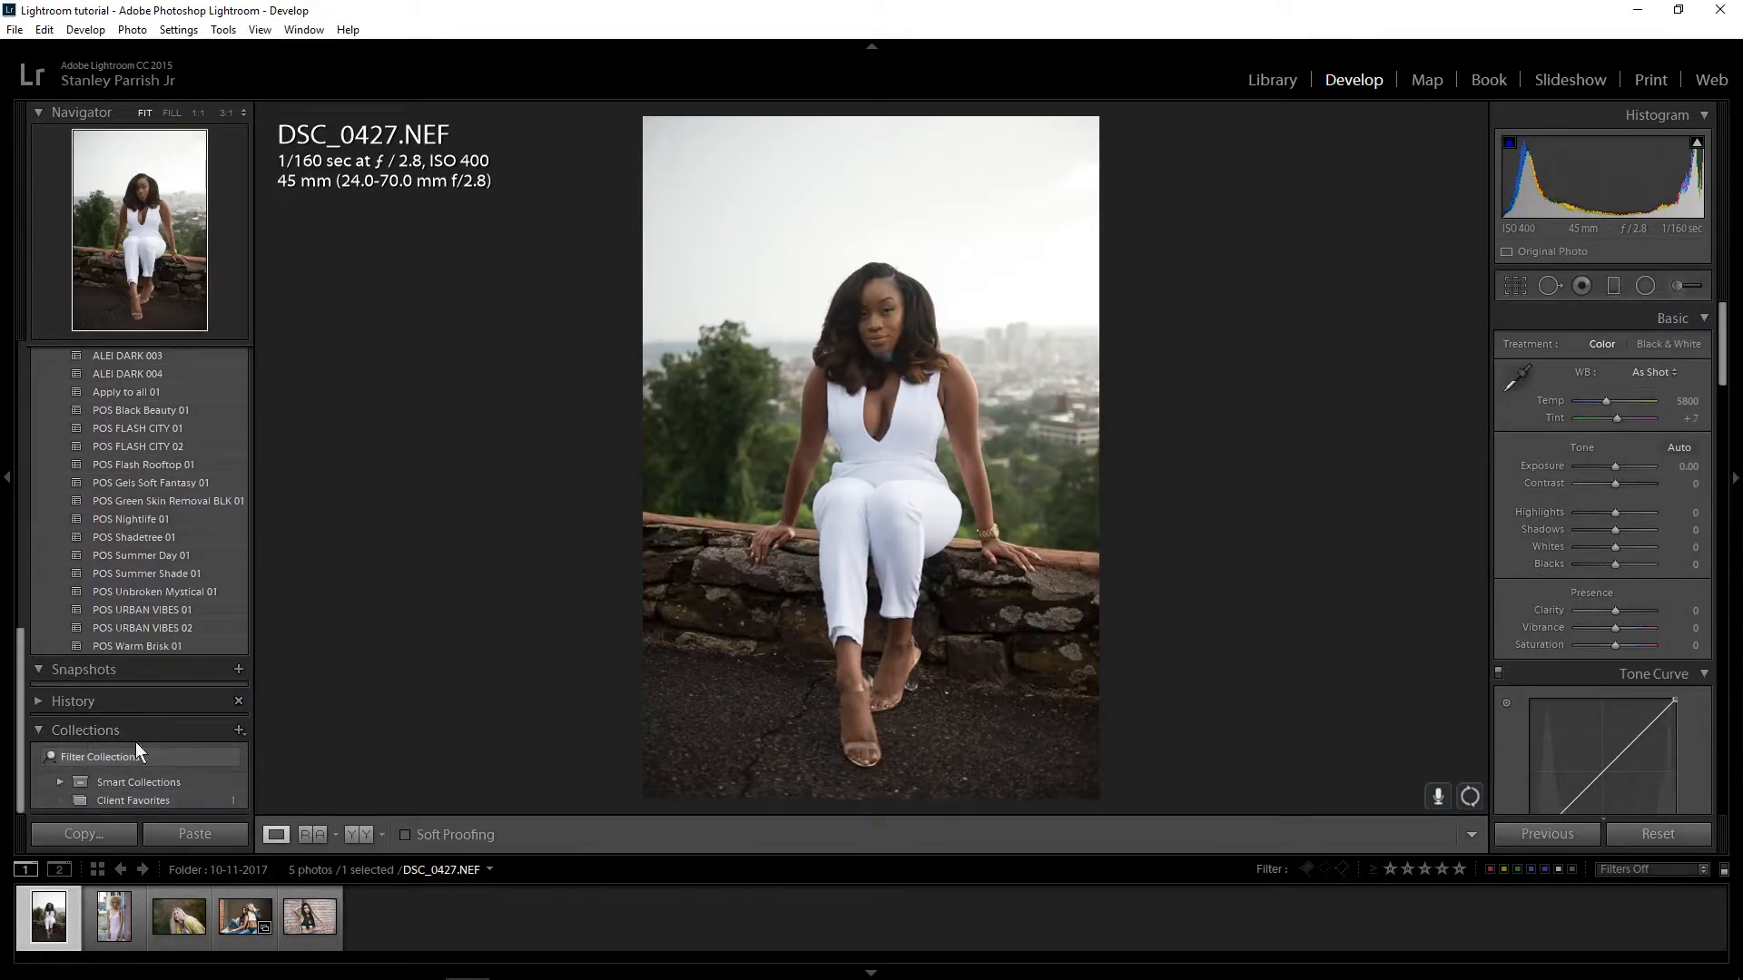
pyautogui.click(36, 704)
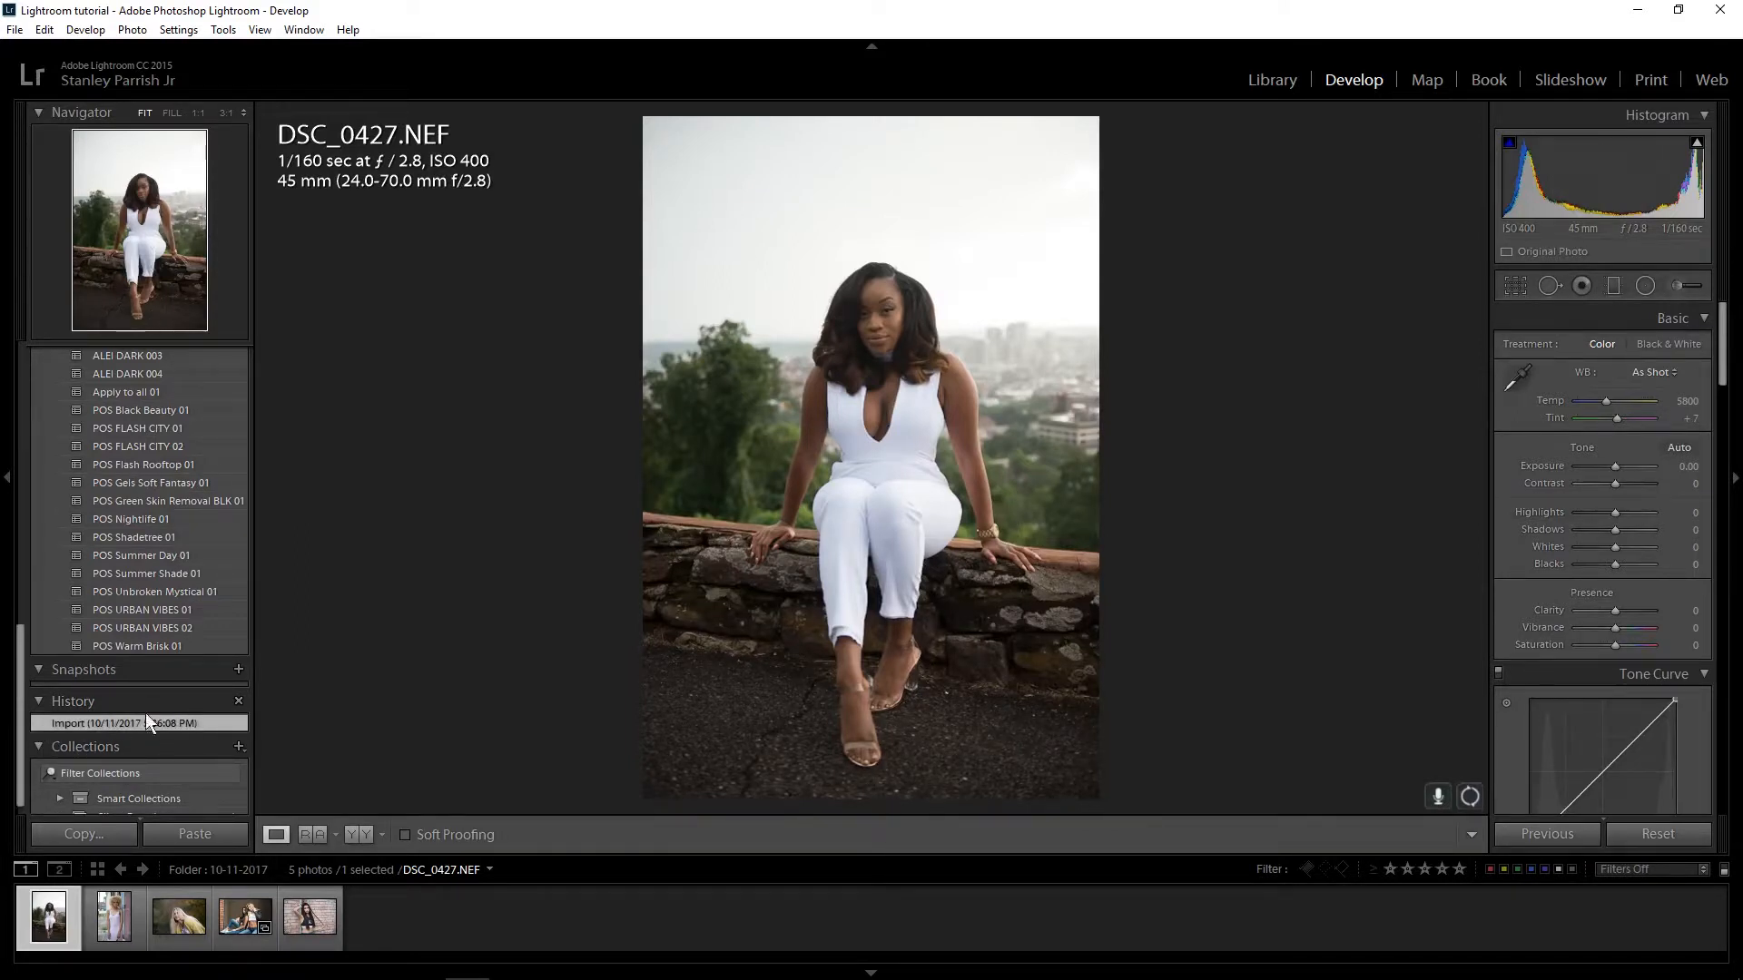
pyautogui.click(56, 701)
pyautogui.moveTo(22, 629); pyautogui.dragTo(30, 345)
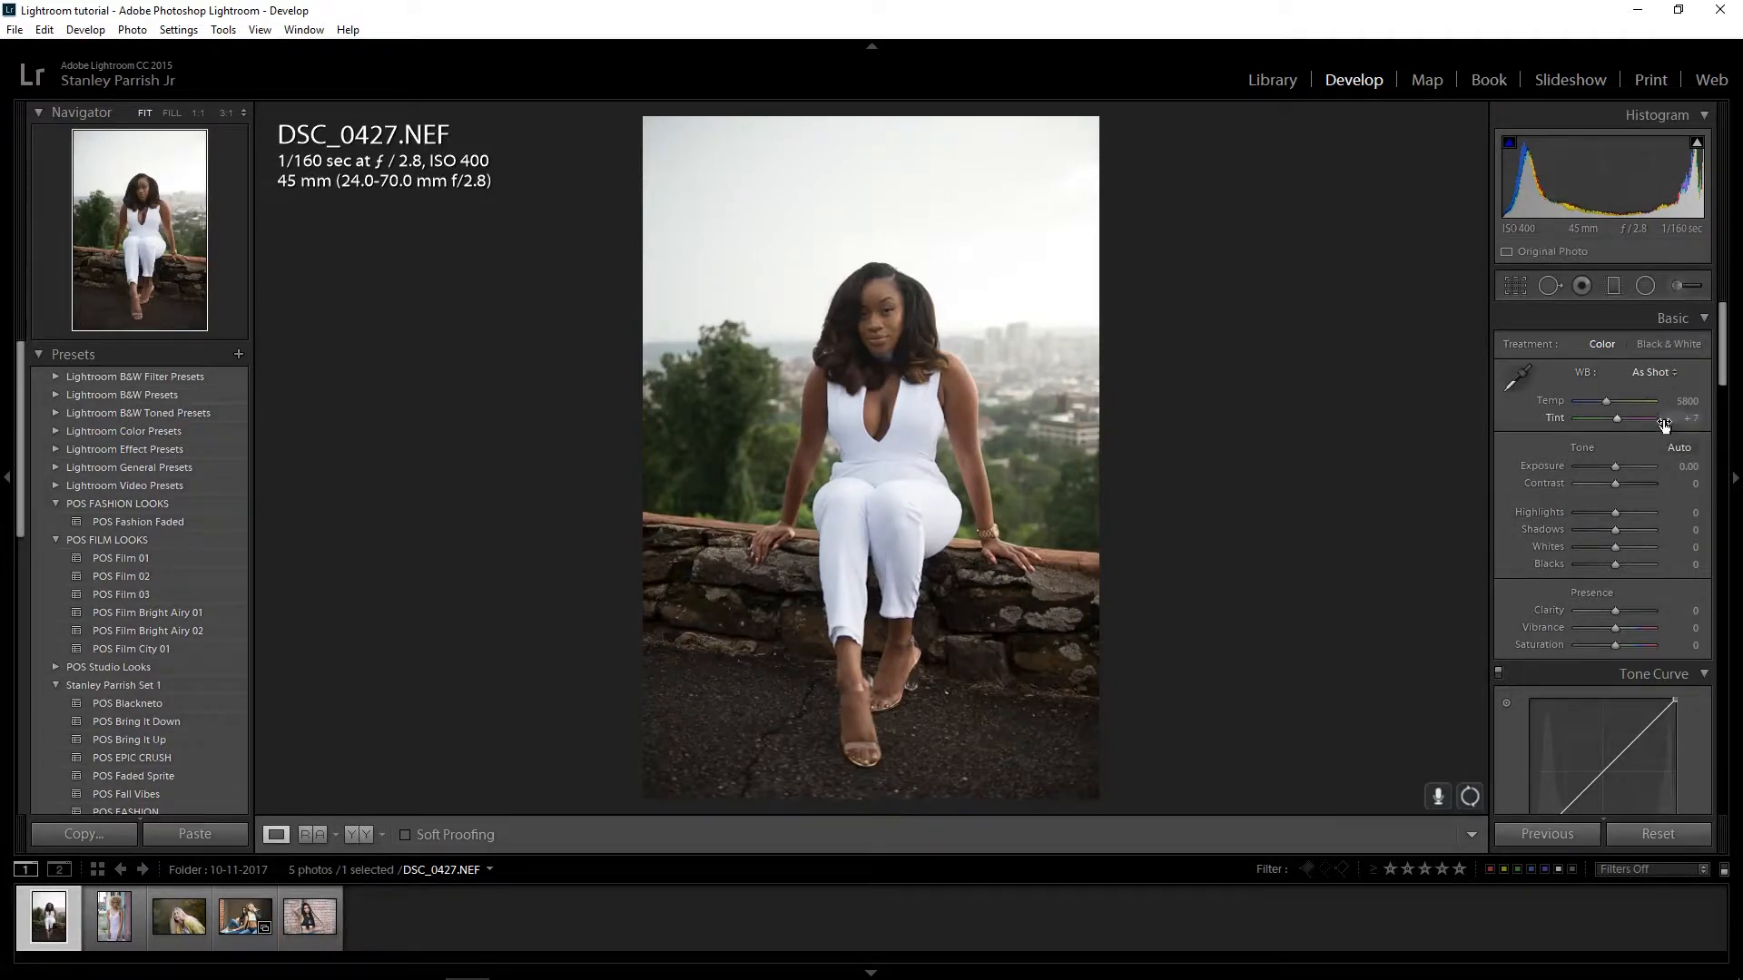
# - Set the white balance of DSC_0427.NEF to the Cloudy preset
pyautogui.click(1654, 372)
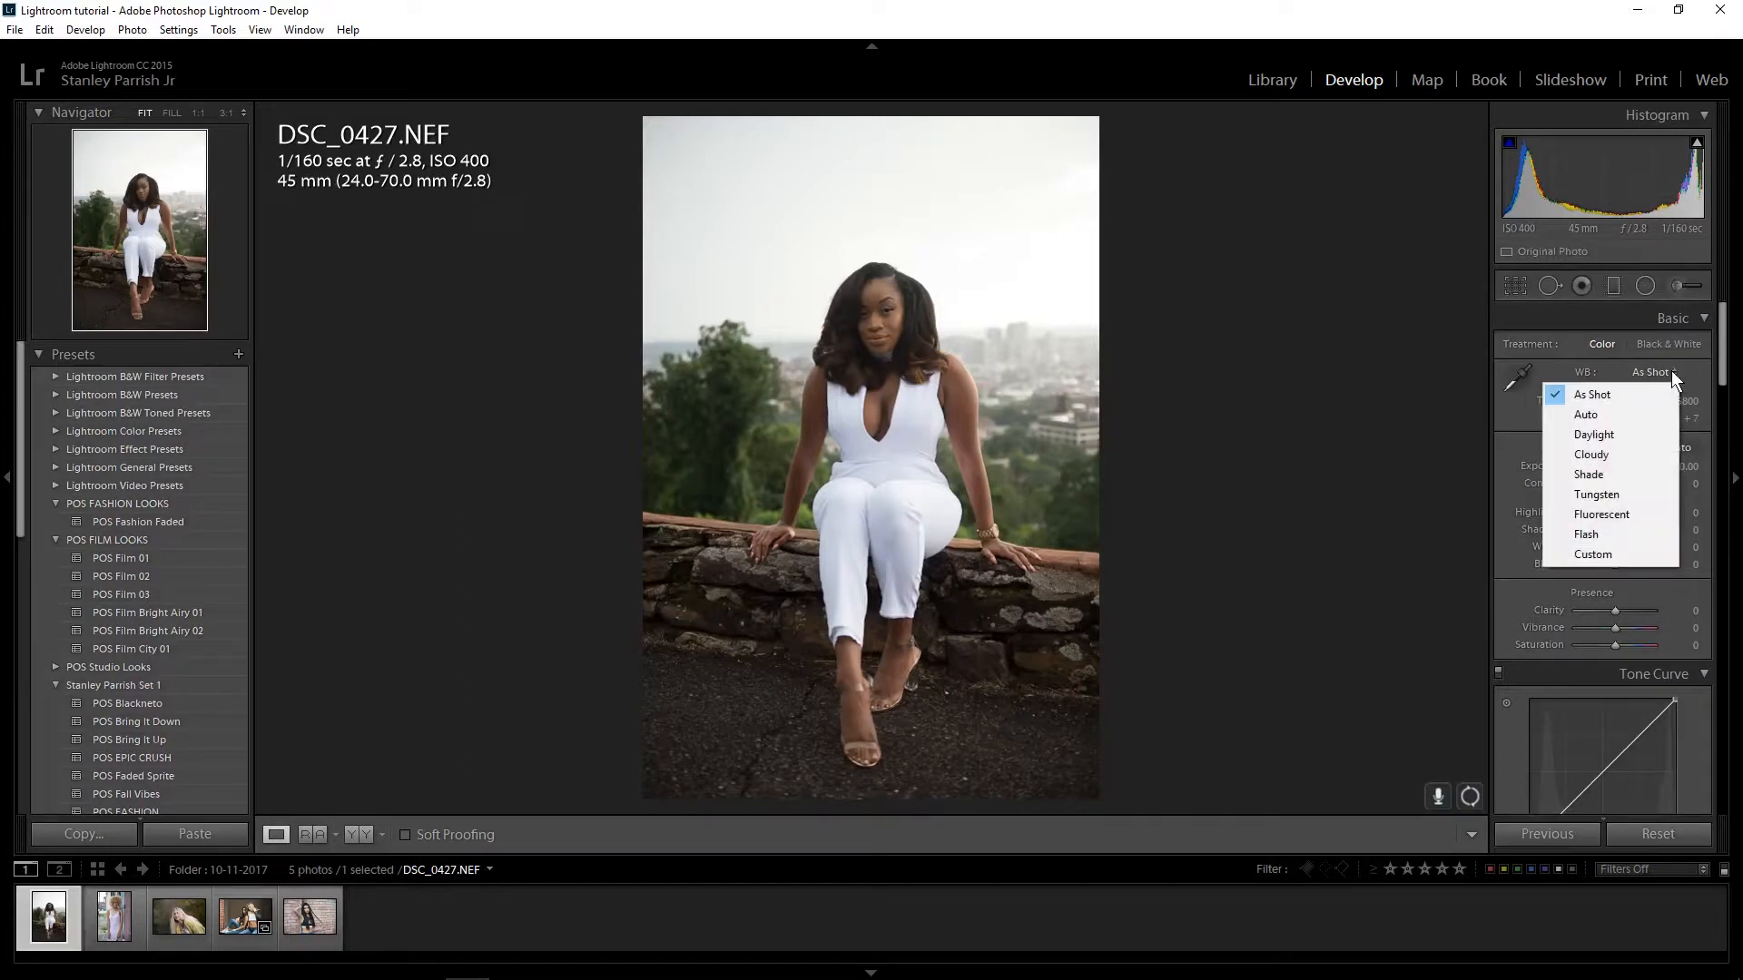
pyautogui.click(1511, 412)
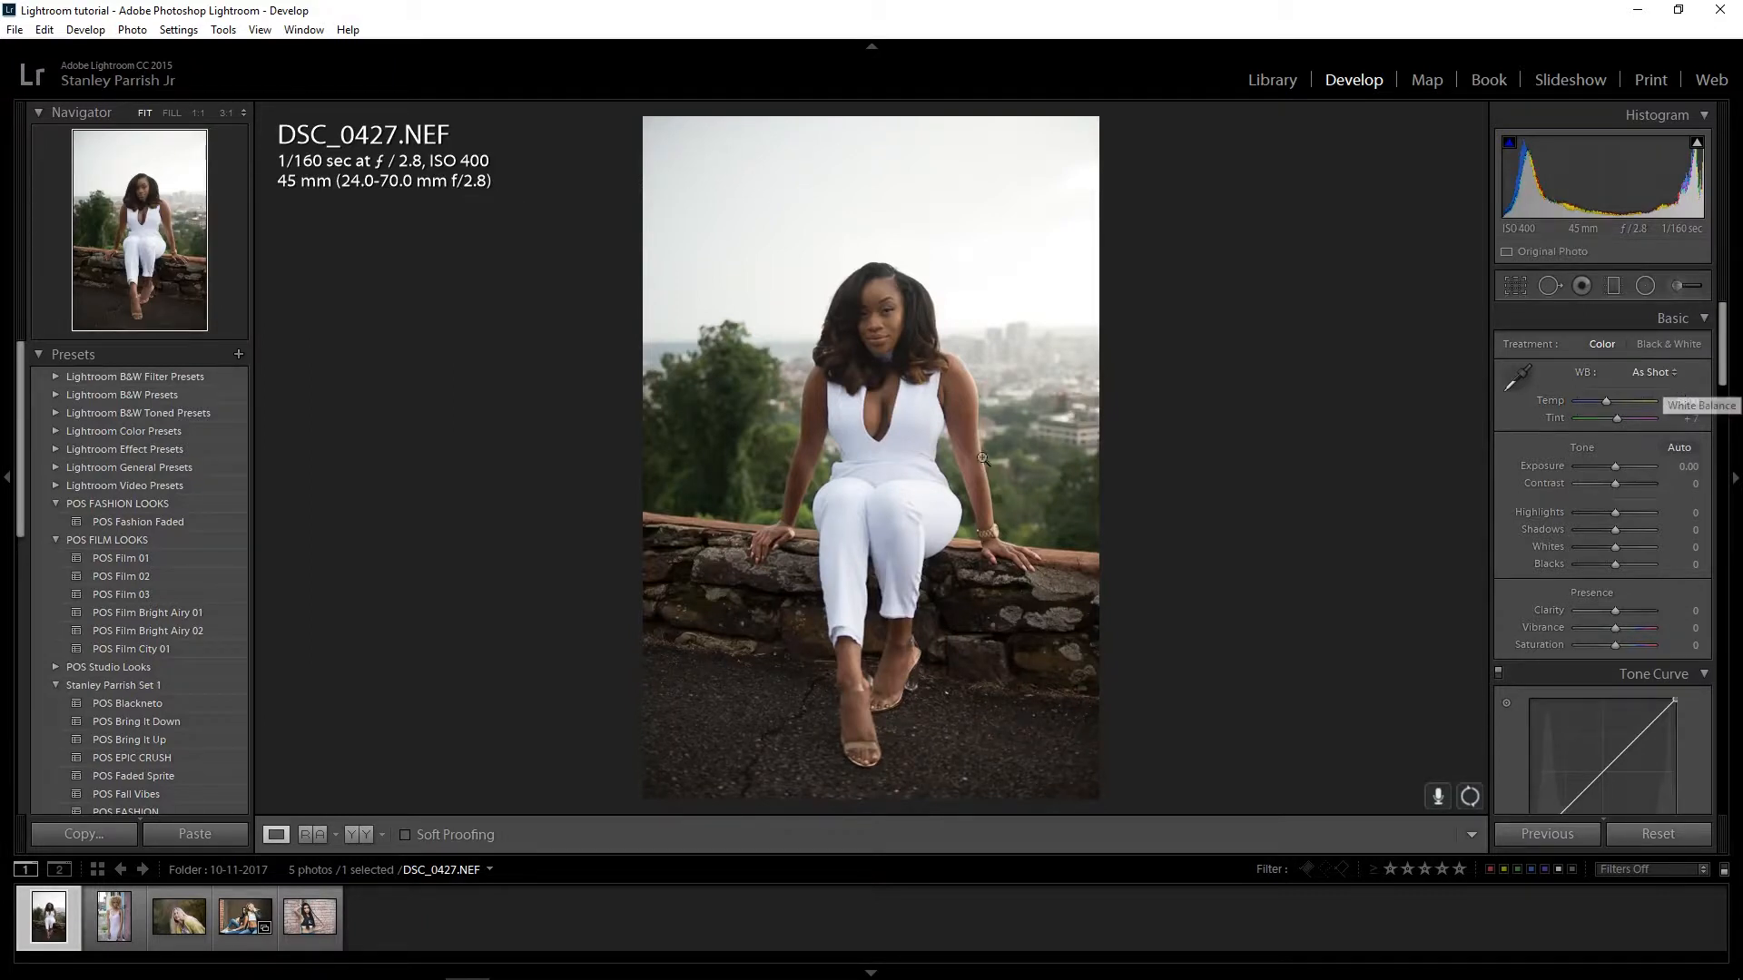
pyautogui.click(1671, 374)
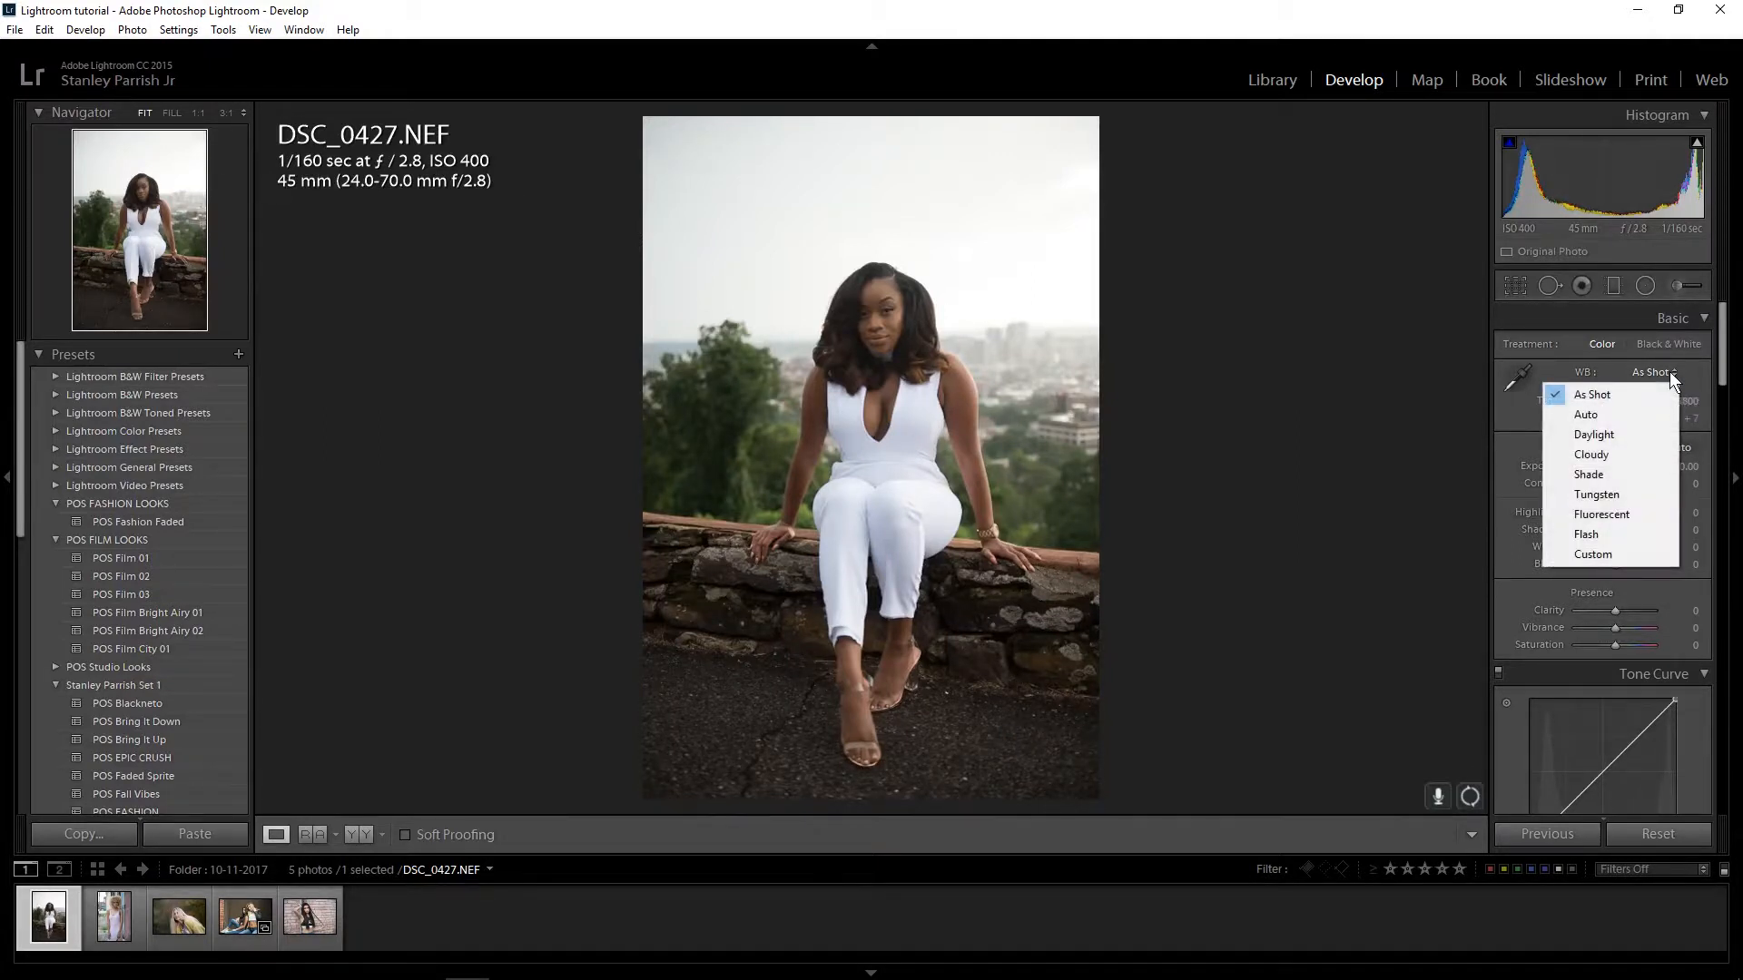
pyautogui.click(1599, 456)
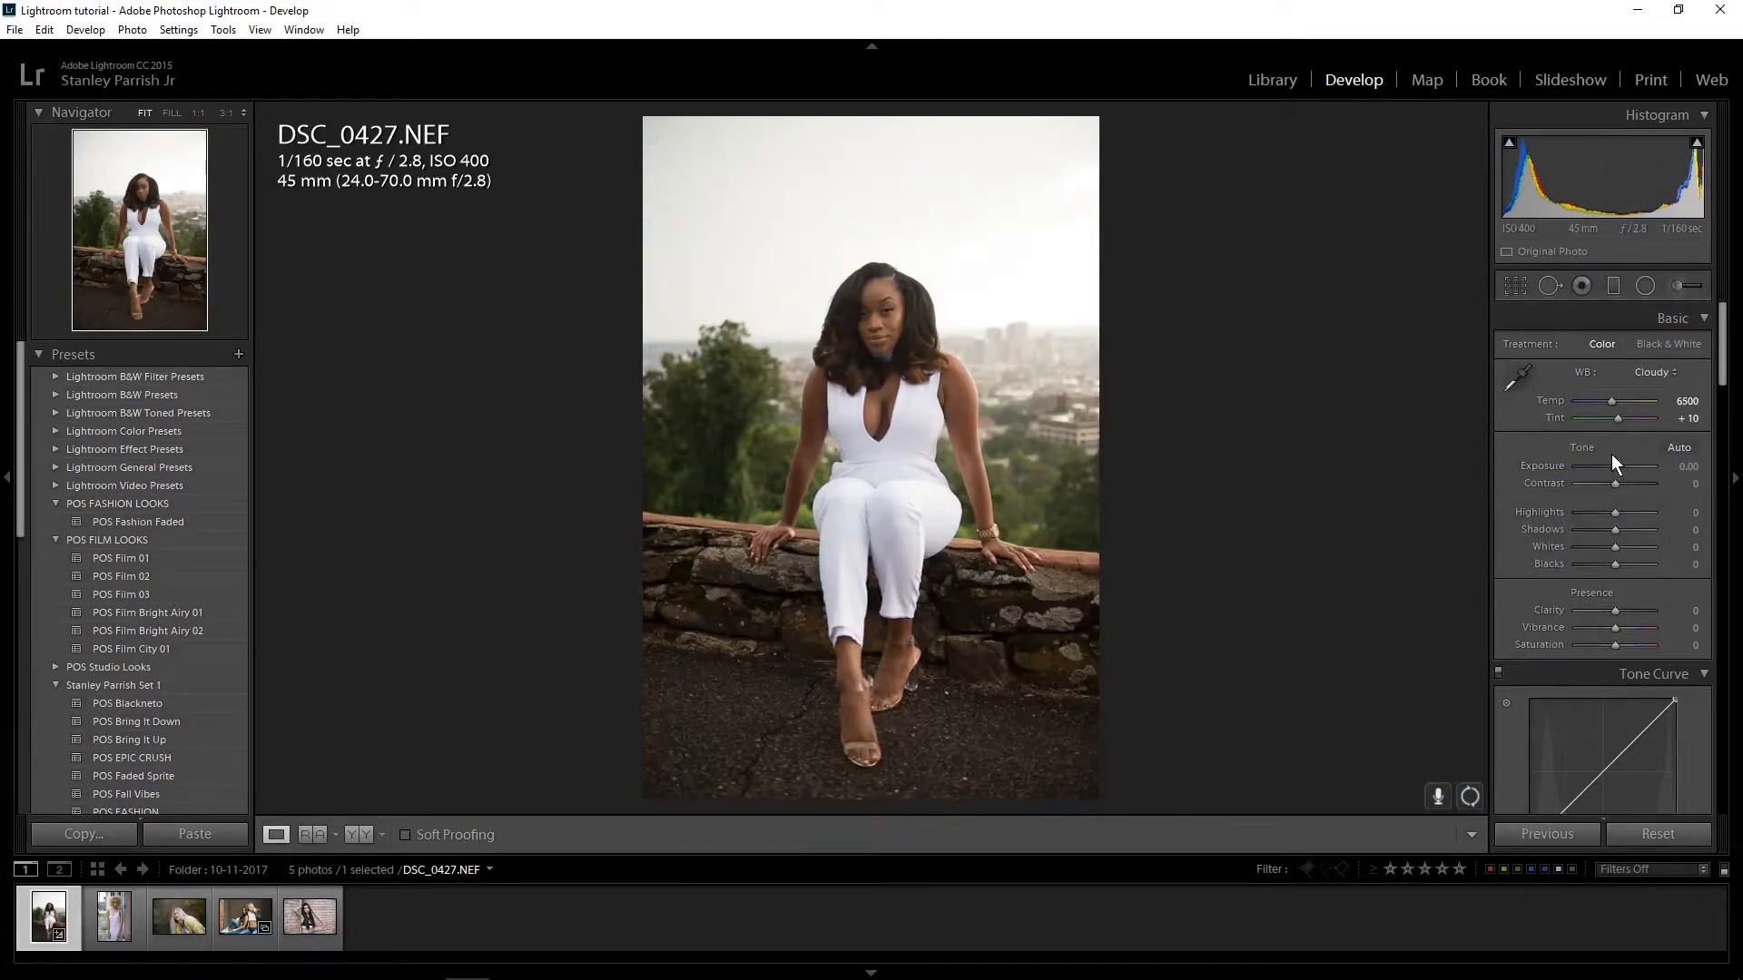
# - Return DSC_0427.NEF to the As Shot white balance, then set its temperature to 6524 and its tint to -7
pyautogui.click(1667, 371)
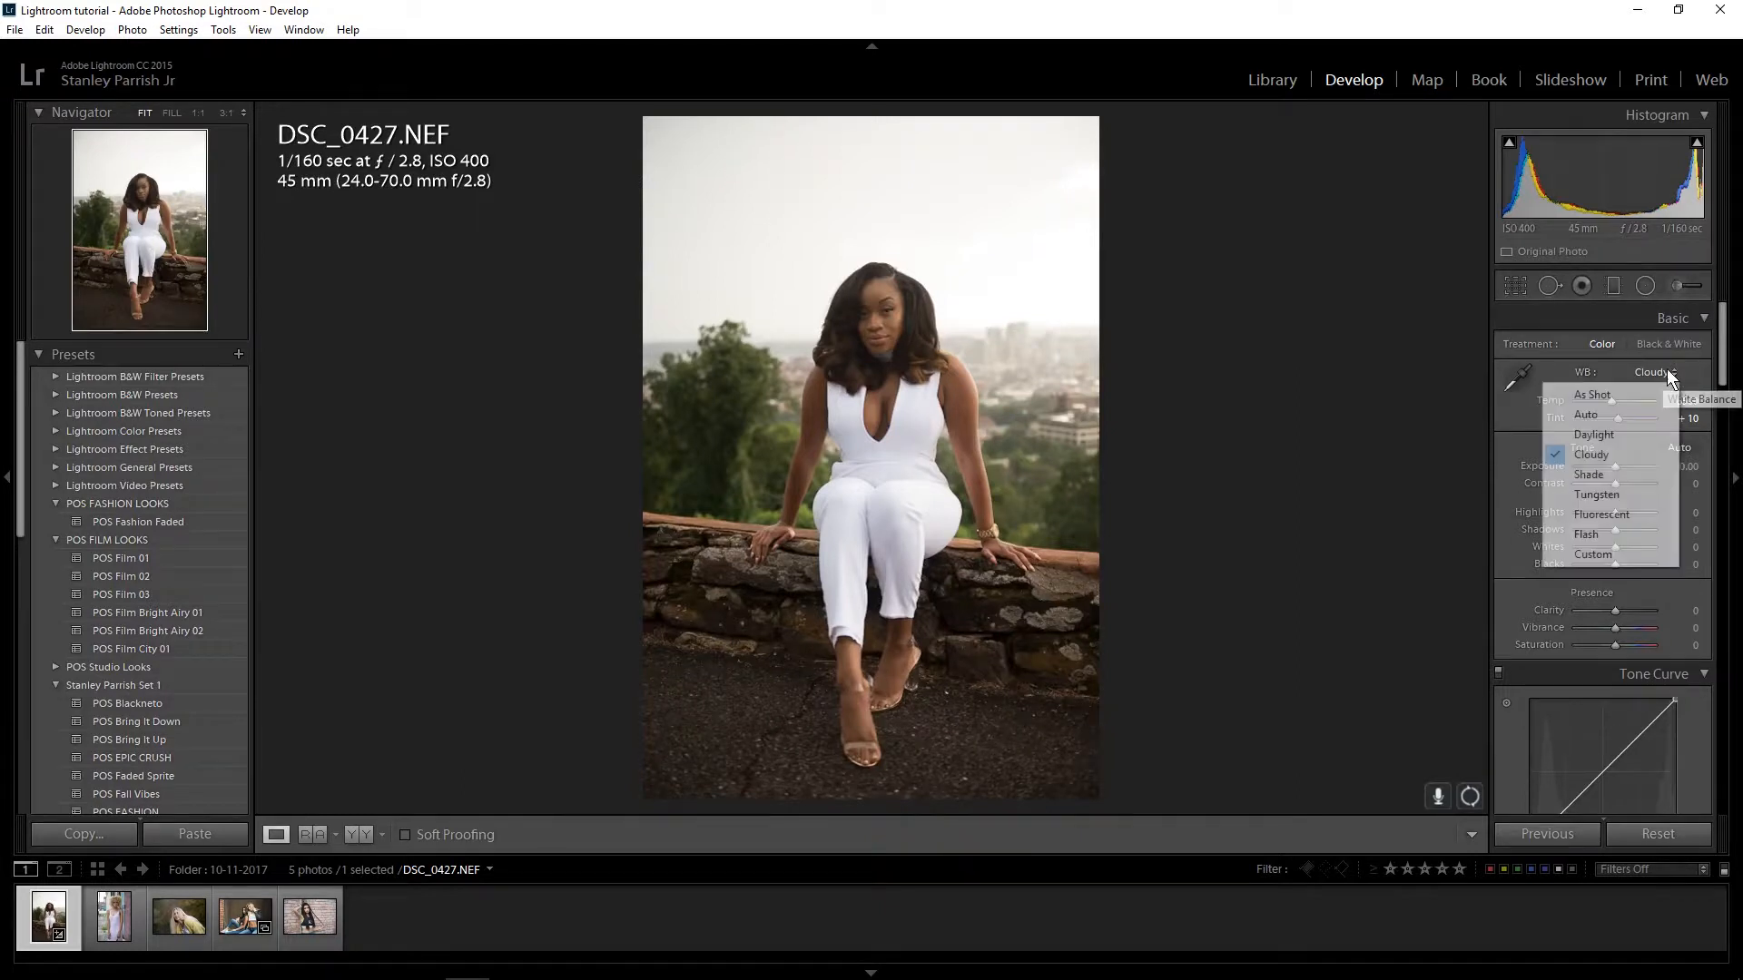
pyautogui.click(1593, 395)
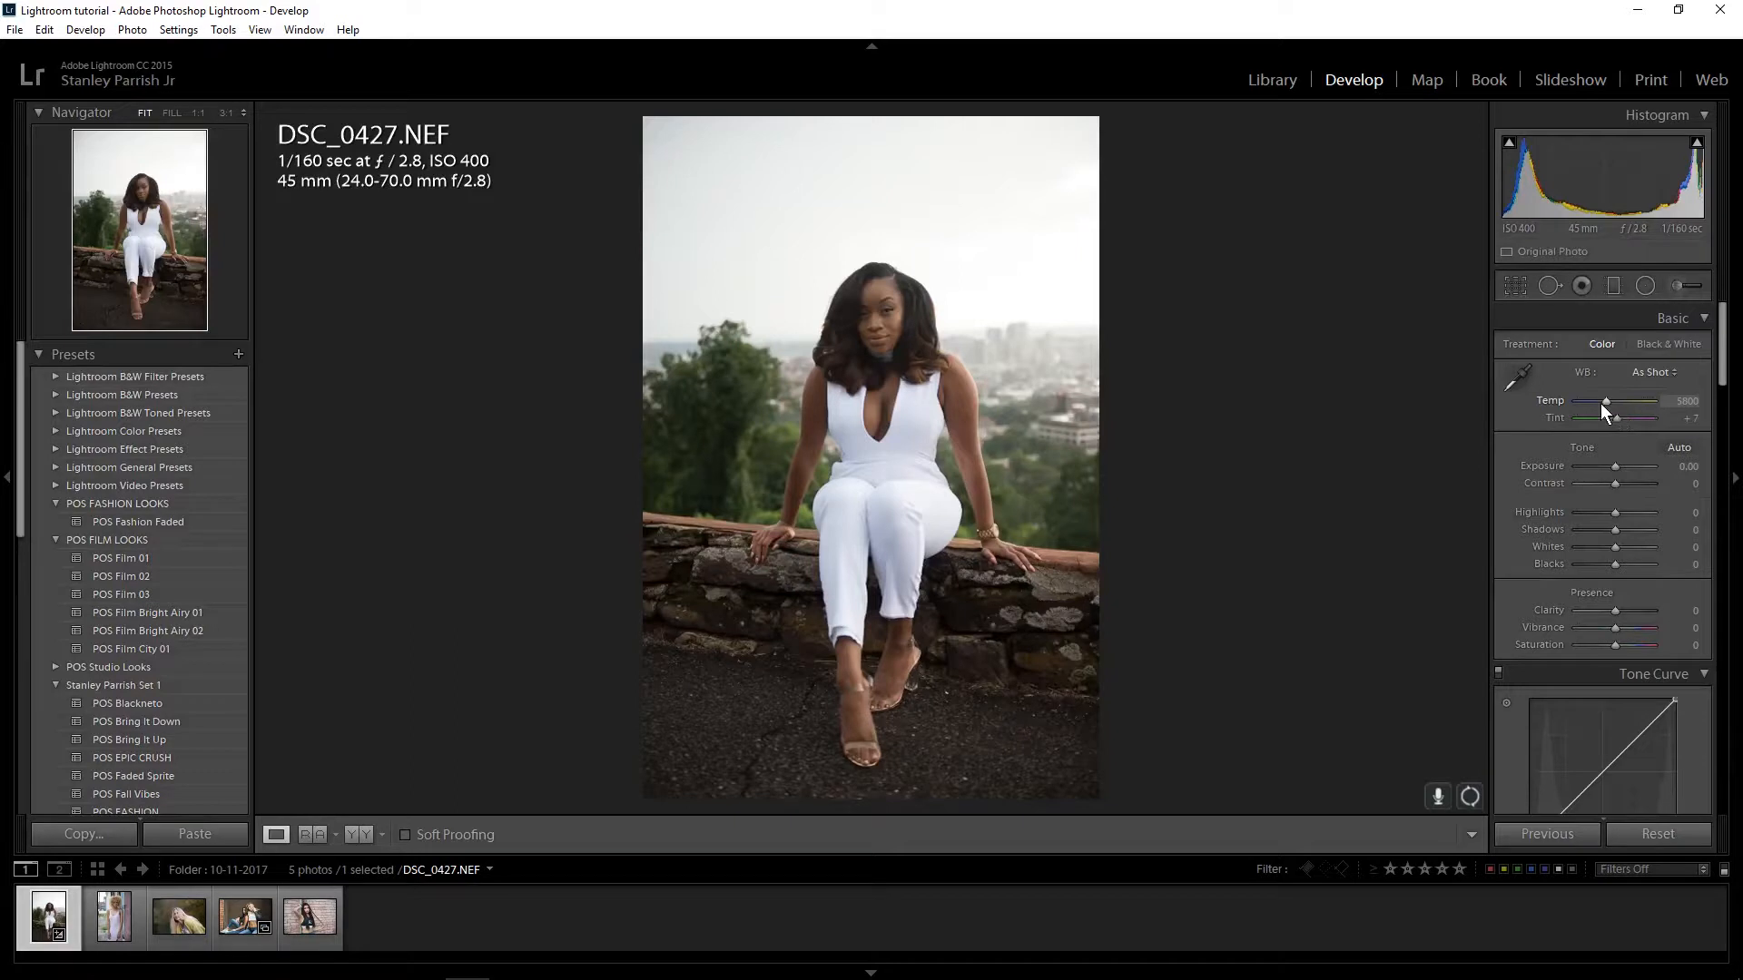
pyautogui.moveTo(1605, 401); pyautogui.dragTo(1565, 403)
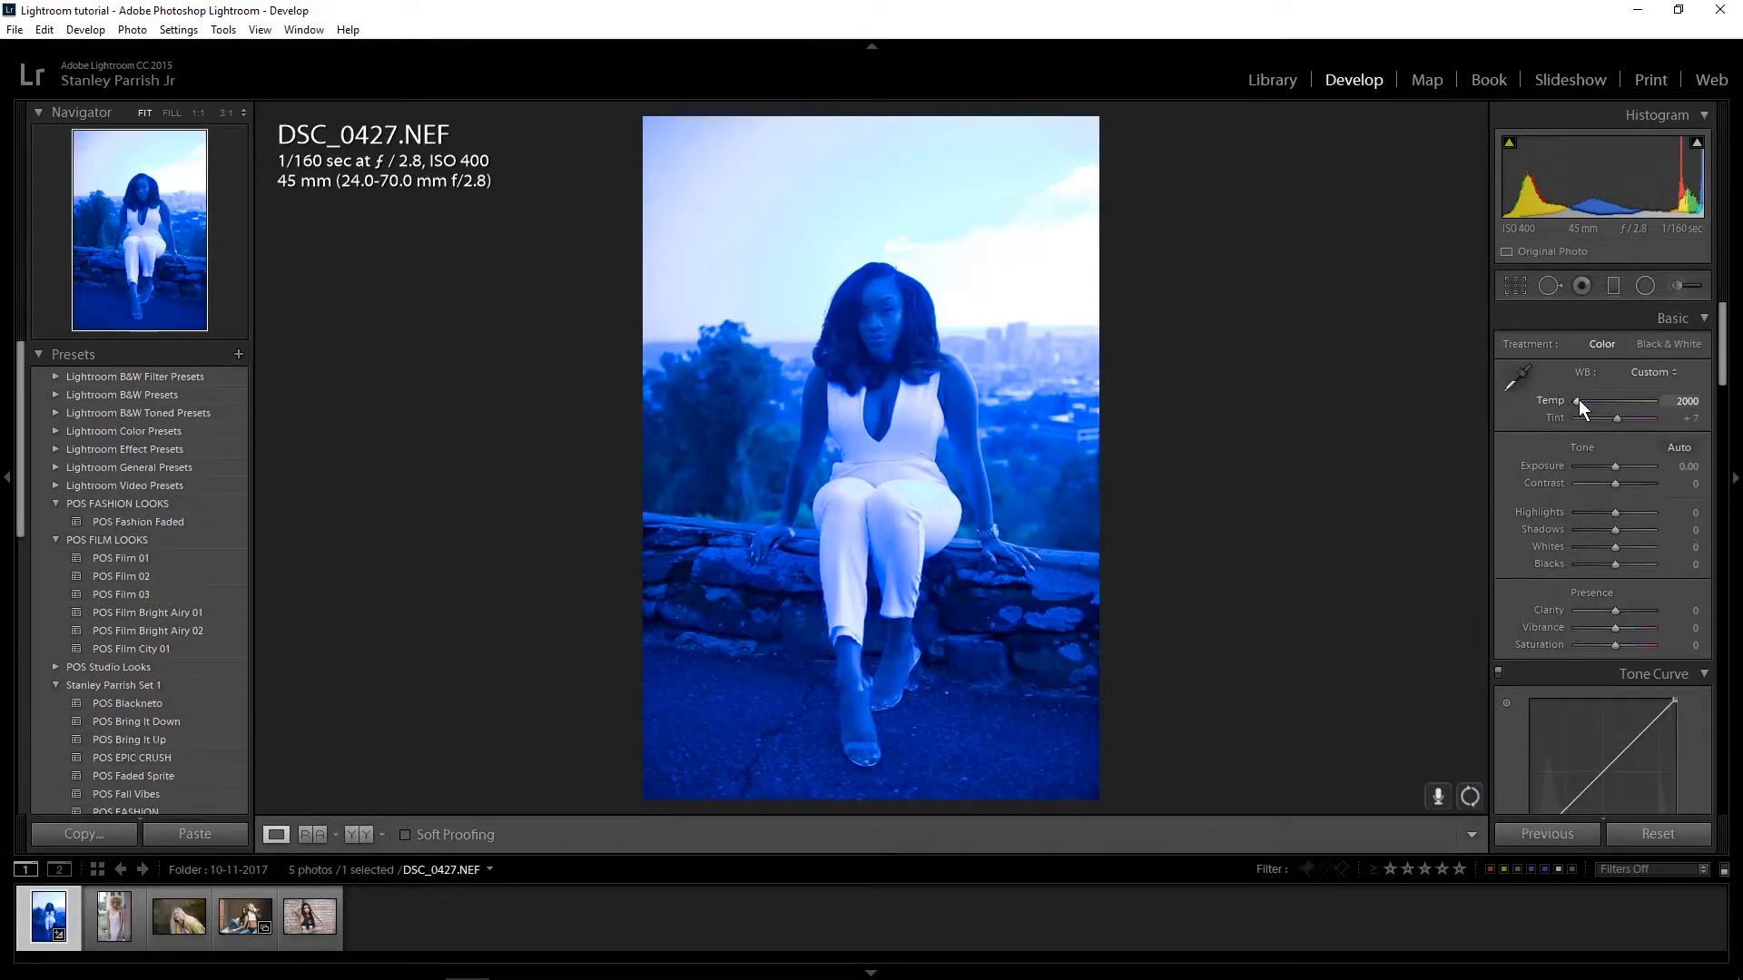
pyautogui.moveTo(1578, 400)
pyautogui.mouseDown()
pyautogui.moveTo(1683, 402)
pyautogui.moveTo(1611, 402)
pyautogui.mouseUp()
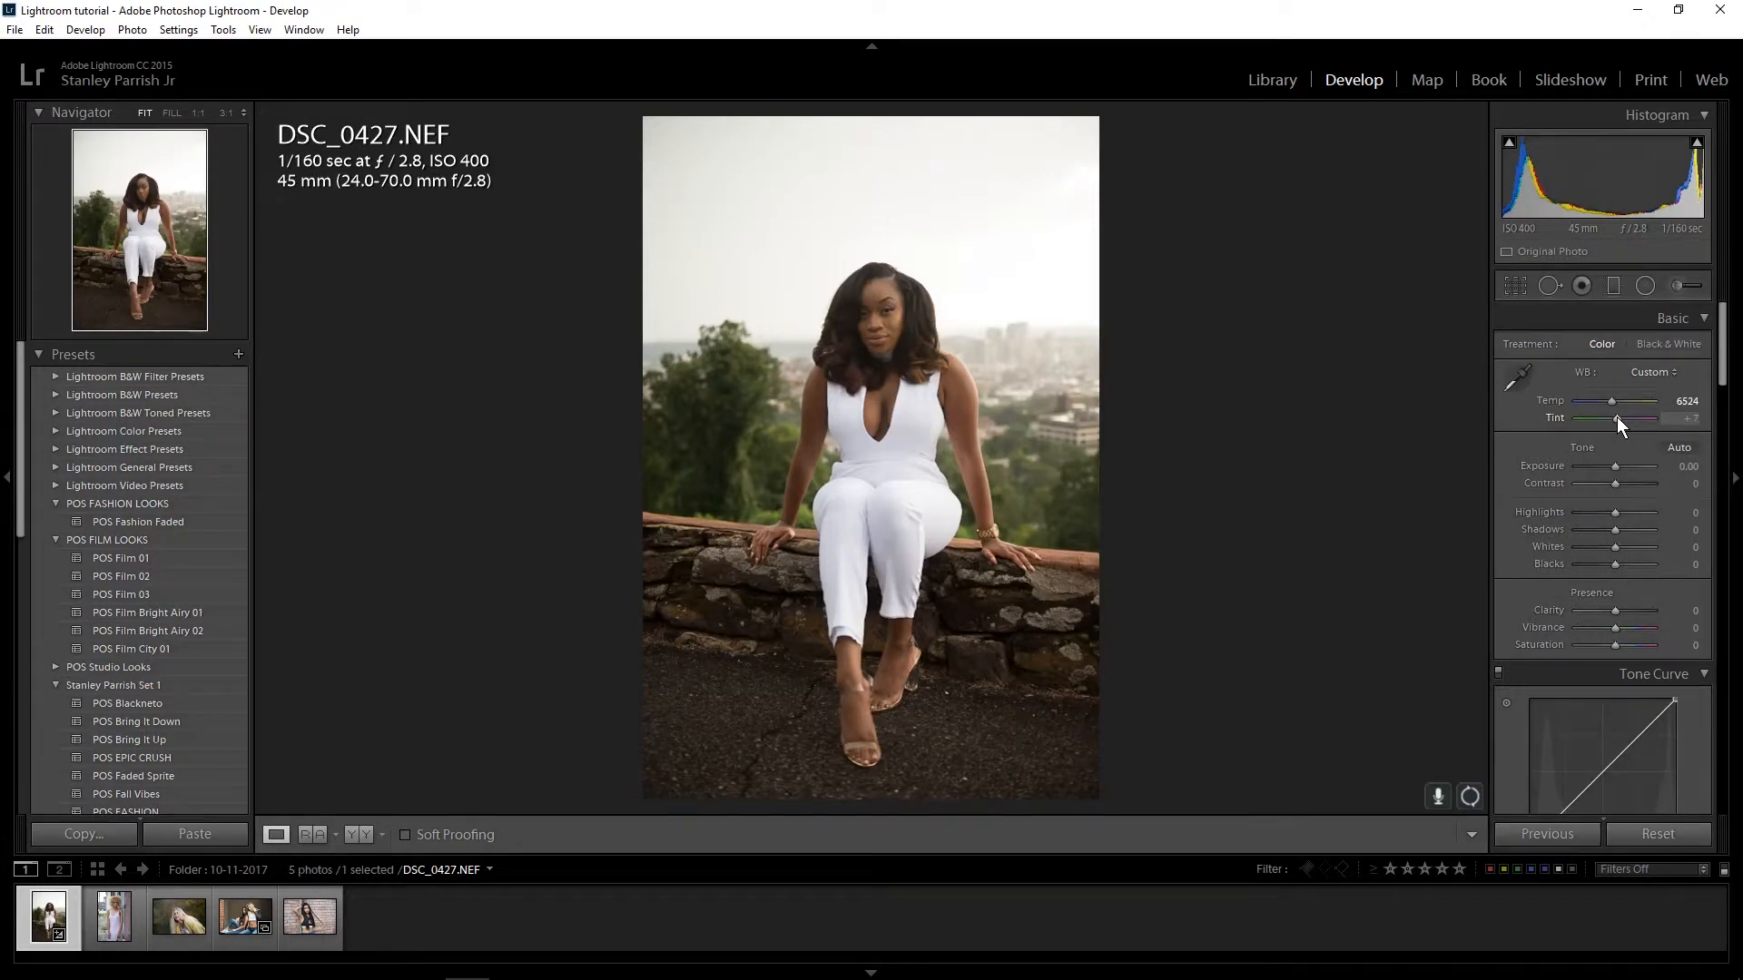
pyautogui.moveTo(1616, 417); pyautogui.dragTo(1572, 431)
pyautogui.doubleClick(1577, 420)
# - Set the photo's exposure to +0.50, contrast to 0 and highlights to -29
pyautogui.moveTo(1726, 376); pyautogui.dragTo(1726, 389)
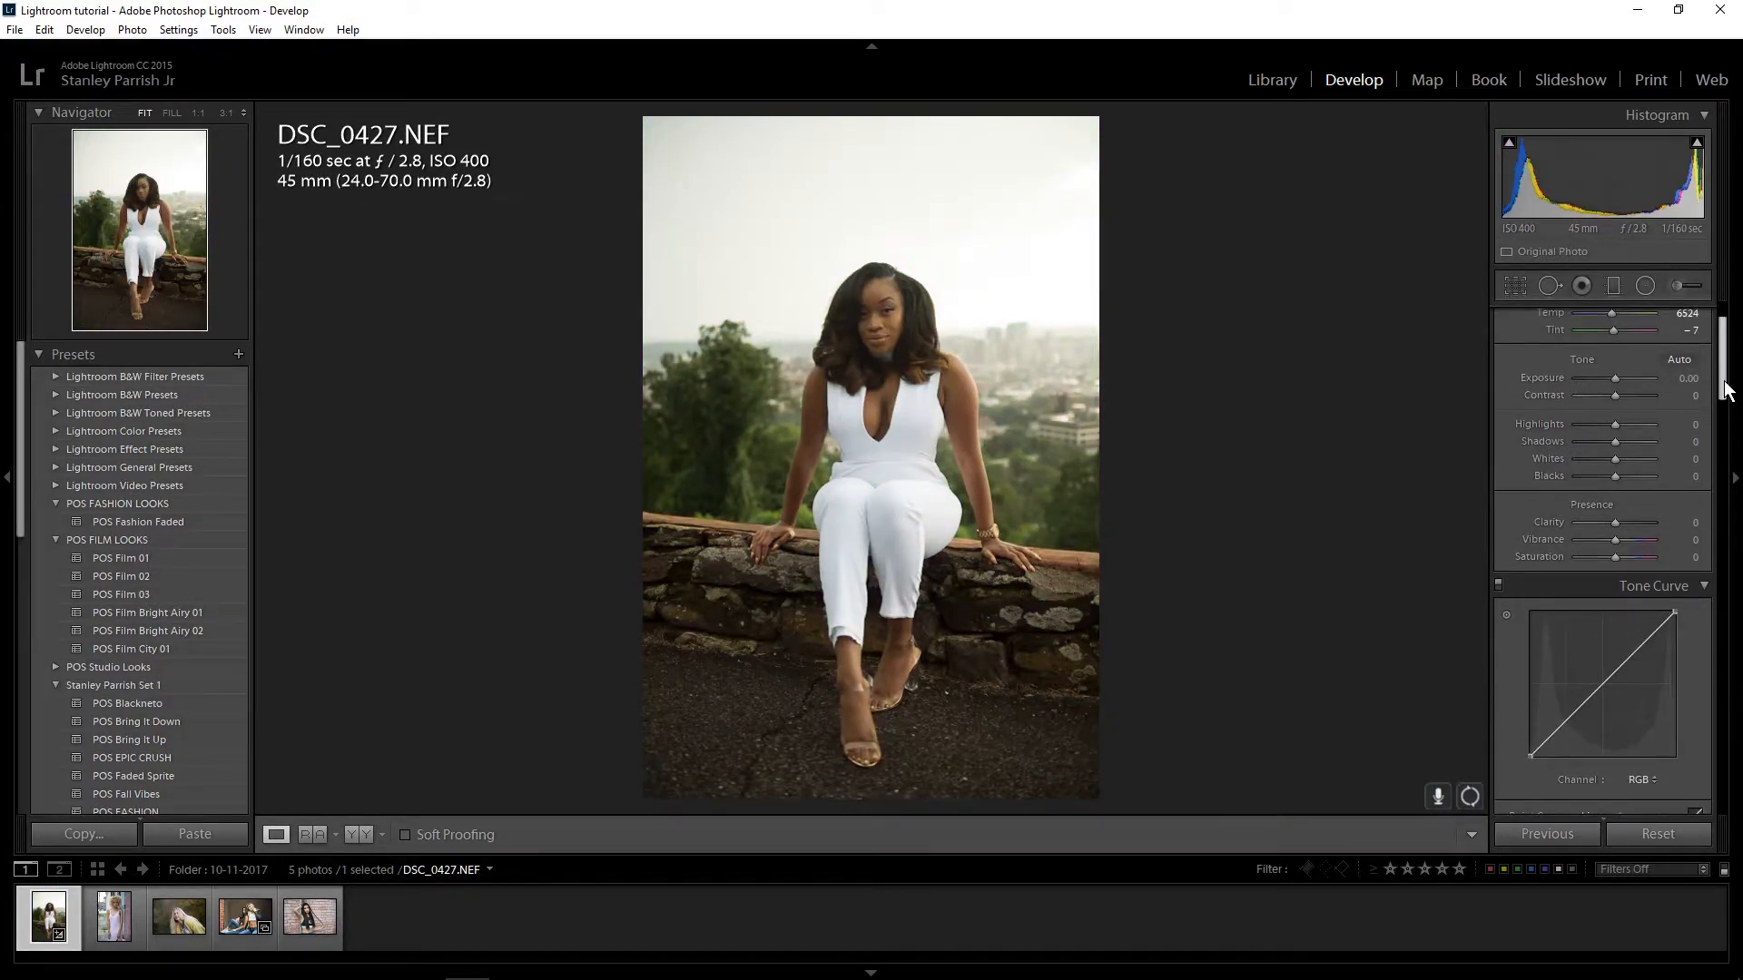
pyautogui.moveTo(1616, 375)
pyautogui.mouseDown()
pyautogui.moveTo(1598, 380)
pyautogui.moveTo(1632, 369)
pyautogui.moveTo(1621, 380)
pyautogui.mouseUp()
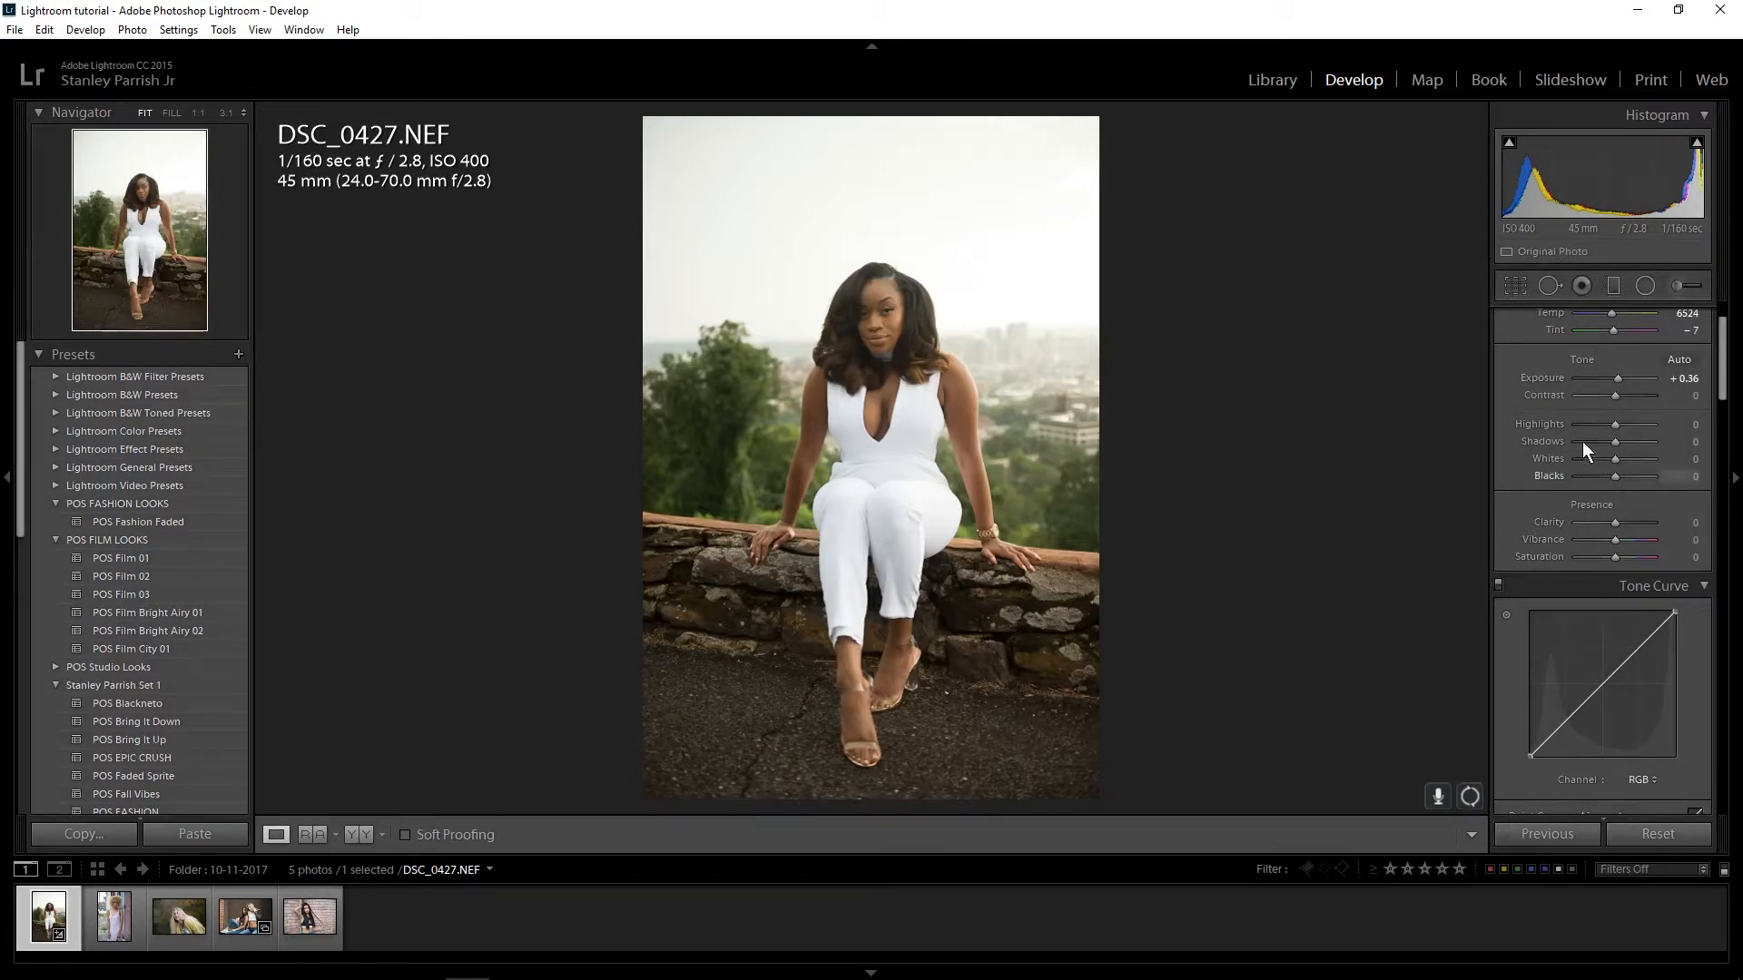
pyautogui.moveTo(1614, 396)
pyautogui.mouseDown()
pyautogui.moveTo(1646, 385)
pyautogui.moveTo(1576, 397)
pyautogui.moveTo(1618, 388)
pyautogui.mouseUp()
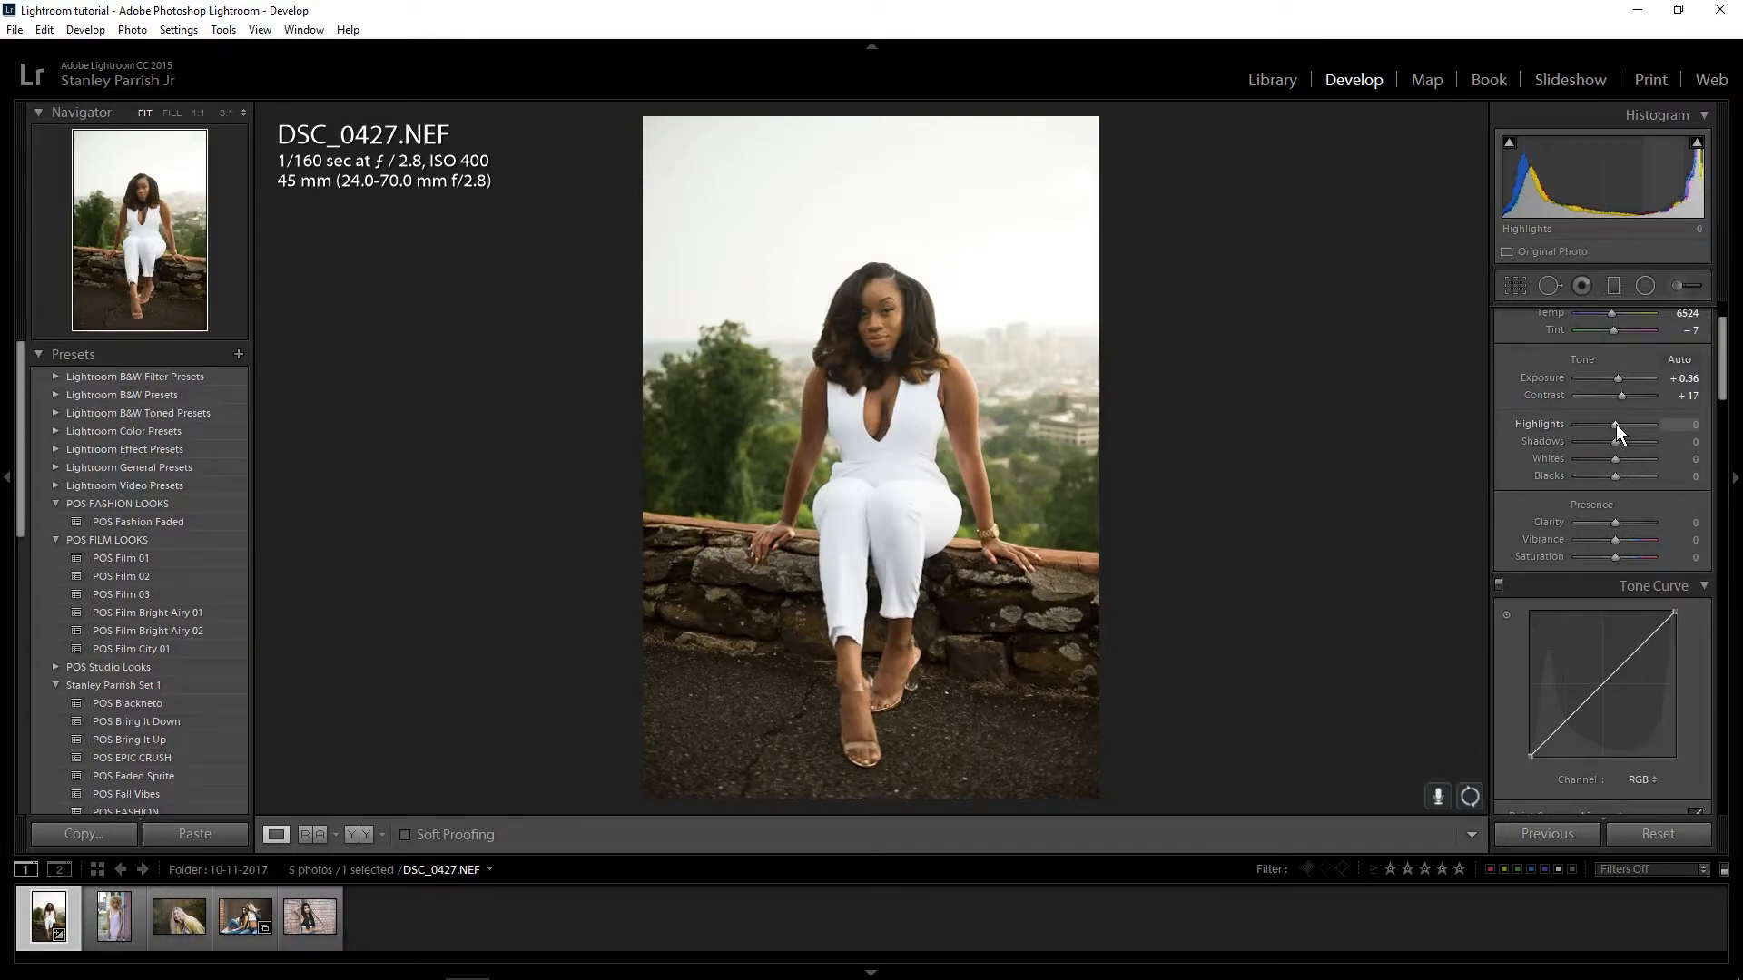
pyautogui.moveTo(1615, 423)
pyautogui.mouseDown()
pyautogui.moveTo(1554, 434)
pyautogui.moveTo(1642, 416)
pyautogui.mouseUp()
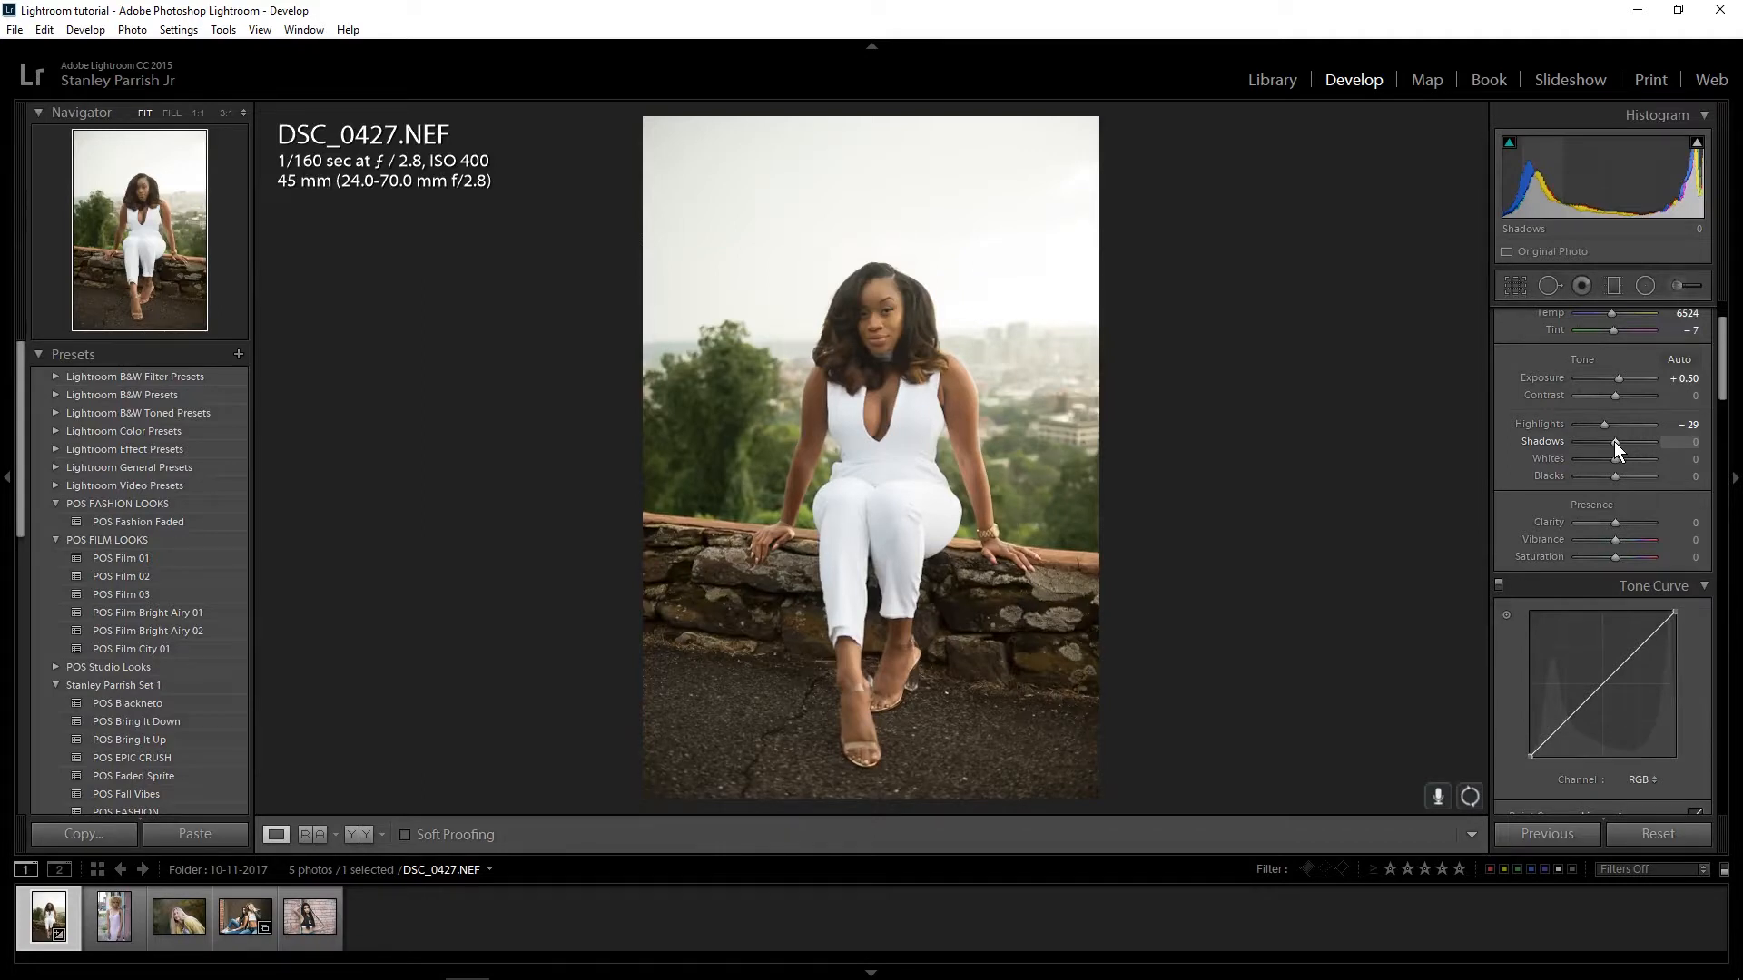
# - Set the photo's shadows to +26 and both the whites and the blacks to 0
pyautogui.moveTo(1614, 441)
pyautogui.mouseDown()
pyautogui.moveTo(1585, 445)
pyautogui.moveTo(1636, 432)
pyautogui.moveTo(1590, 467)
pyautogui.moveTo(1649, 456)
pyautogui.moveTo(1577, 461)
pyautogui.moveTo(1614, 449)
pyautogui.mouseUp()
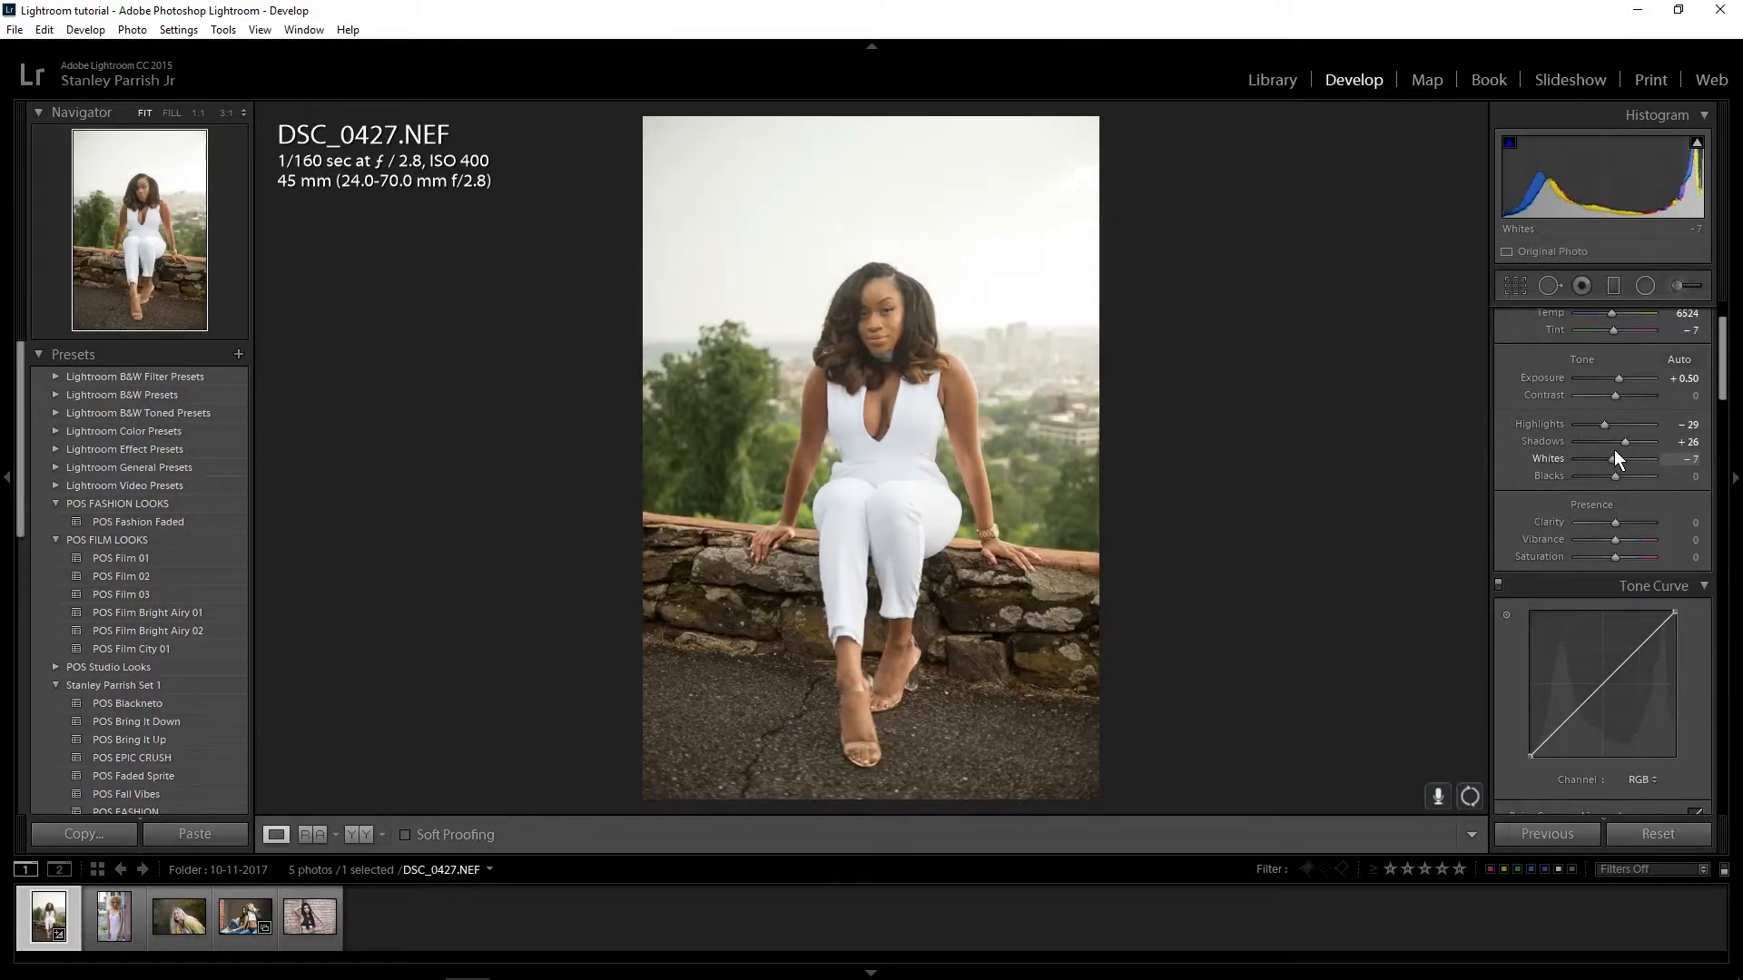
pyautogui.click(1688, 460)
pyautogui.write('0')
pyautogui.press('Return')
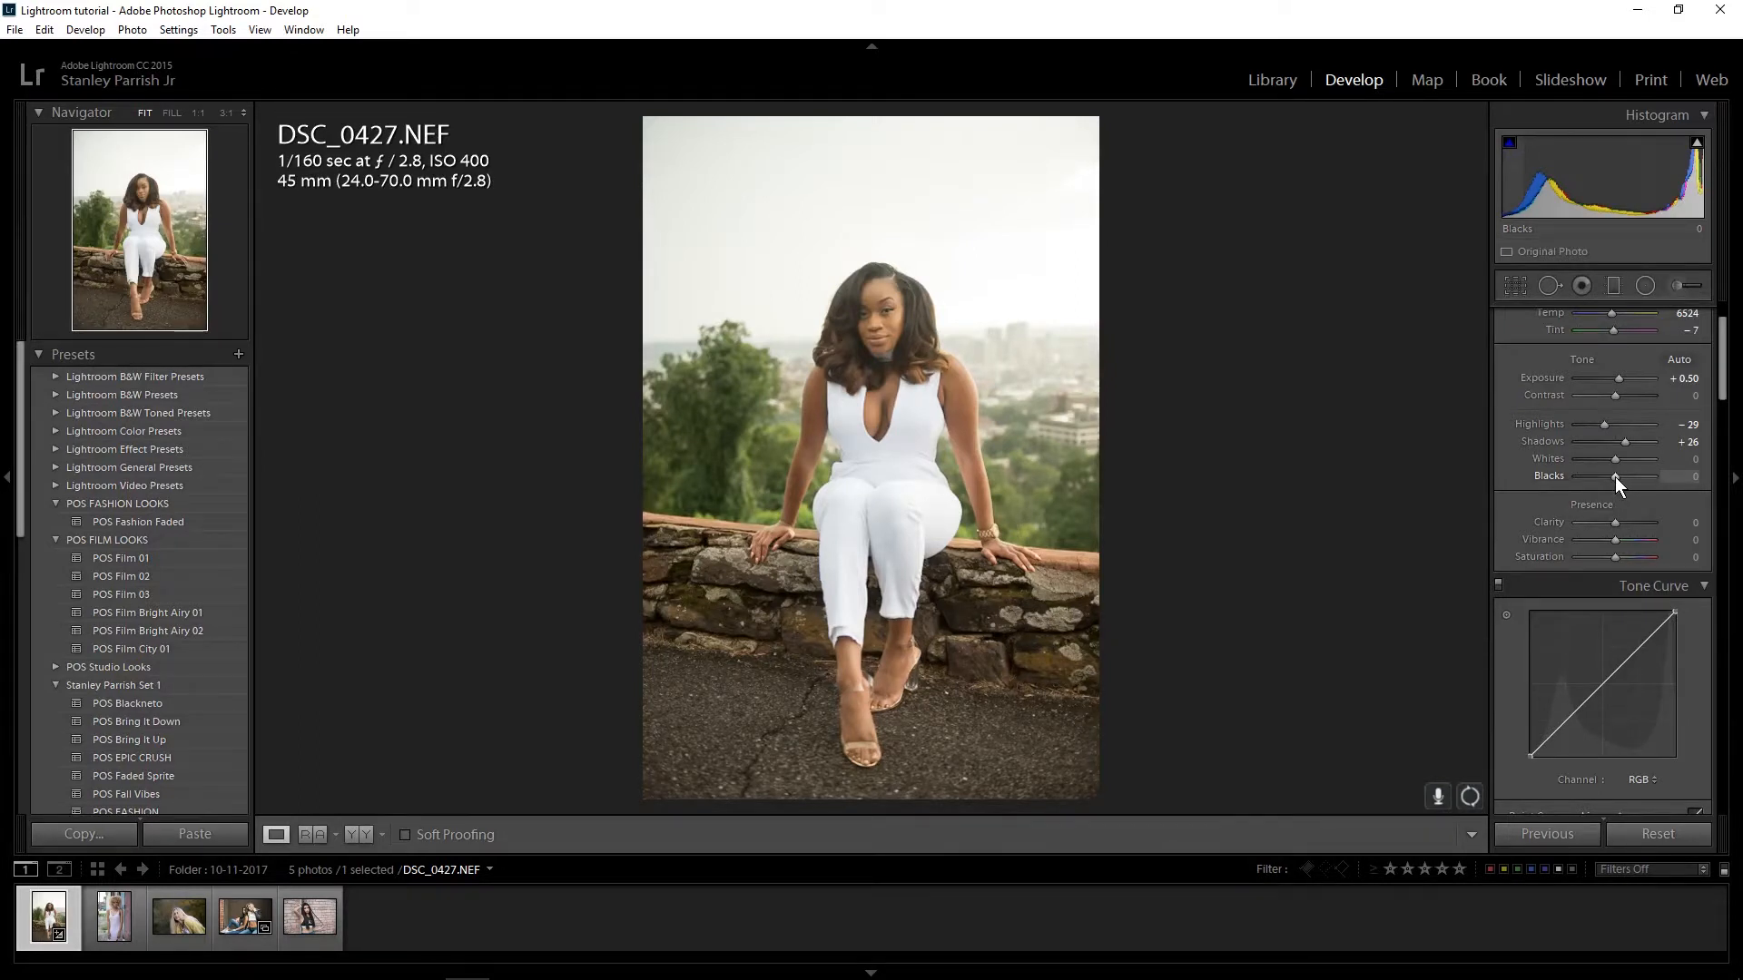
pyautogui.moveTo(1593, 482); pyautogui.dragTo(1663, 466)
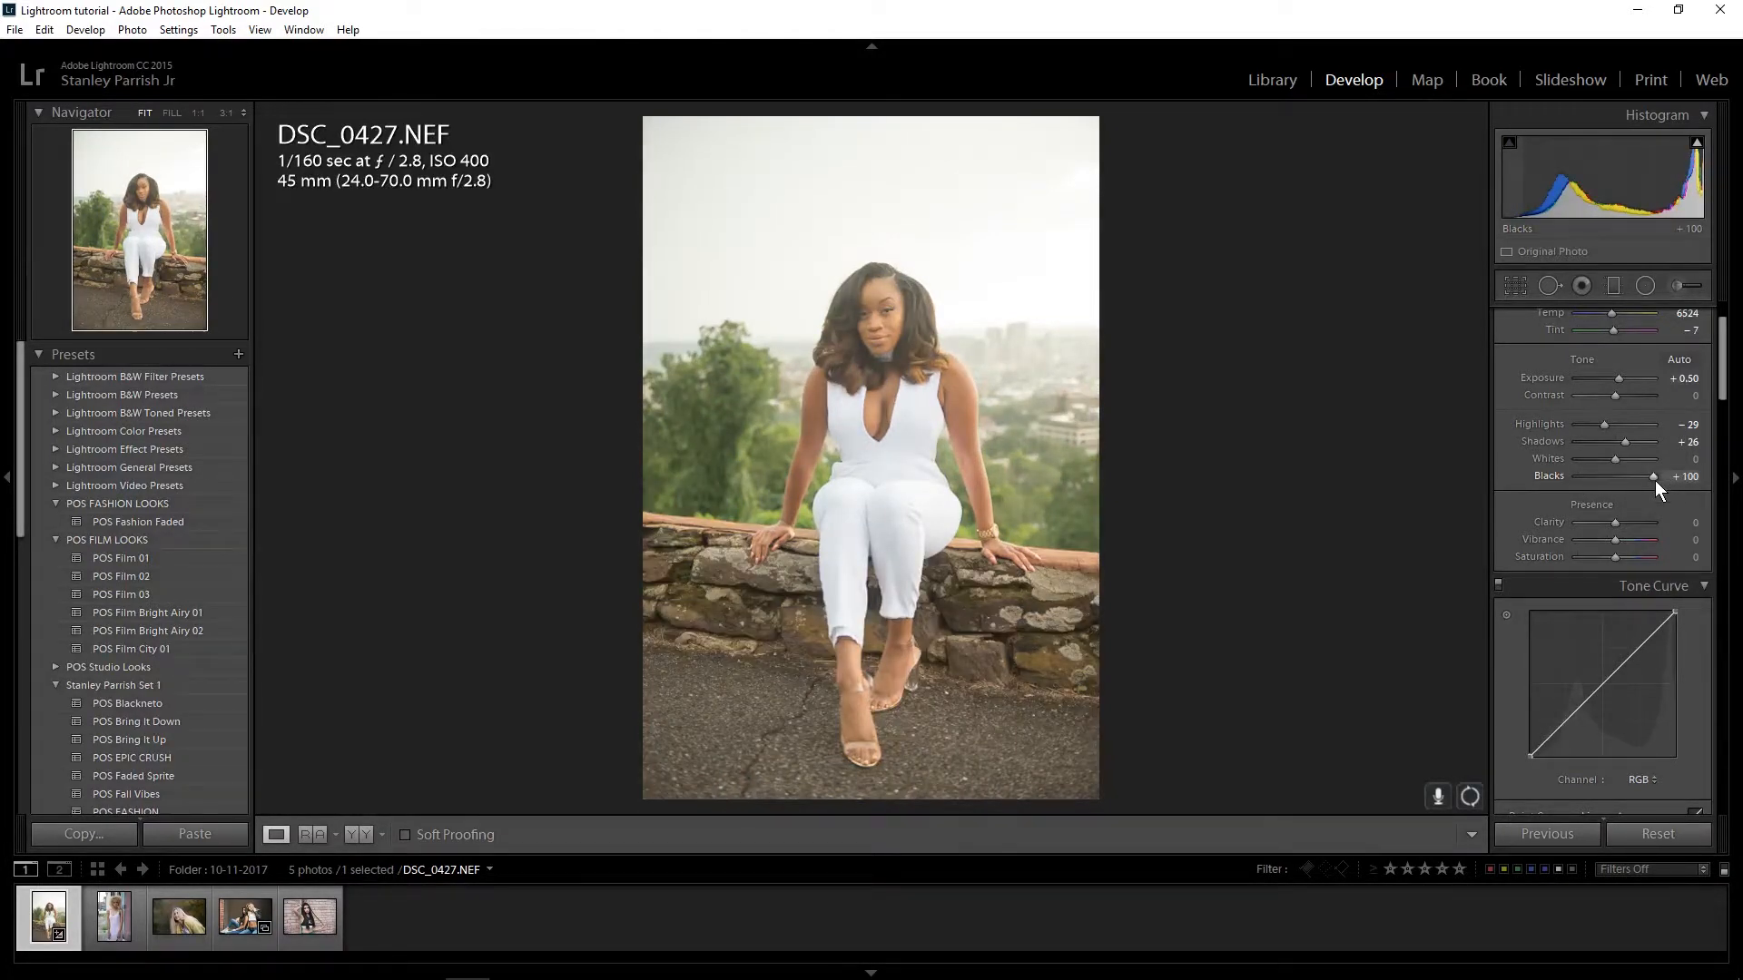
pyautogui.doubleClick(1654, 477)
# - Try the clarity at -31 and +100, then settle on +10
pyautogui.scroll(-3, 1645, 454)
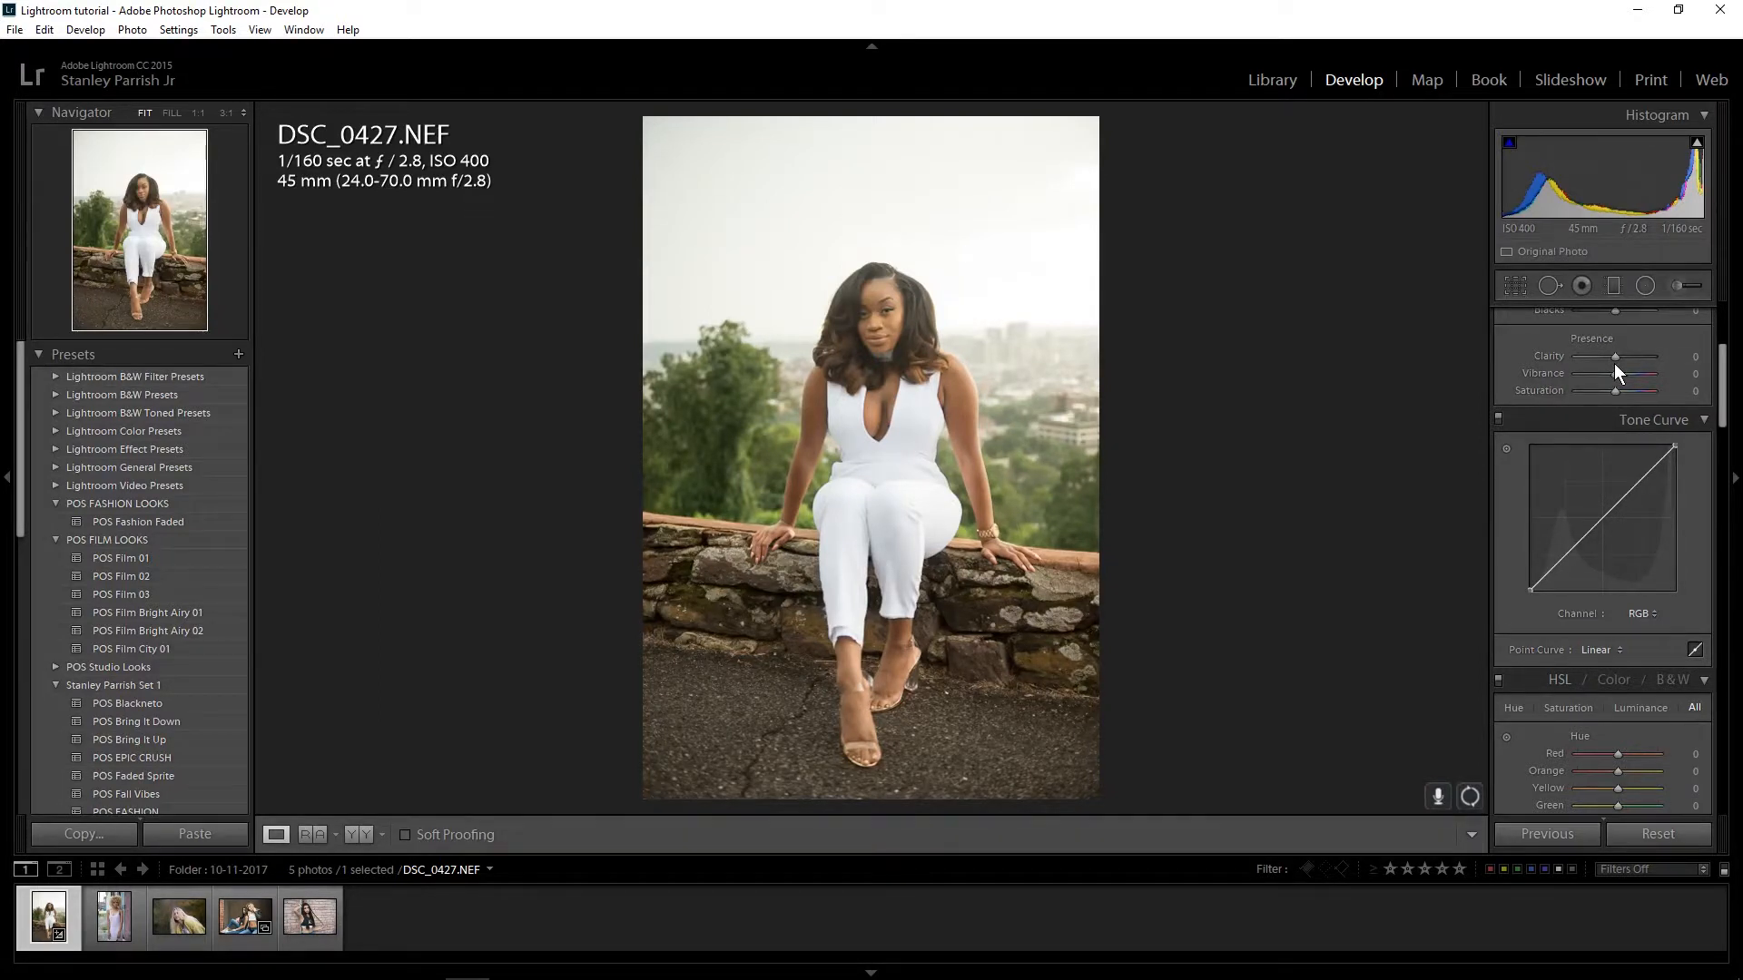
pyautogui.moveTo(1614, 352)
pyautogui.mouseDown()
pyautogui.moveTo(1577, 363)
pyautogui.moveTo(1601, 356)
pyautogui.mouseUp()
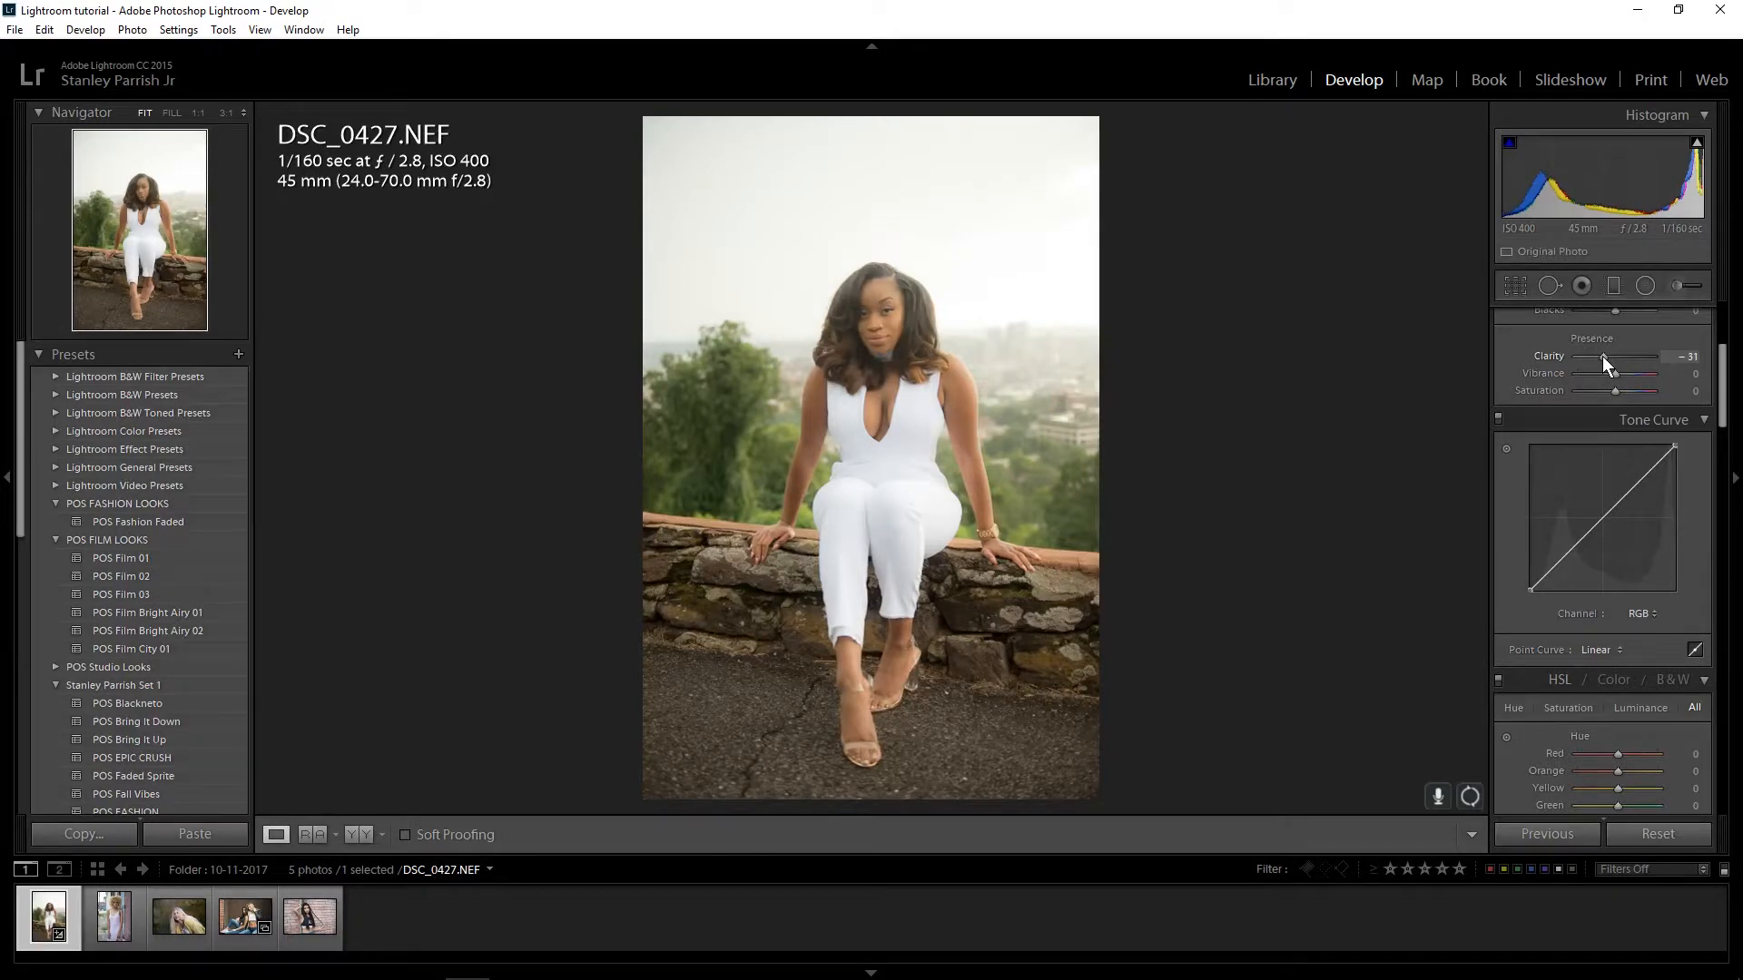
pyautogui.moveTo(1603, 356); pyautogui.dragTo(1657, 345)
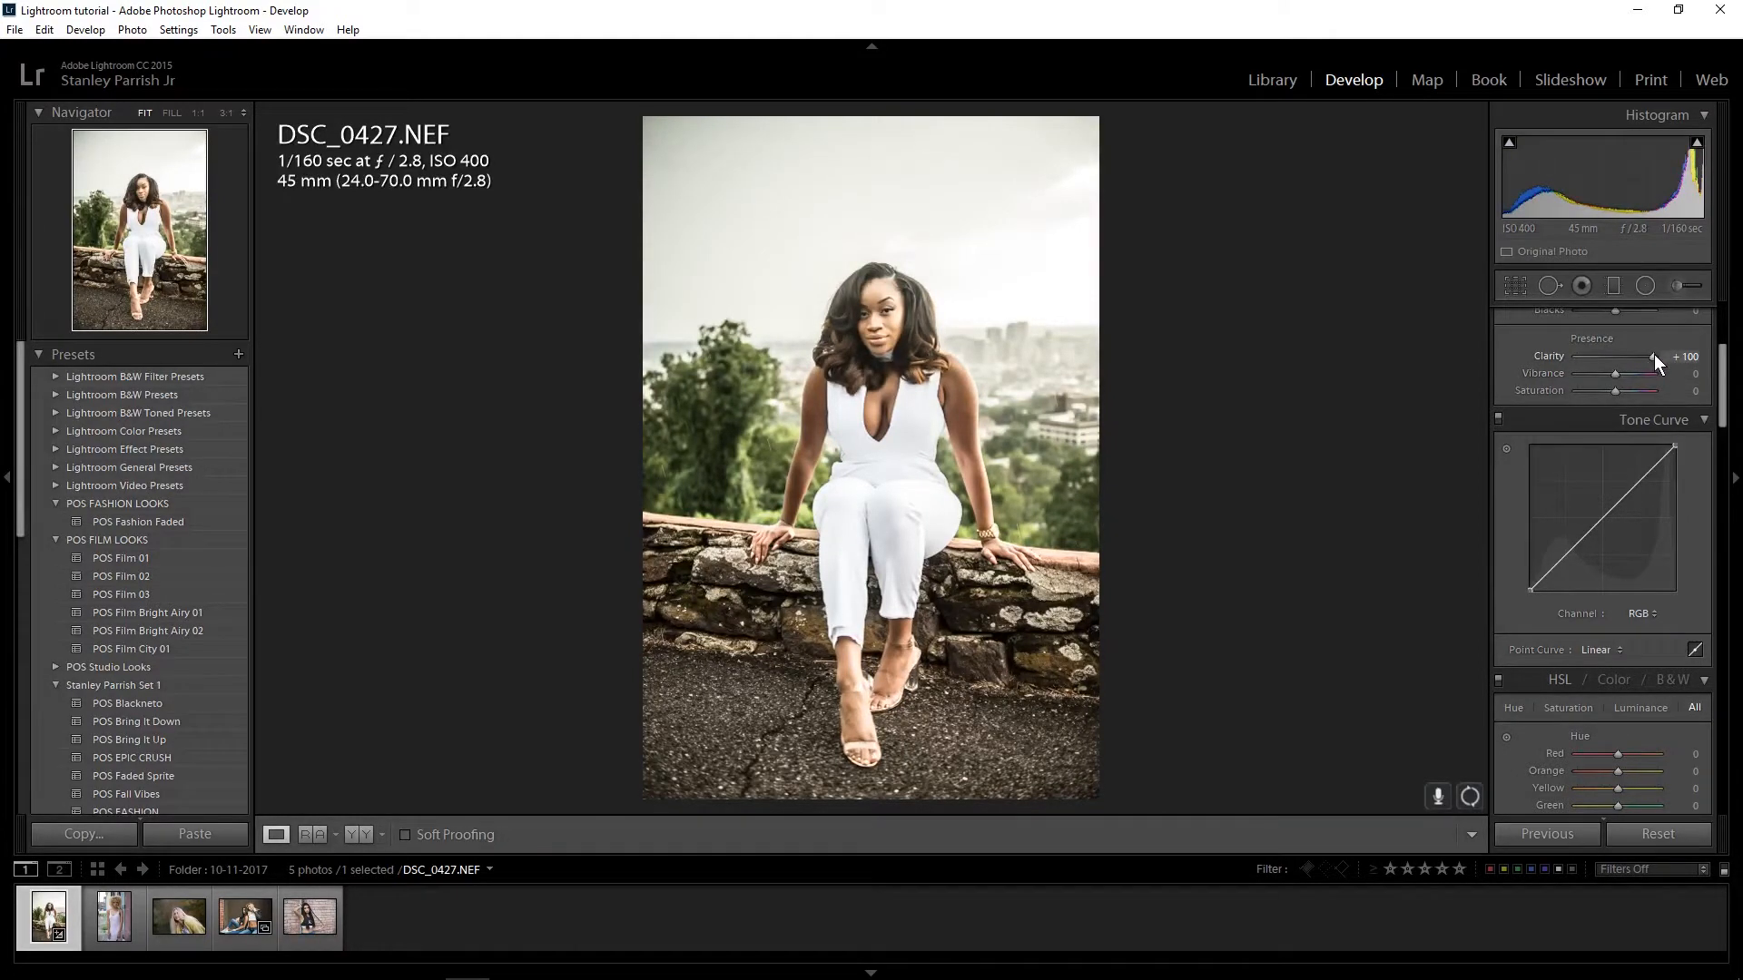
pyautogui.moveTo(1654, 354); pyautogui.dragTo(1619, 377)
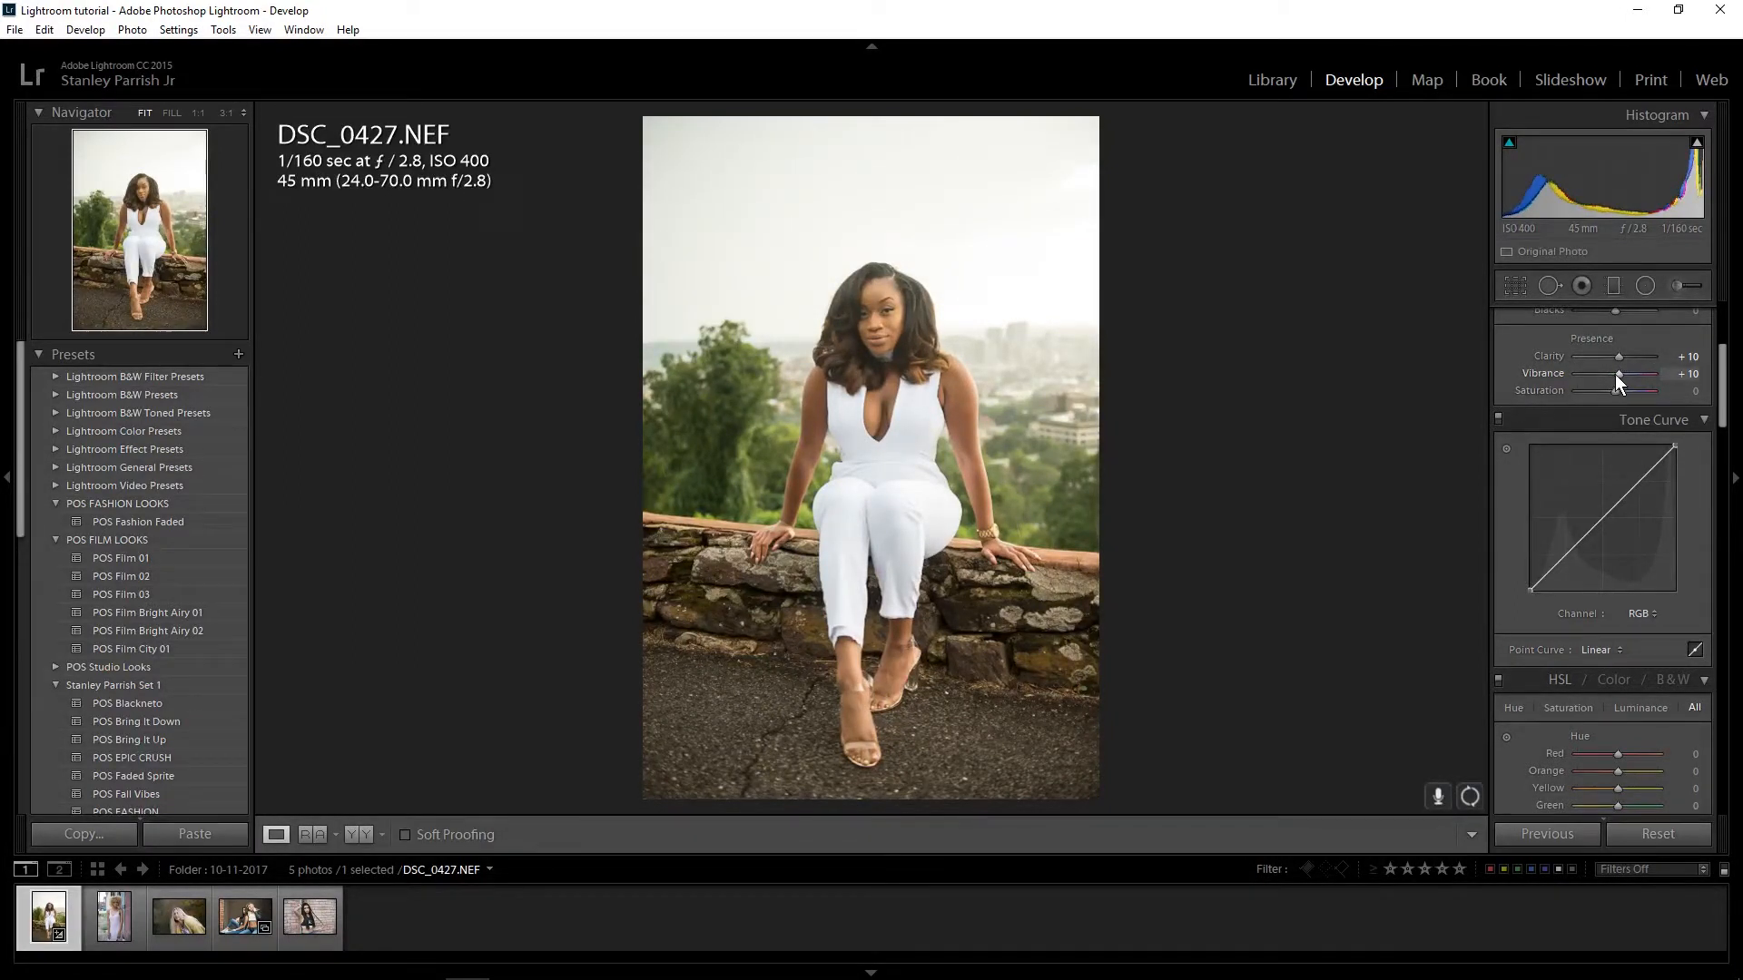
# - Try strong negative and positive vibrance and saturation, then set vibrance to +10 and saturation to +5
pyautogui.moveTo(1618, 373); pyautogui.dragTo(1585, 378)
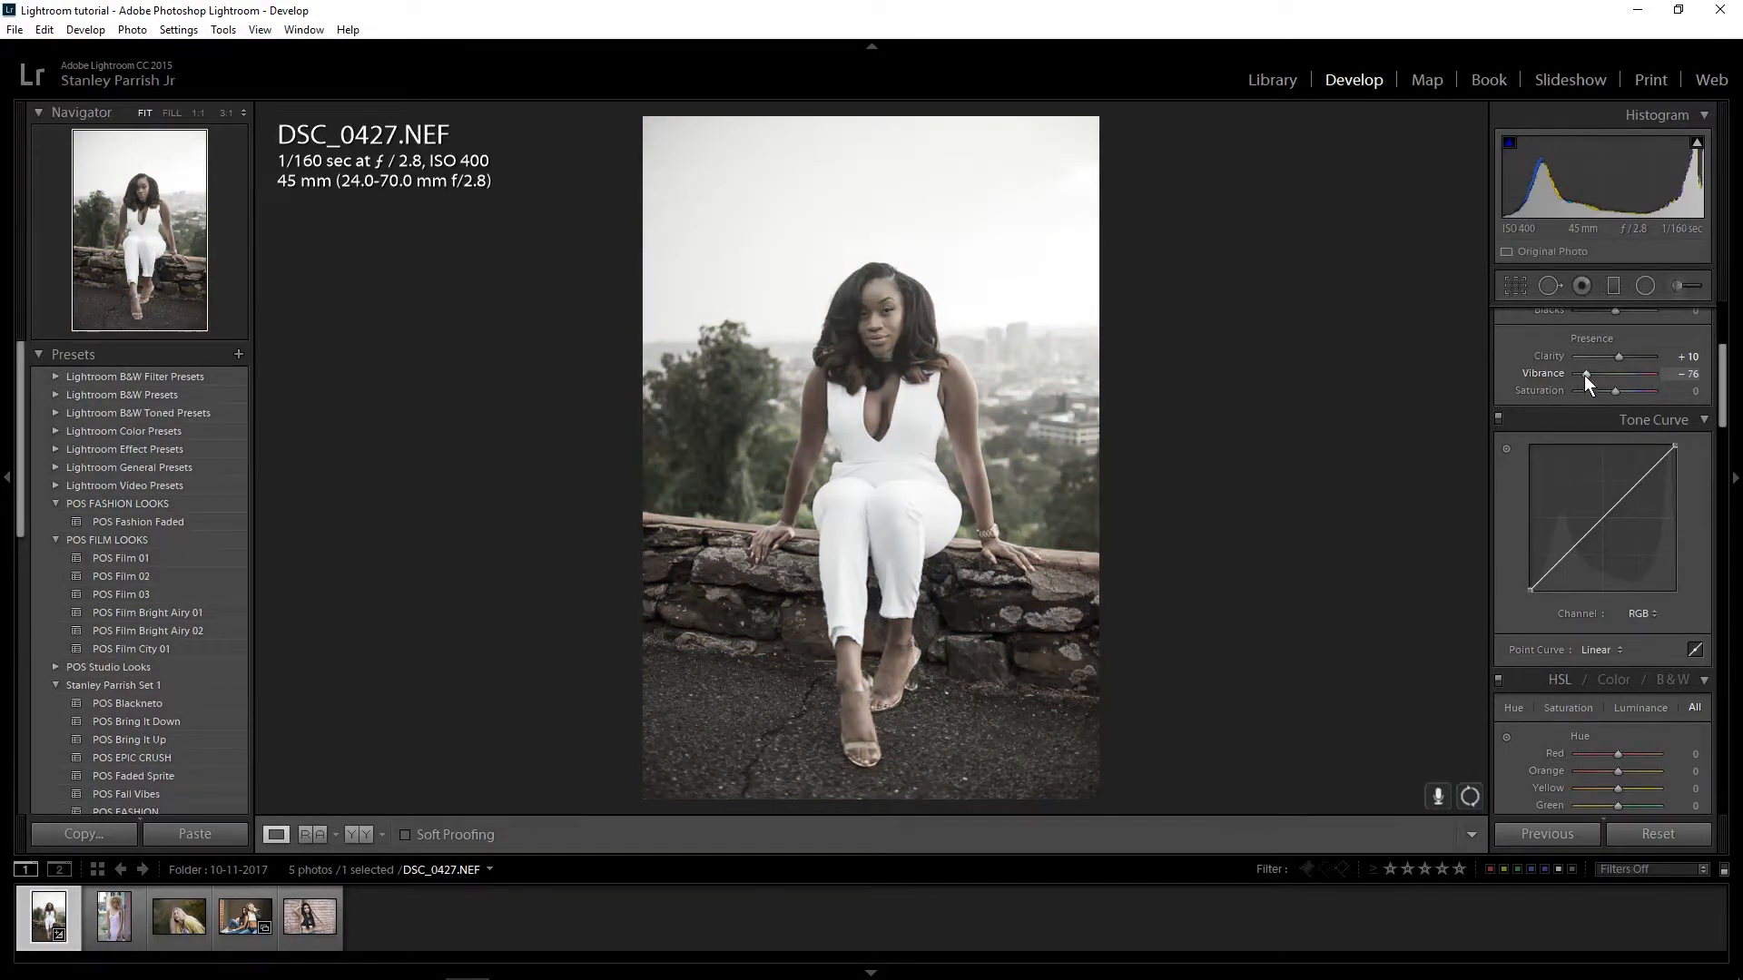
pyautogui.moveTo(1586, 372); pyautogui.dragTo(1647, 369)
pyautogui.doubleClick(1646, 369)
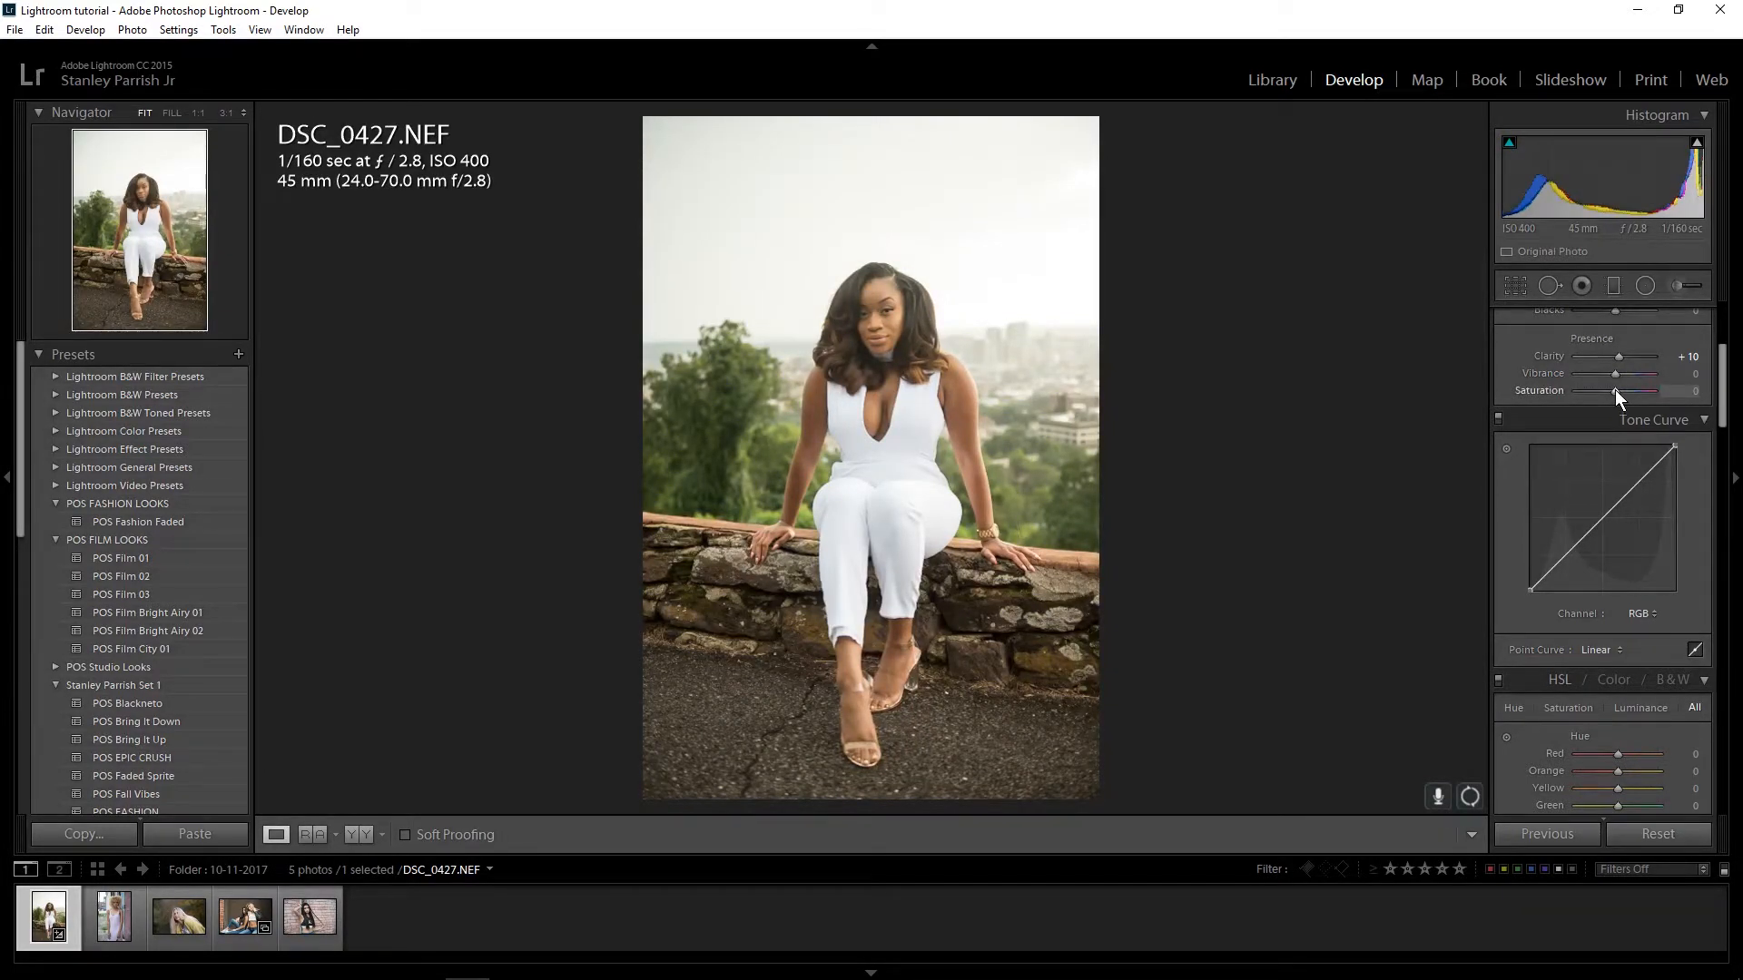
pyautogui.moveTo(1615, 389); pyautogui.dragTo(1653, 385)
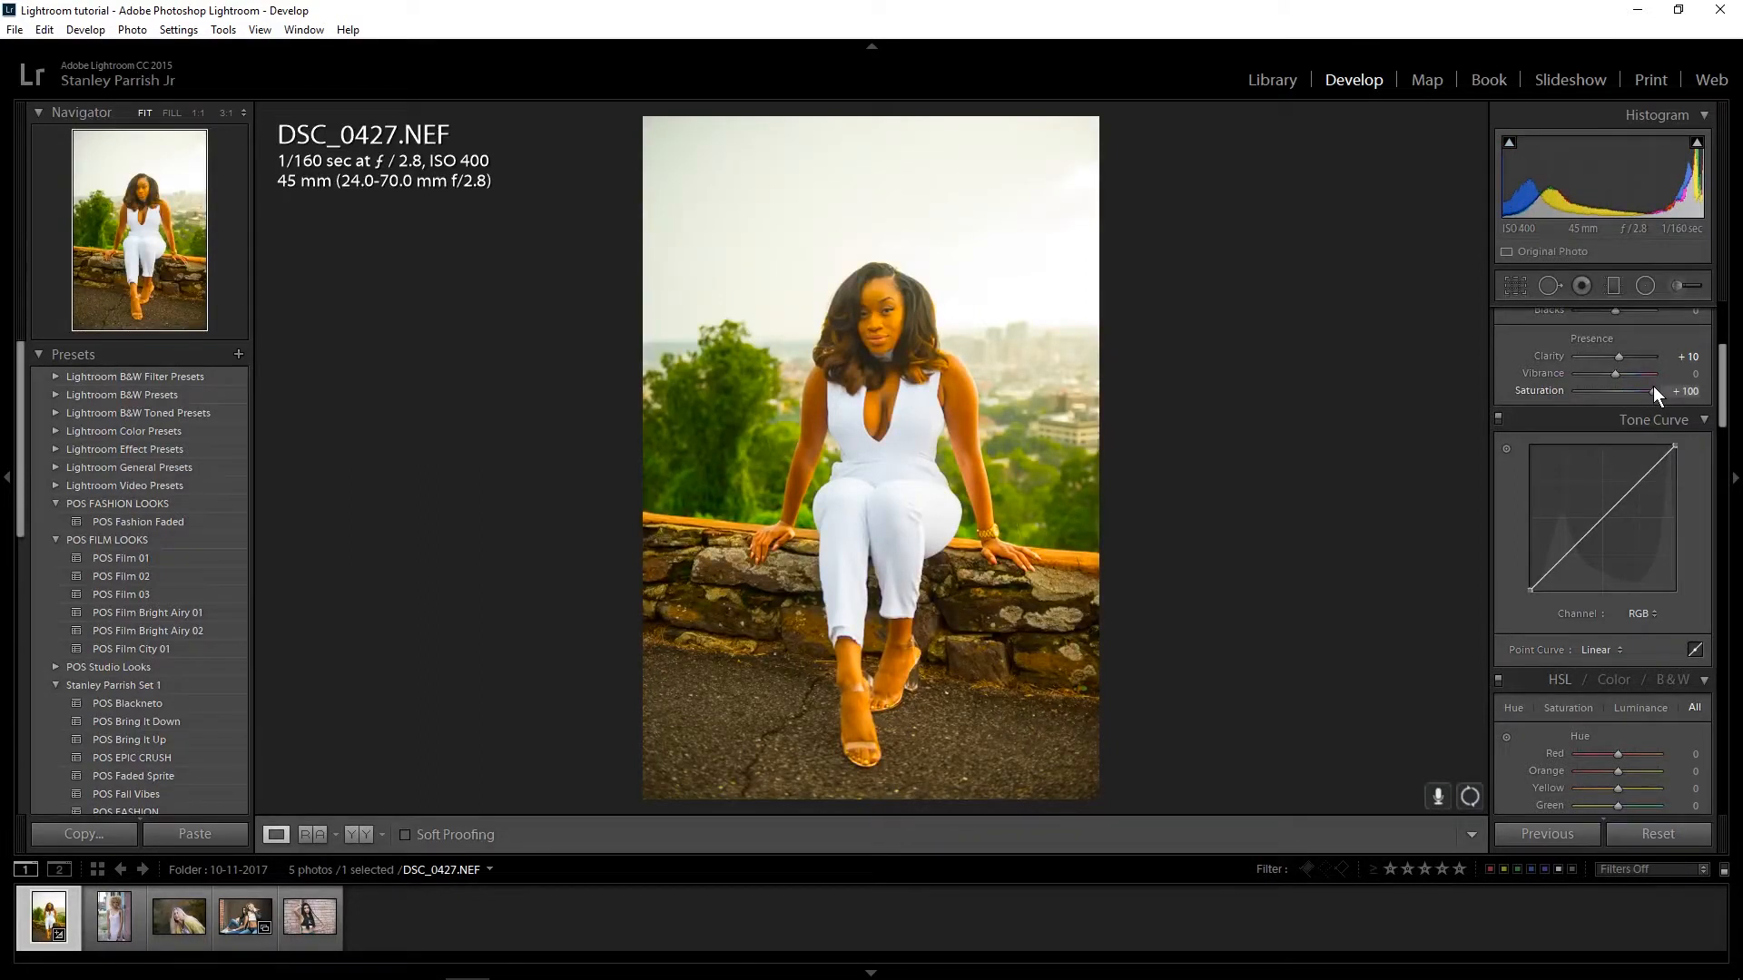
pyautogui.moveTo(1656, 390); pyautogui.dragTo(1550, 396)
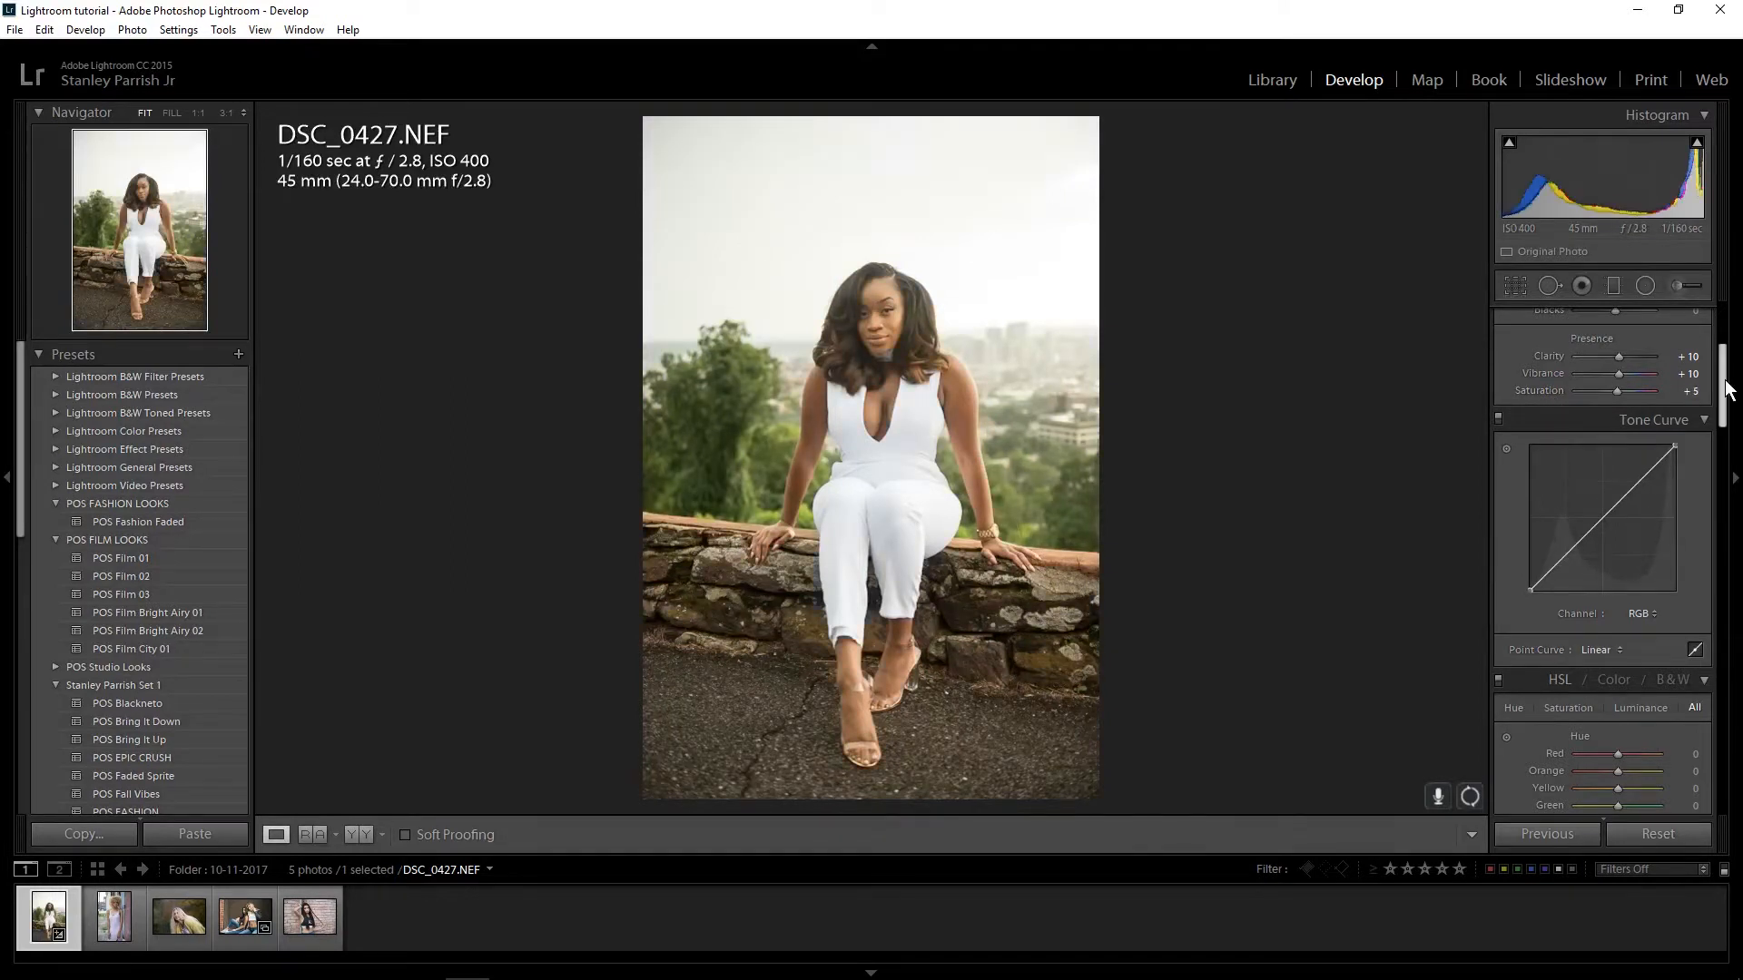
# - Add midtone, shadow and highlight points to the RGB tone curve and lower the shadow point to about 26.7 / 22.4 %
pyautogui.moveTo(1723, 380); pyautogui.dragTo(1725, 399)
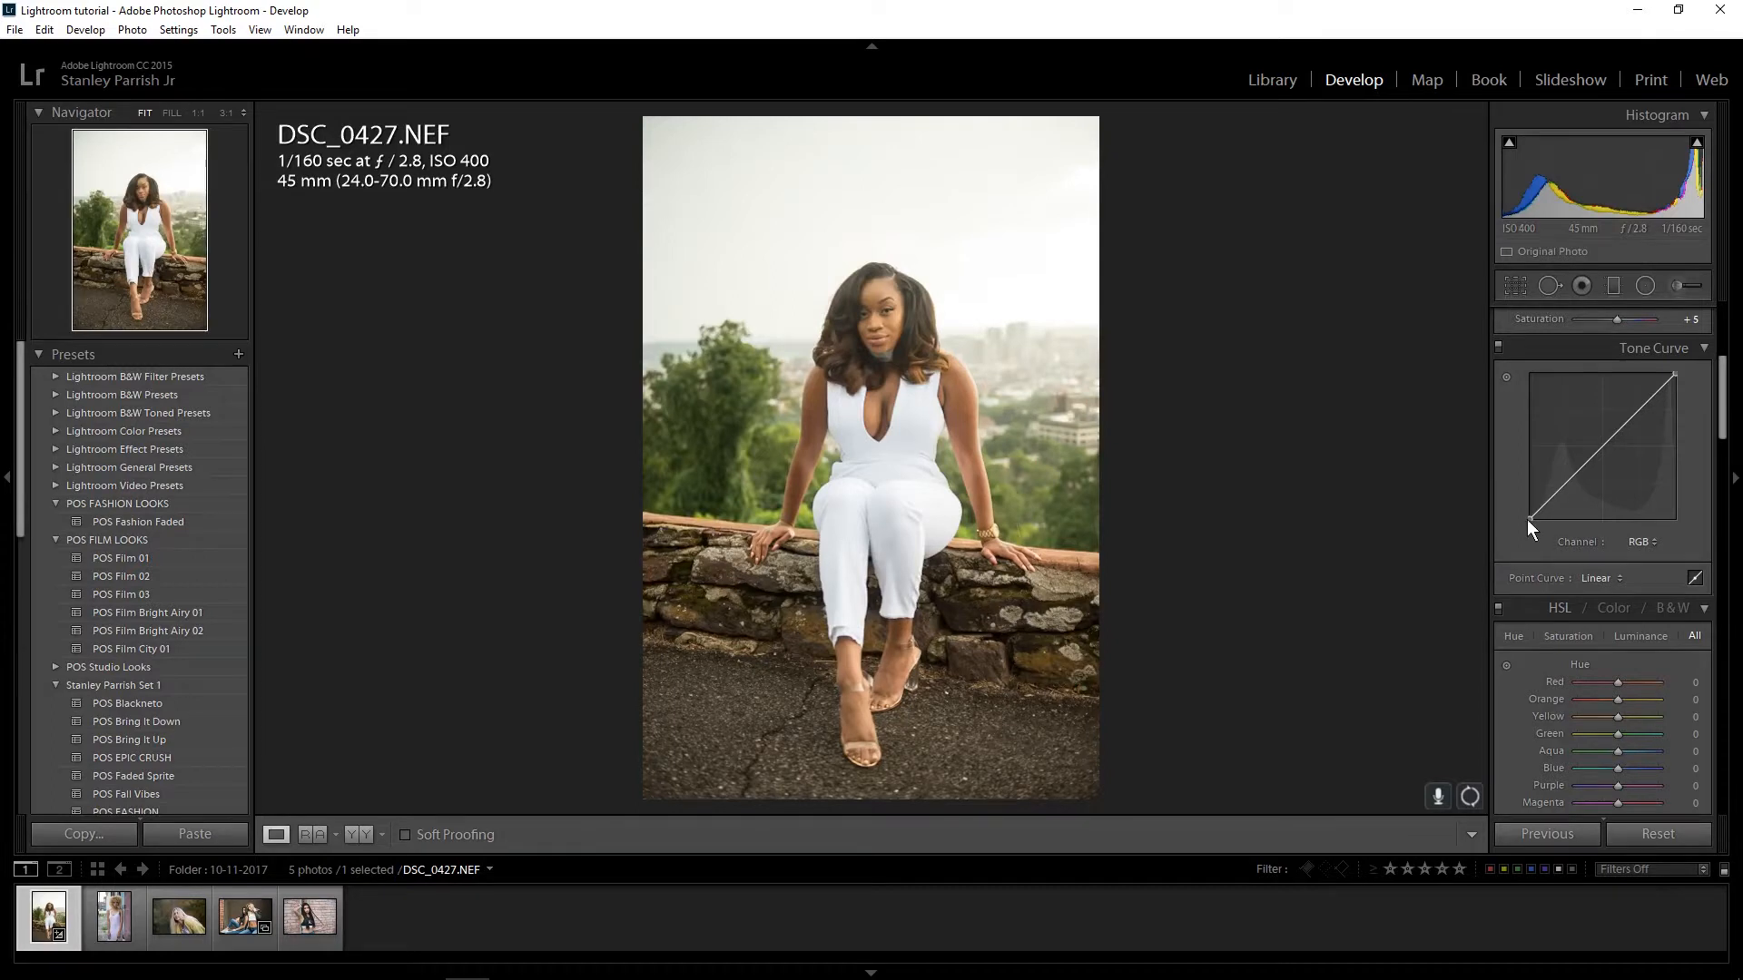
pyautogui.click(1602, 447)
pyautogui.click(1566, 484)
pyautogui.click(1639, 410)
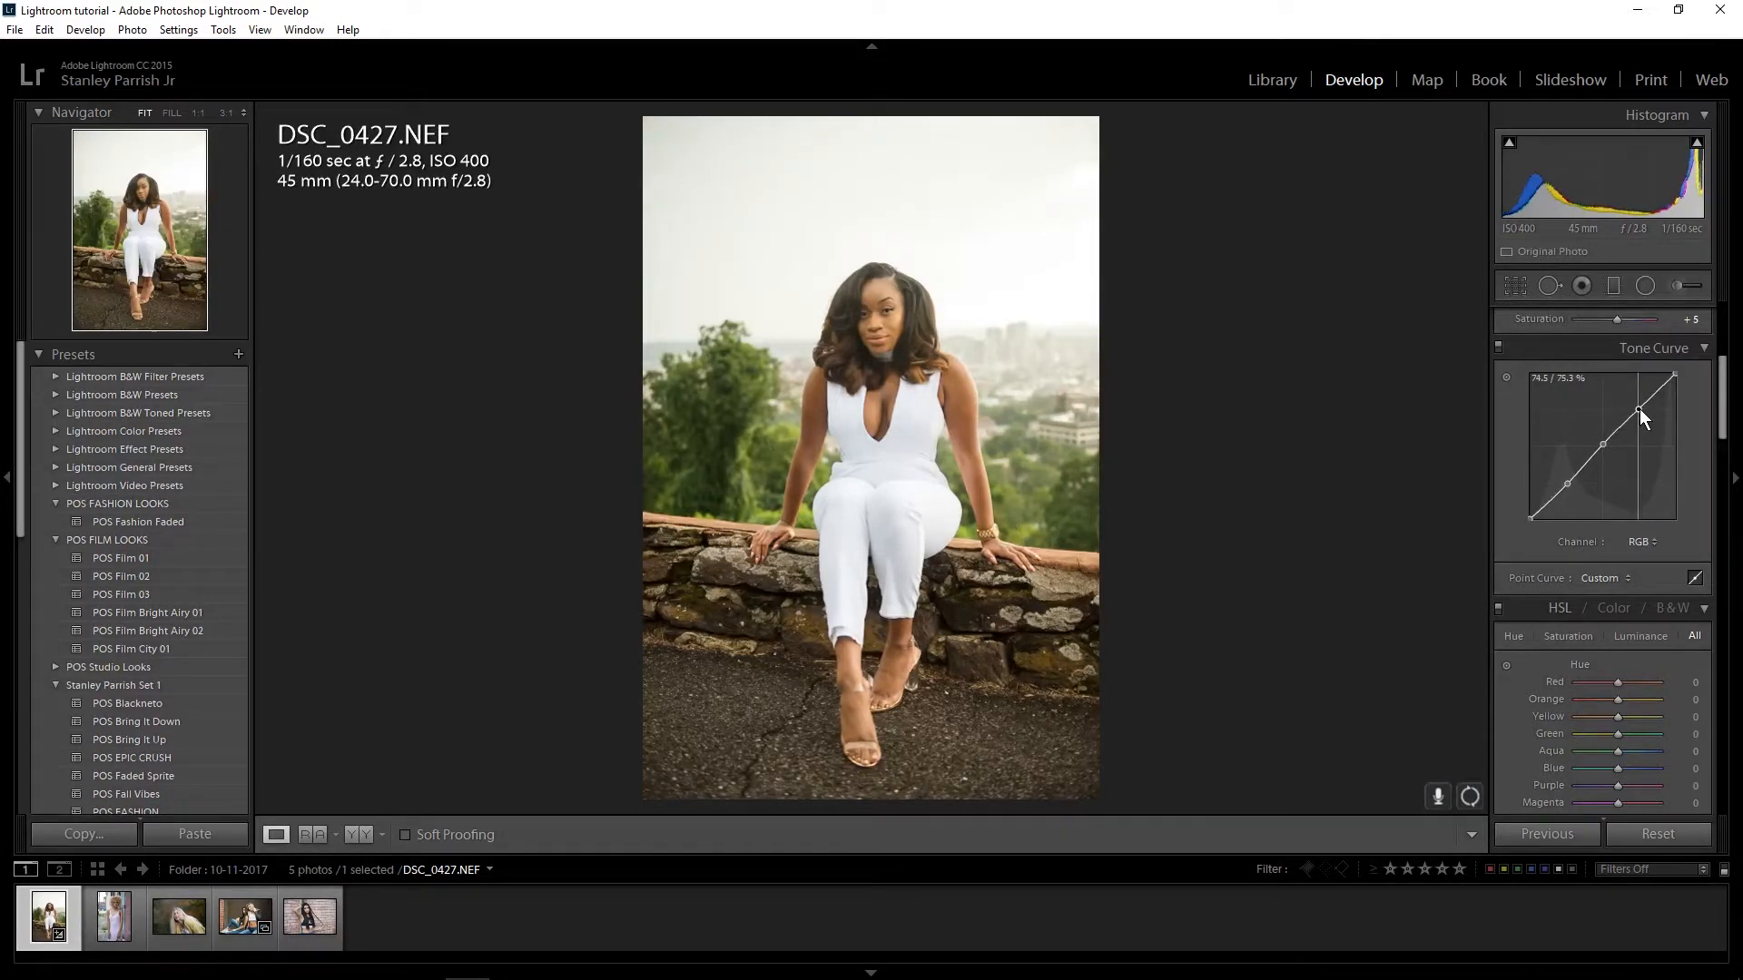
pyautogui.moveTo(1568, 485); pyautogui.dragTo(1569, 487)
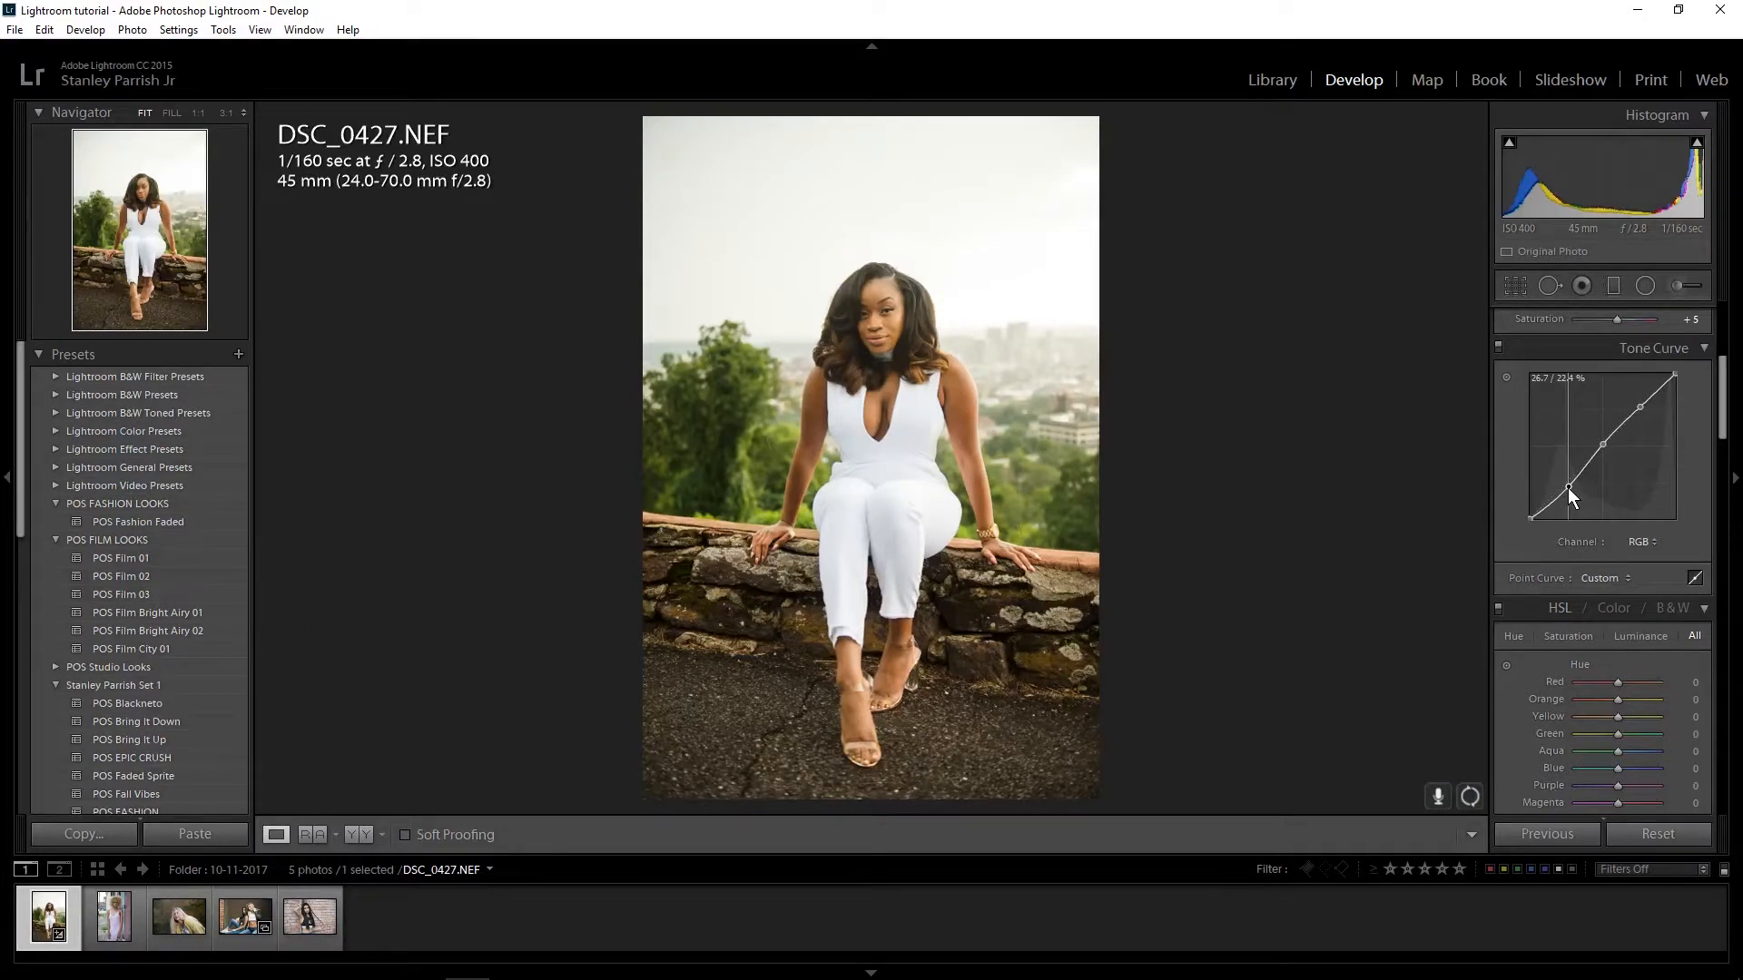
# - Apply a warm yellow split tone to the highlights with hue 46 and saturation 25
pyautogui.scroll(-3, 1570, 481)
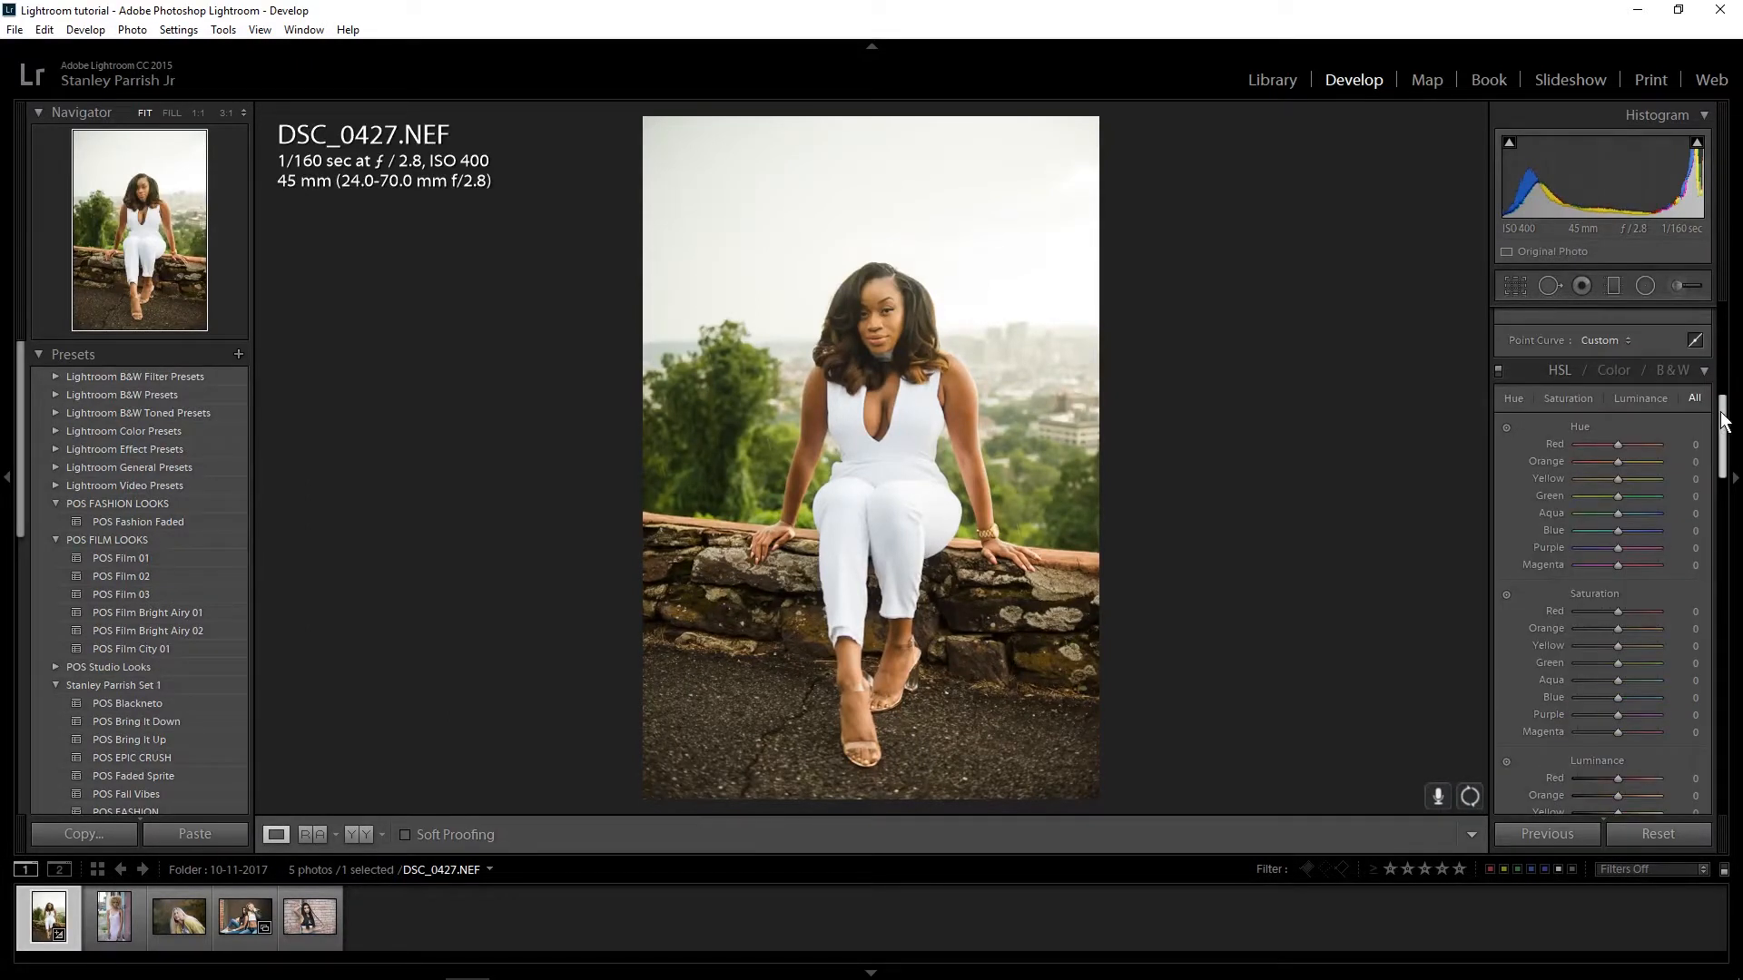
pyautogui.moveTo(1725, 420); pyautogui.dragTo(1727, 427)
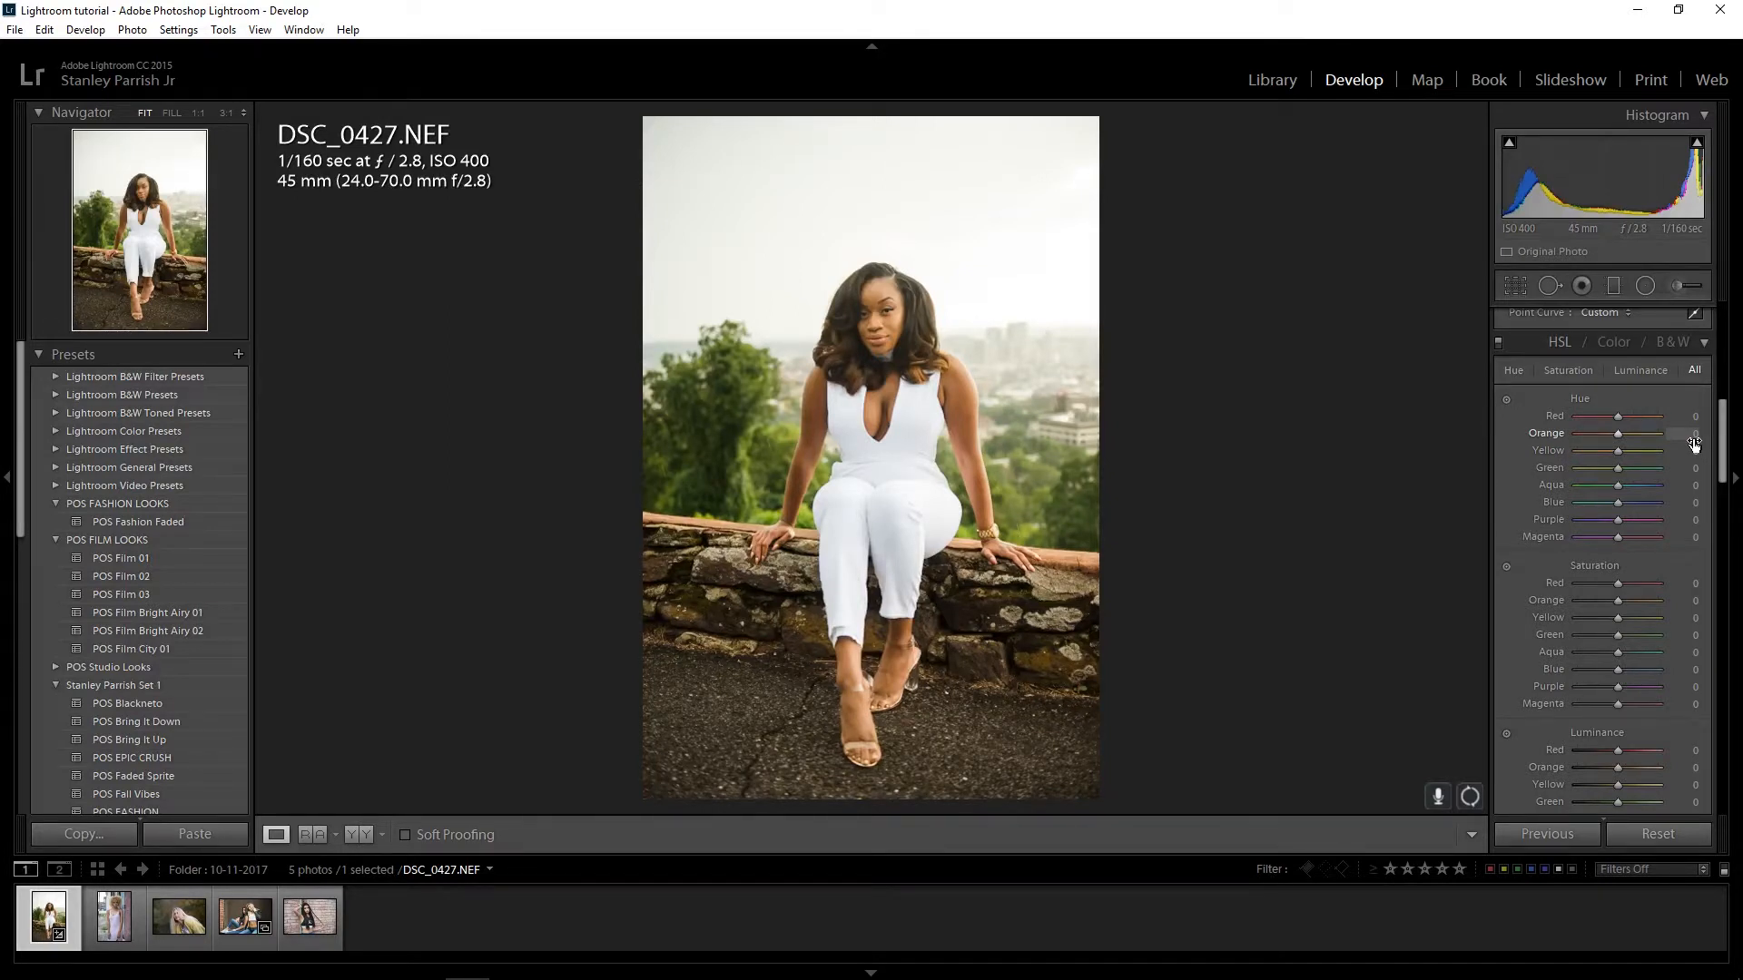
pyautogui.scroll(-5, 1722, 467)
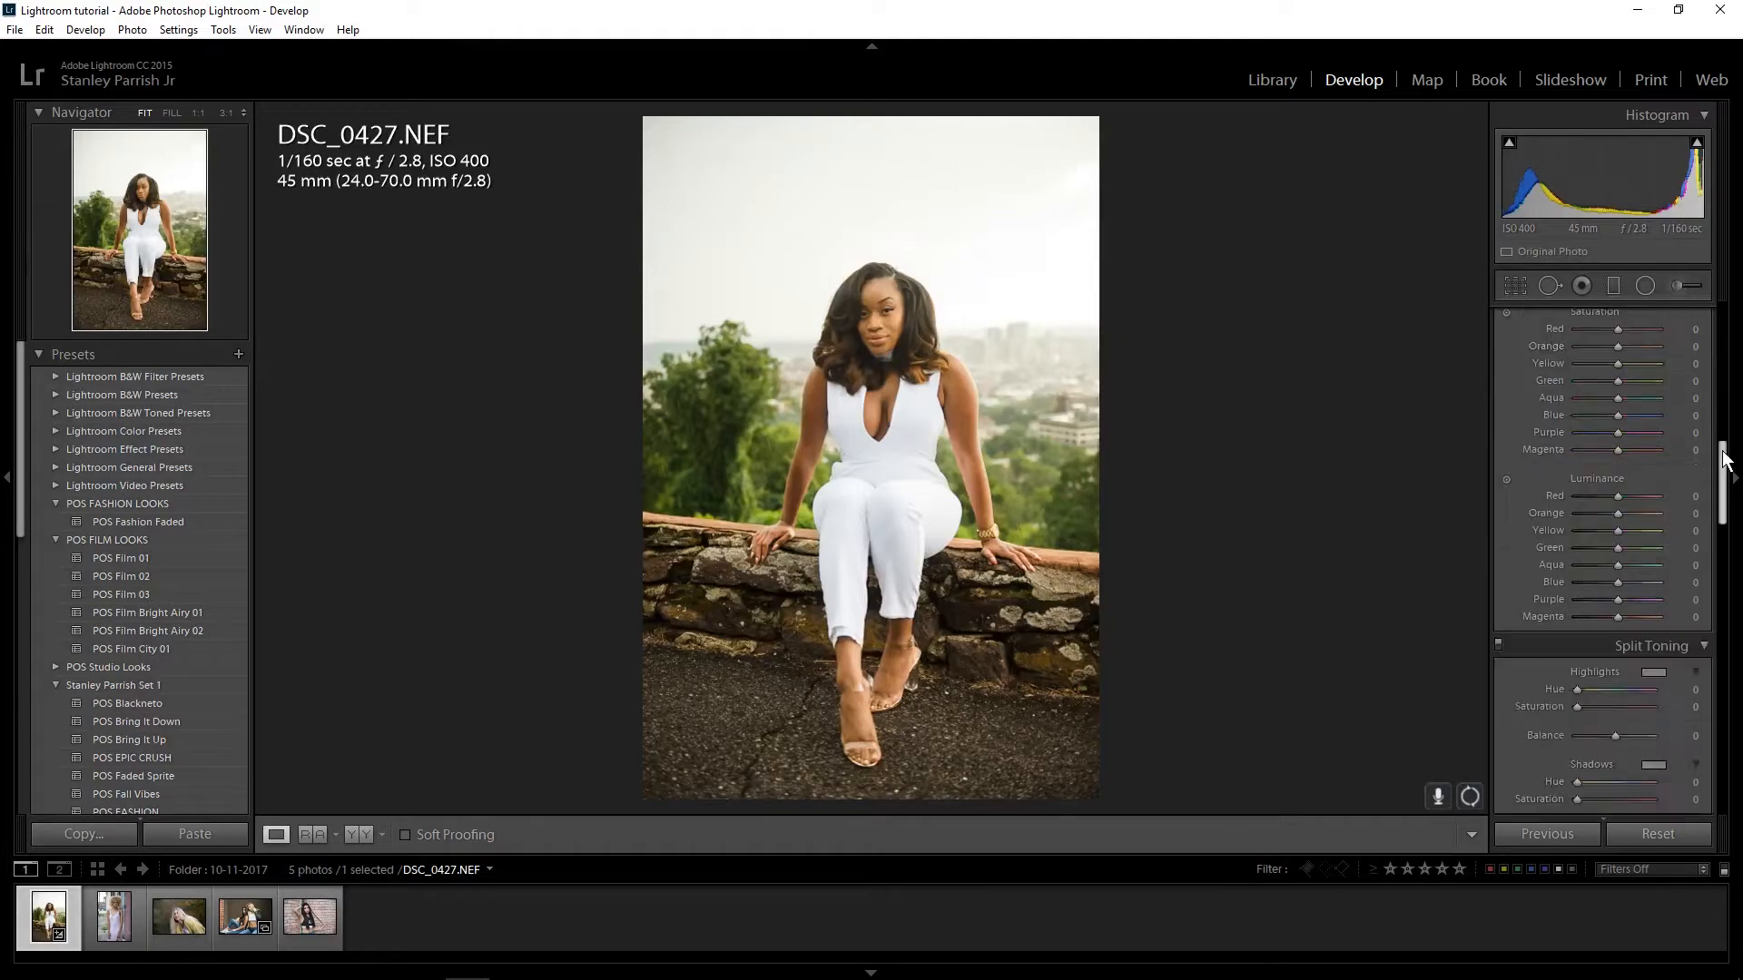
pyautogui.scroll(1, 1719, 494)
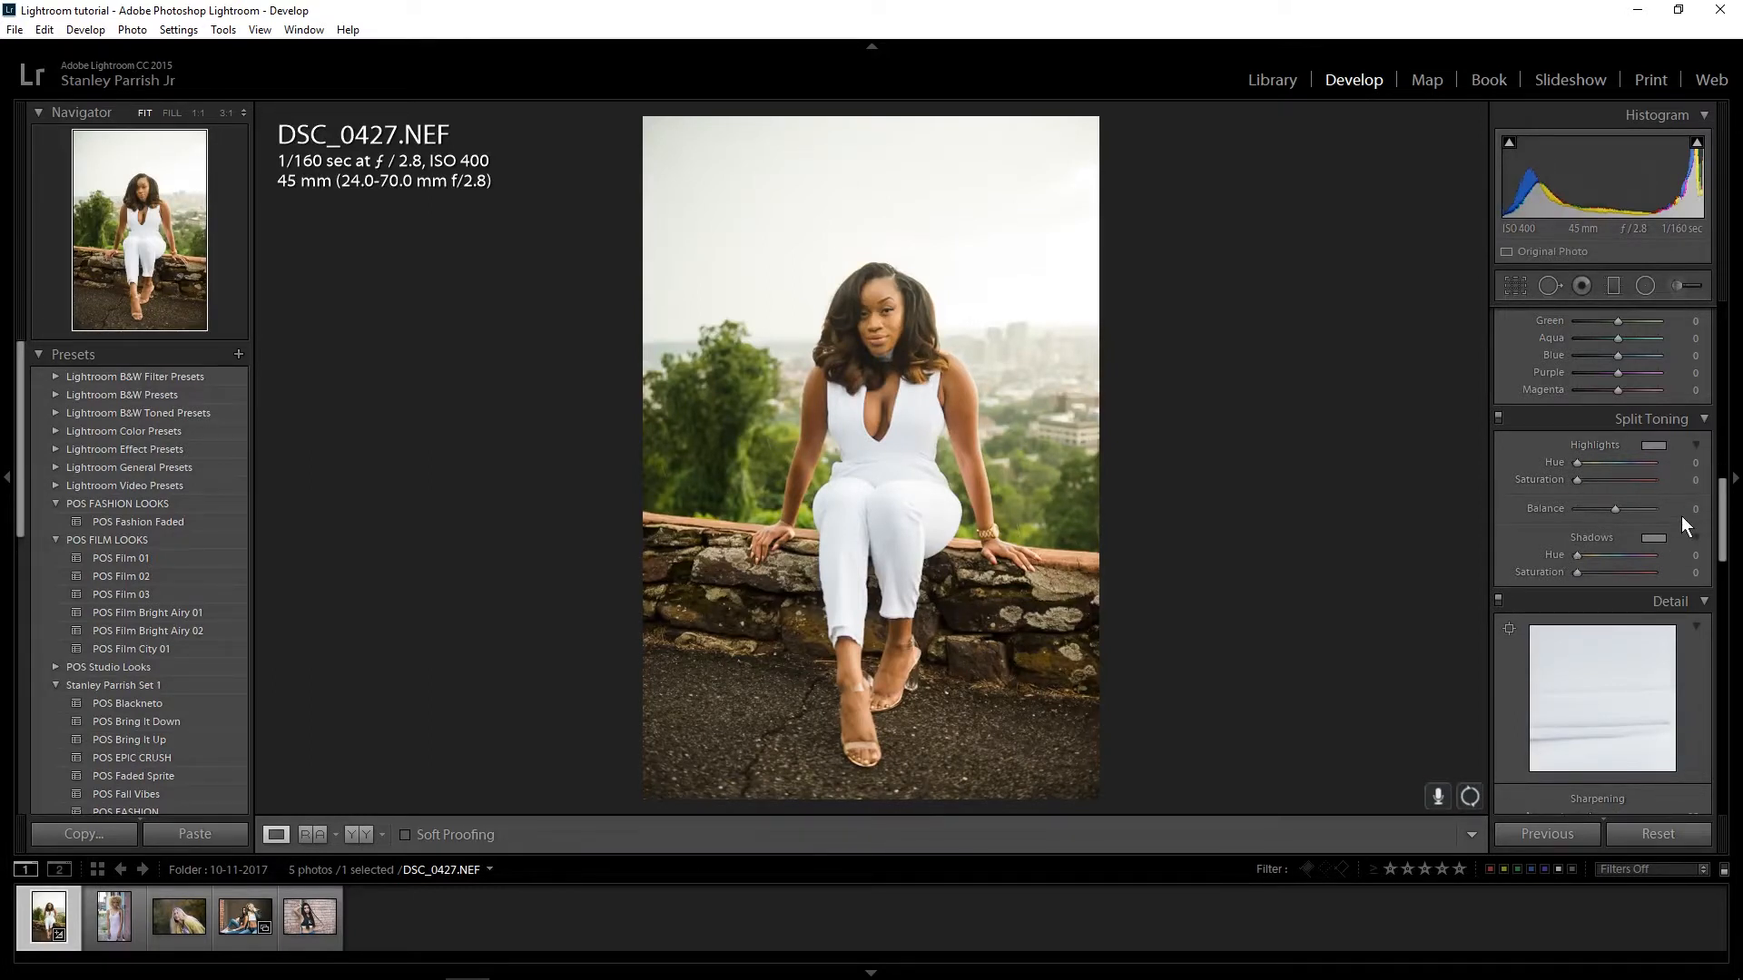
pyautogui.click(1650, 446)
pyautogui.click(1328, 453)
pyautogui.moveTo(1327, 453); pyautogui.dragTo(1326, 451)
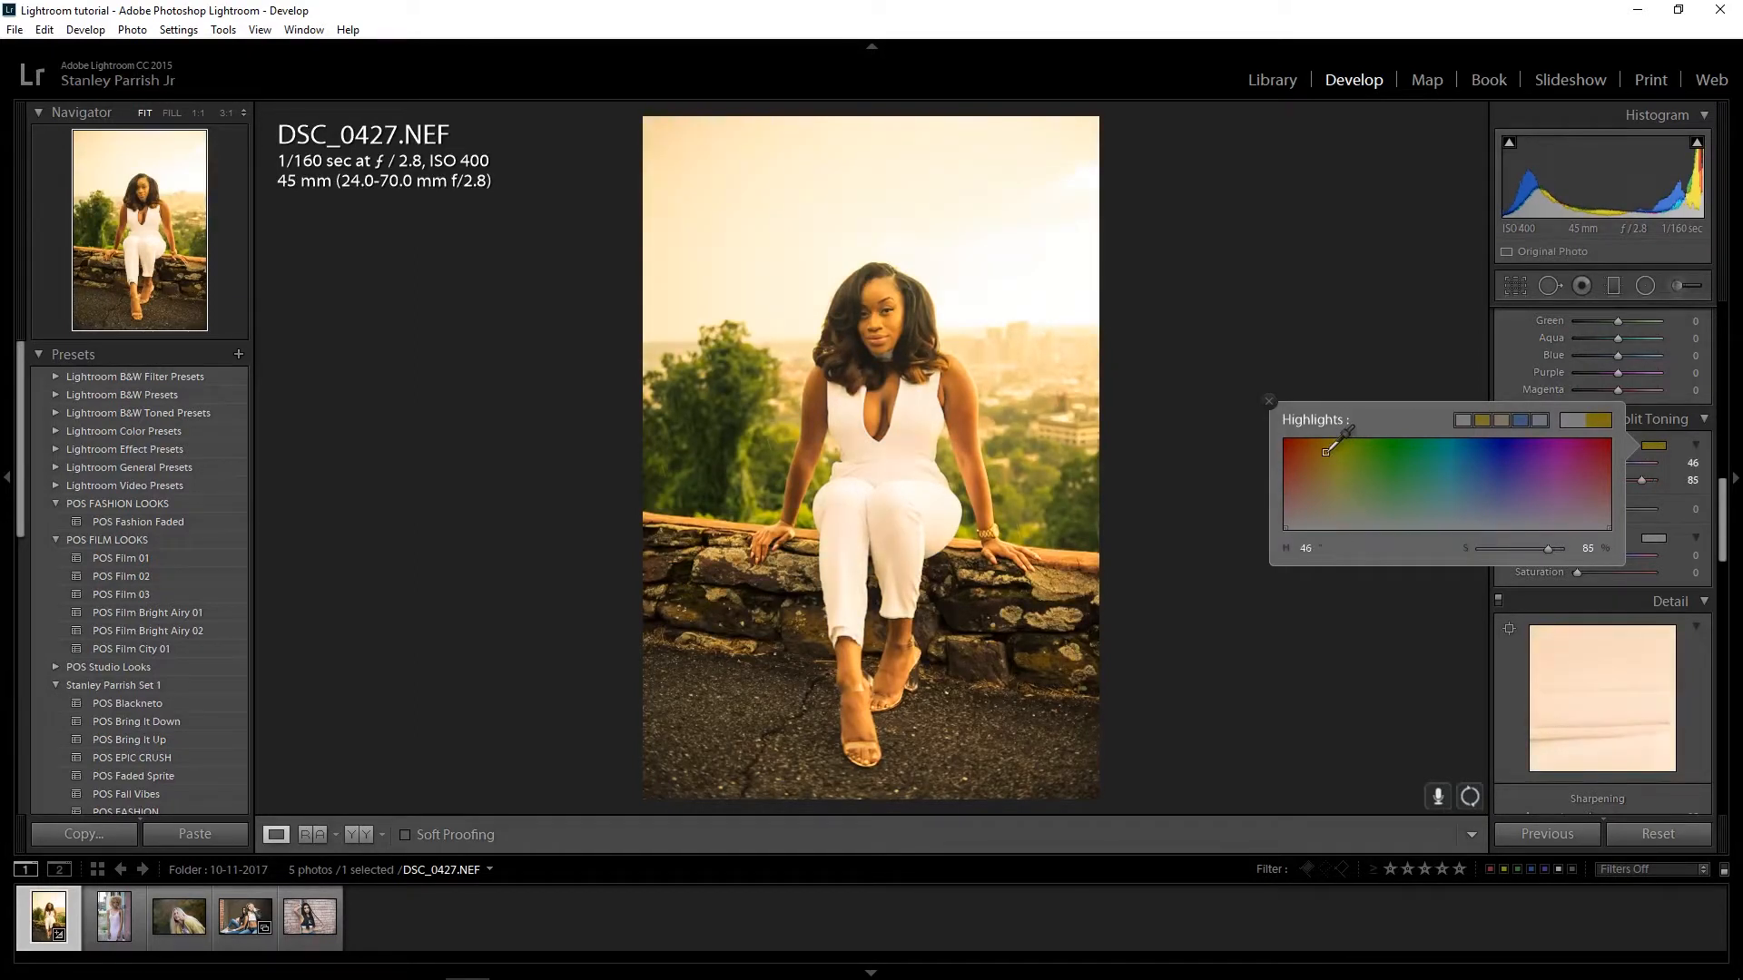
pyautogui.click(1429, 33)
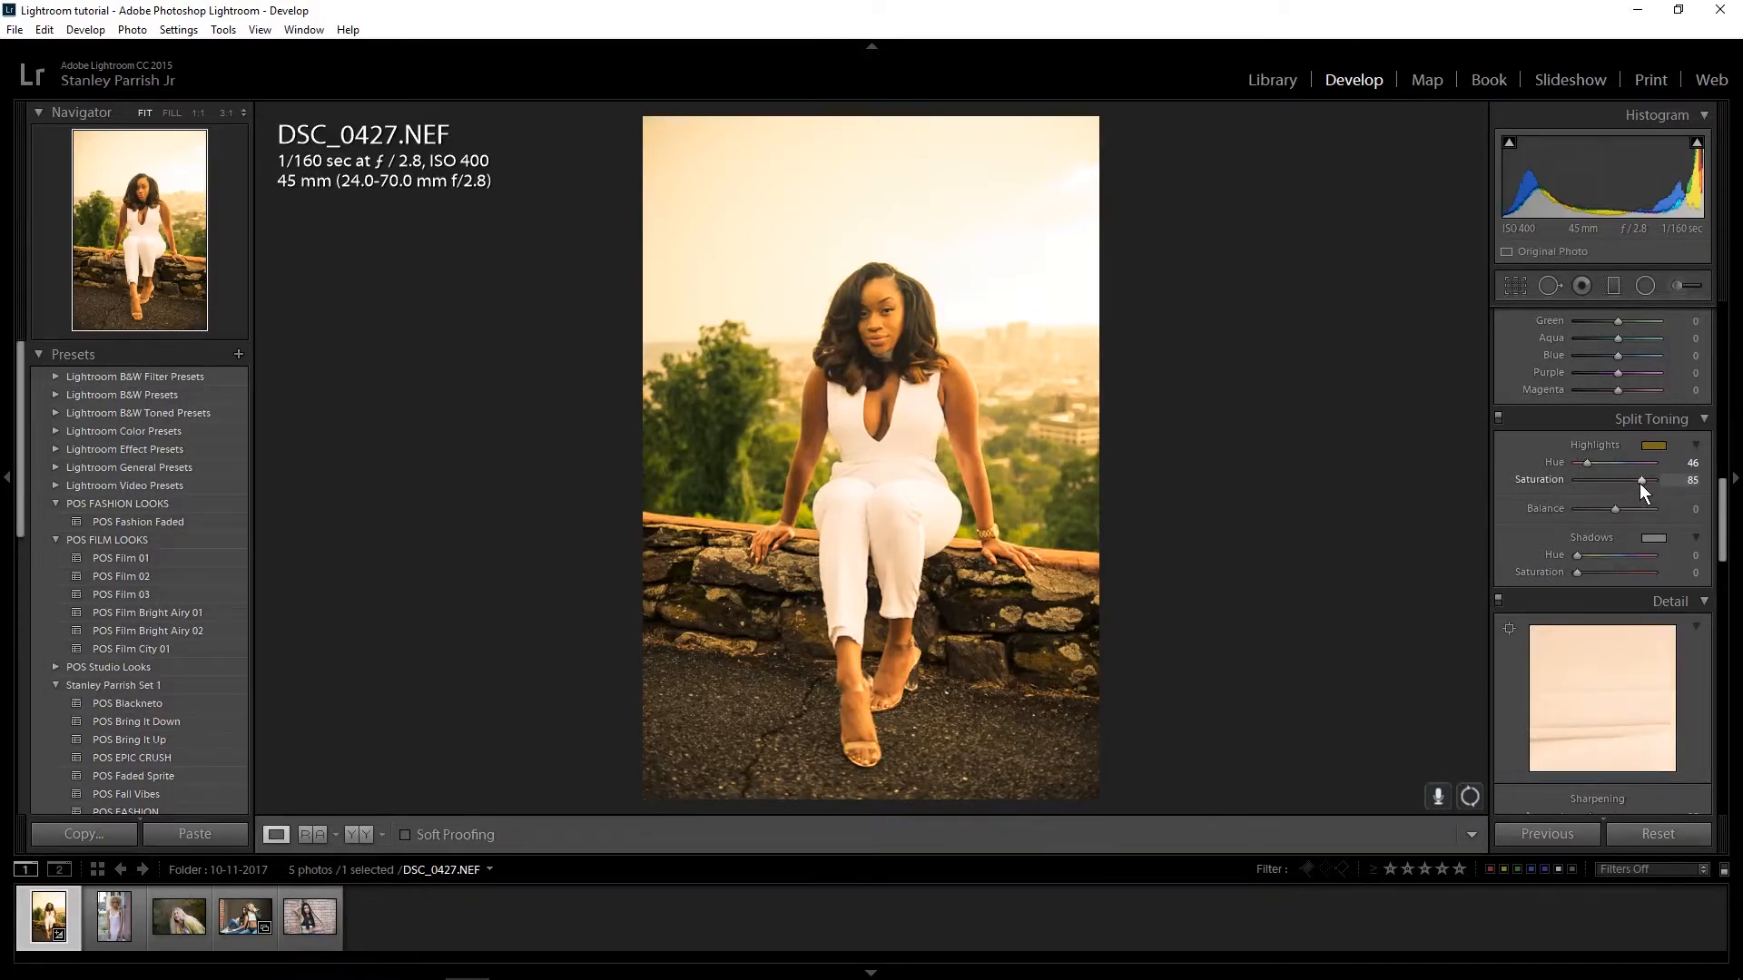
pyautogui.moveTo(1641, 477); pyautogui.dragTo(1595, 464)
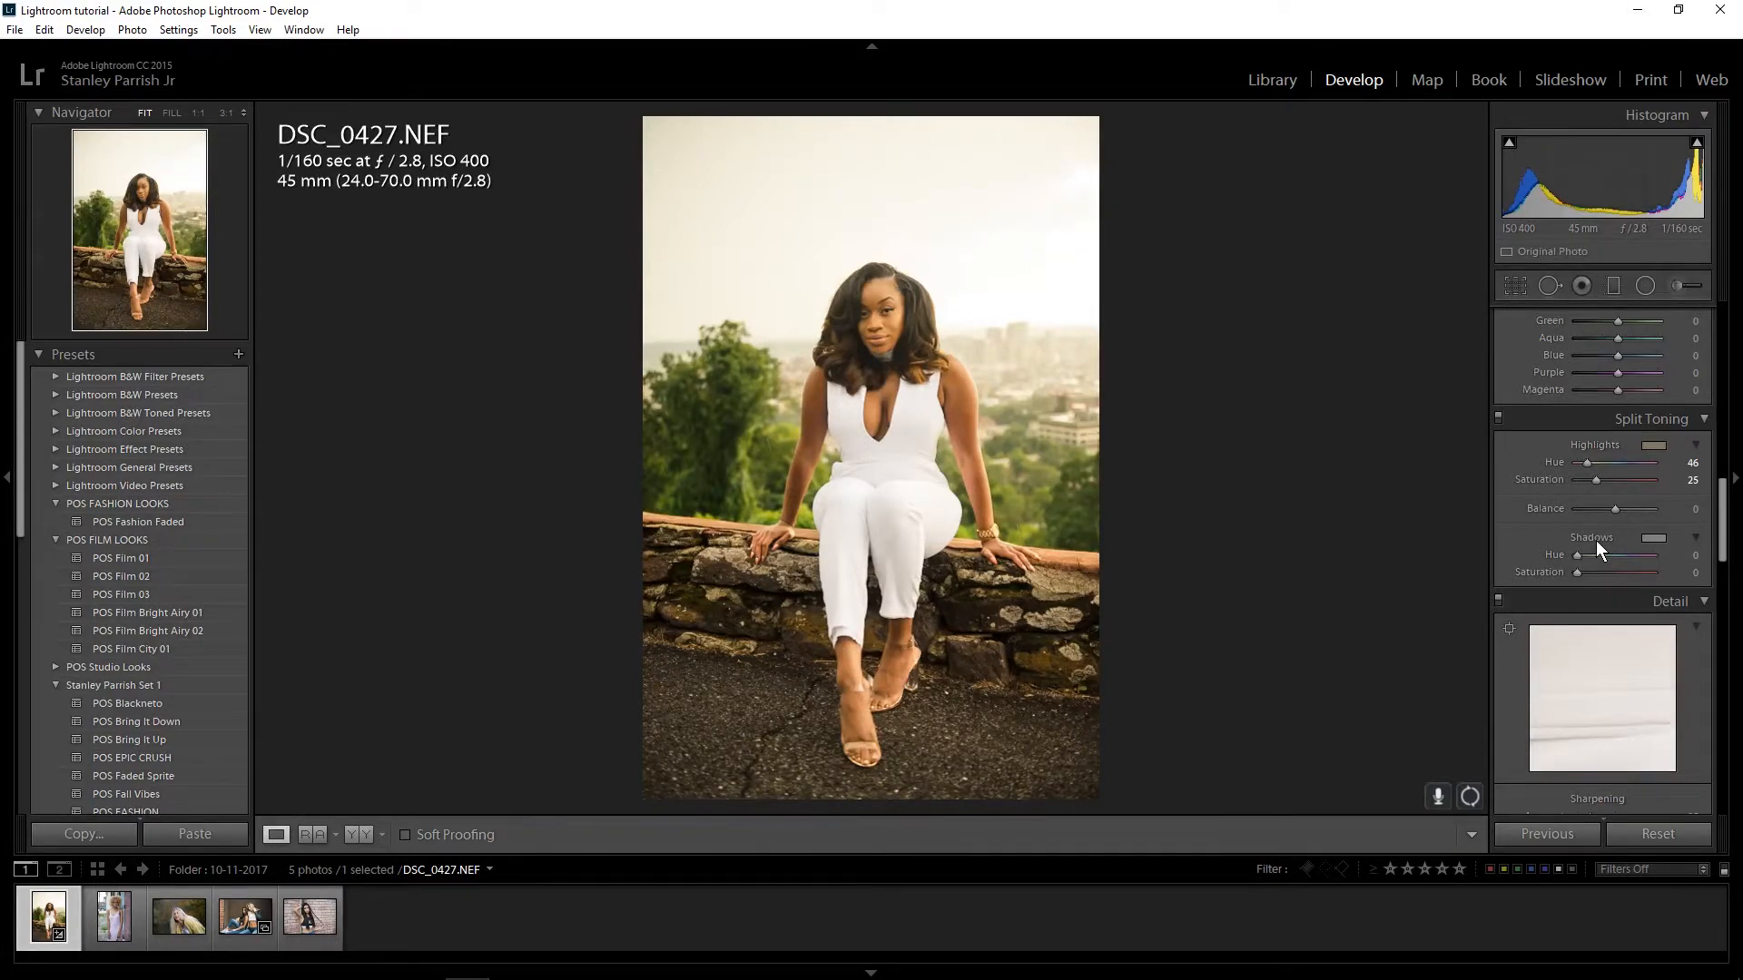
# - Split-tone the shadows blue with hue 224 and saturation of about 57, and set the highlights' saturation to 76
pyautogui.click(1652, 538)
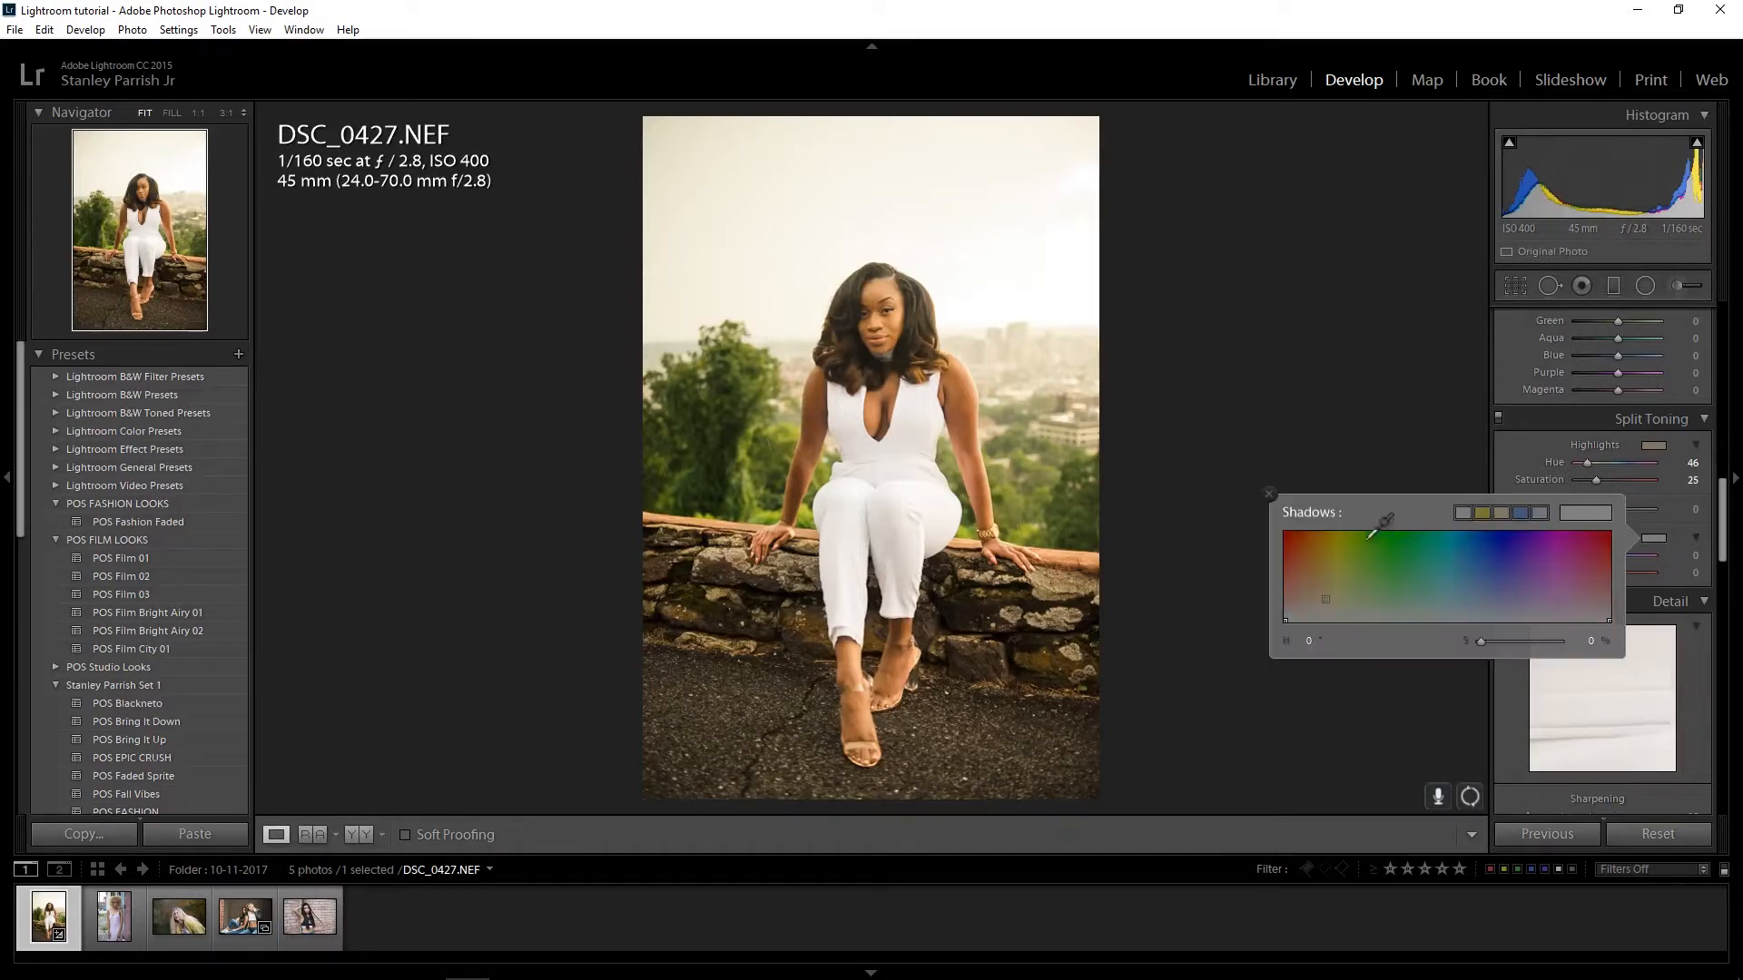
pyautogui.click(1465, 555)
pyautogui.moveTo(1465, 556); pyautogui.dragTo(1487, 552)
pyautogui.moveTo(1632, 572); pyautogui.dragTo(1616, 564)
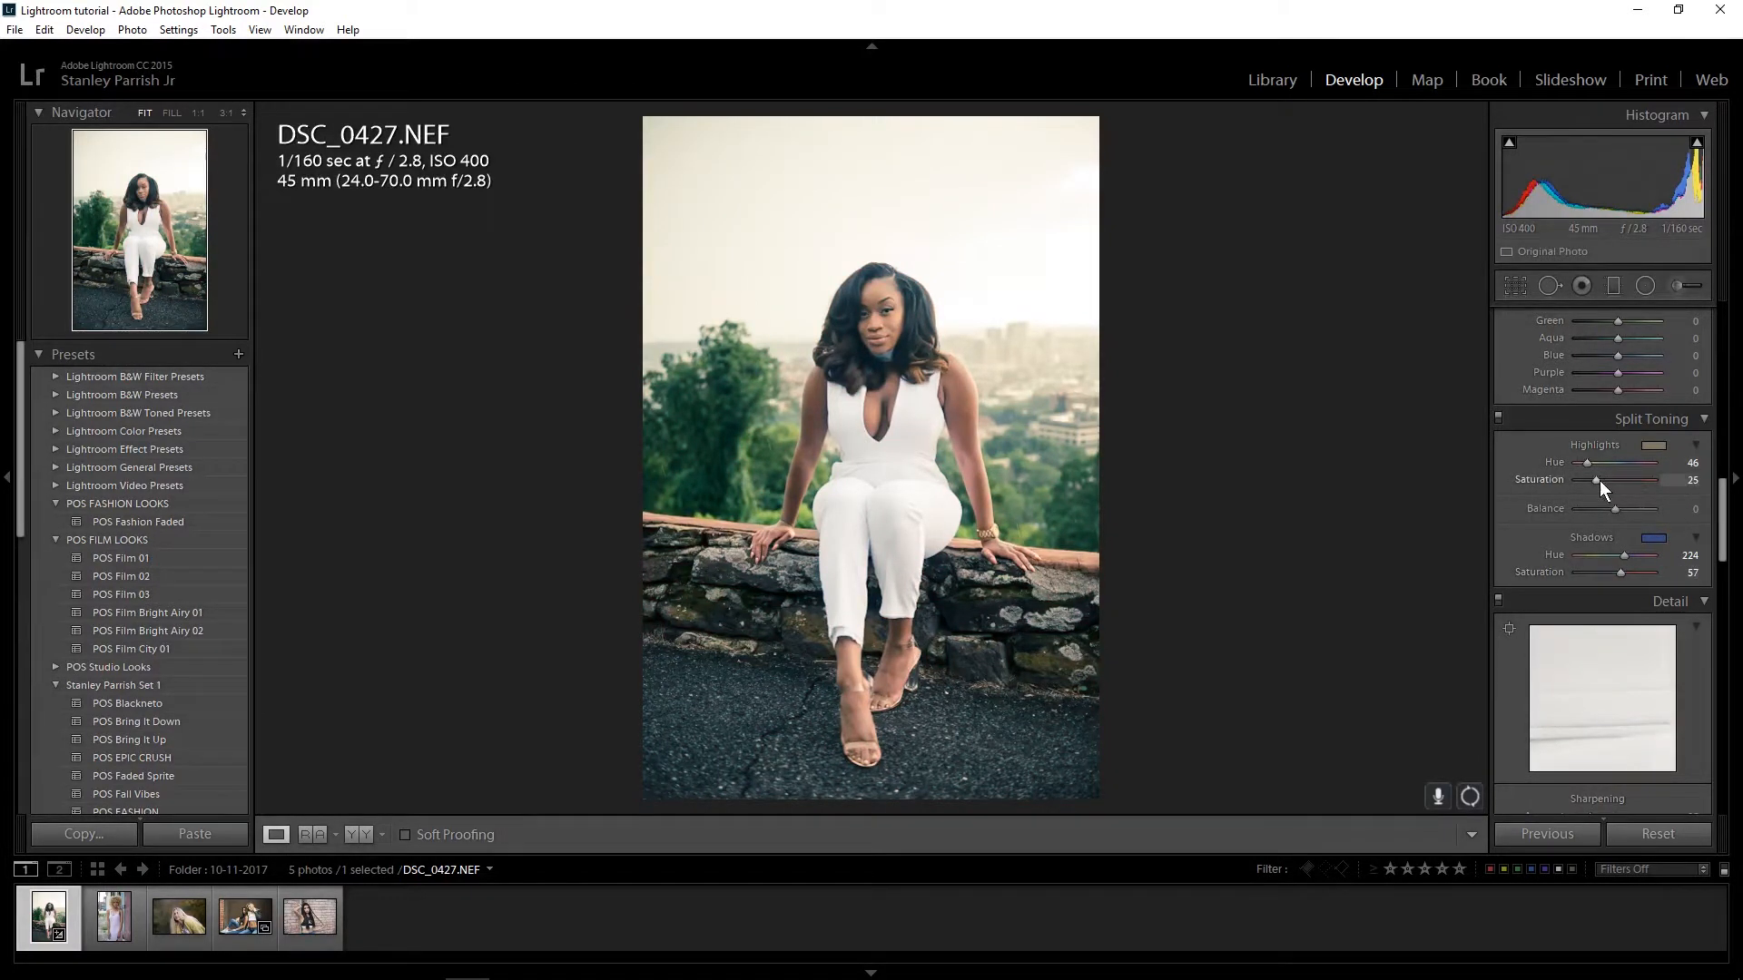
pyautogui.moveTo(1598, 481); pyautogui.dragTo(1636, 472)
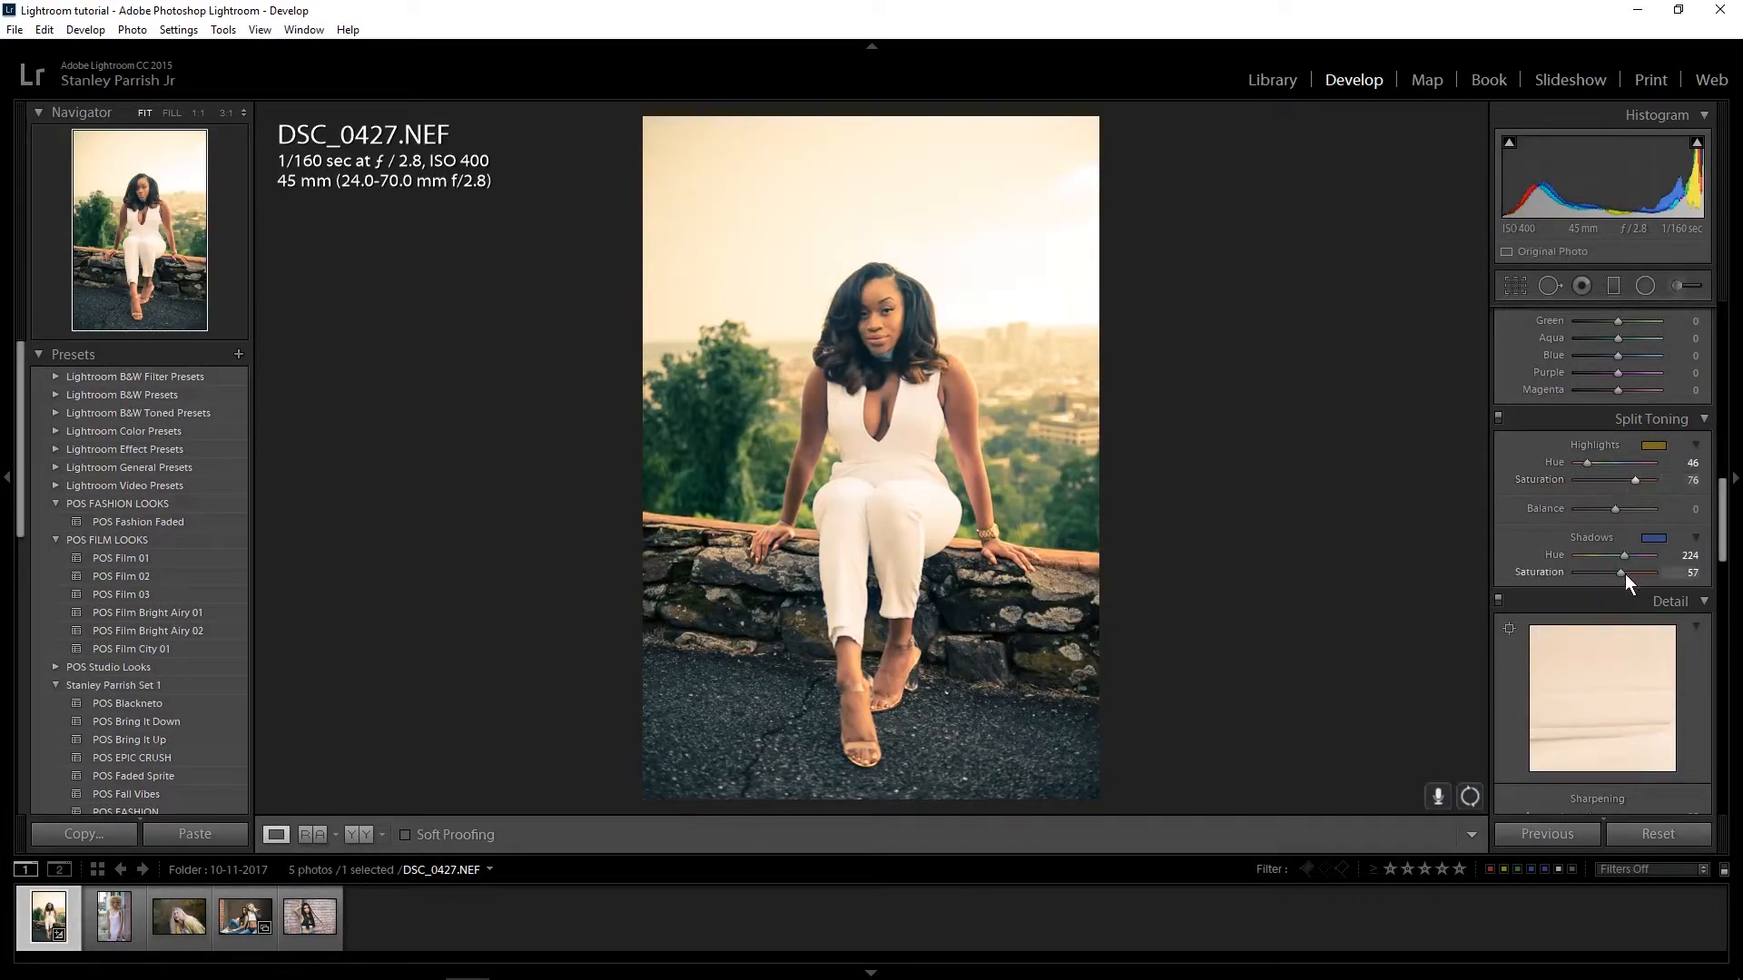
pyautogui.moveTo(1620, 570); pyautogui.dragTo(1625, 569)
# - Set the sharpening amount of the photo to 60
pyautogui.moveTo(1723, 518); pyautogui.dragTo(1723, 567)
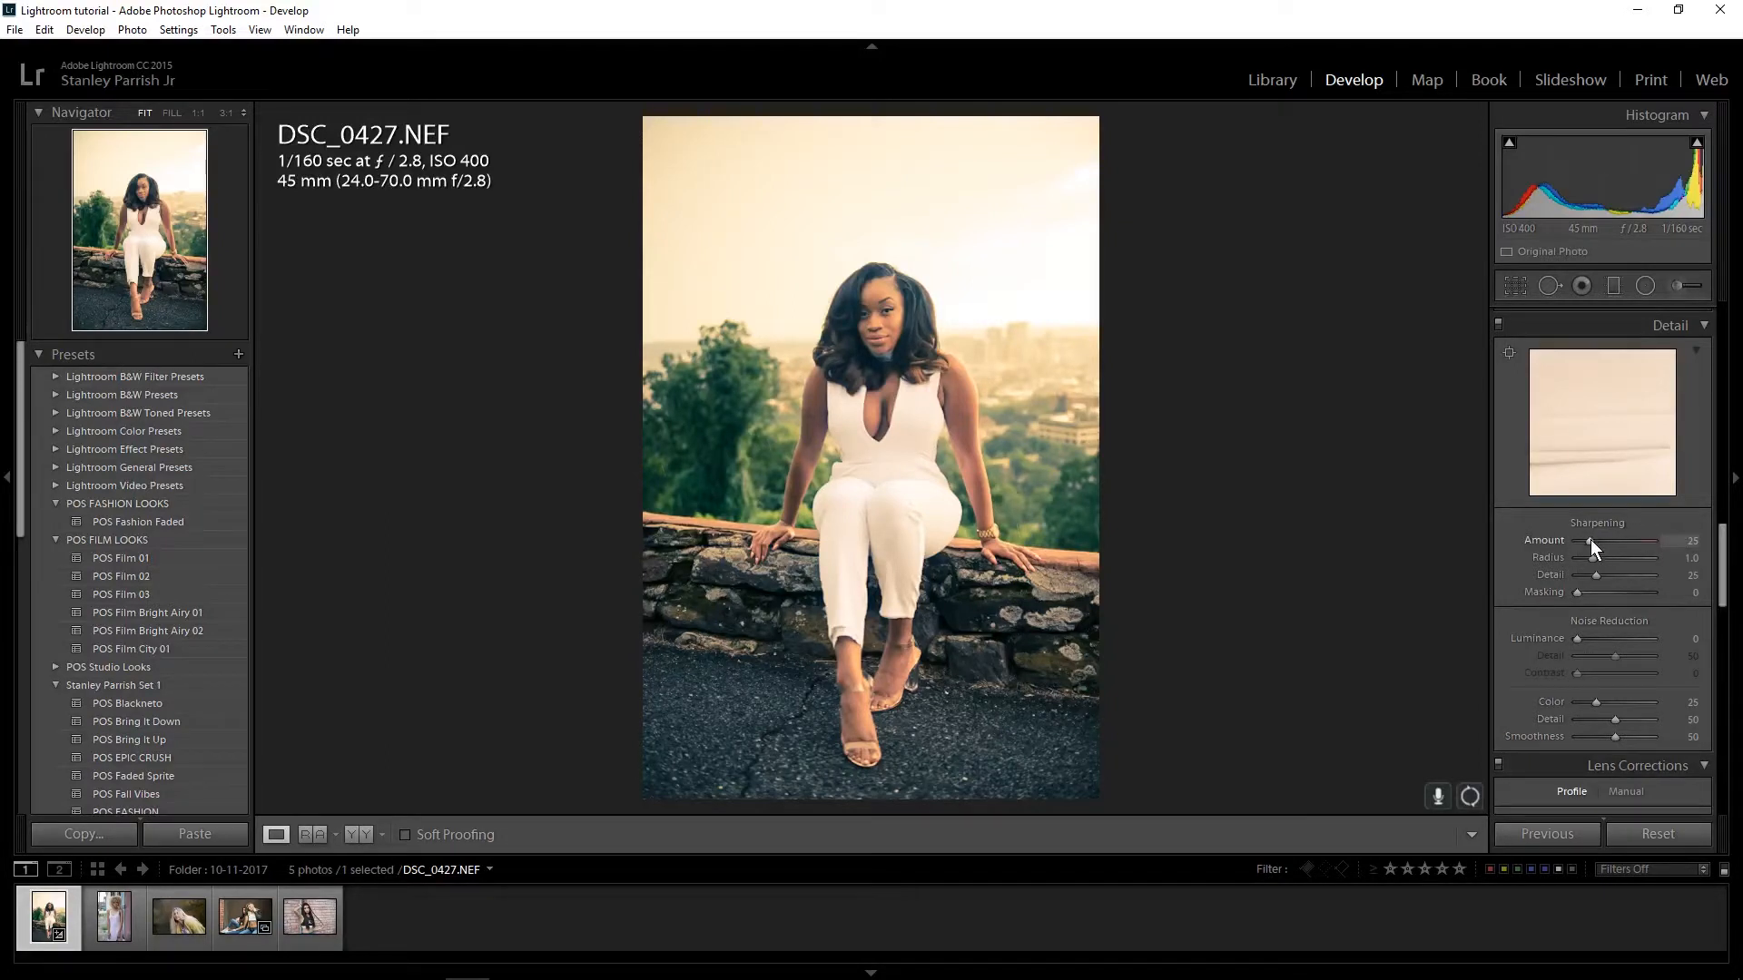
pyautogui.moveTo(1592, 541); pyautogui.dragTo(1605, 534)
pyautogui.click(1693, 541)
pyautogui.write('60')
pyautogui.press('Return')
# - Set the photo's sharpening radius to 1.8, detail to 49 and masking to 60
pyautogui.click(199, 112)
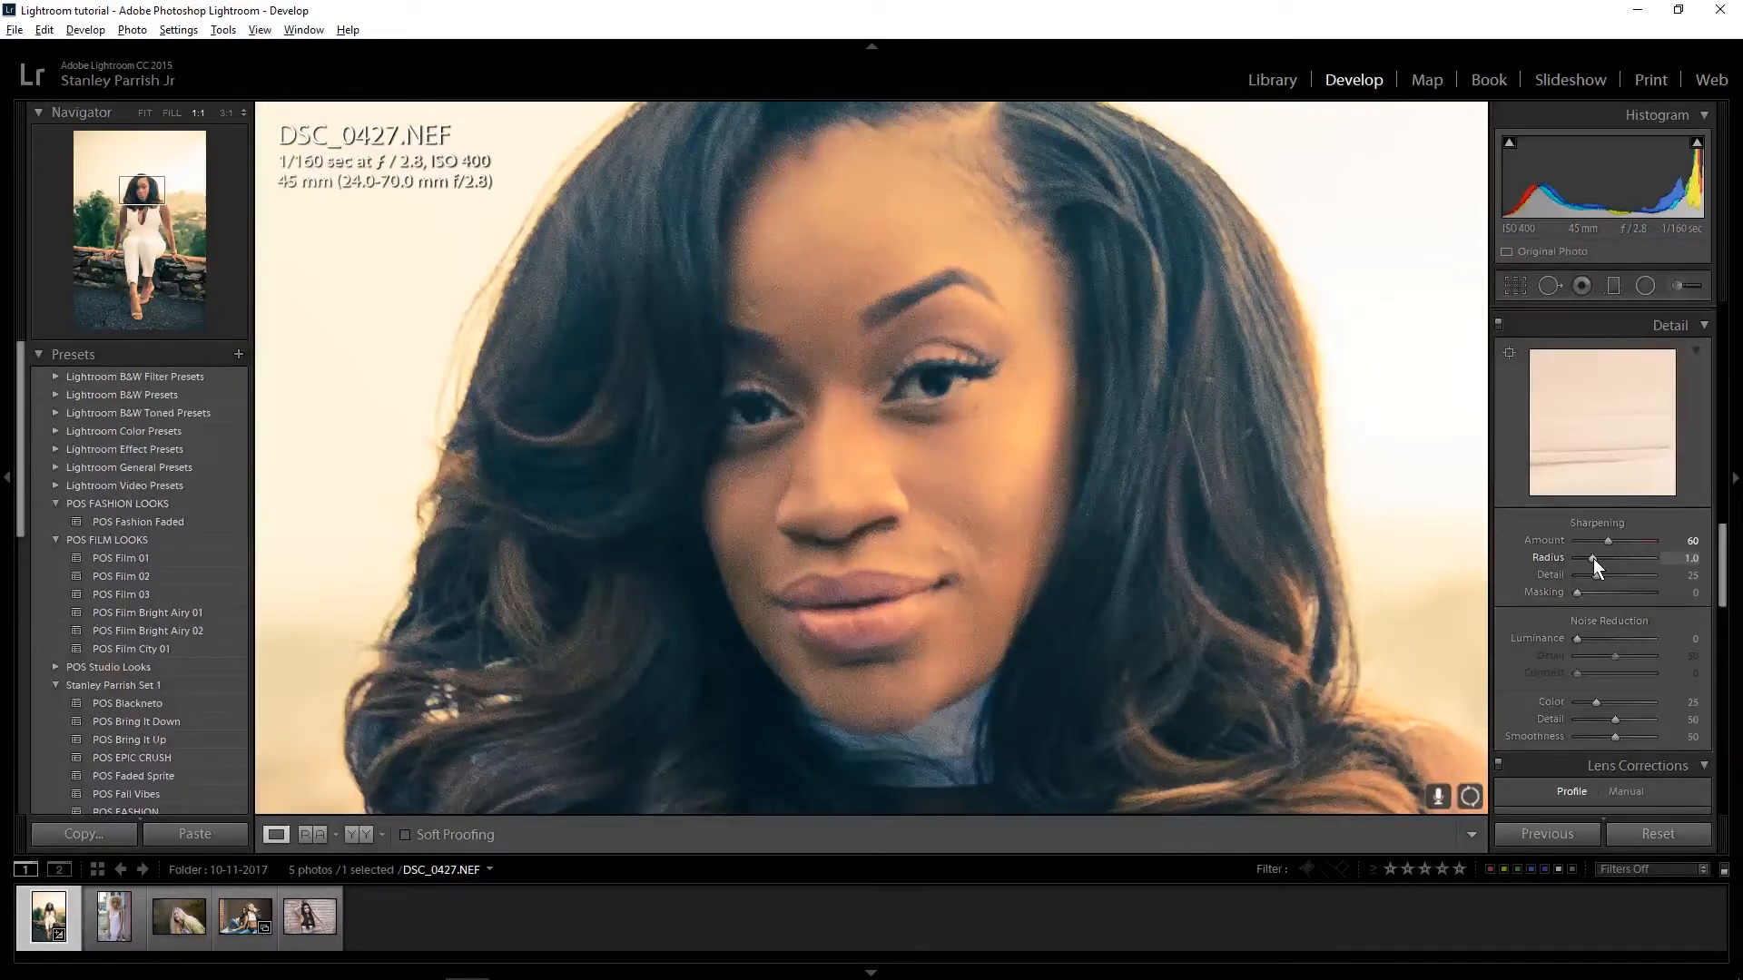
pyautogui.keyDown('alt'); pyautogui.click(1593, 558); pyautogui.keyUp('alt')
pyautogui.moveTo(1594, 558); pyautogui.dragTo(1629, 557)
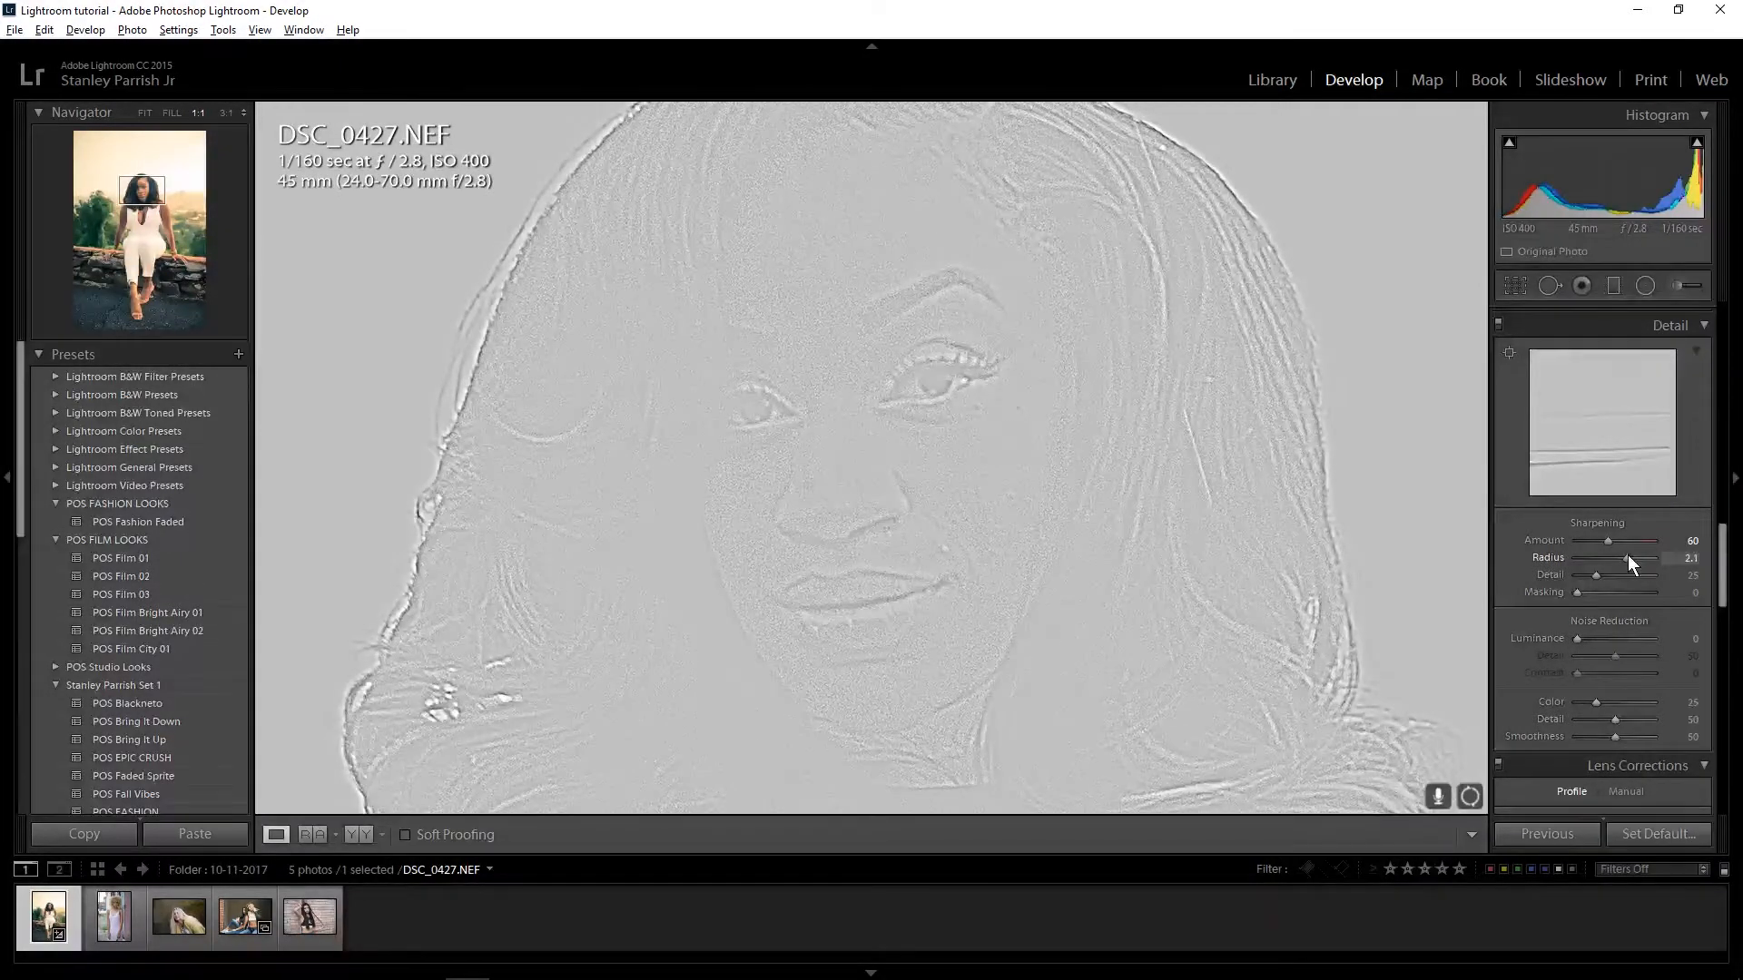
pyautogui.moveTo(1627, 554); pyautogui.dragTo(1603, 554)
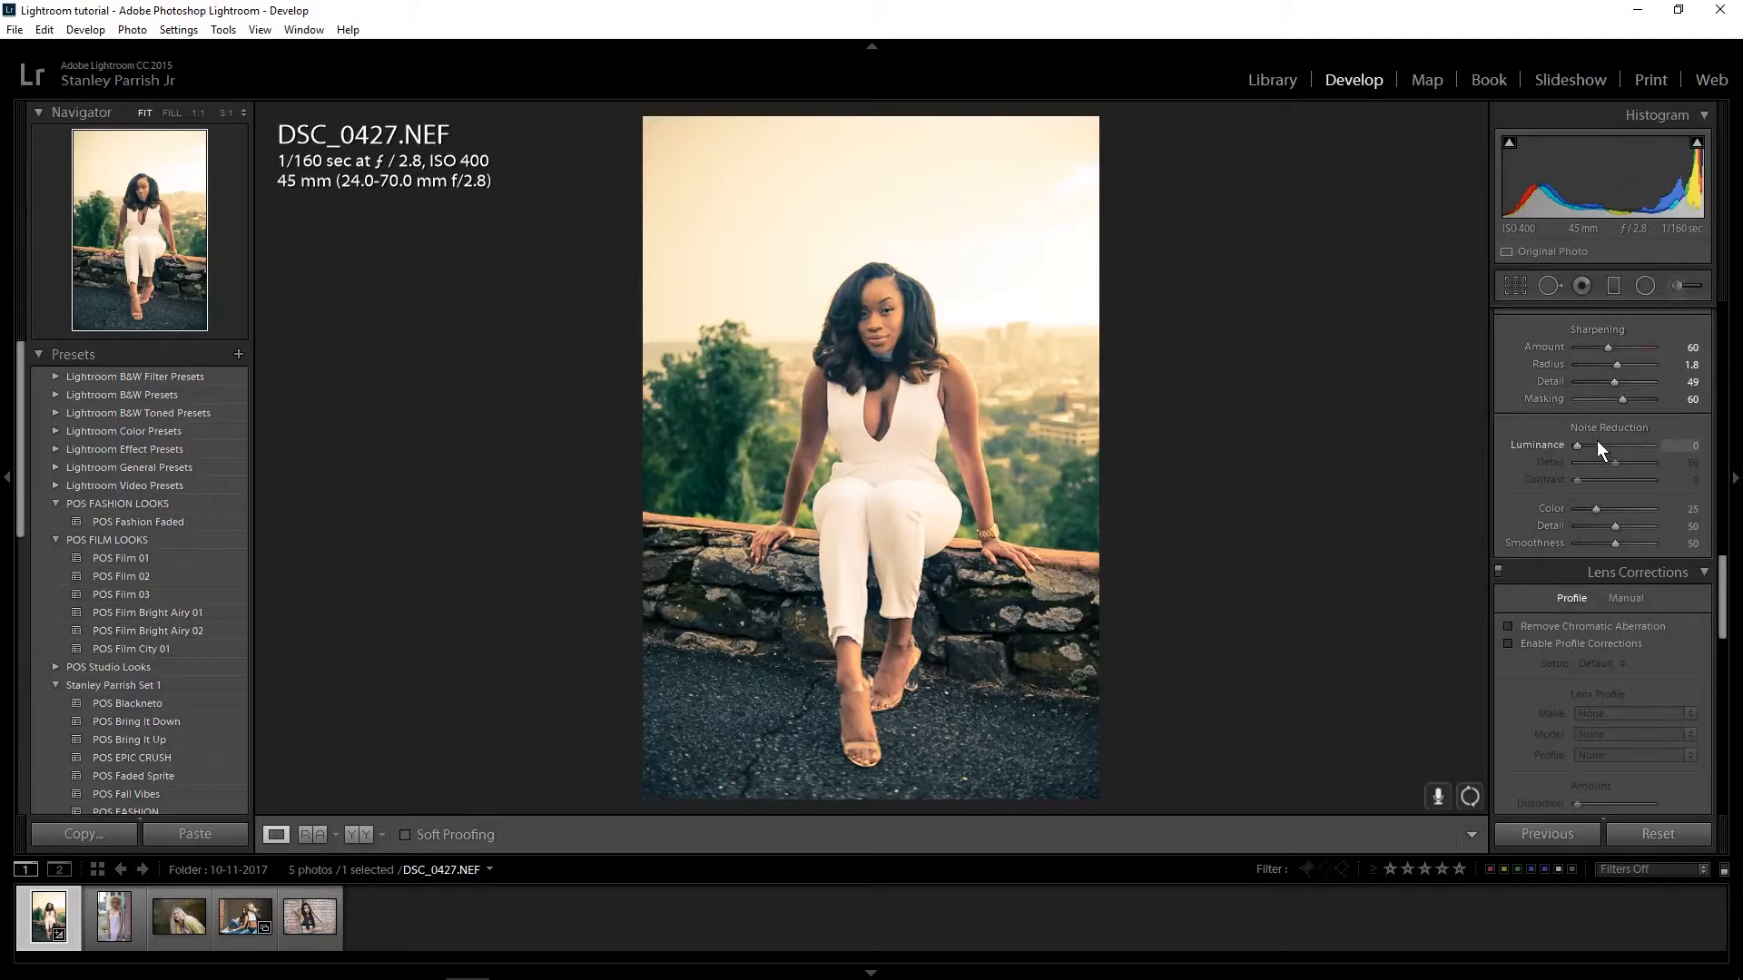
pyautogui.click(869, 292)
pyautogui.click(868, 293)
# - Try a post-crop vignette amount of -100 and a grain amount of 100 on the photo
pyautogui.scroll(-10, 1707, 713)
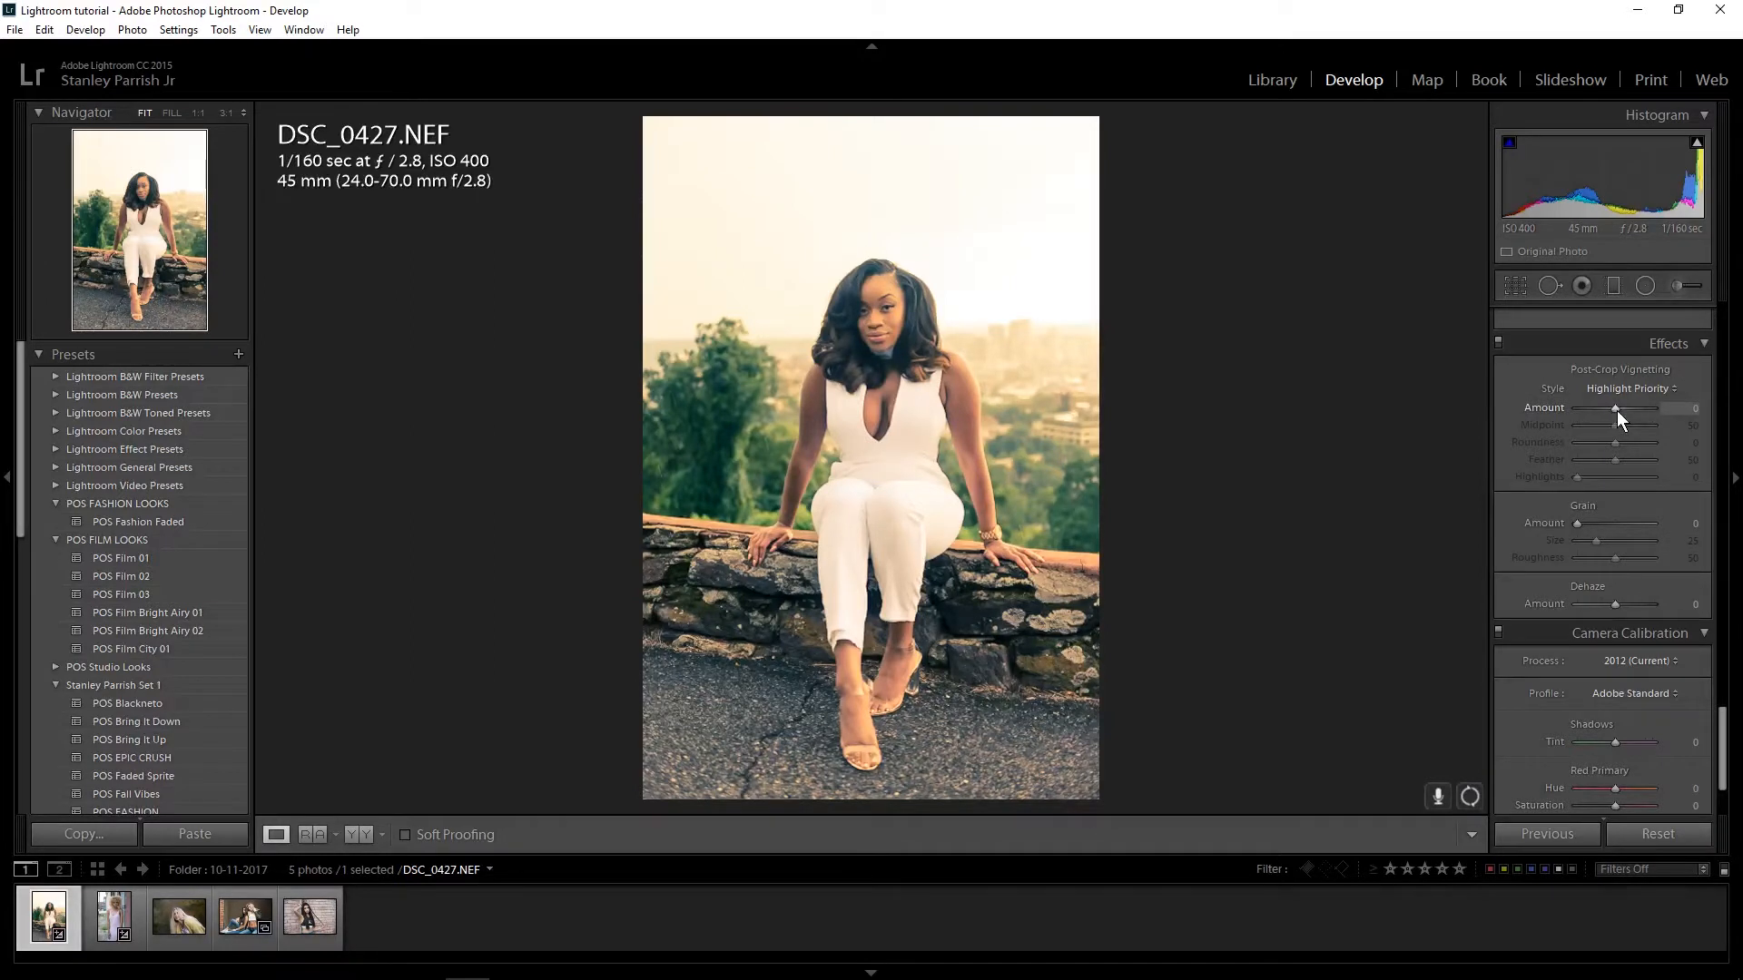
pyautogui.moveTo(1616, 407); pyautogui.dragTo(1571, 414)
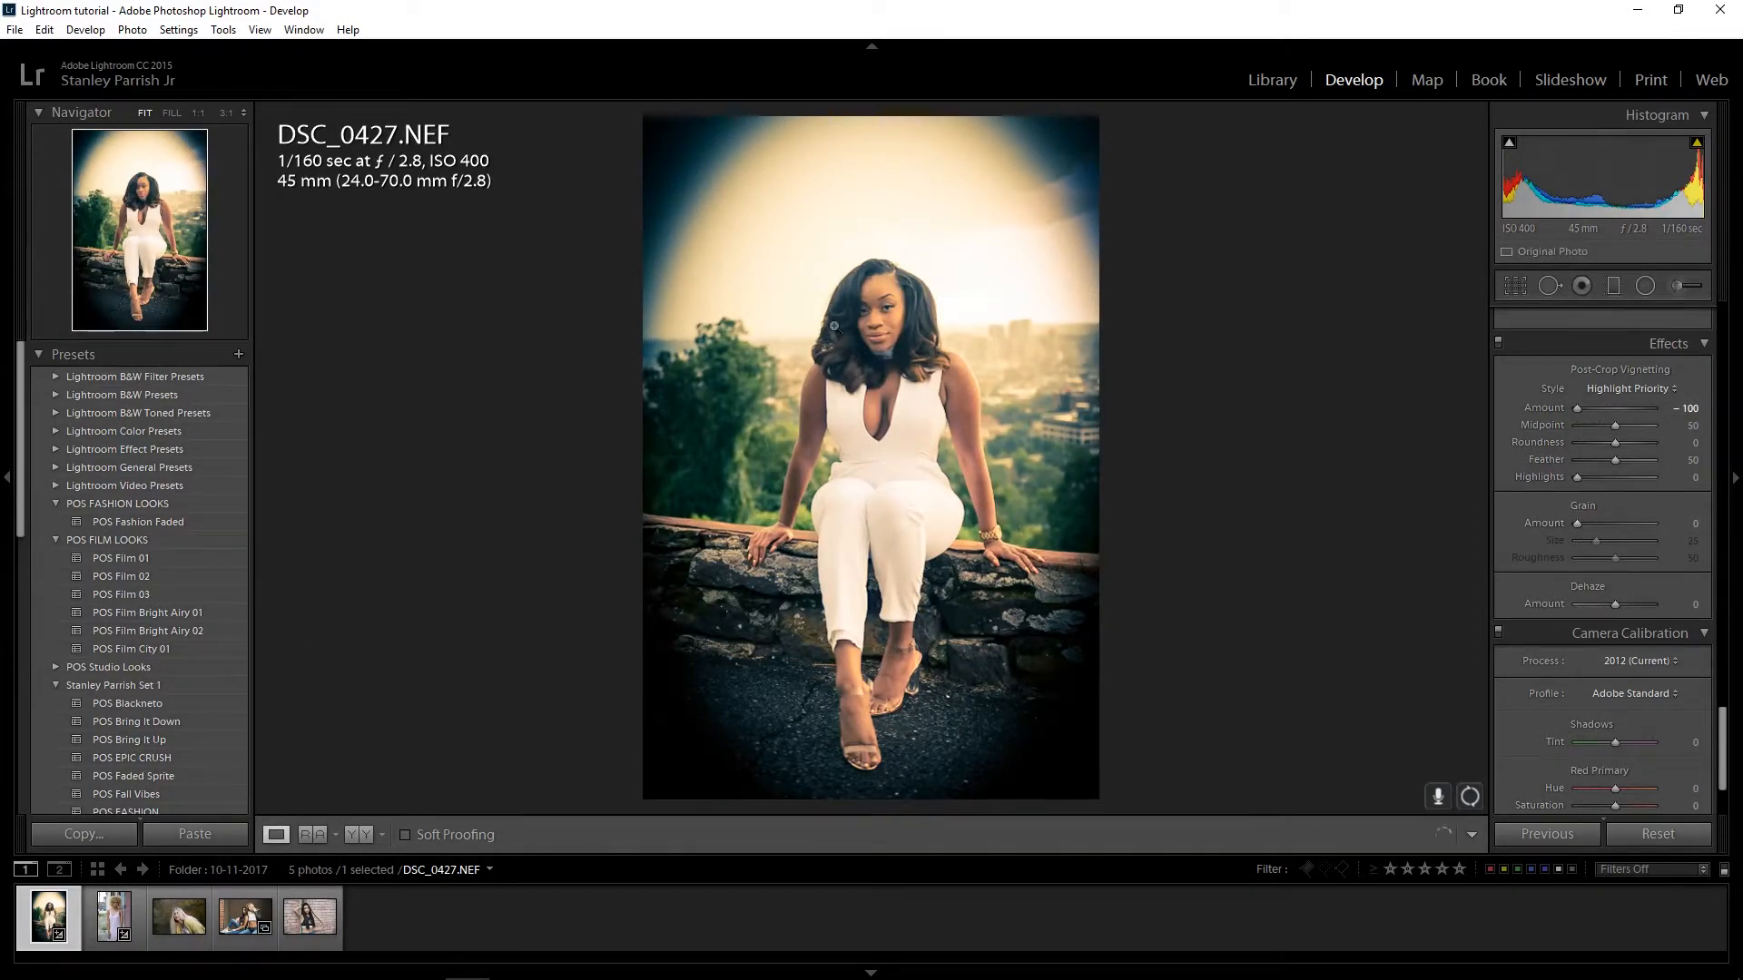
pyautogui.click(888, 283)
pyautogui.moveTo(1000, 654); pyautogui.dragTo(1062, 527)
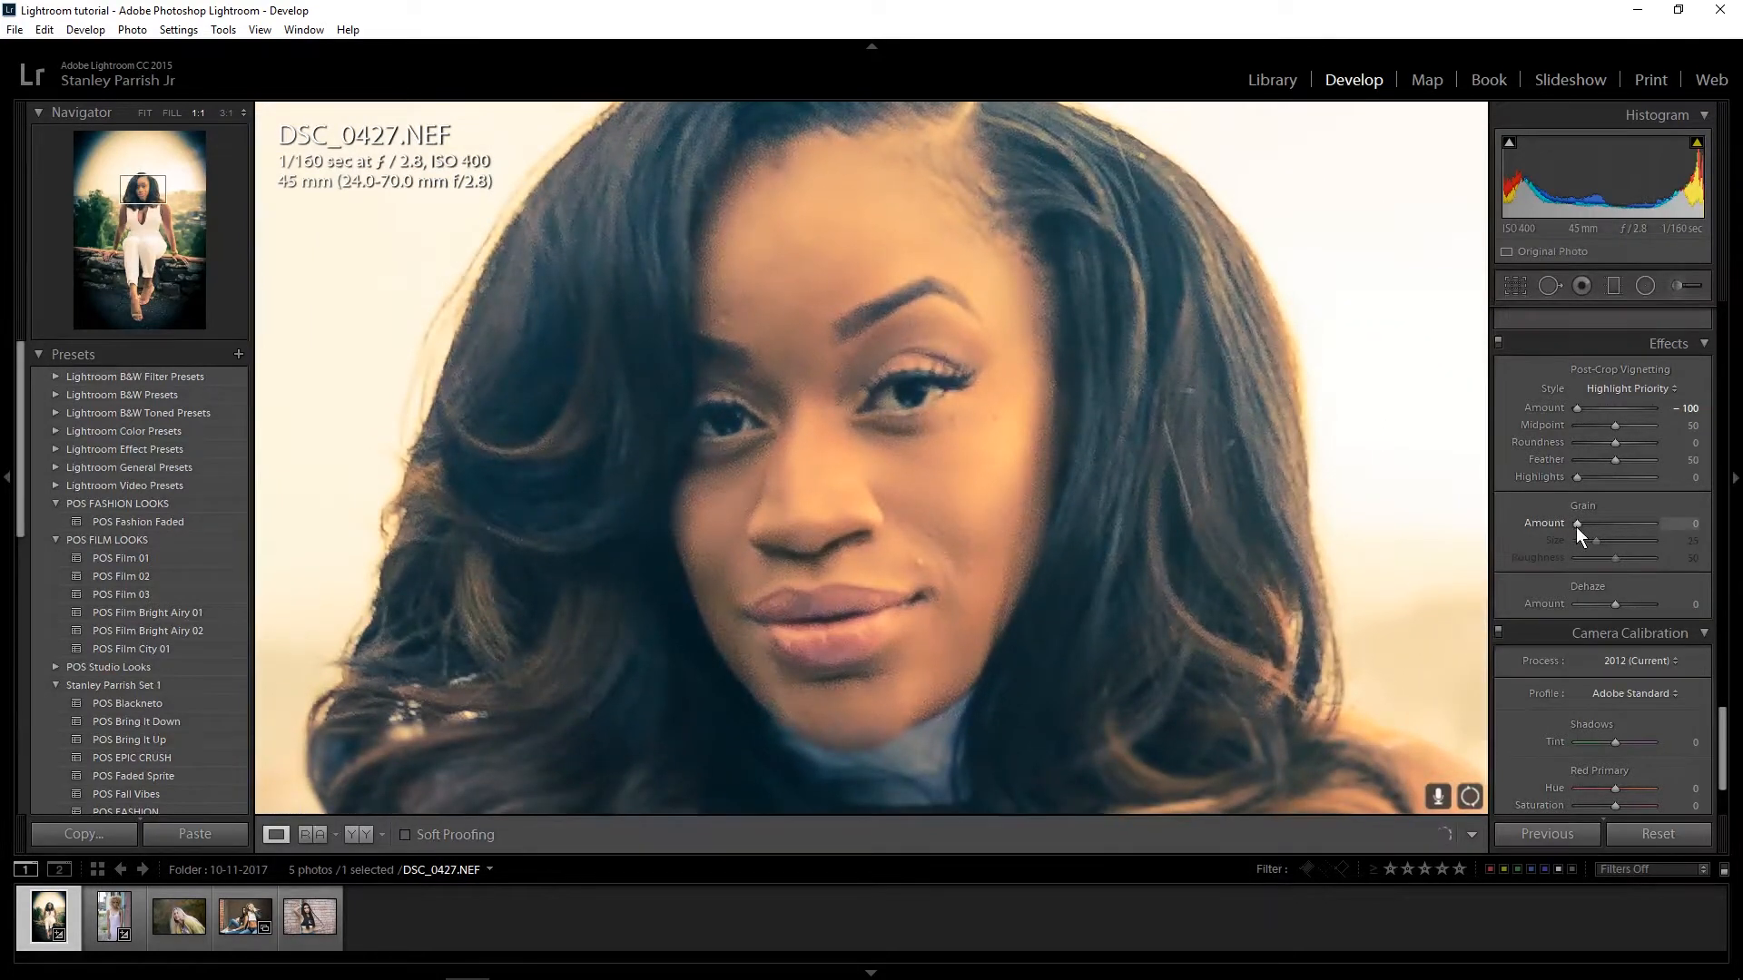
pyautogui.moveTo(1577, 524); pyautogui.dragTo(1692, 516)
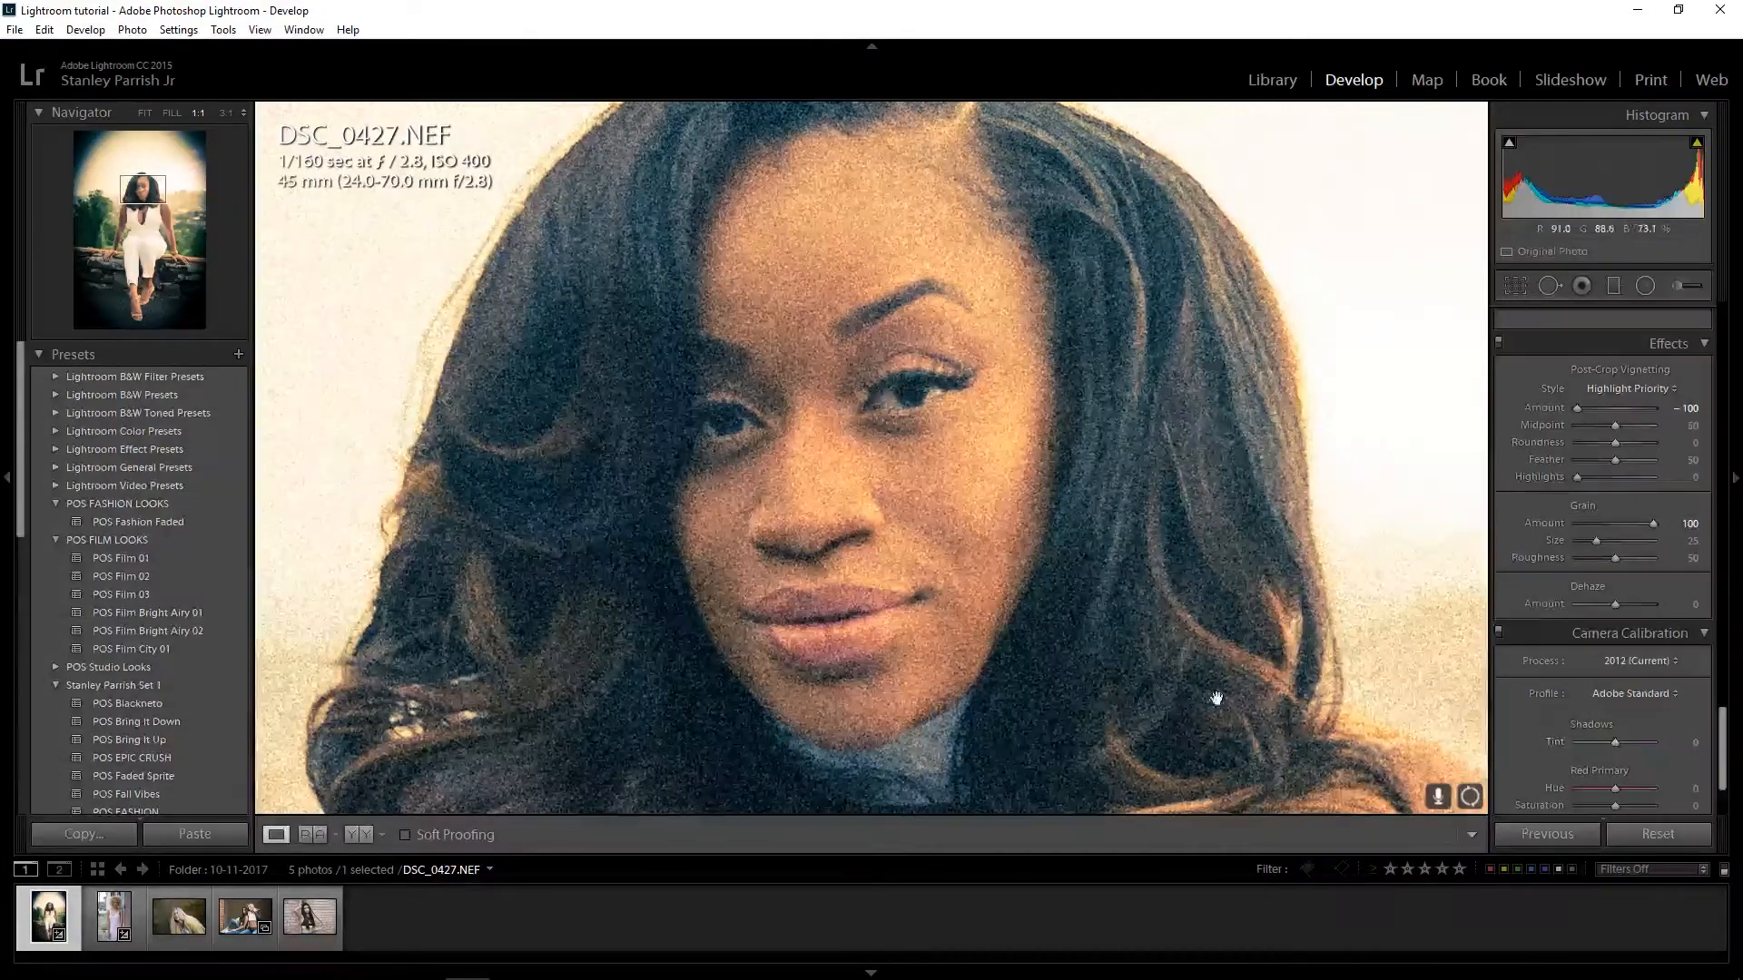
pyautogui.moveTo(954, 449); pyautogui.dragTo(948, 500)
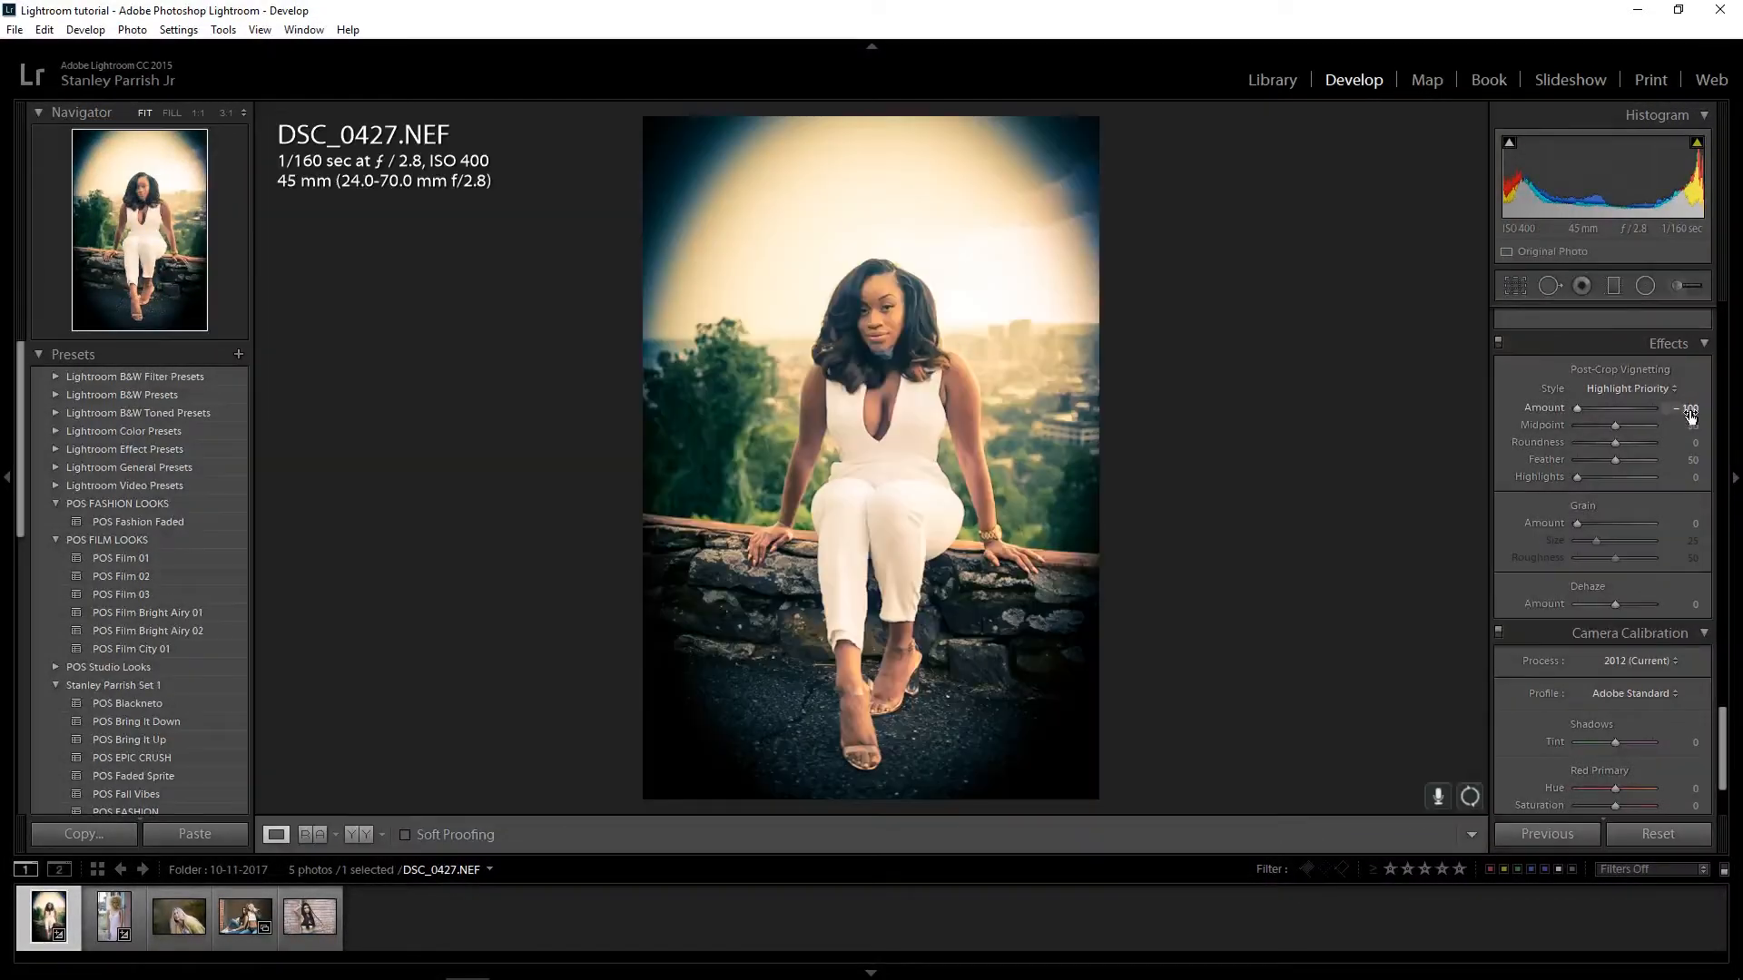
# - Reset the post-crop vignette amount to 0
pyautogui.click(1683, 408)
pyautogui.write('0')
pyautogui.press('Return')
# - Examine the process versions available for camera calibration without choosing another one
pyautogui.scroll(-3, 1715, 658)
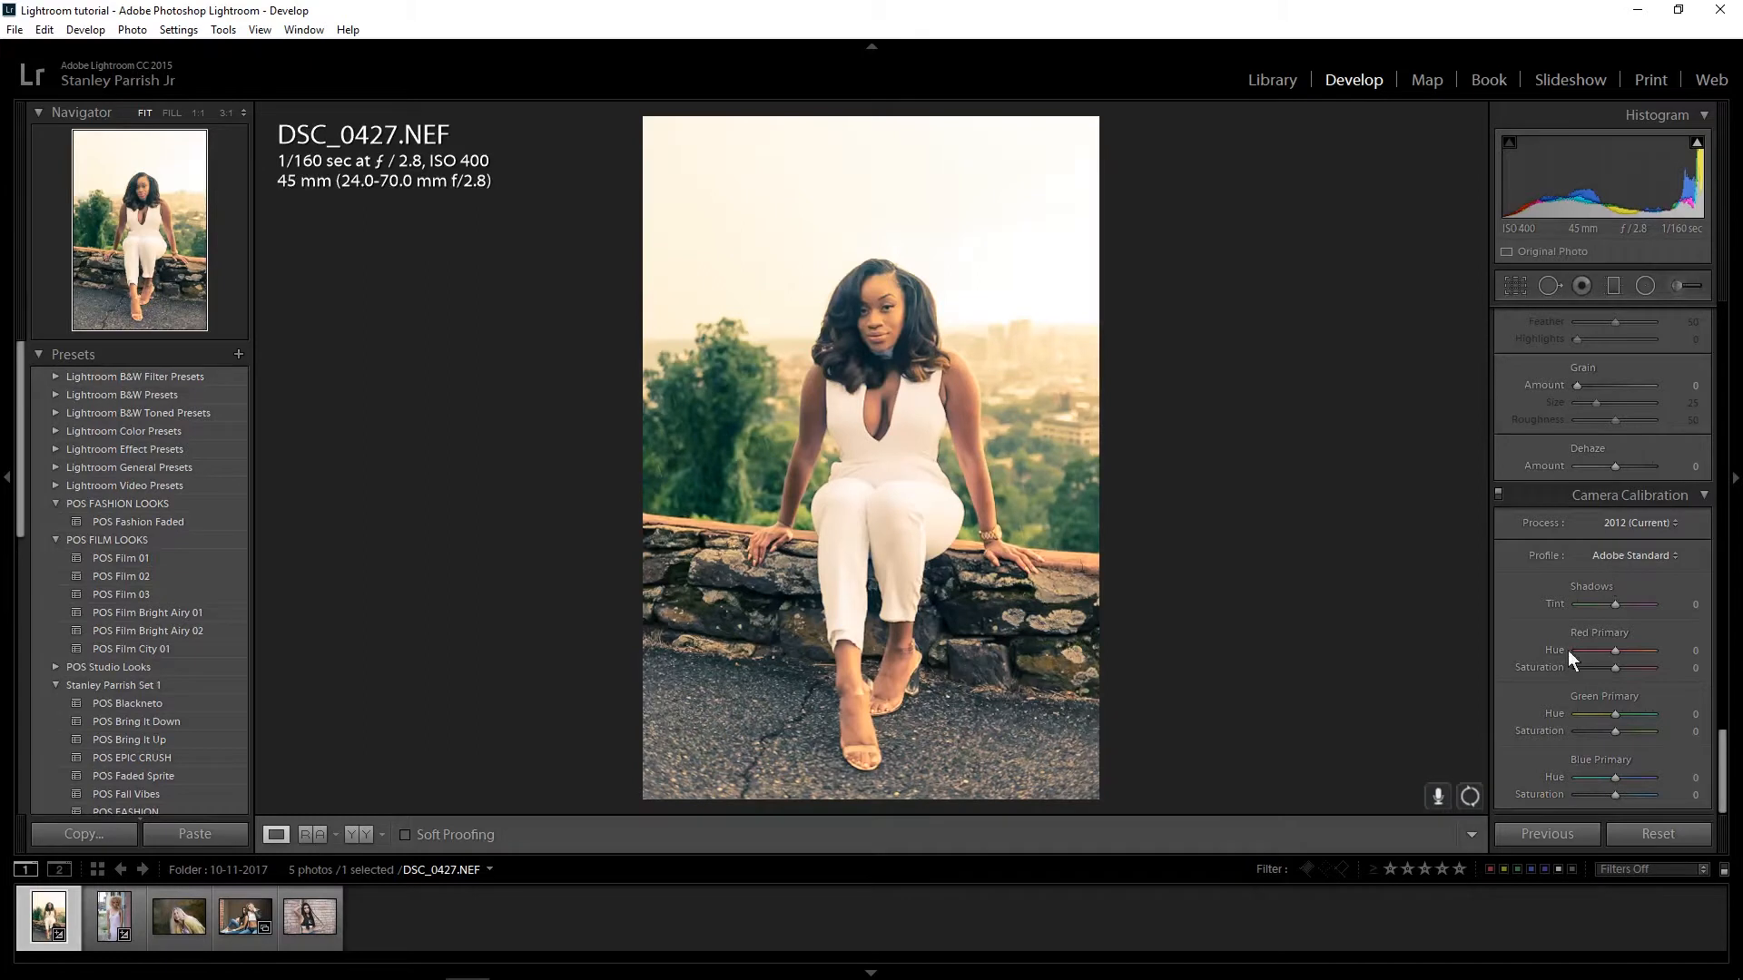
pyautogui.click(1673, 526)
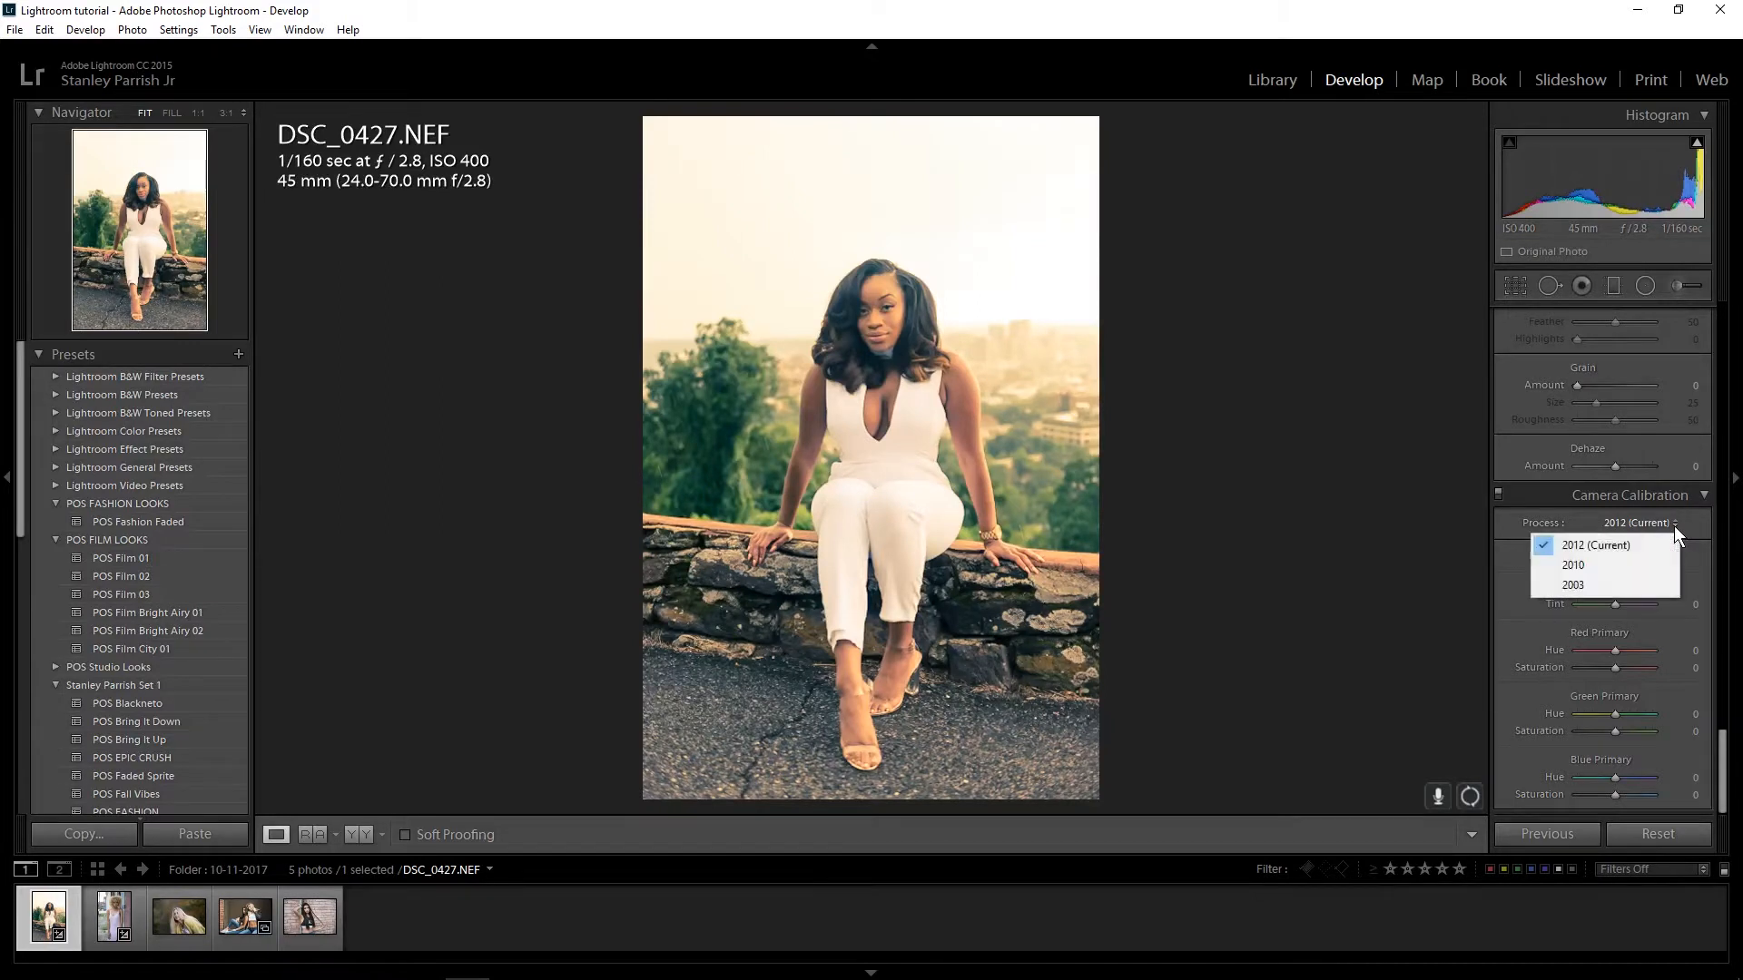
pyautogui.click(1494, 601)
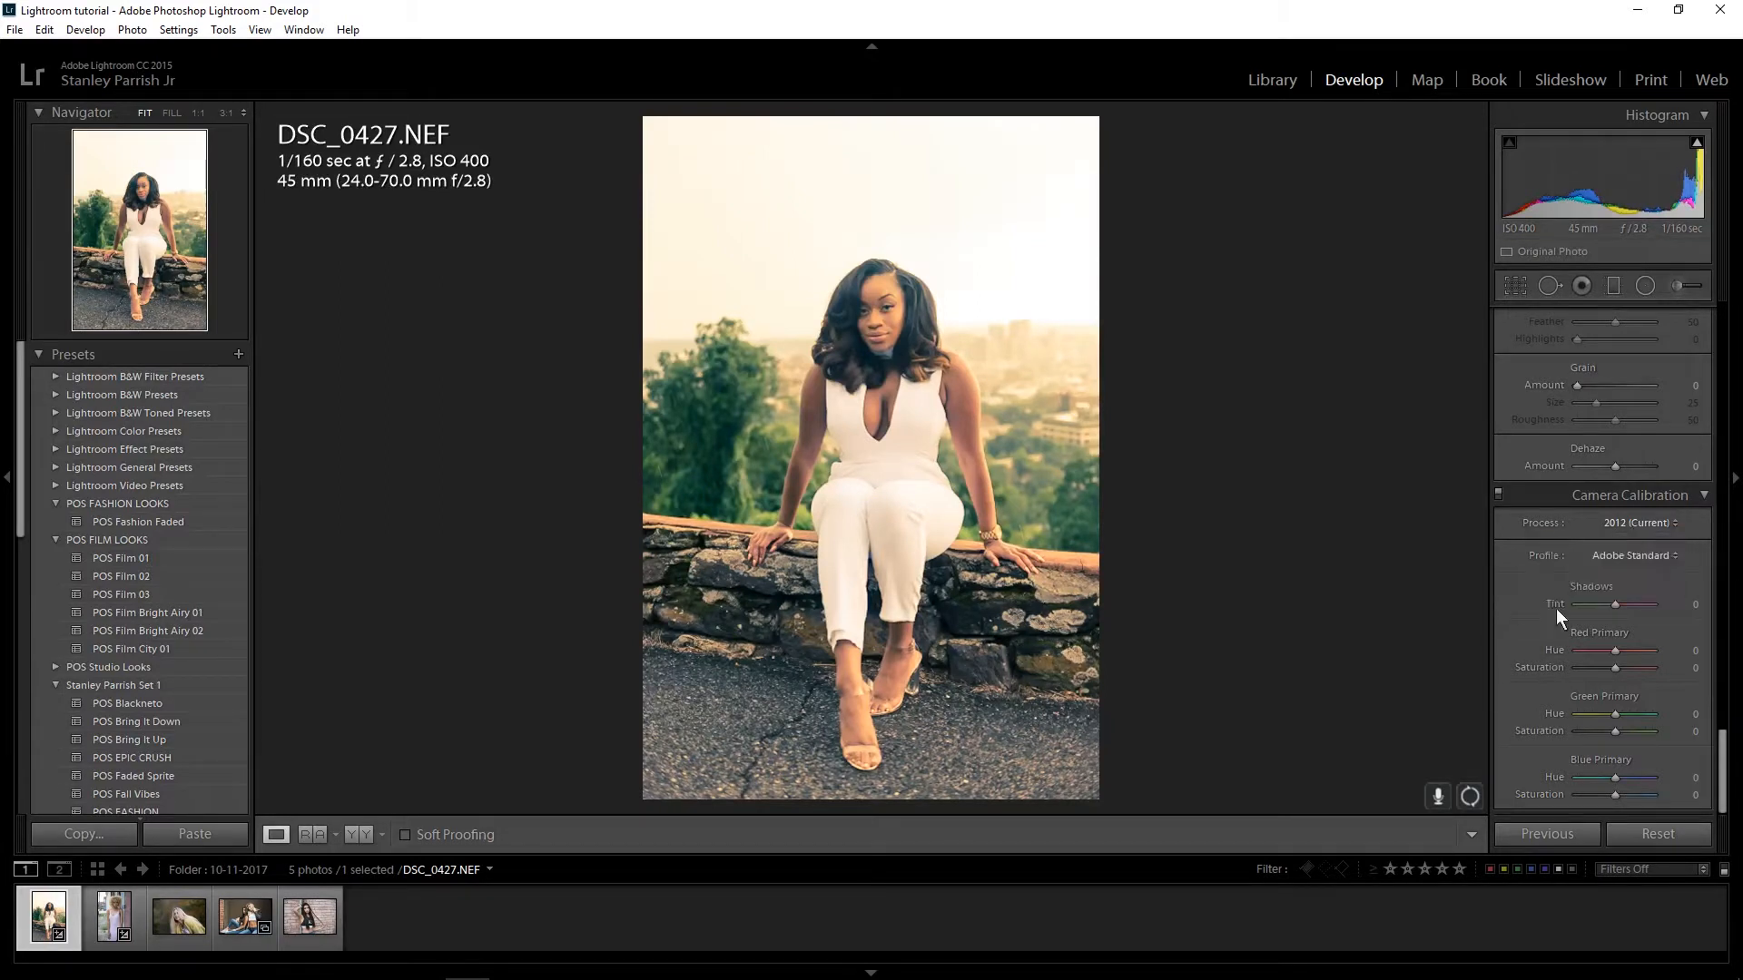
# - Try the Camera Landscape, Camera Portrait and Camera Vivid calibration profiles, and return to Adobe Standard
pyautogui.click(1675, 556)
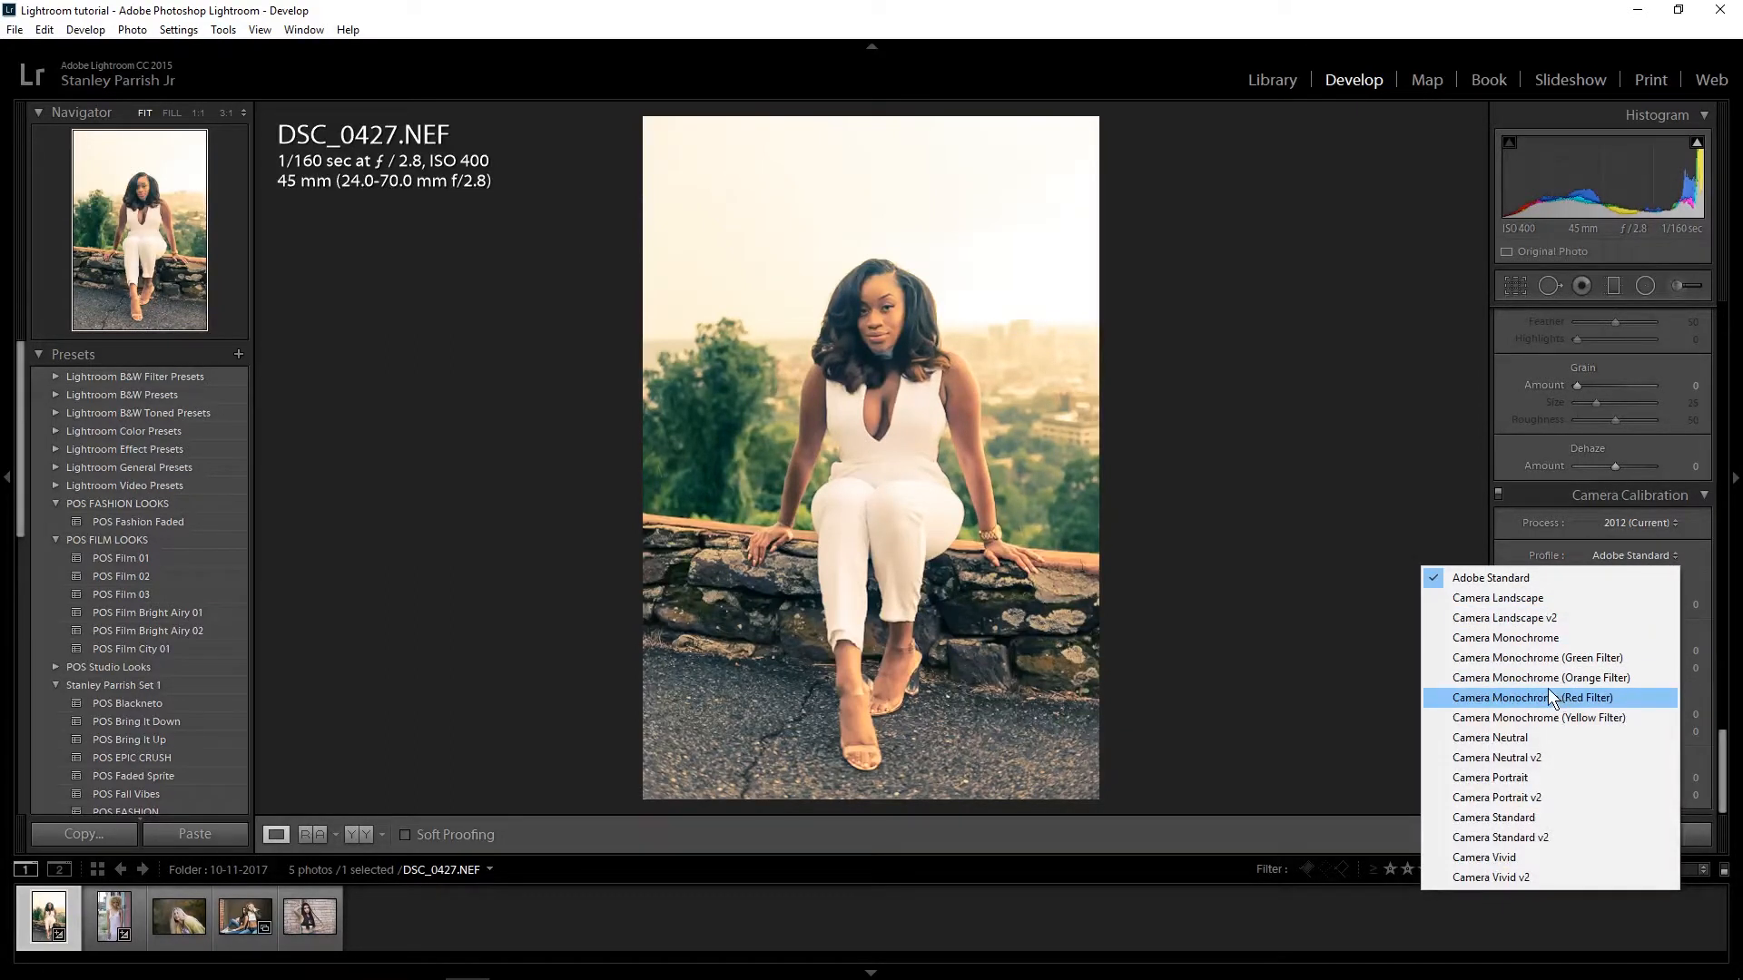
pyautogui.click(1547, 601)
pyautogui.click(1642, 554)
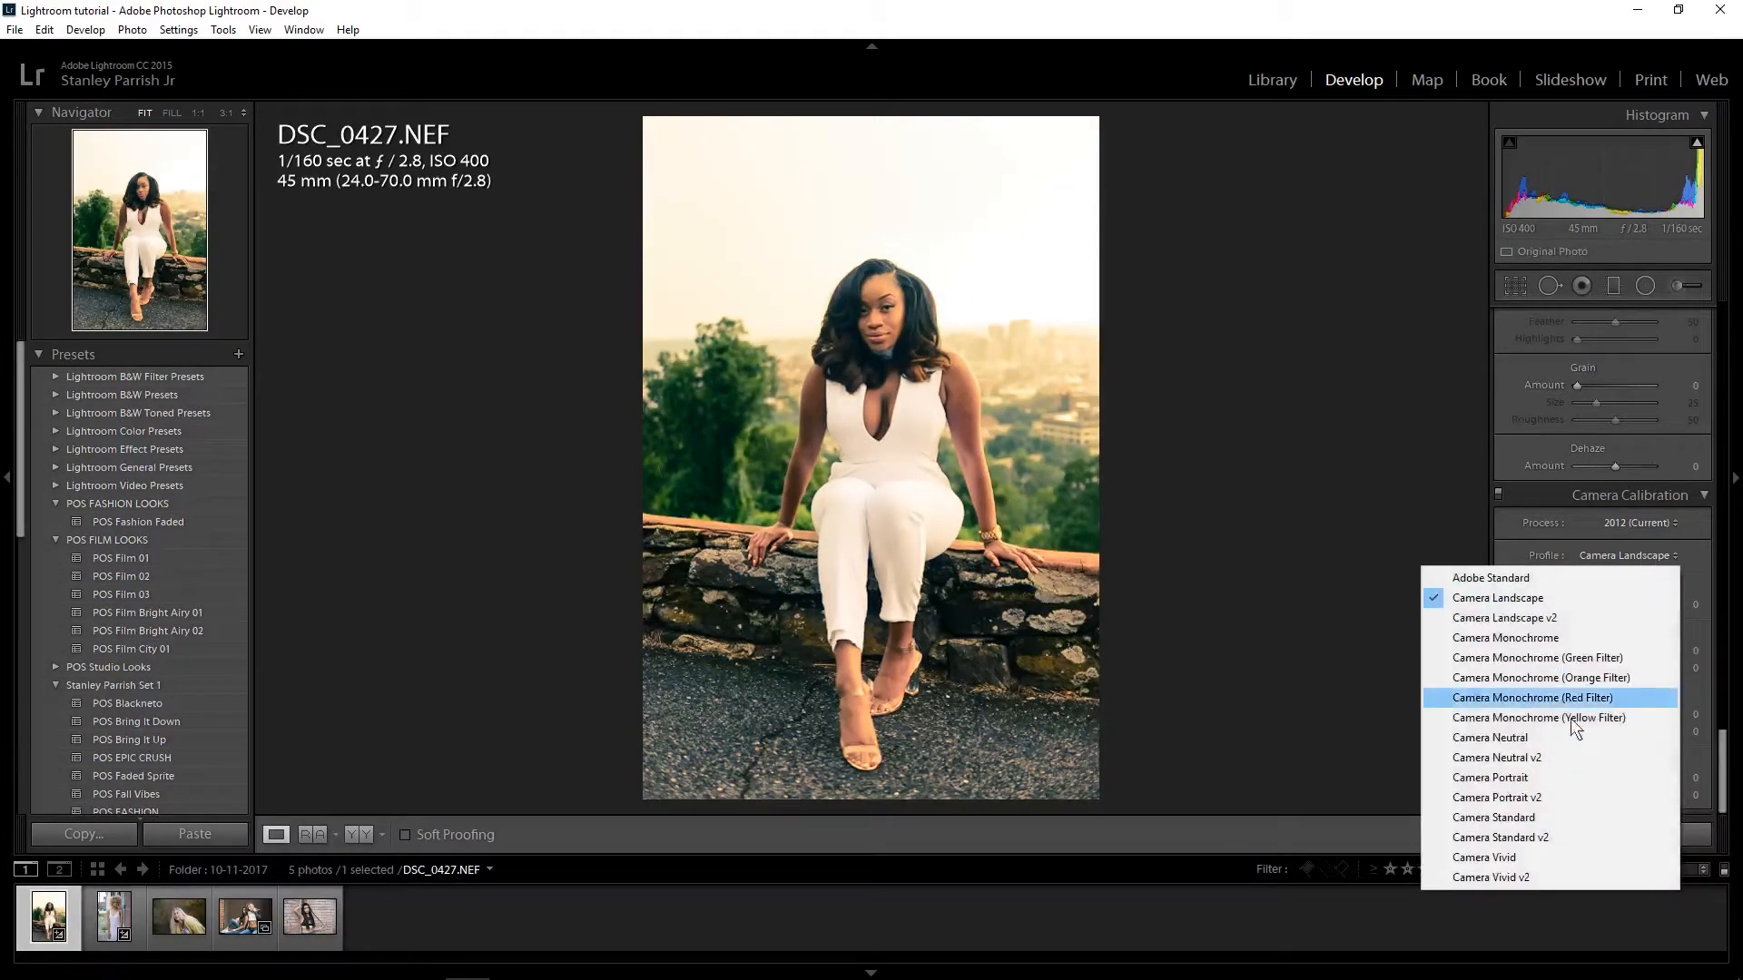
pyautogui.click(1534, 777)
pyautogui.click(1649, 554)
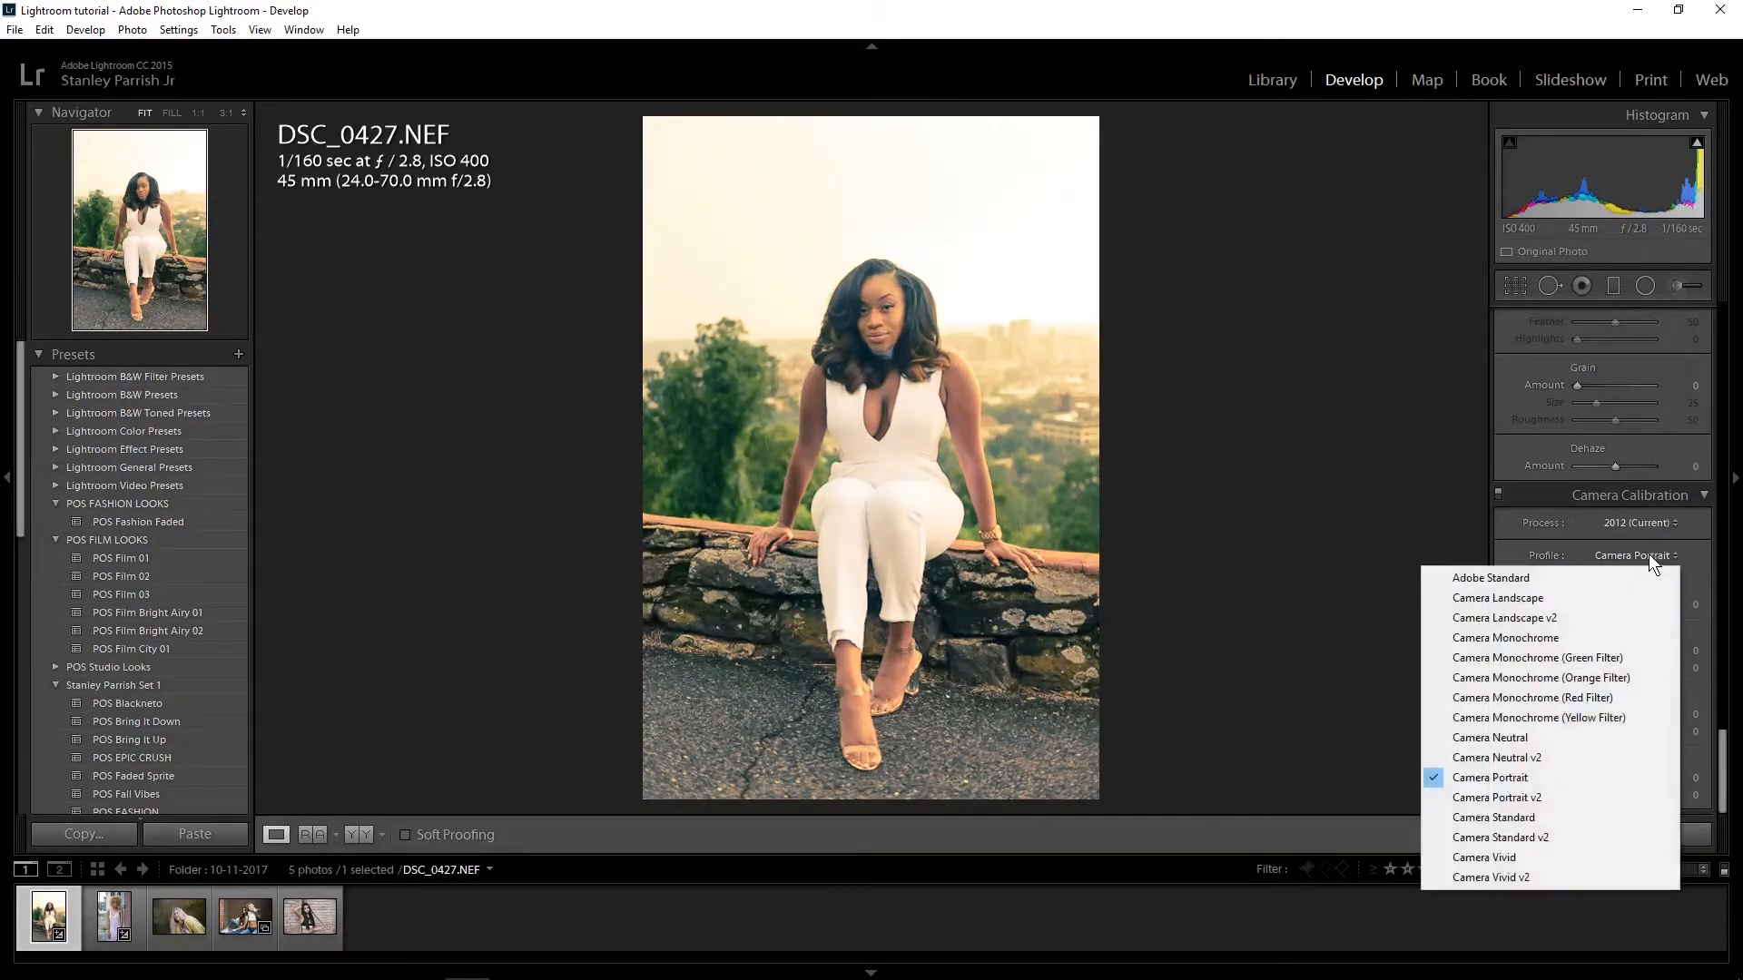
pyautogui.click(1485, 858)
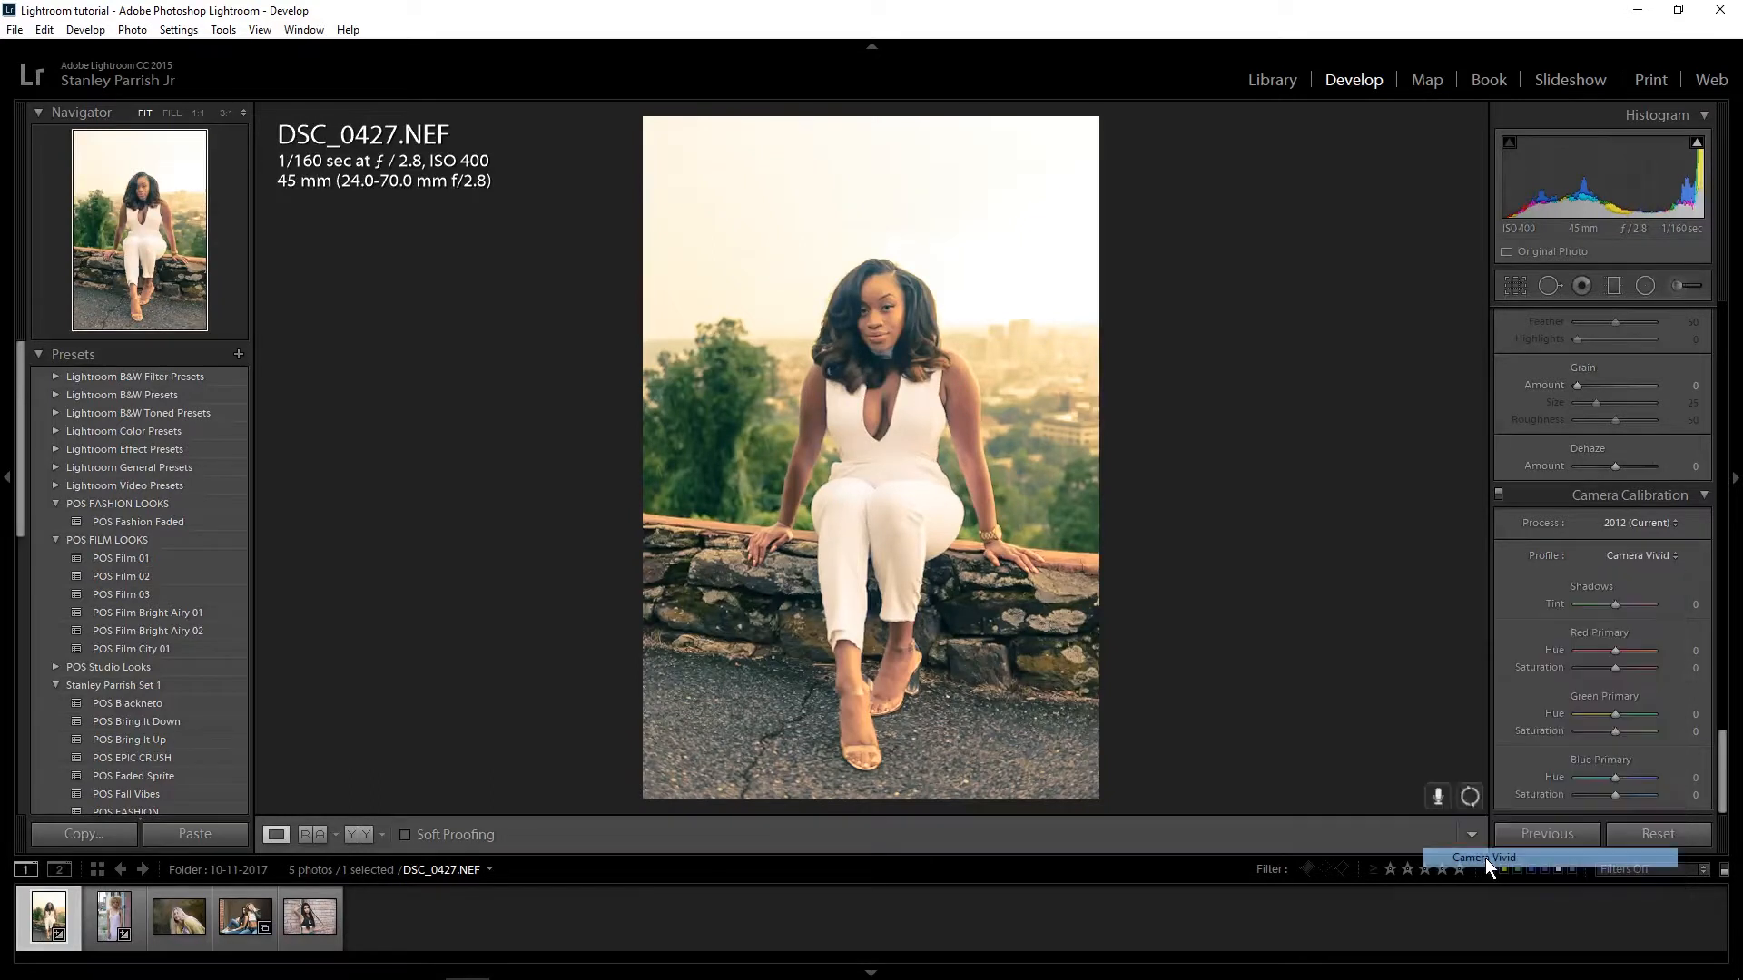
pyautogui.click(1641, 555)
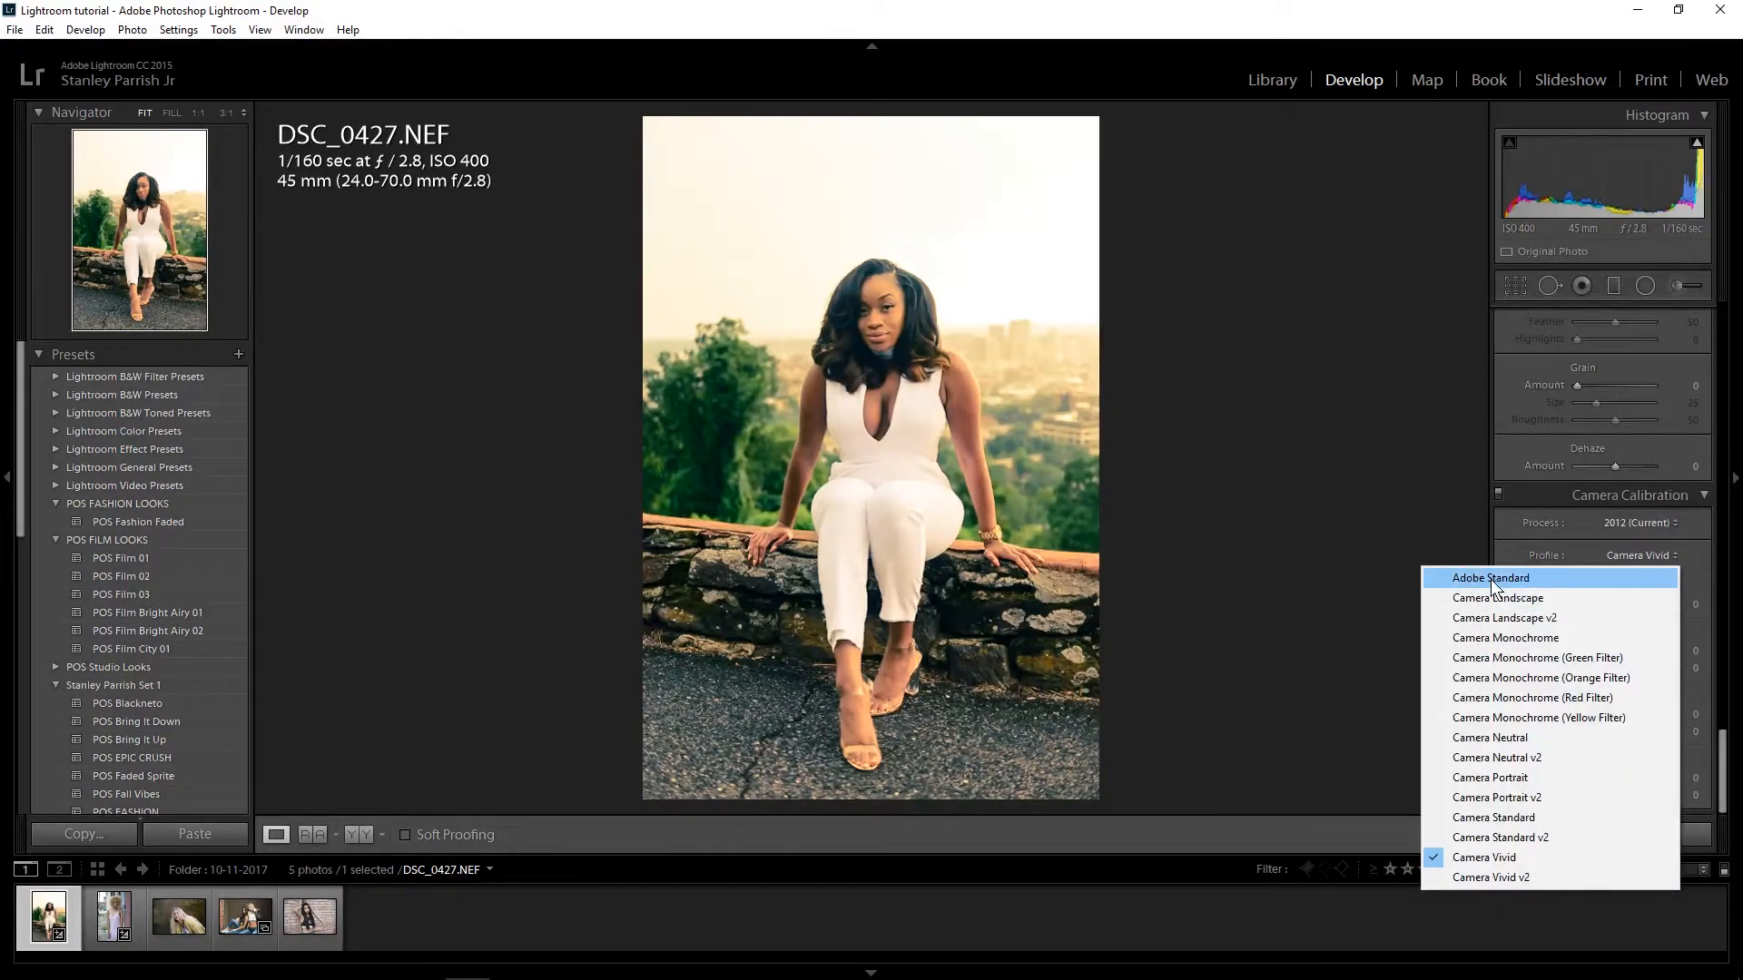
pyautogui.click(1491, 579)
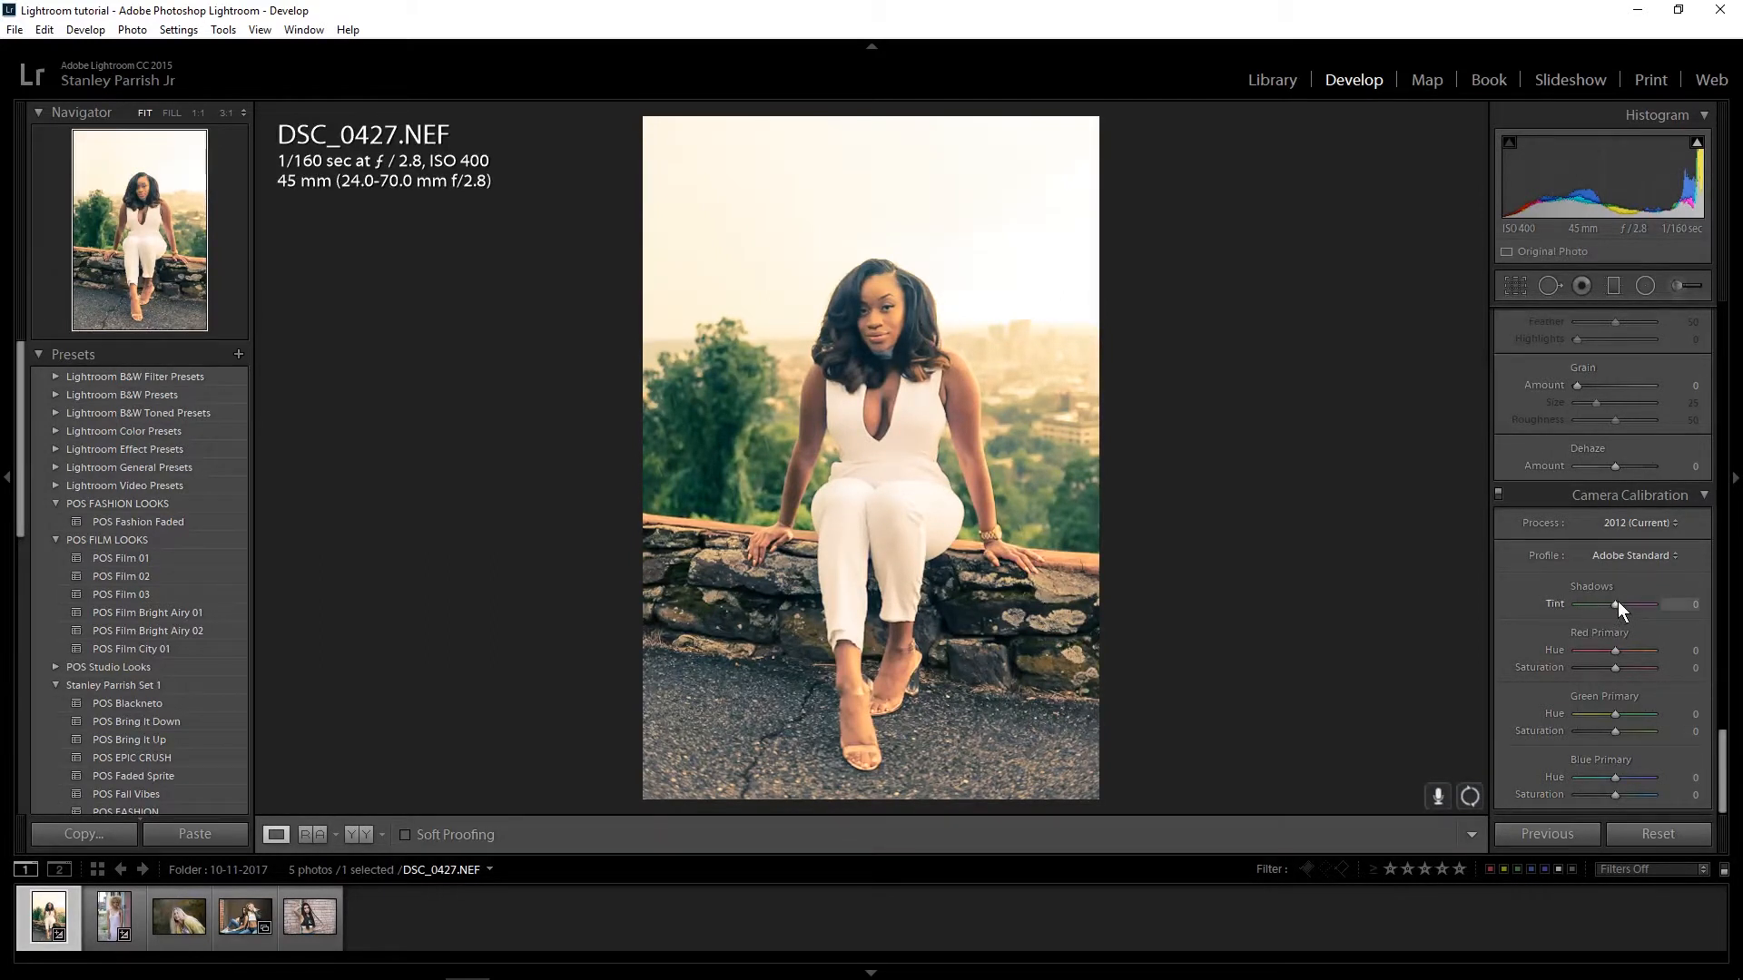
# - In camera calibration, set the shadows tint to +90, red primary hue to +24, green primary hue to +26 and blue primary hue to +100
pyautogui.moveTo(1613, 602); pyautogui.dragTo(1651, 602)
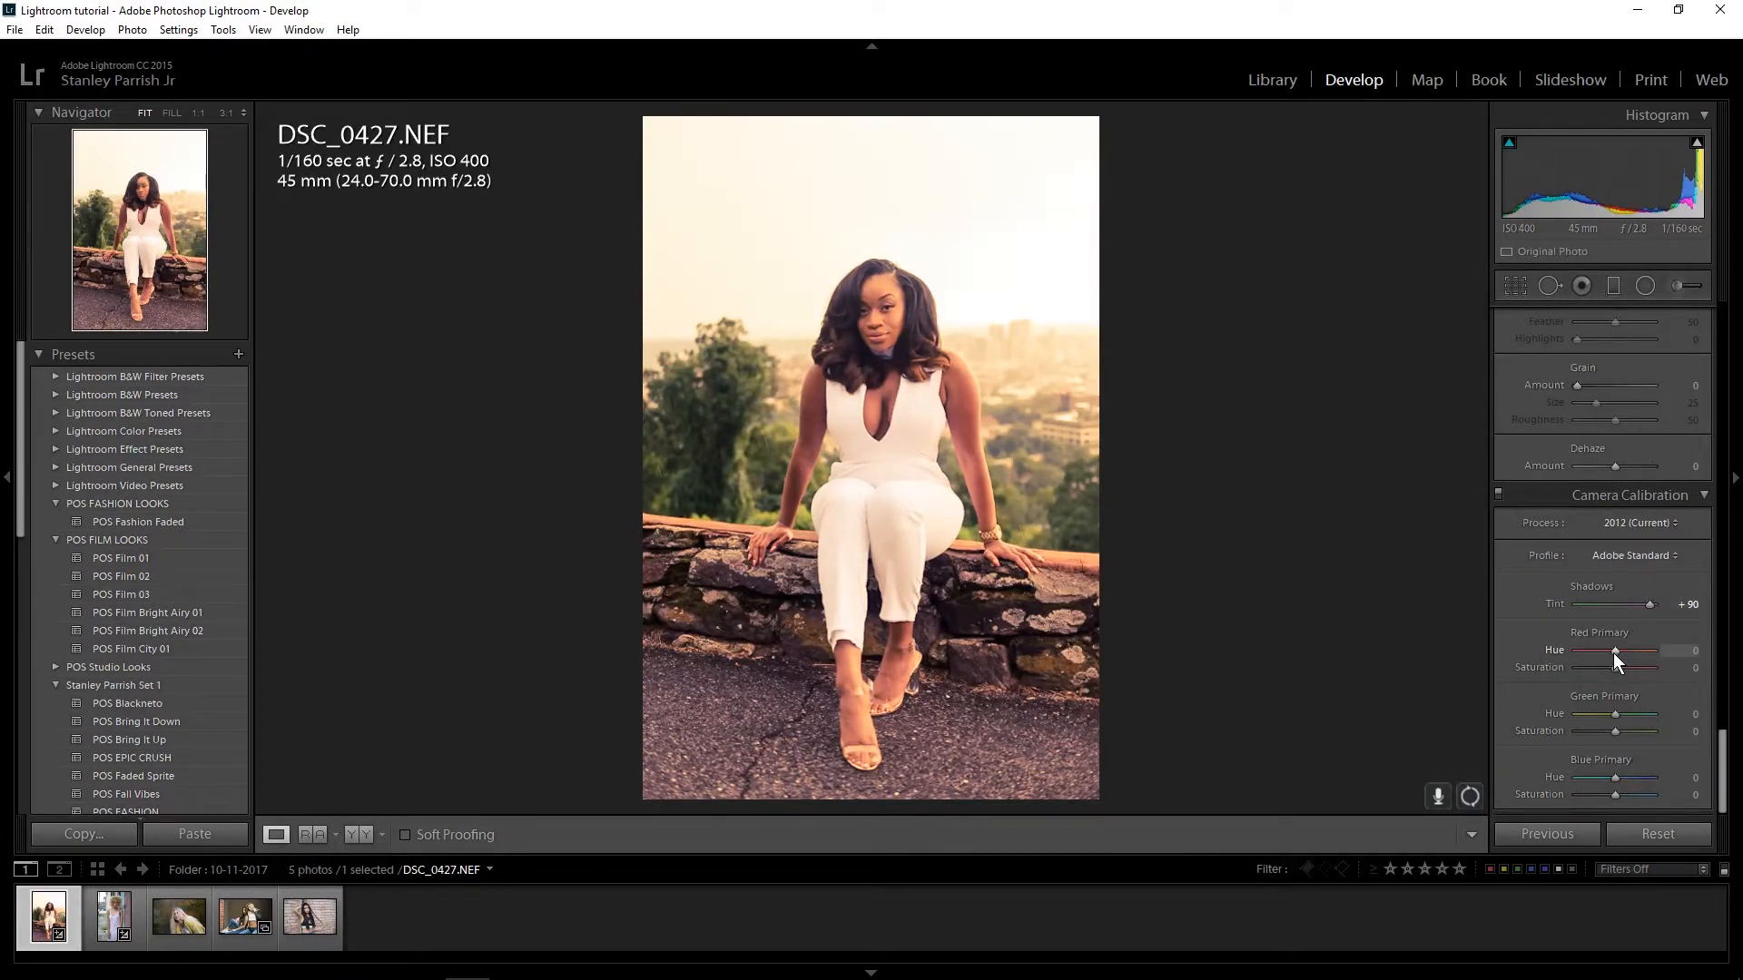
pyautogui.moveTo(1614, 652); pyautogui.dragTo(1655, 639)
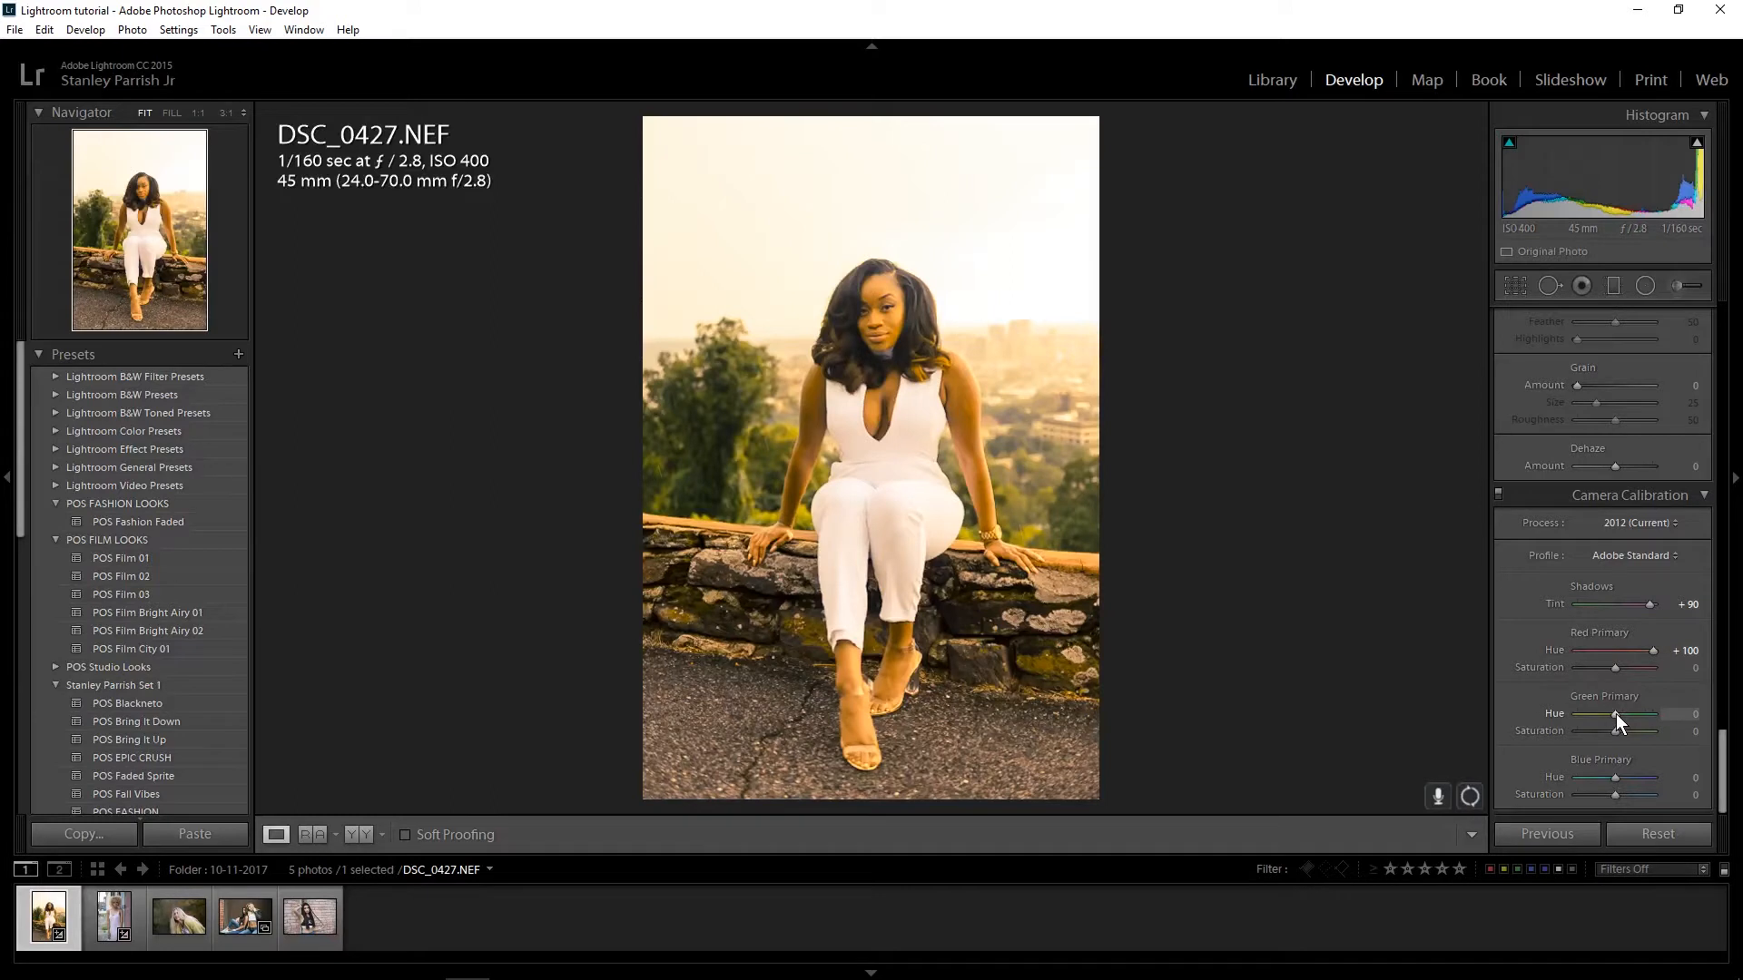
pyautogui.moveTo(1662, 707)
pyautogui.mouseDown()
pyautogui.moveTo(1572, 711)
pyautogui.moveTo(1643, 699)
pyautogui.mouseUp()
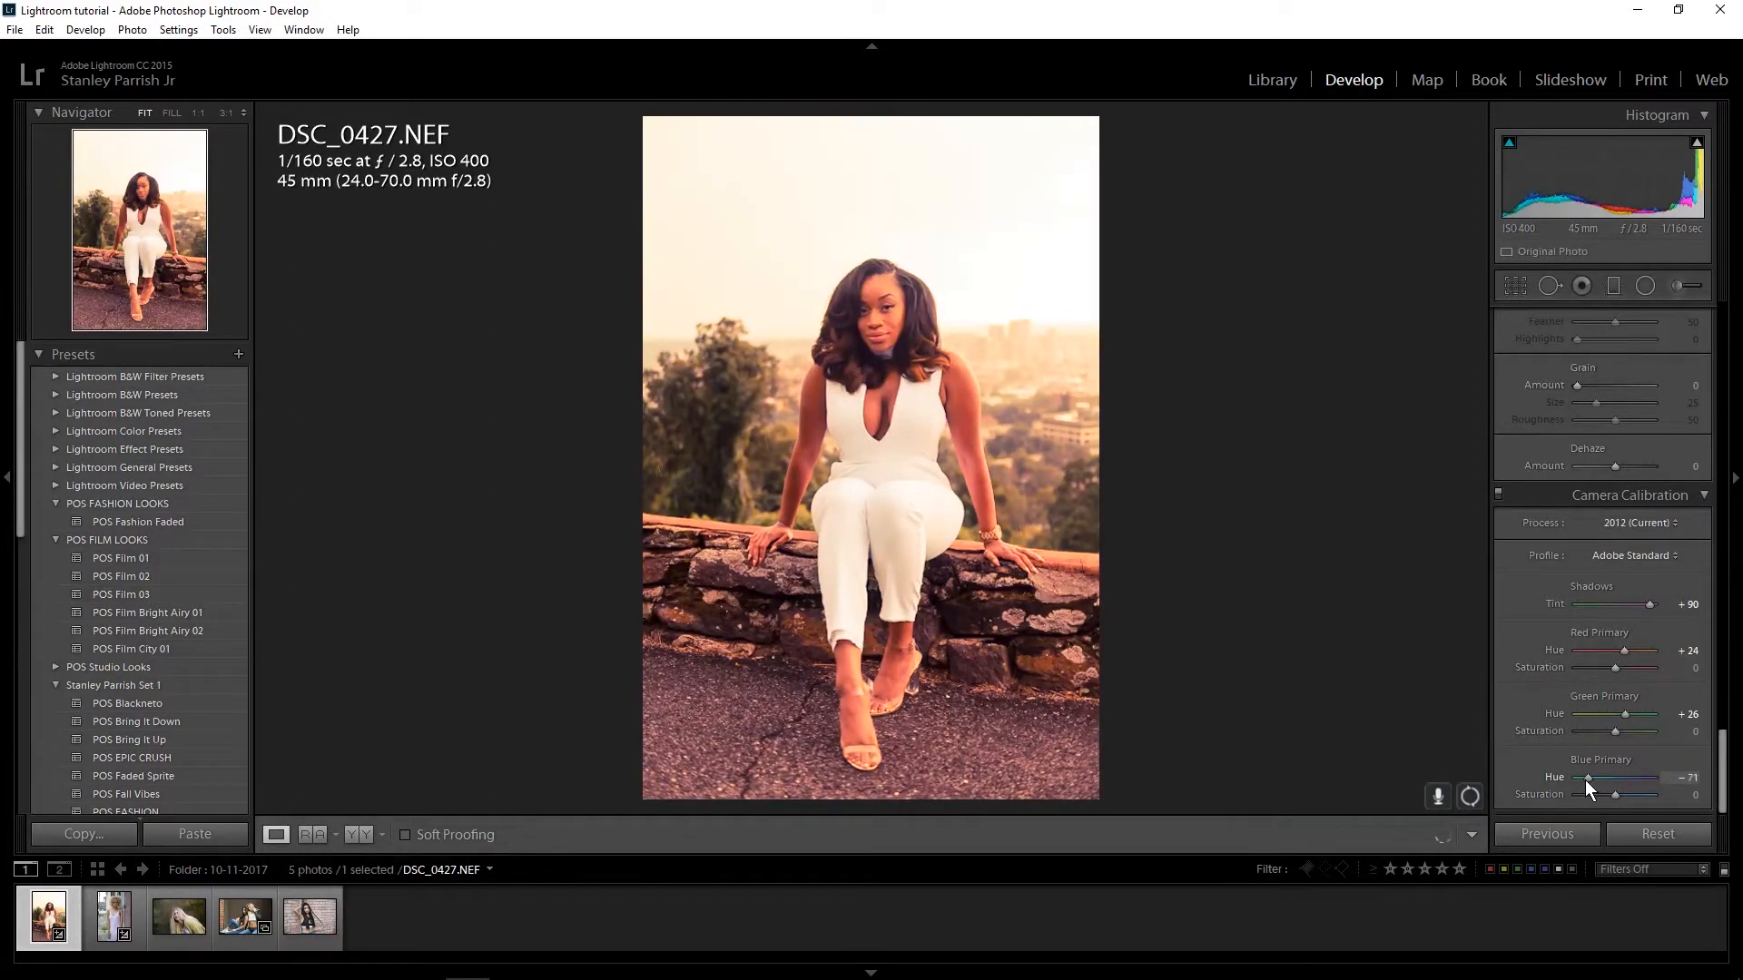
pyautogui.moveTo(1585, 780); pyautogui.dragTo(1648, 765)
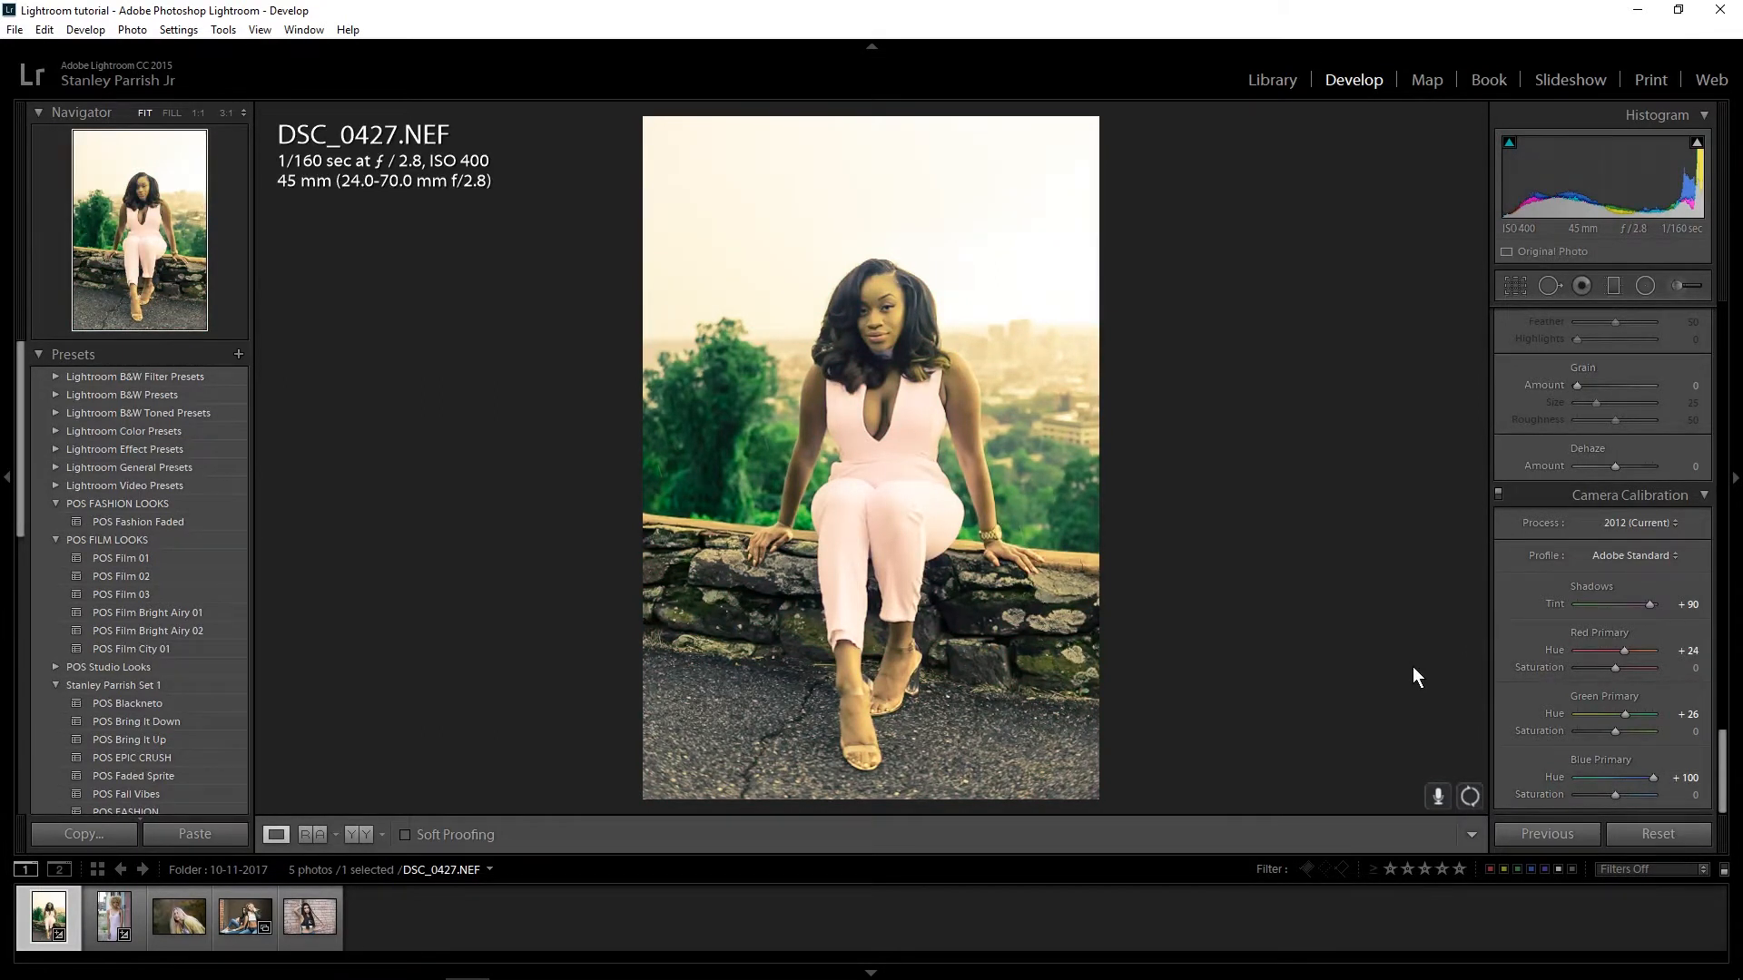
# - Open the Lightroom presets folder in File Explorer from the preset preferences
pyautogui.moveTo(1417, 950)
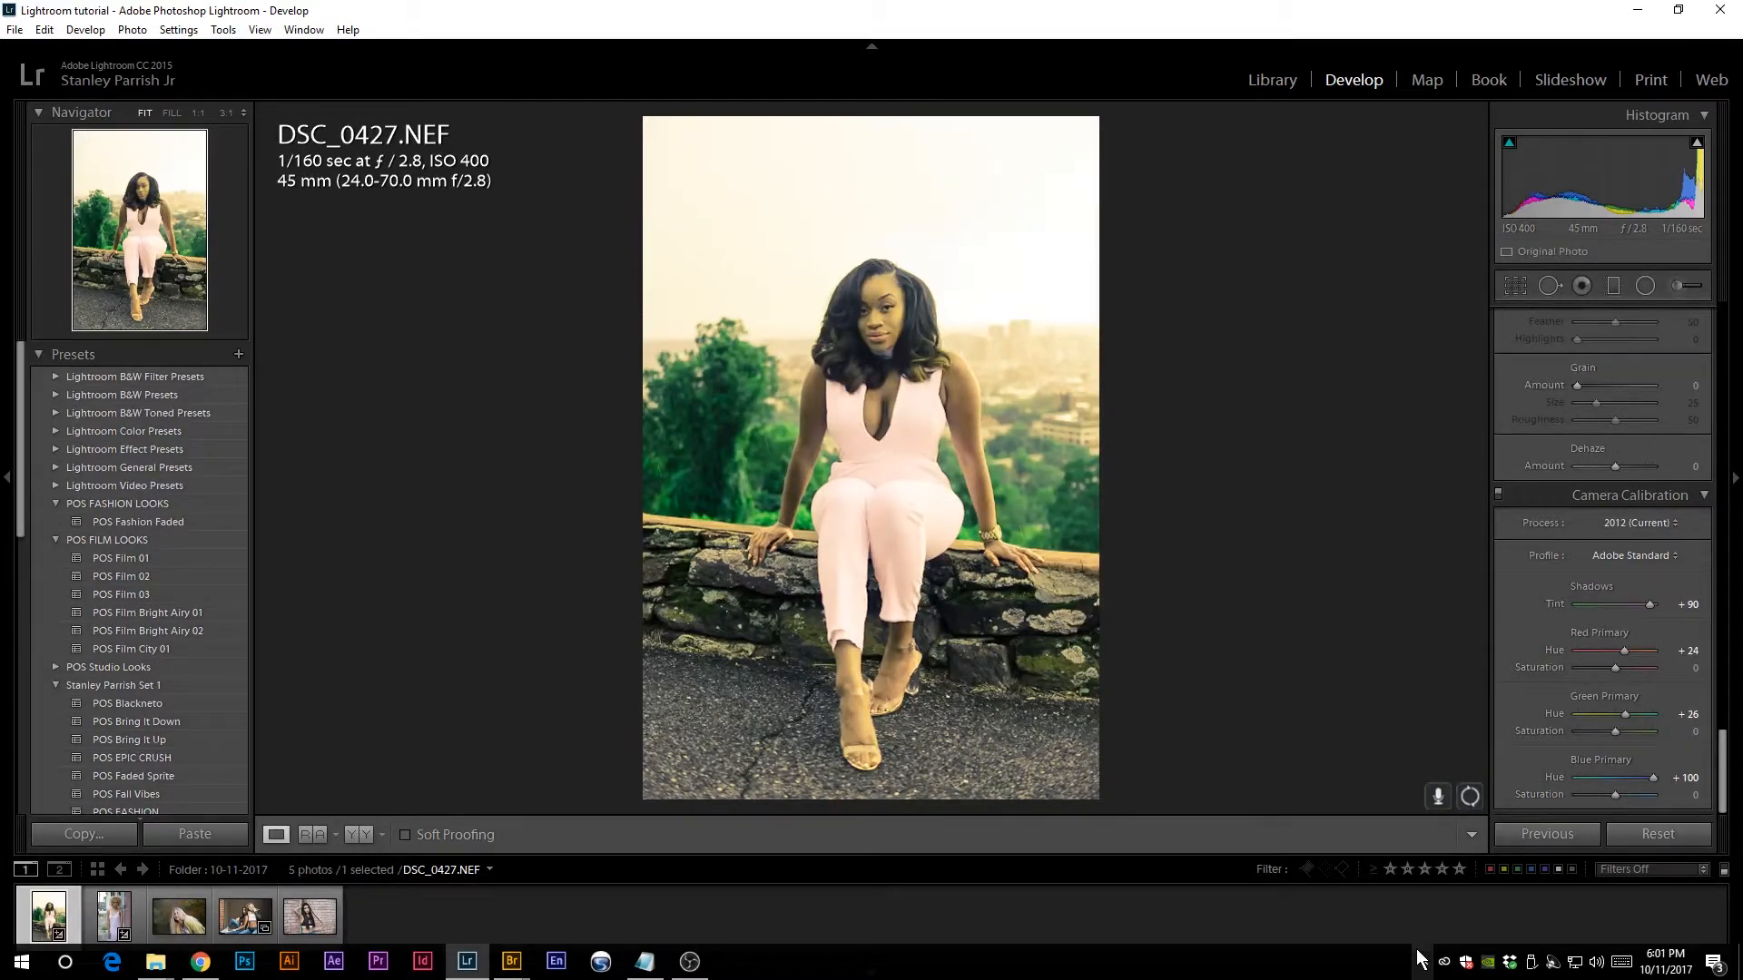
pyautogui.scroll(-10, 212, 557)
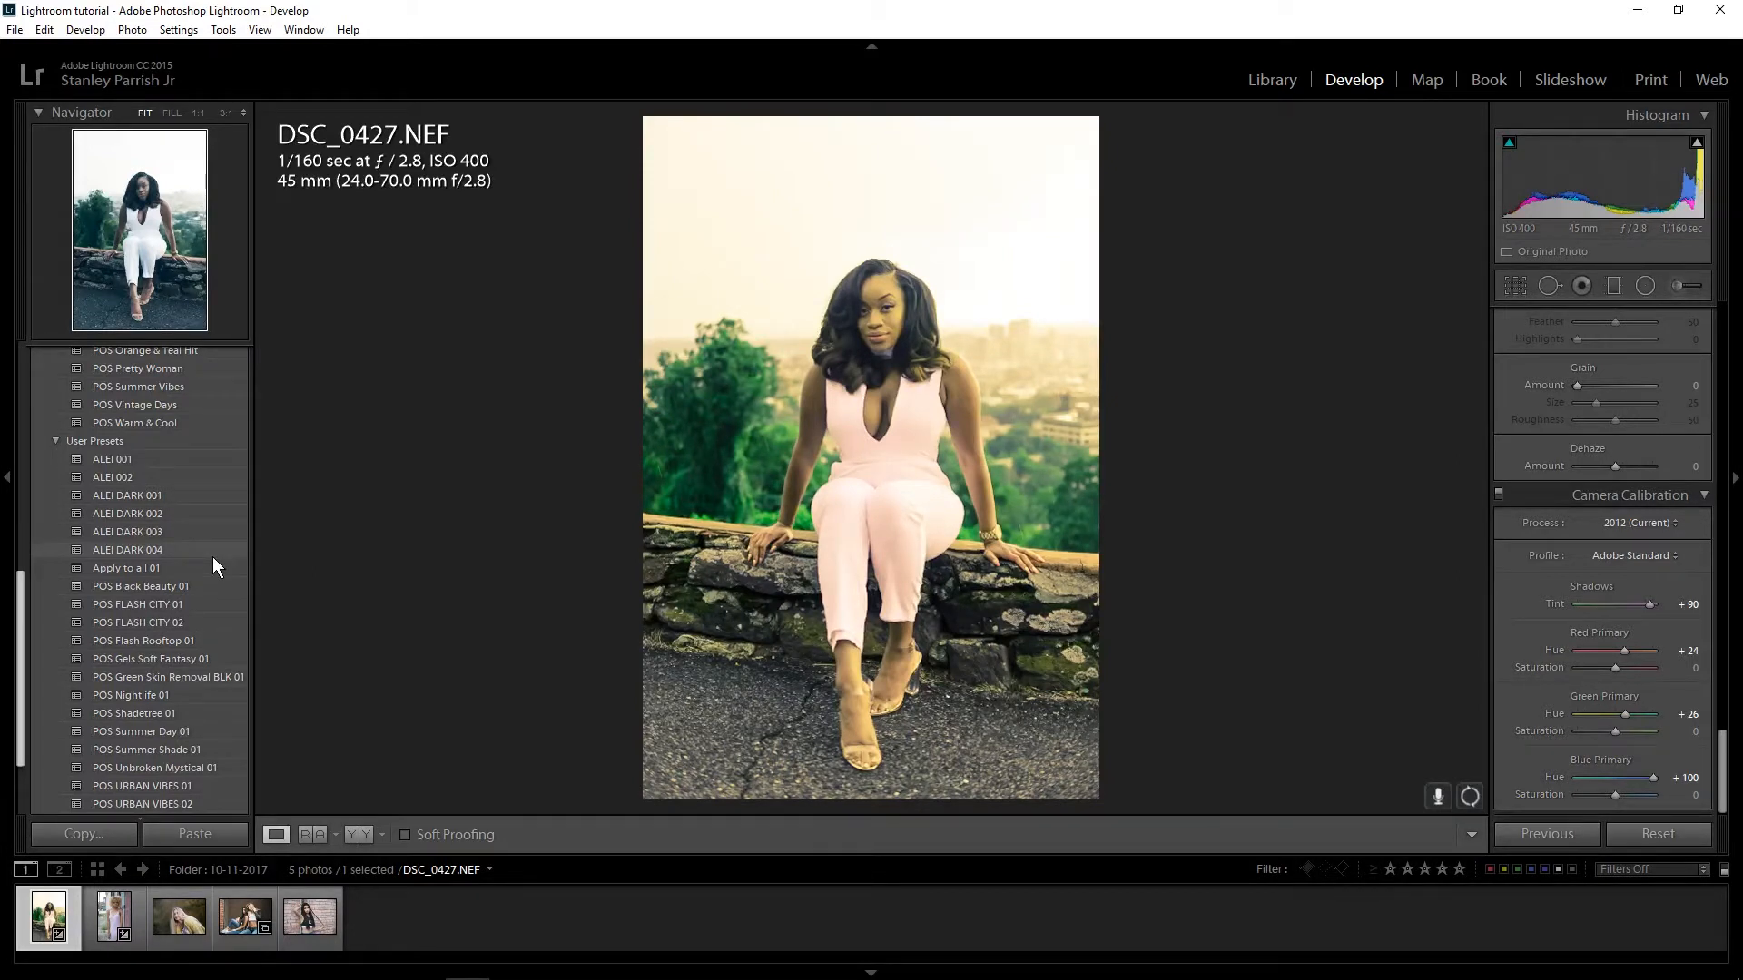
pyautogui.click(45, 30)
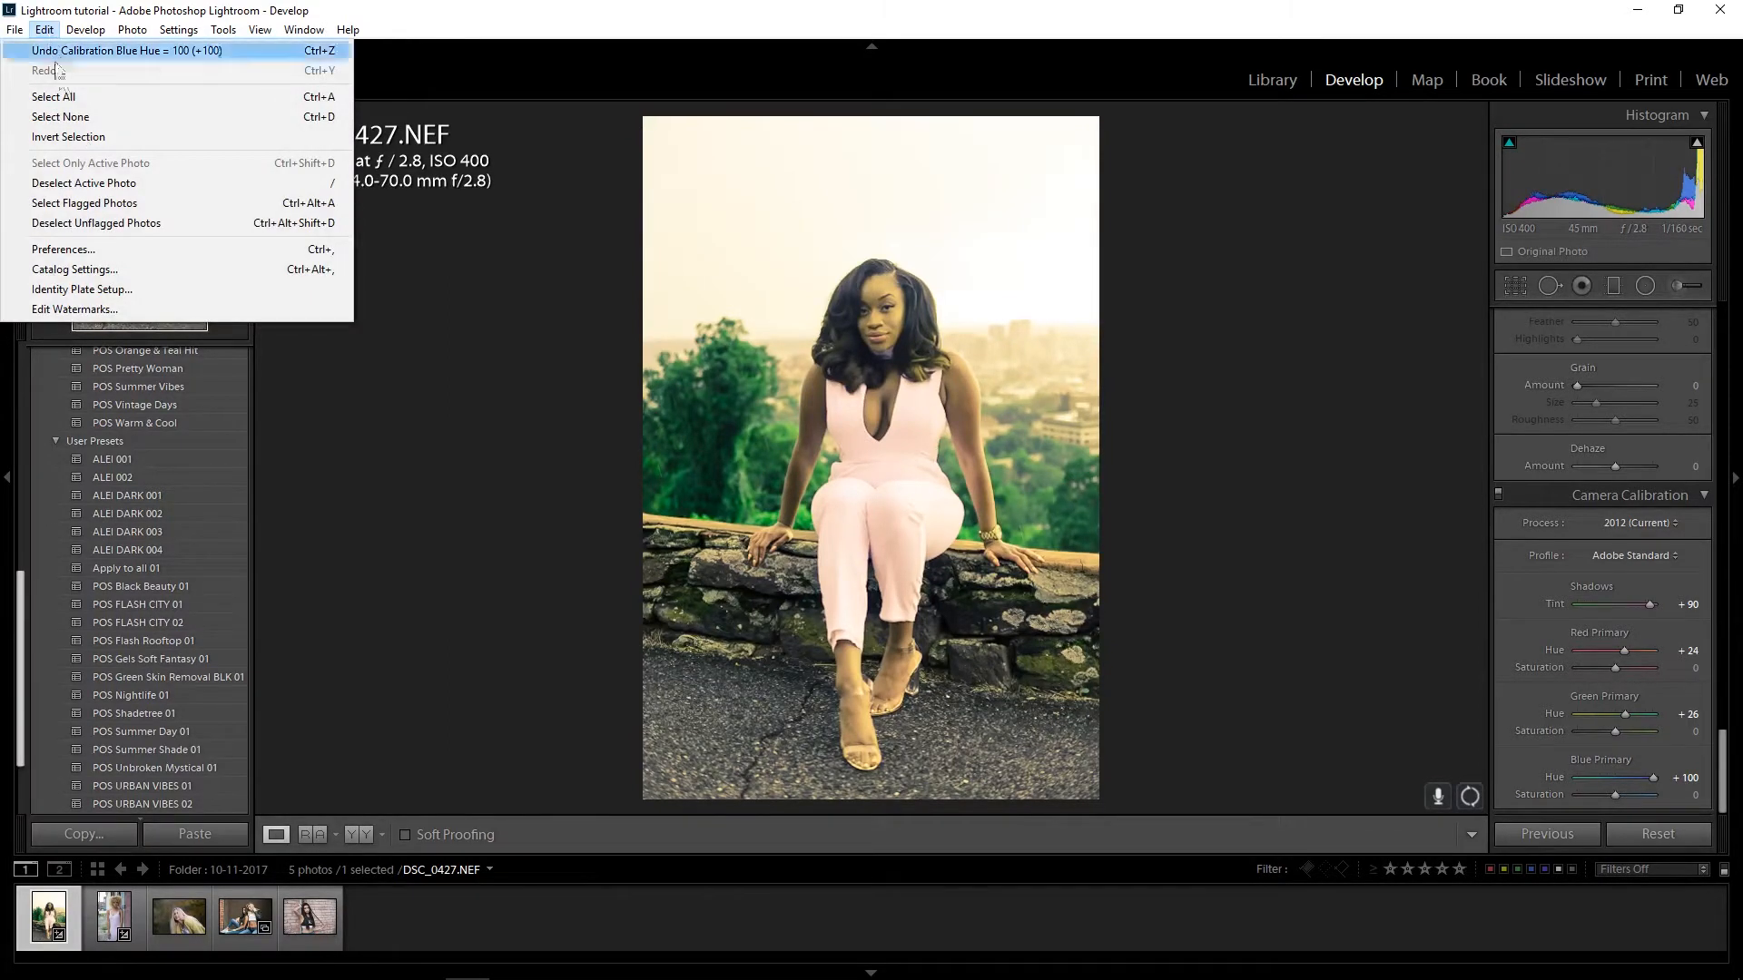
pyautogui.click(99, 250)
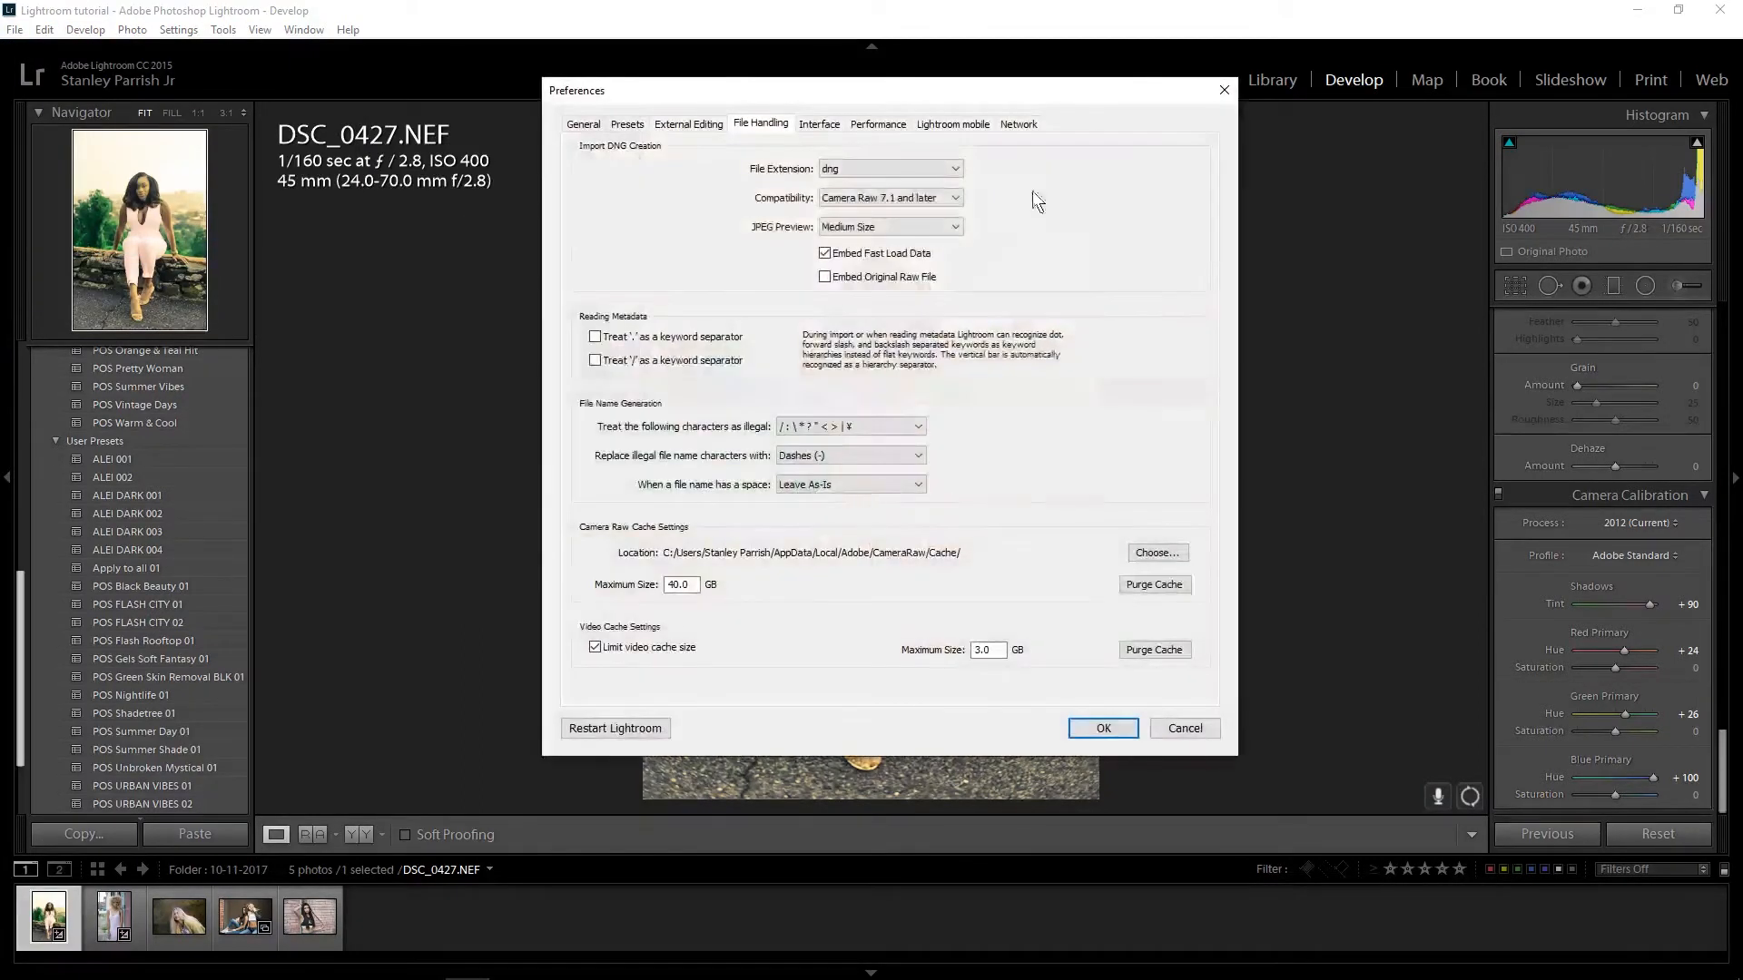
pyautogui.click(586, 124)
pyautogui.click(614, 125)
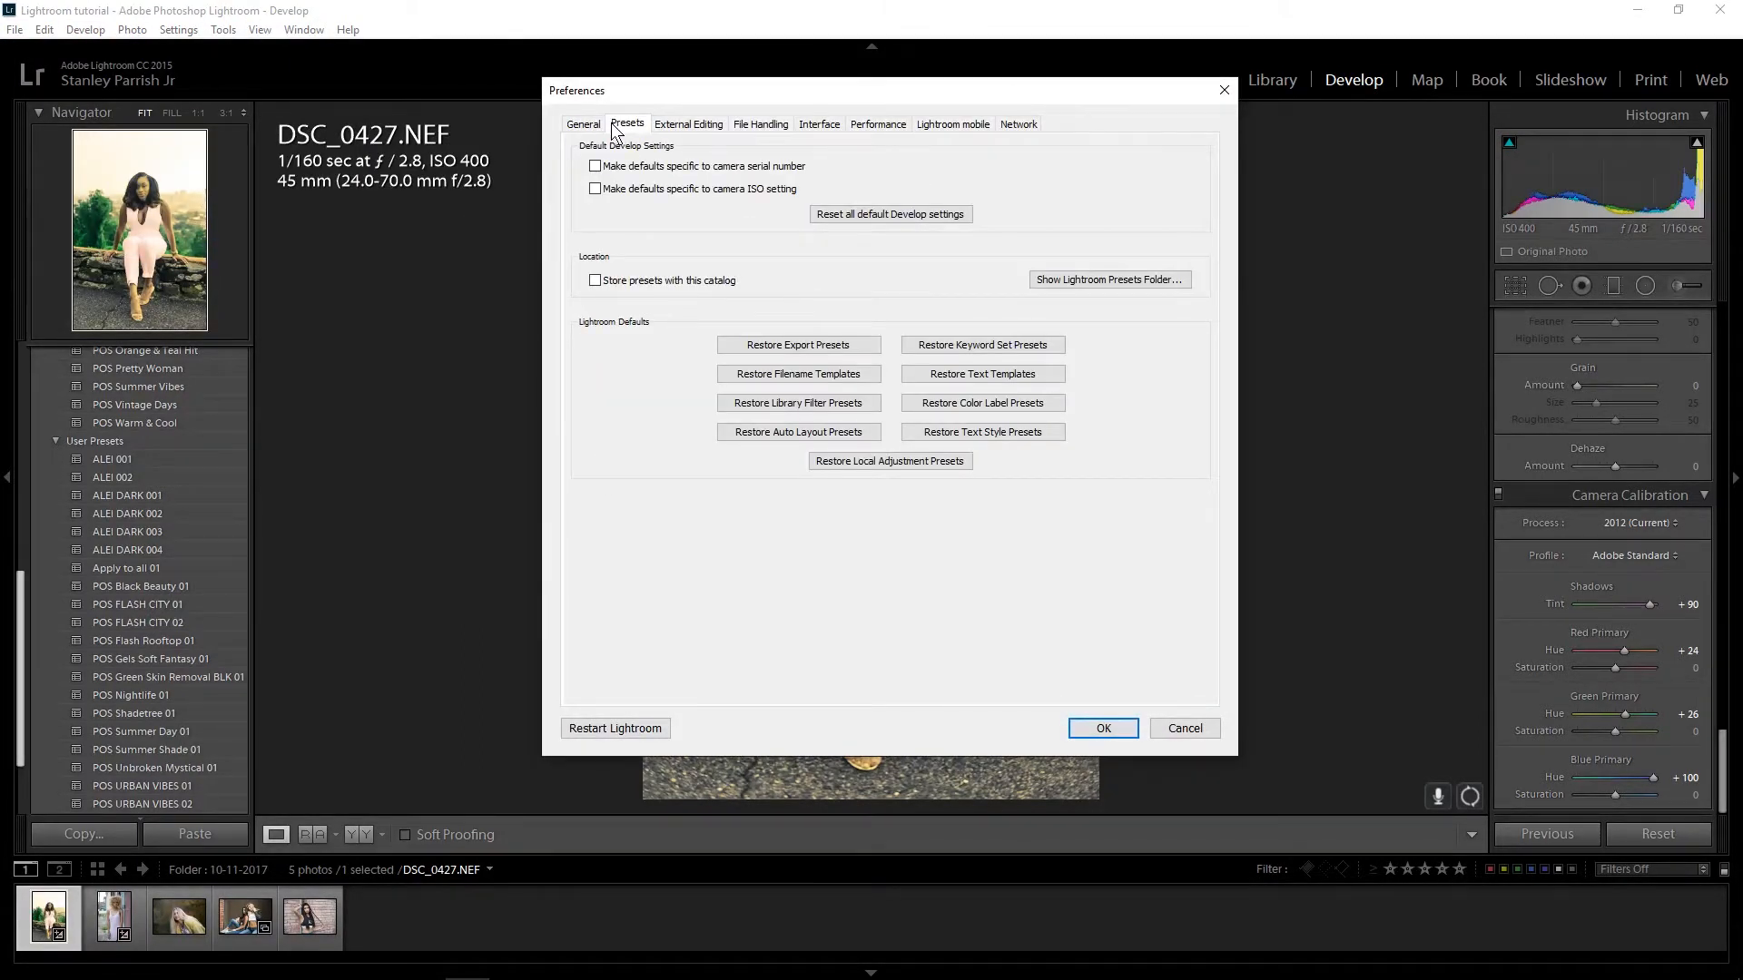
pyautogui.click(584, 127)
pyautogui.click(626, 127)
pyautogui.click(1100, 281)
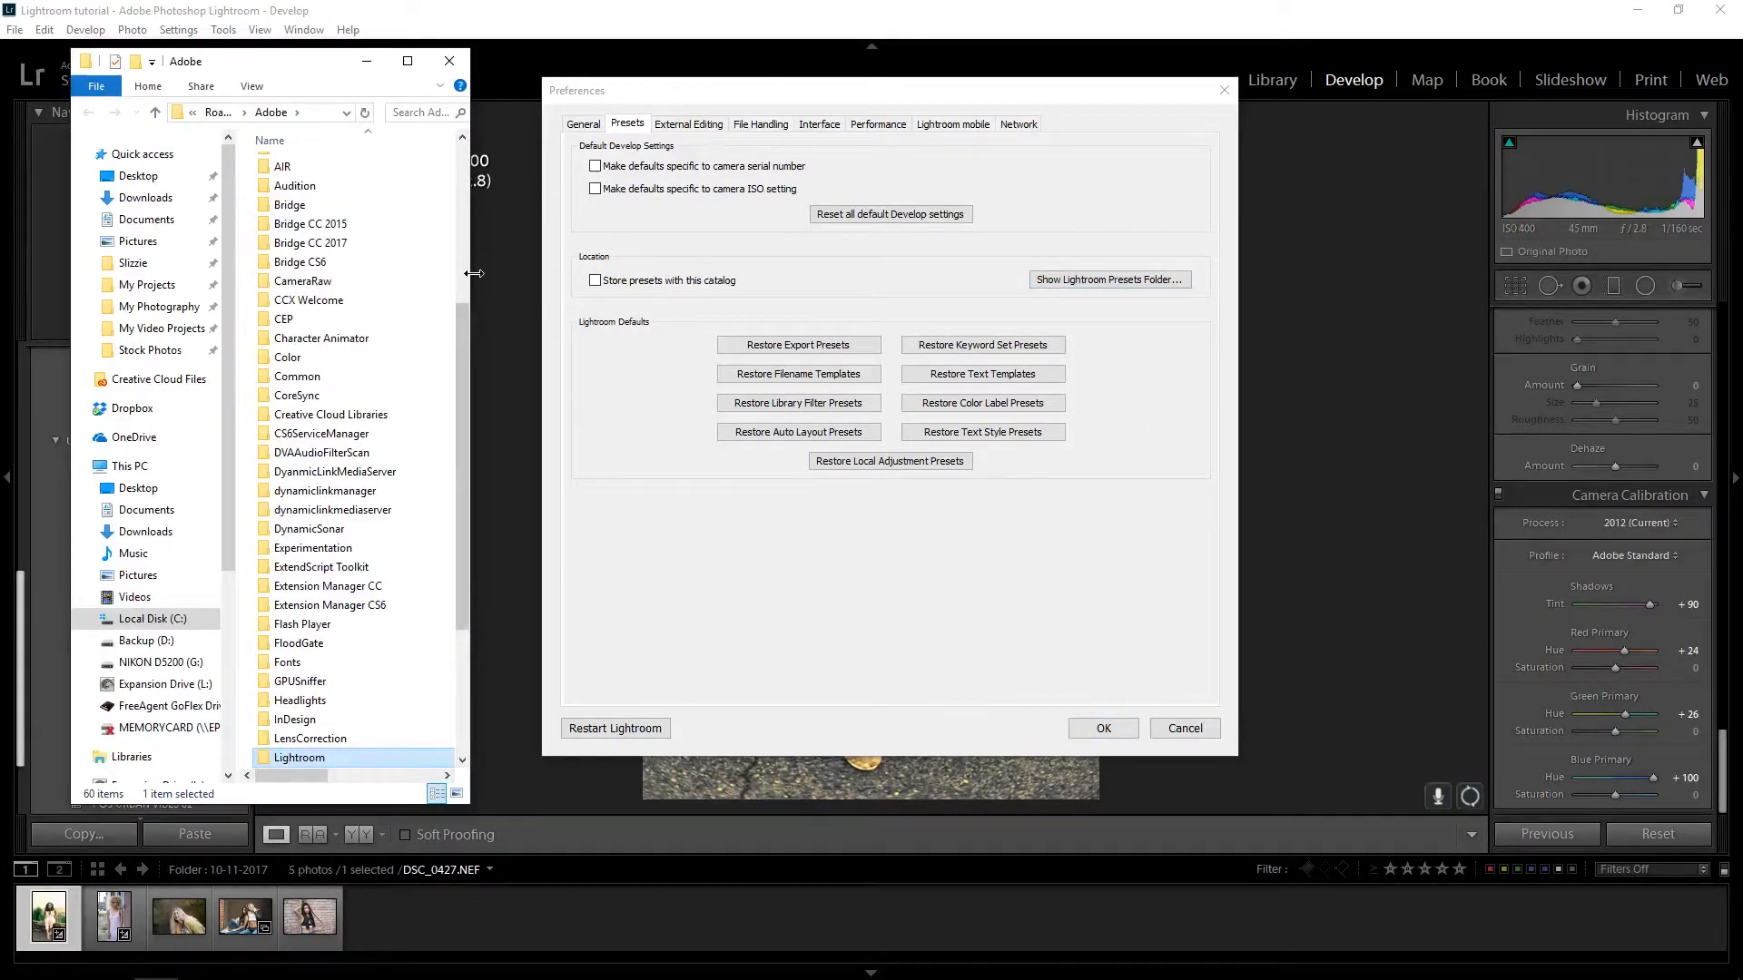
# - Widen the Adobe folder window to show its full path and cancel the Preferences dialog
pyautogui.moveTo(474, 274); pyautogui.dragTo(765, 272)
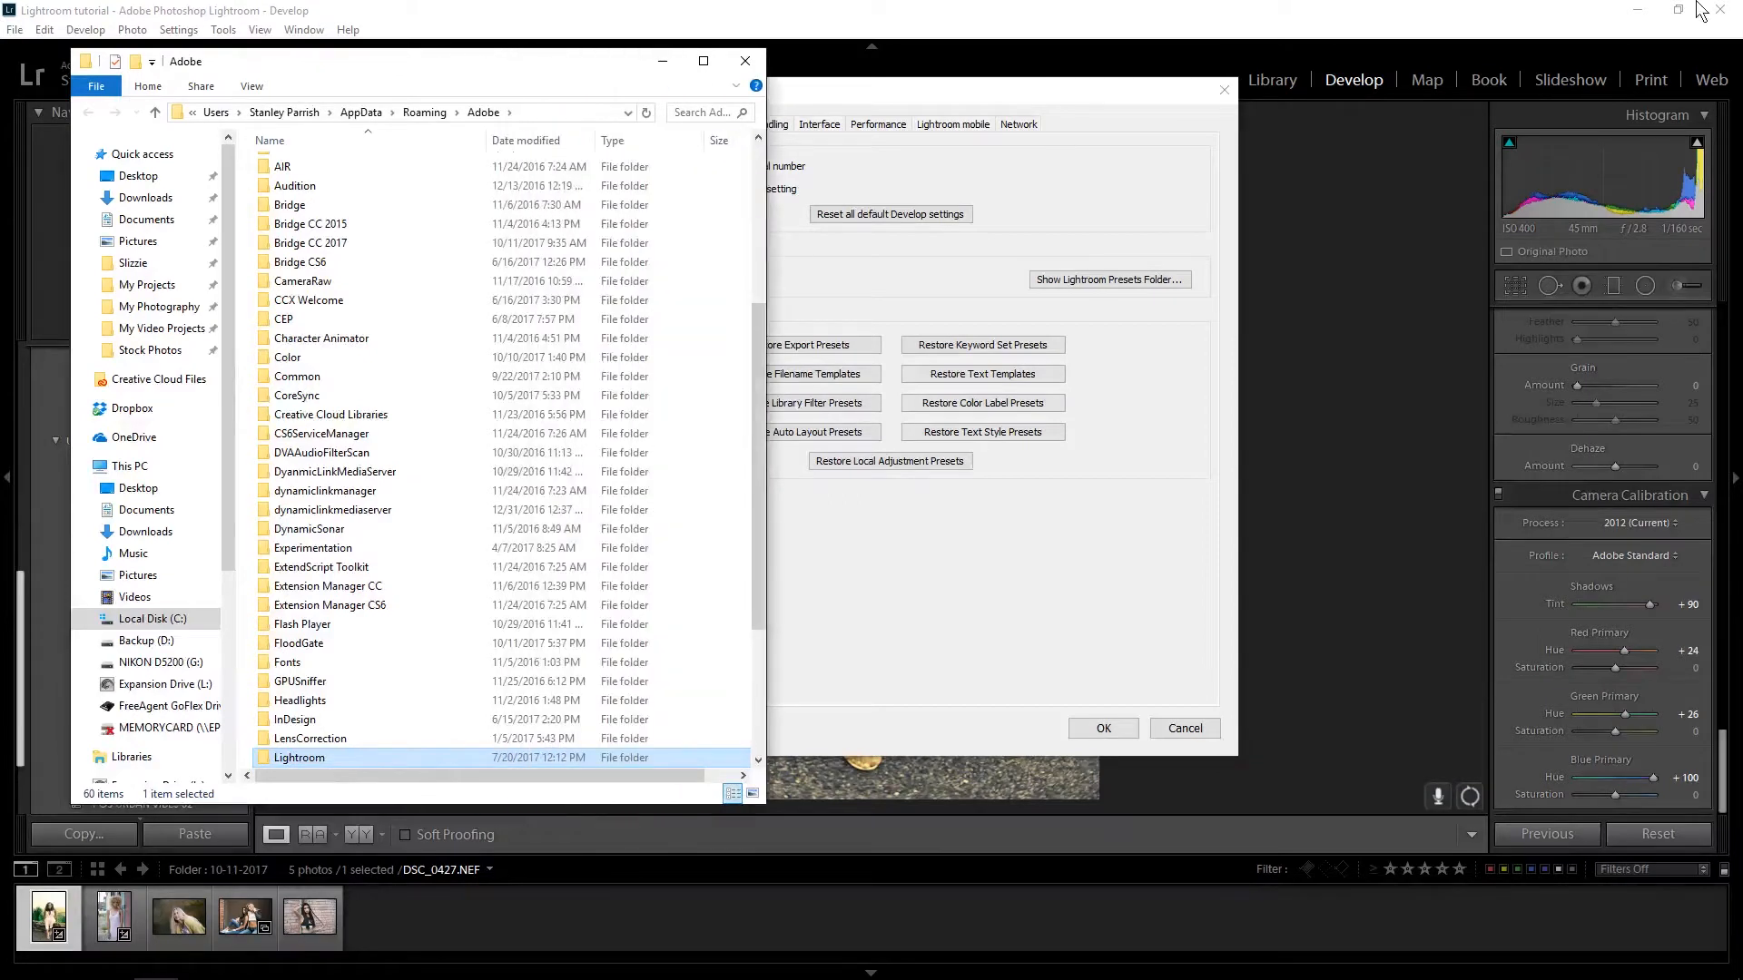
pyautogui.click(1069, 196)
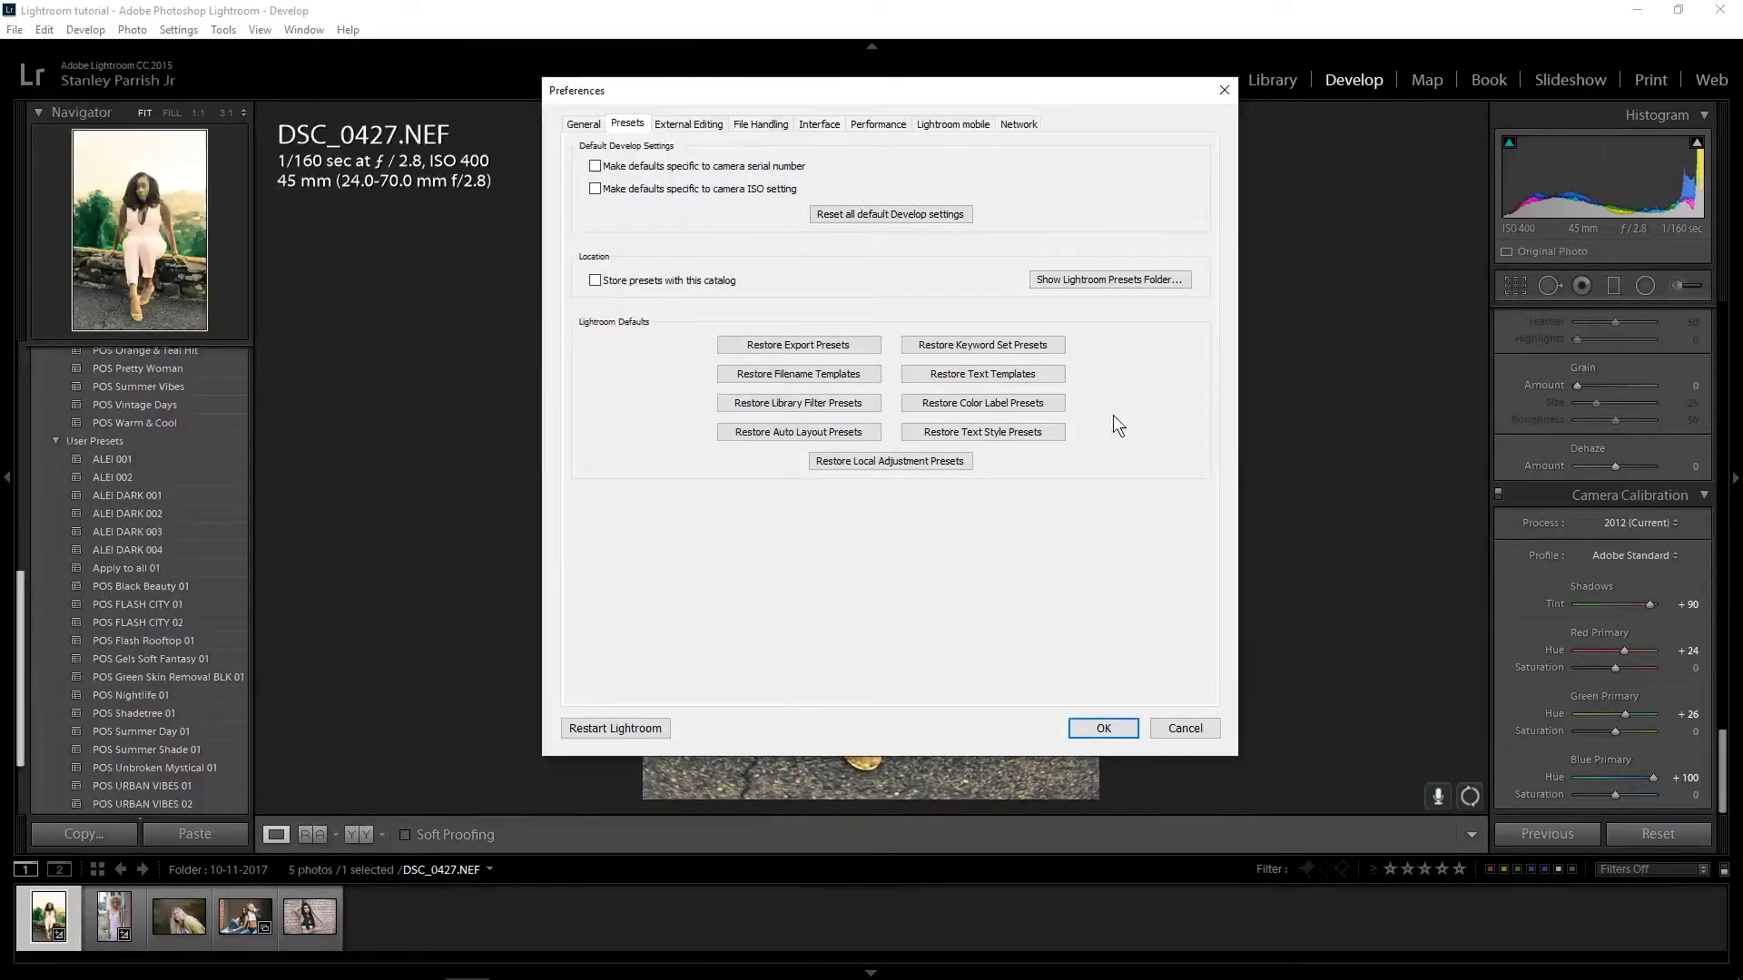
pyautogui.click(1176, 728)
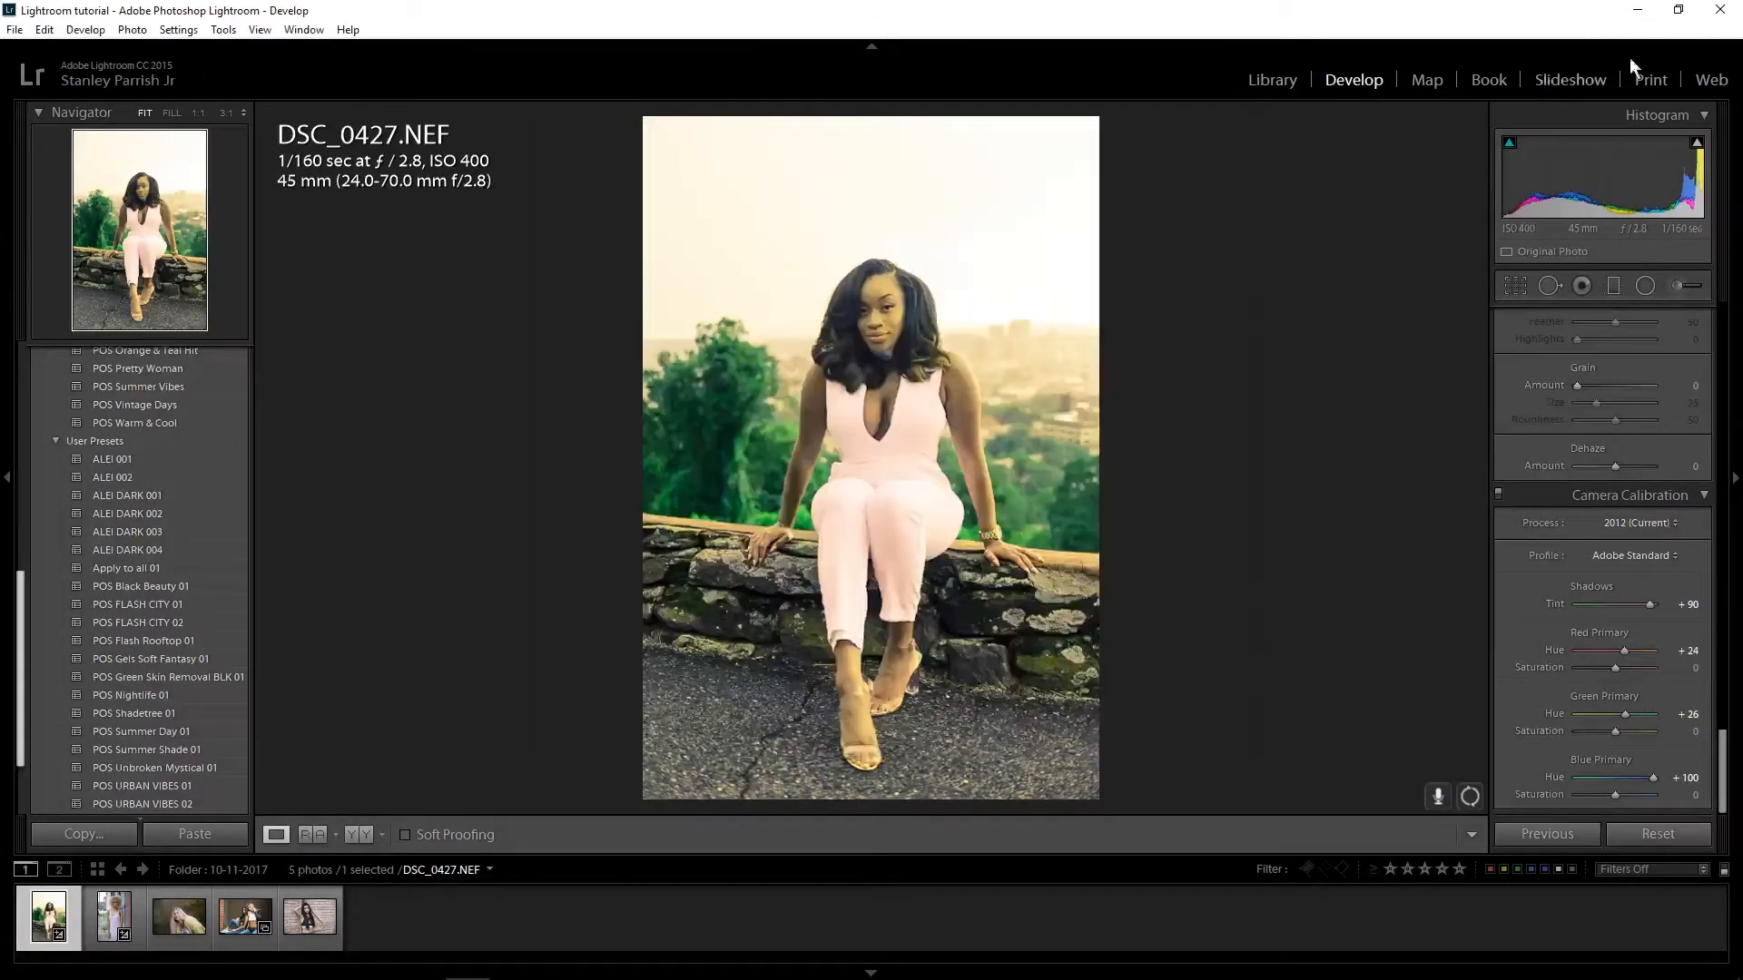
# - Switch to the Adobe folder window in File Explorer, maximize it, and open the Develop Presets folder inside Lightroom
pyautogui.click(1639, 13)
pyautogui.click(1679, 10)
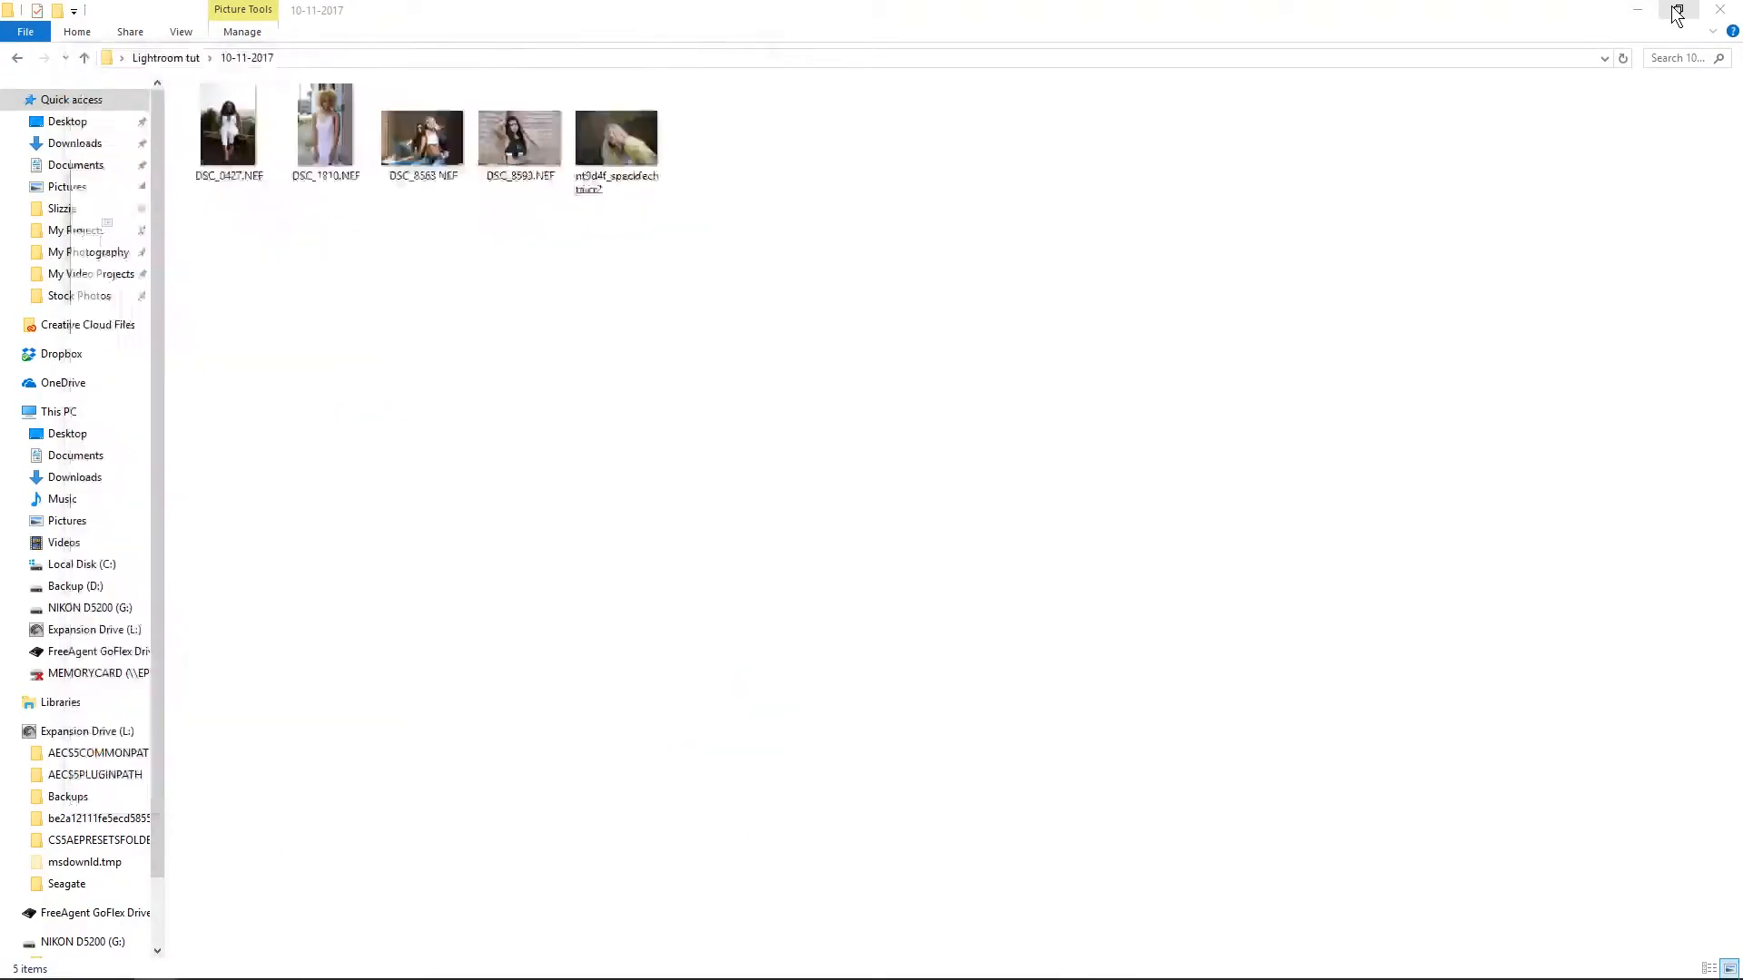
pyautogui.click(550, 85)
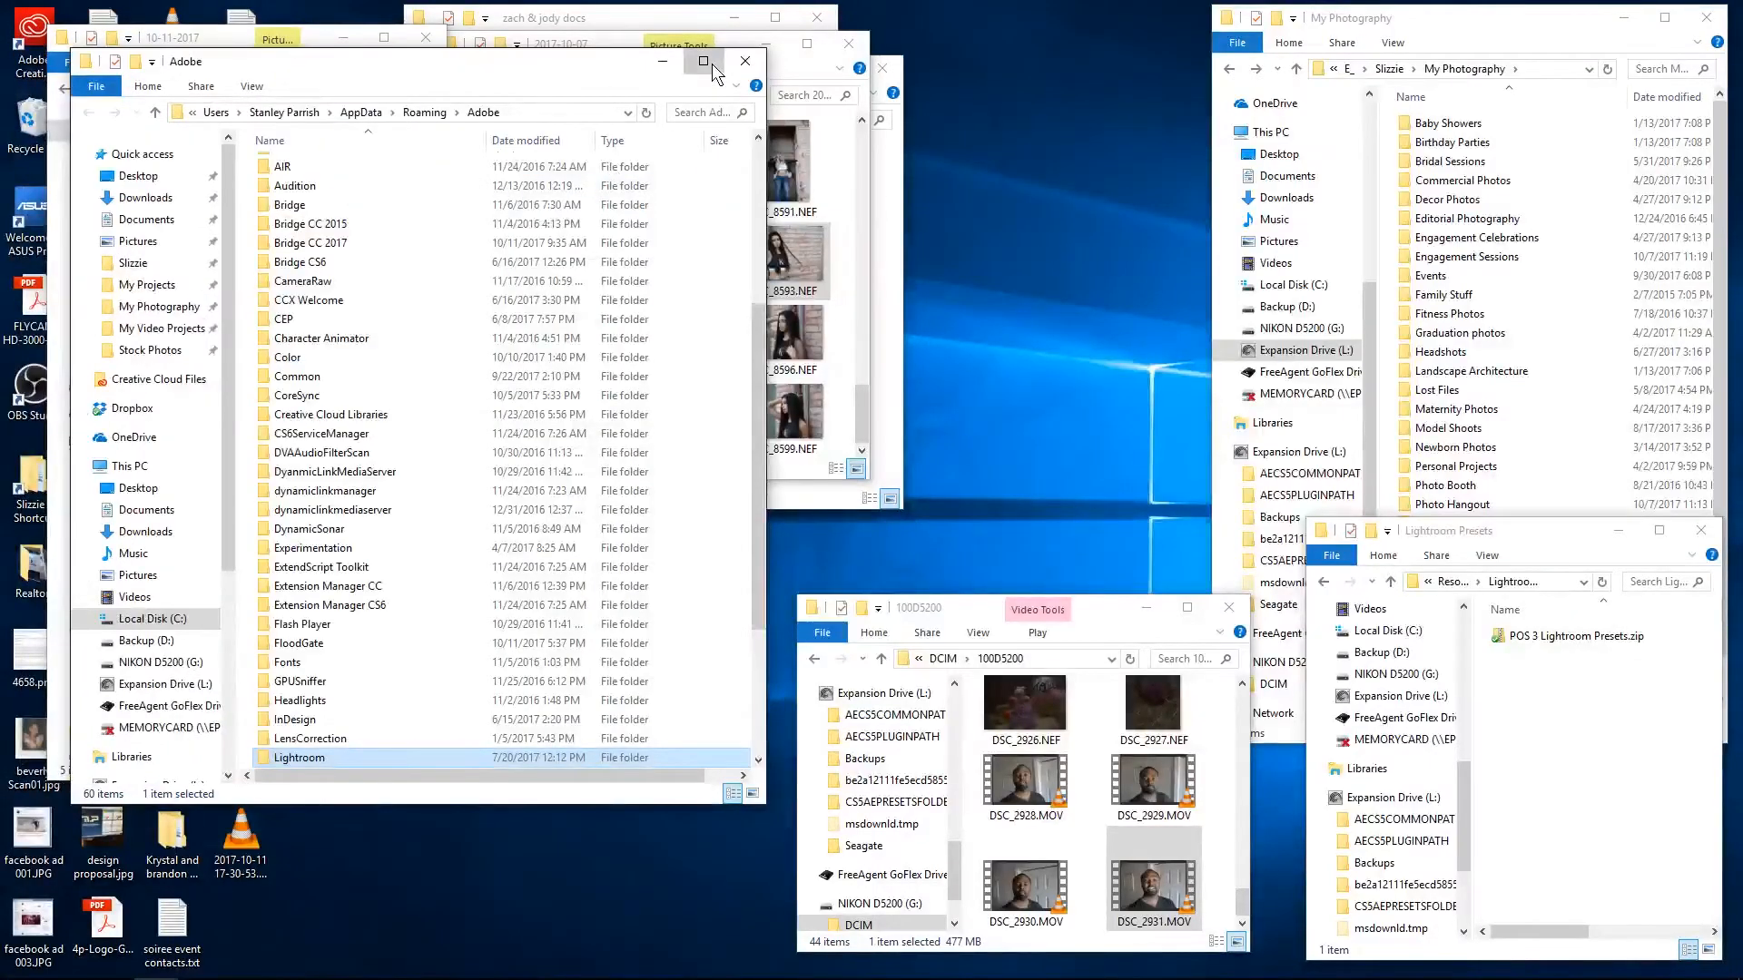
pyautogui.click(712, 64)
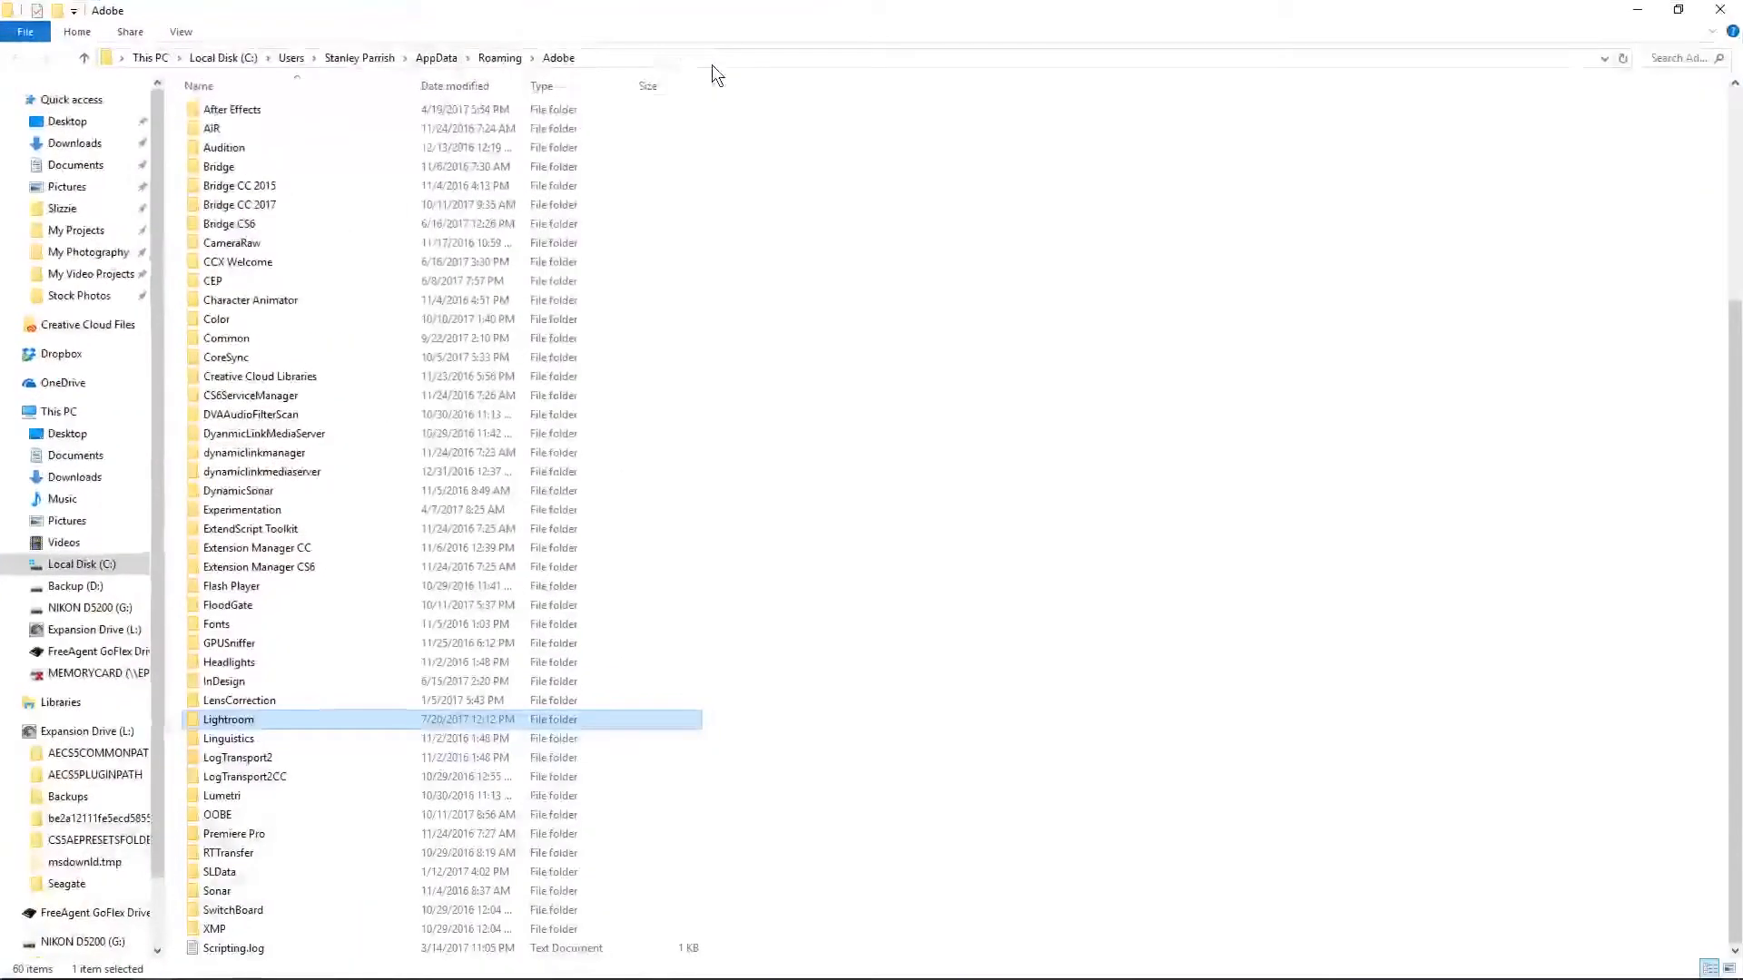
pyautogui.doubleClick(224, 721)
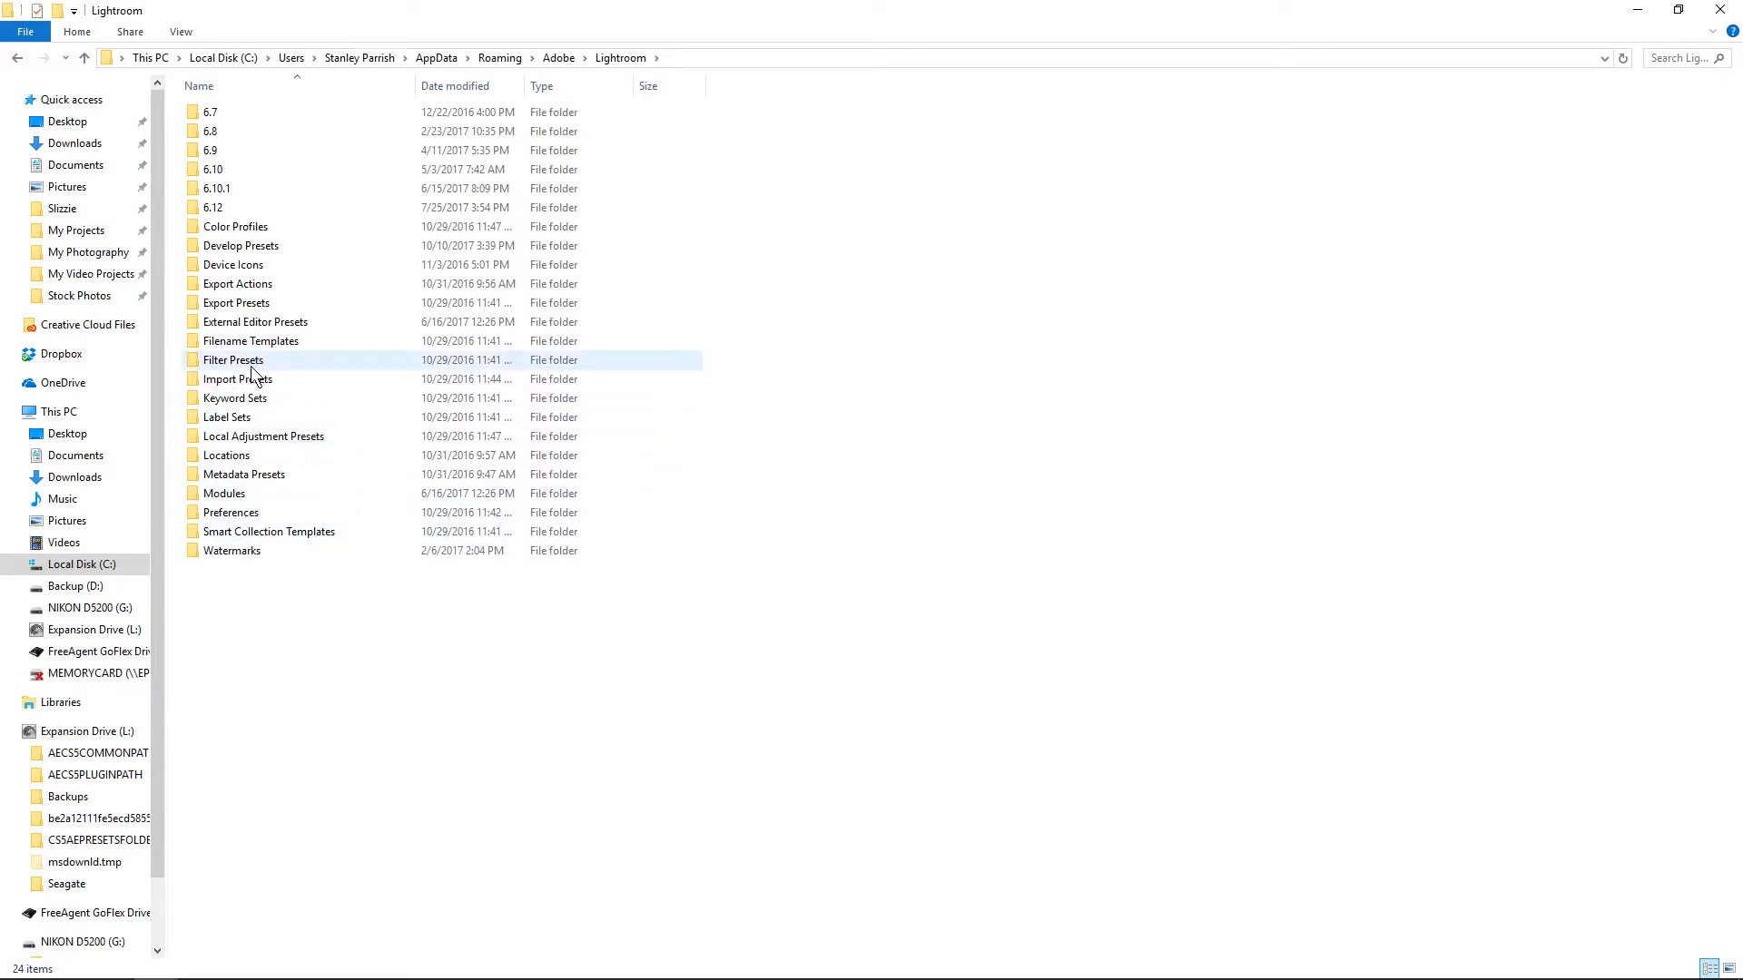
pyautogui.doubleClick(234, 246)
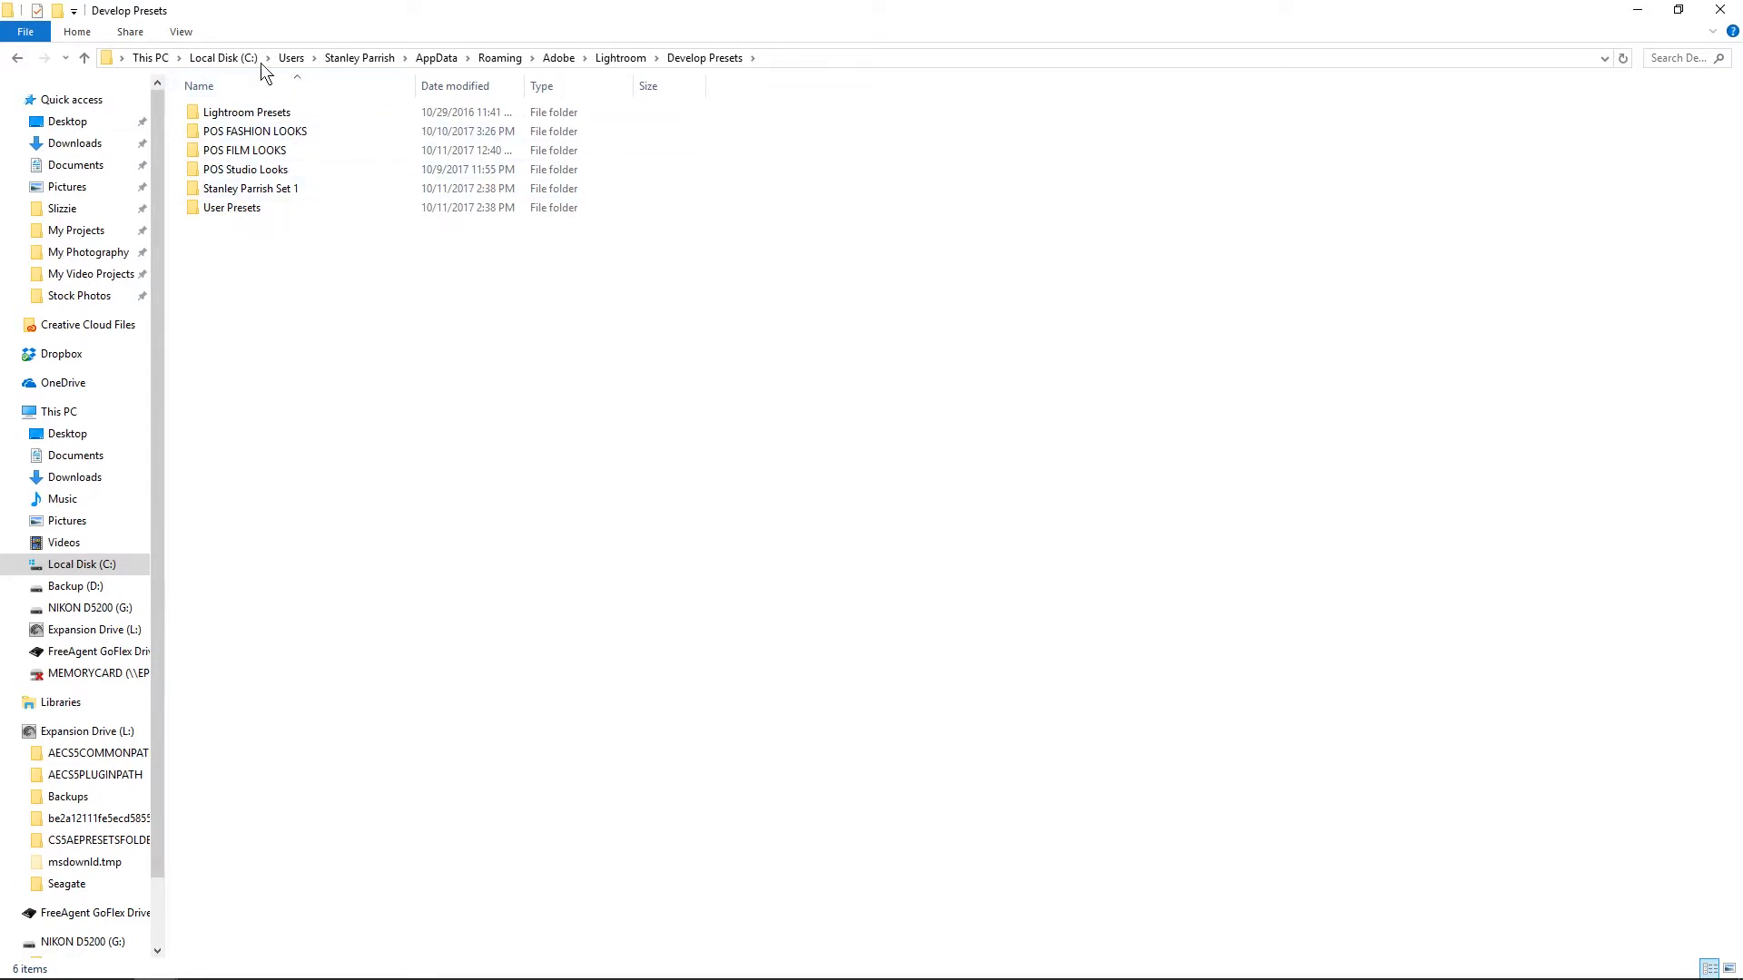
# - Restore the Develop Presets window, open the desktop folder POS 3 Lightroom Presets, and widen and place its window beside it
pyautogui.press('super+Down')
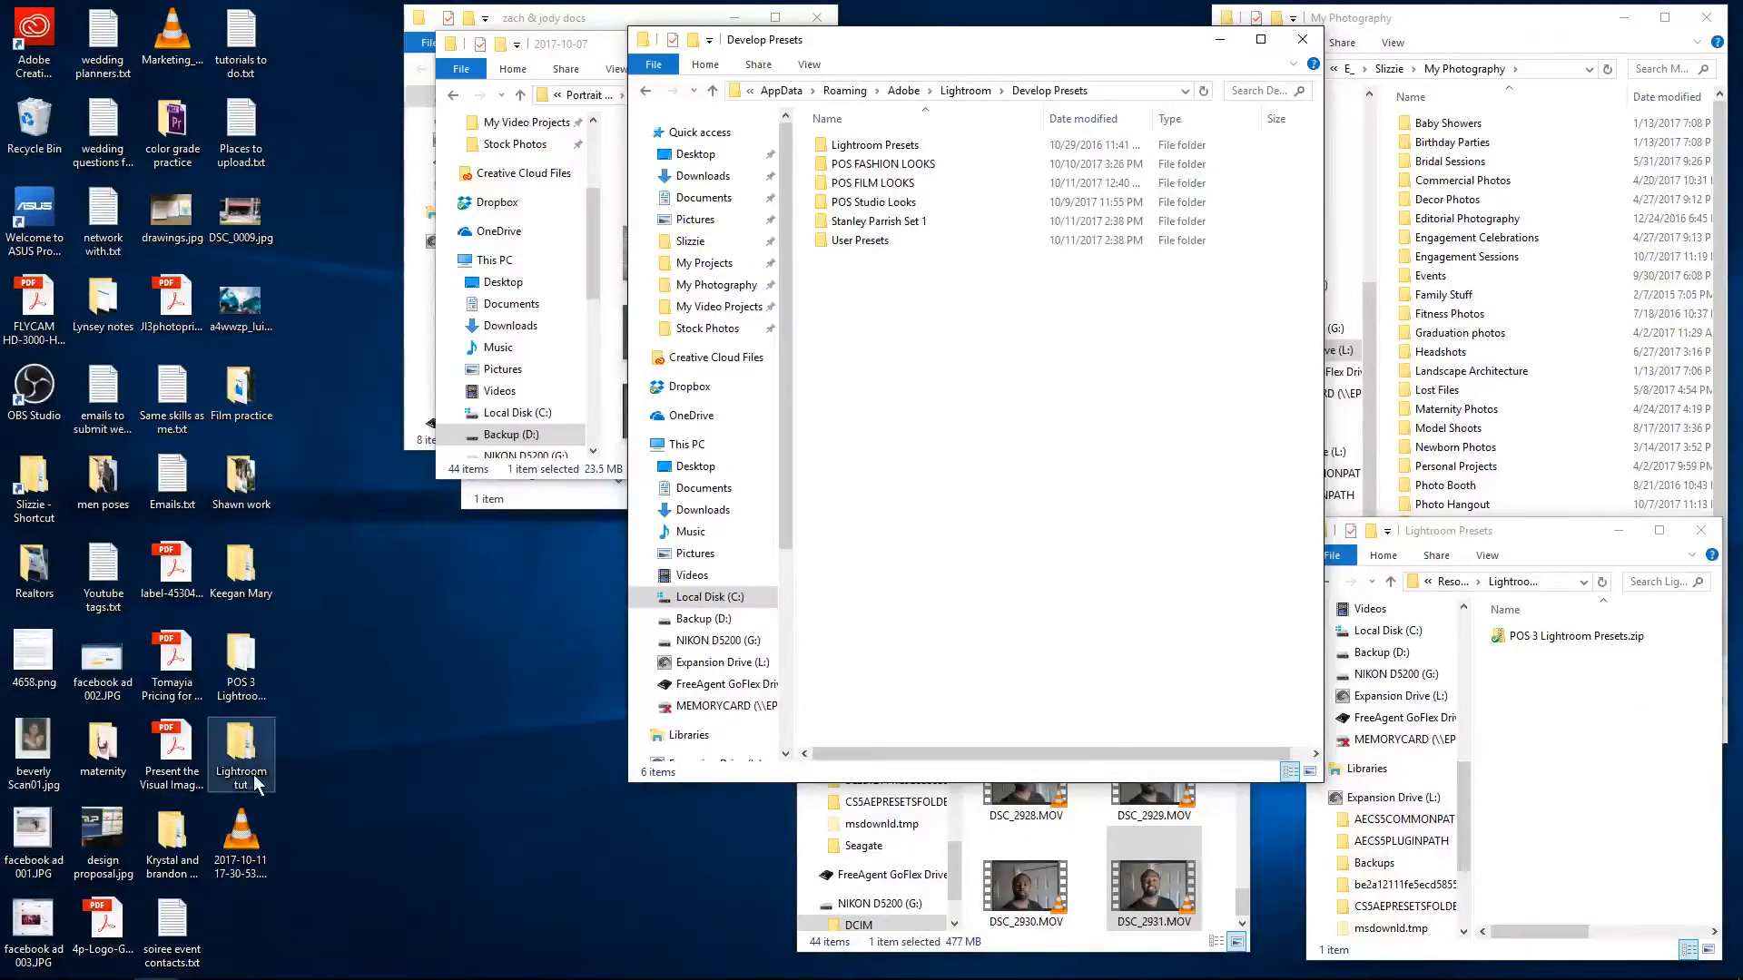
pyautogui.click(253, 694)
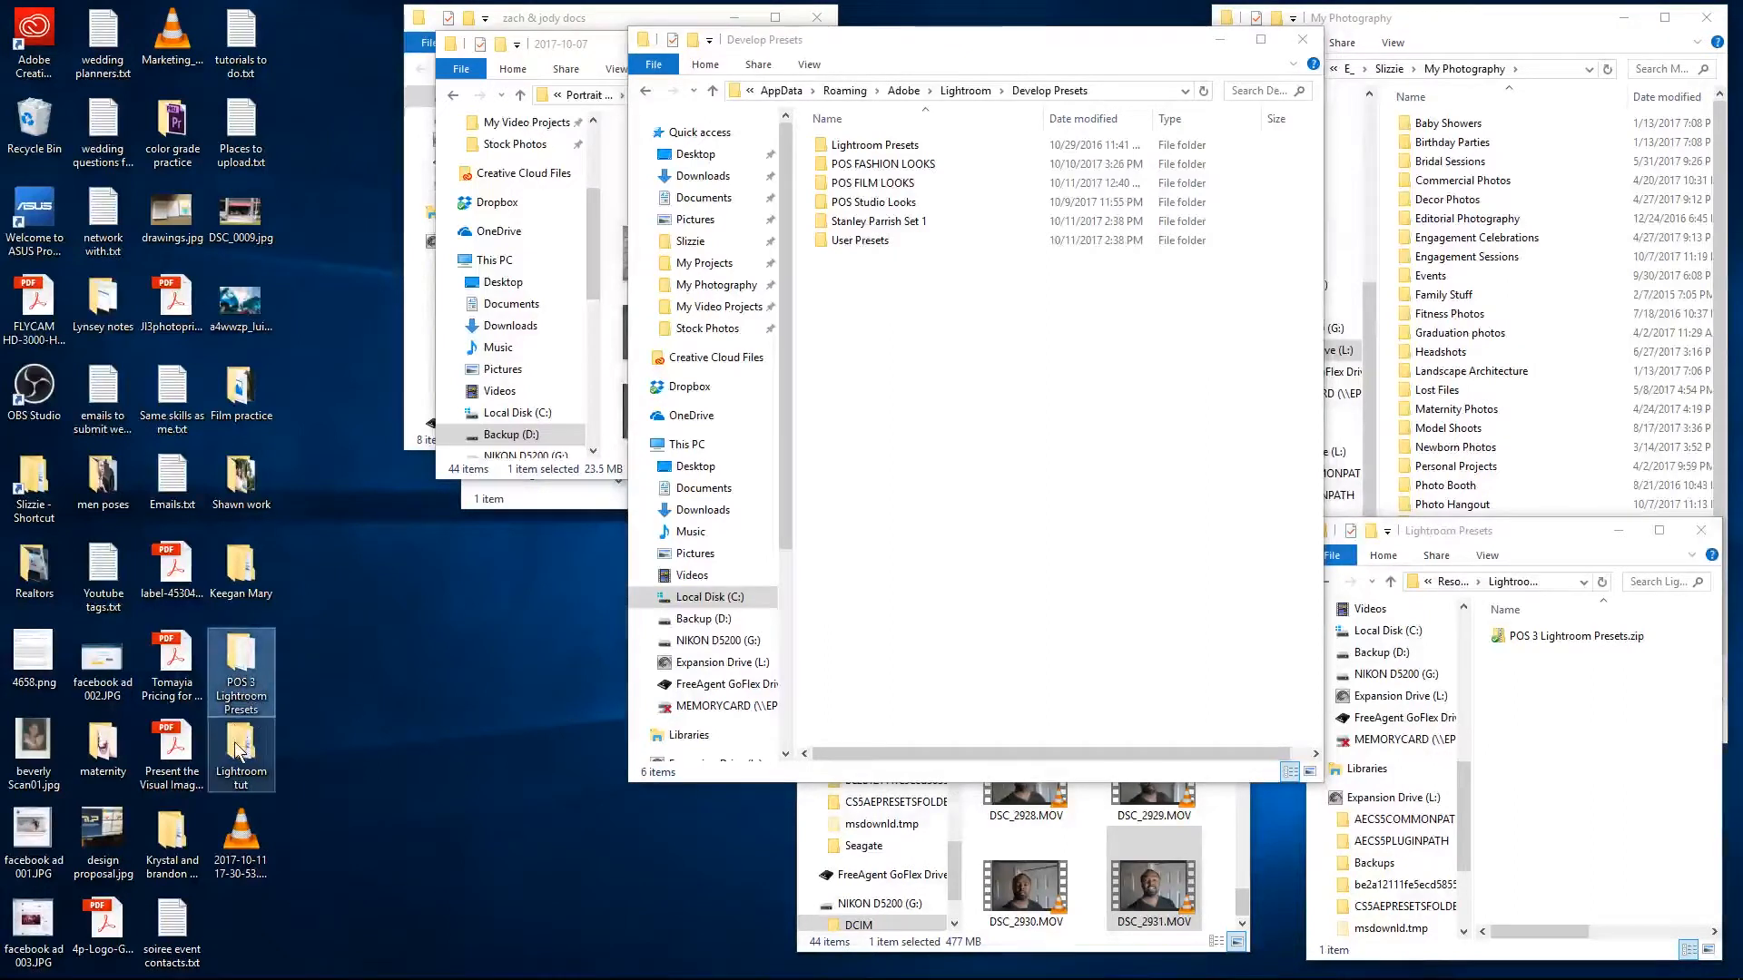
pyautogui.doubleClick(245, 670)
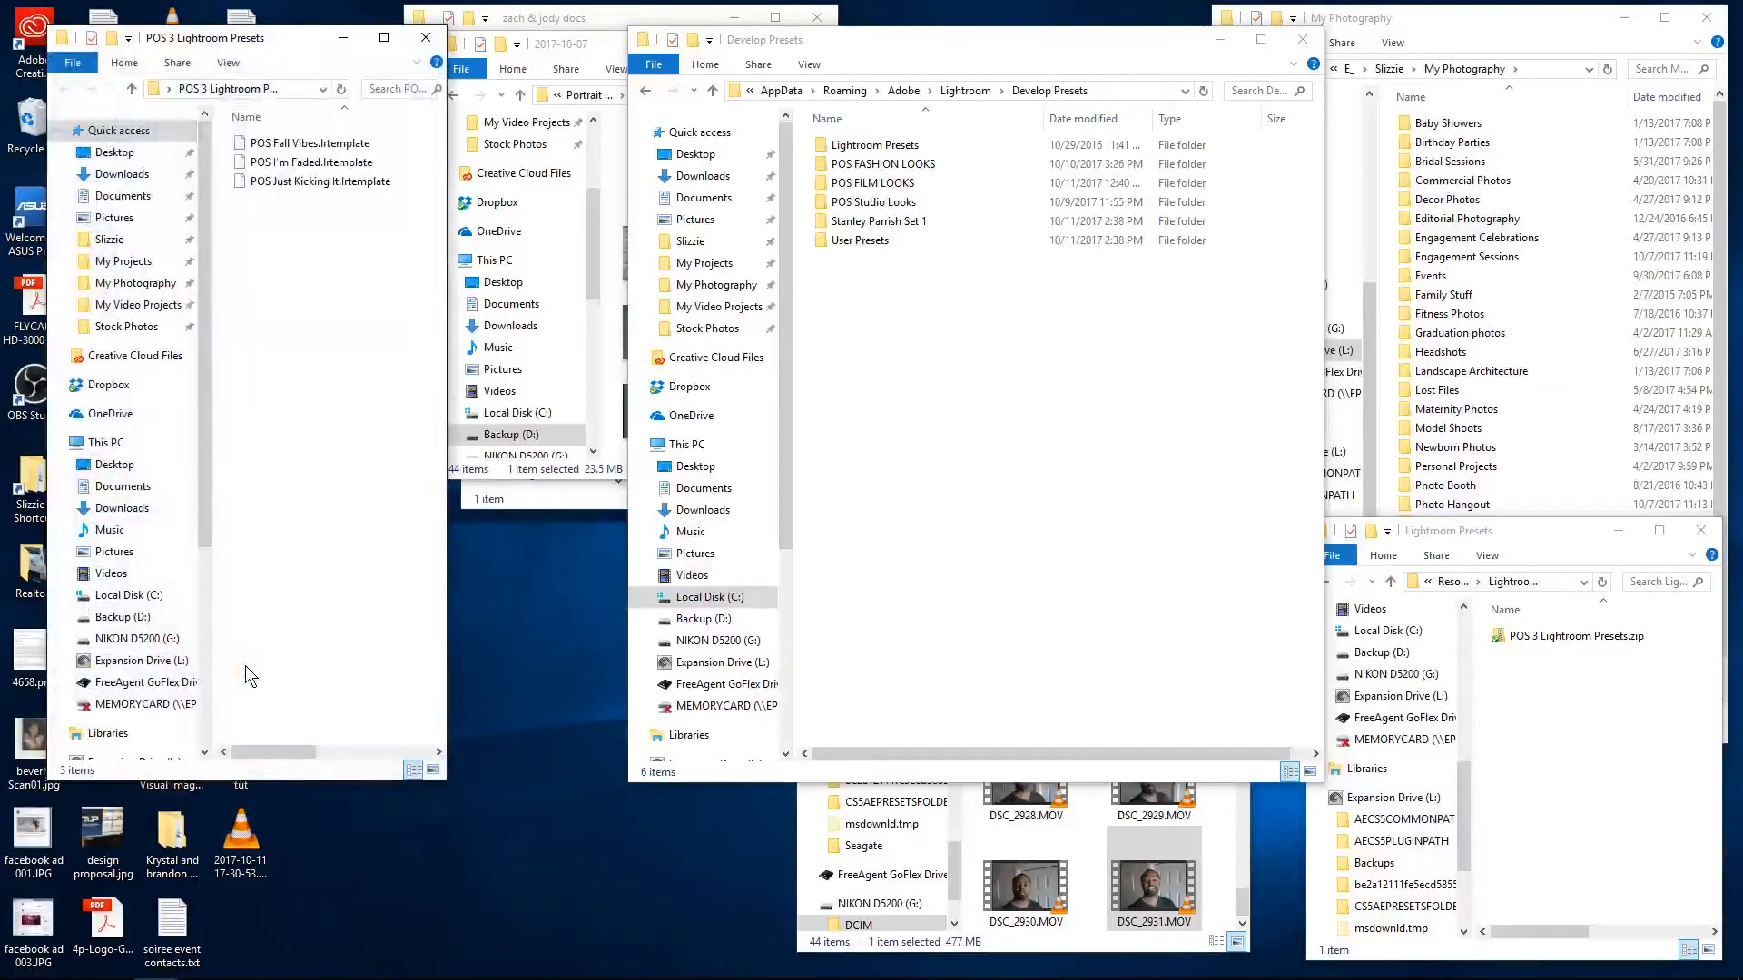
pyautogui.moveTo(449, 351); pyautogui.dragTo(524, 351)
pyautogui.moveTo(327, 37); pyautogui.dragTo(308, 76)
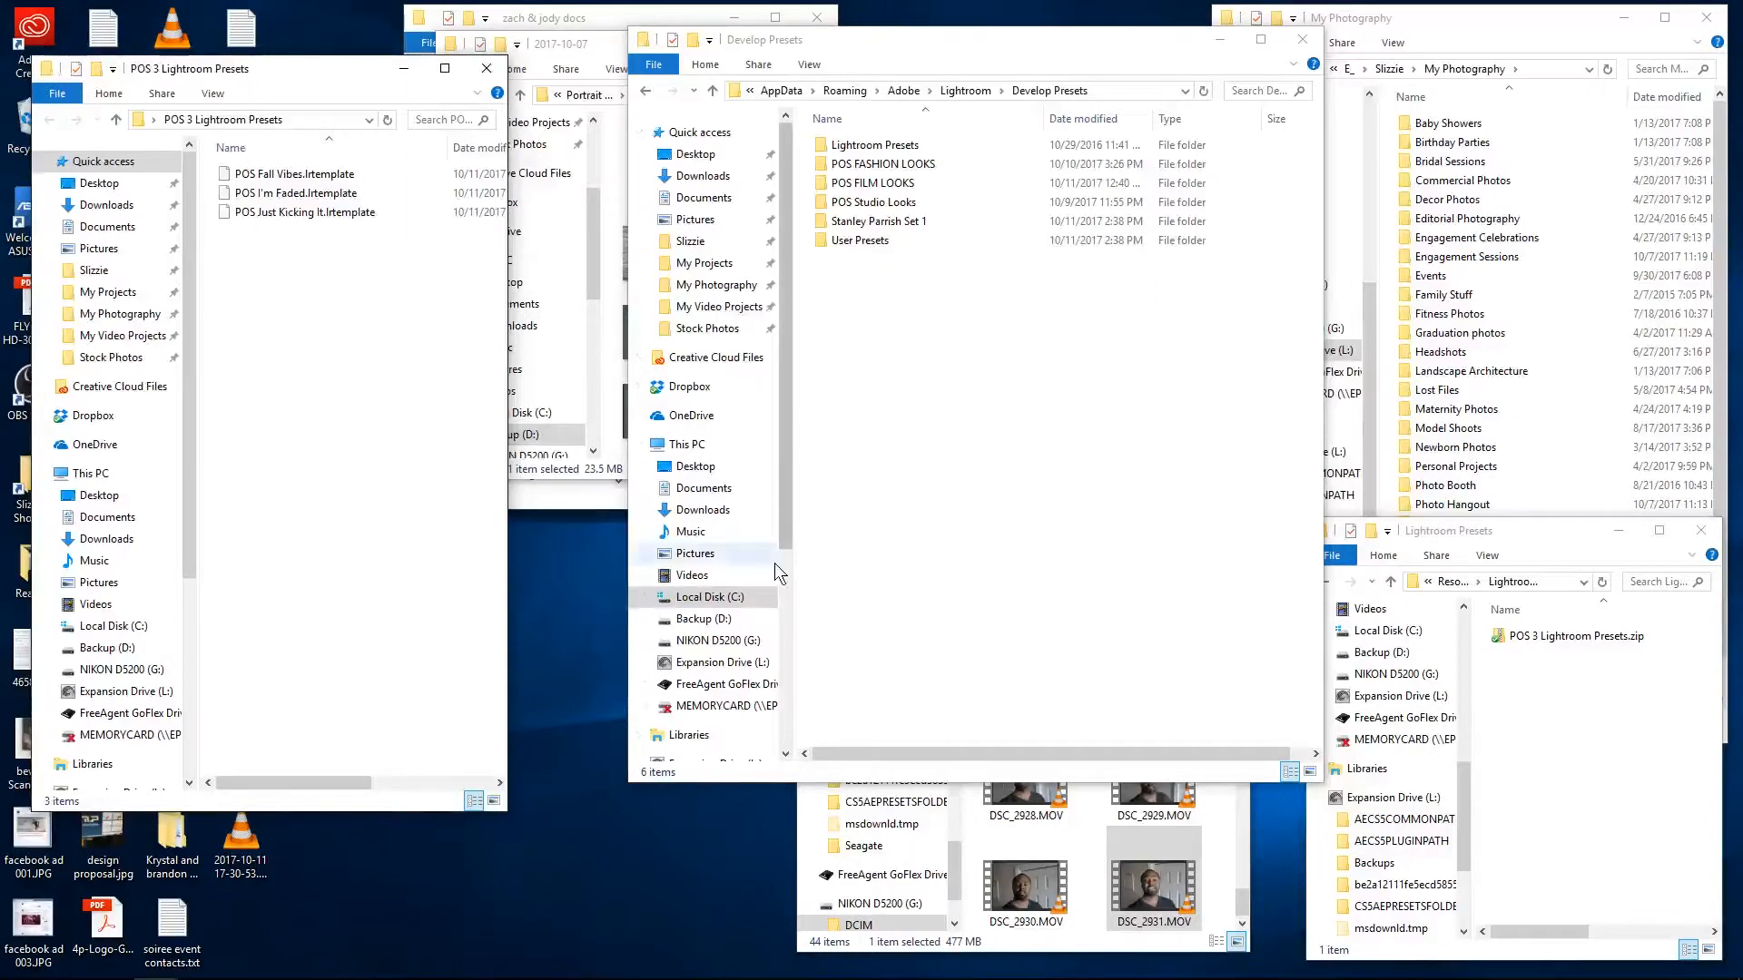
# - Look inside the User Presets folder and return to the Develop Presets folder
pyautogui.doubleClick(860, 240)
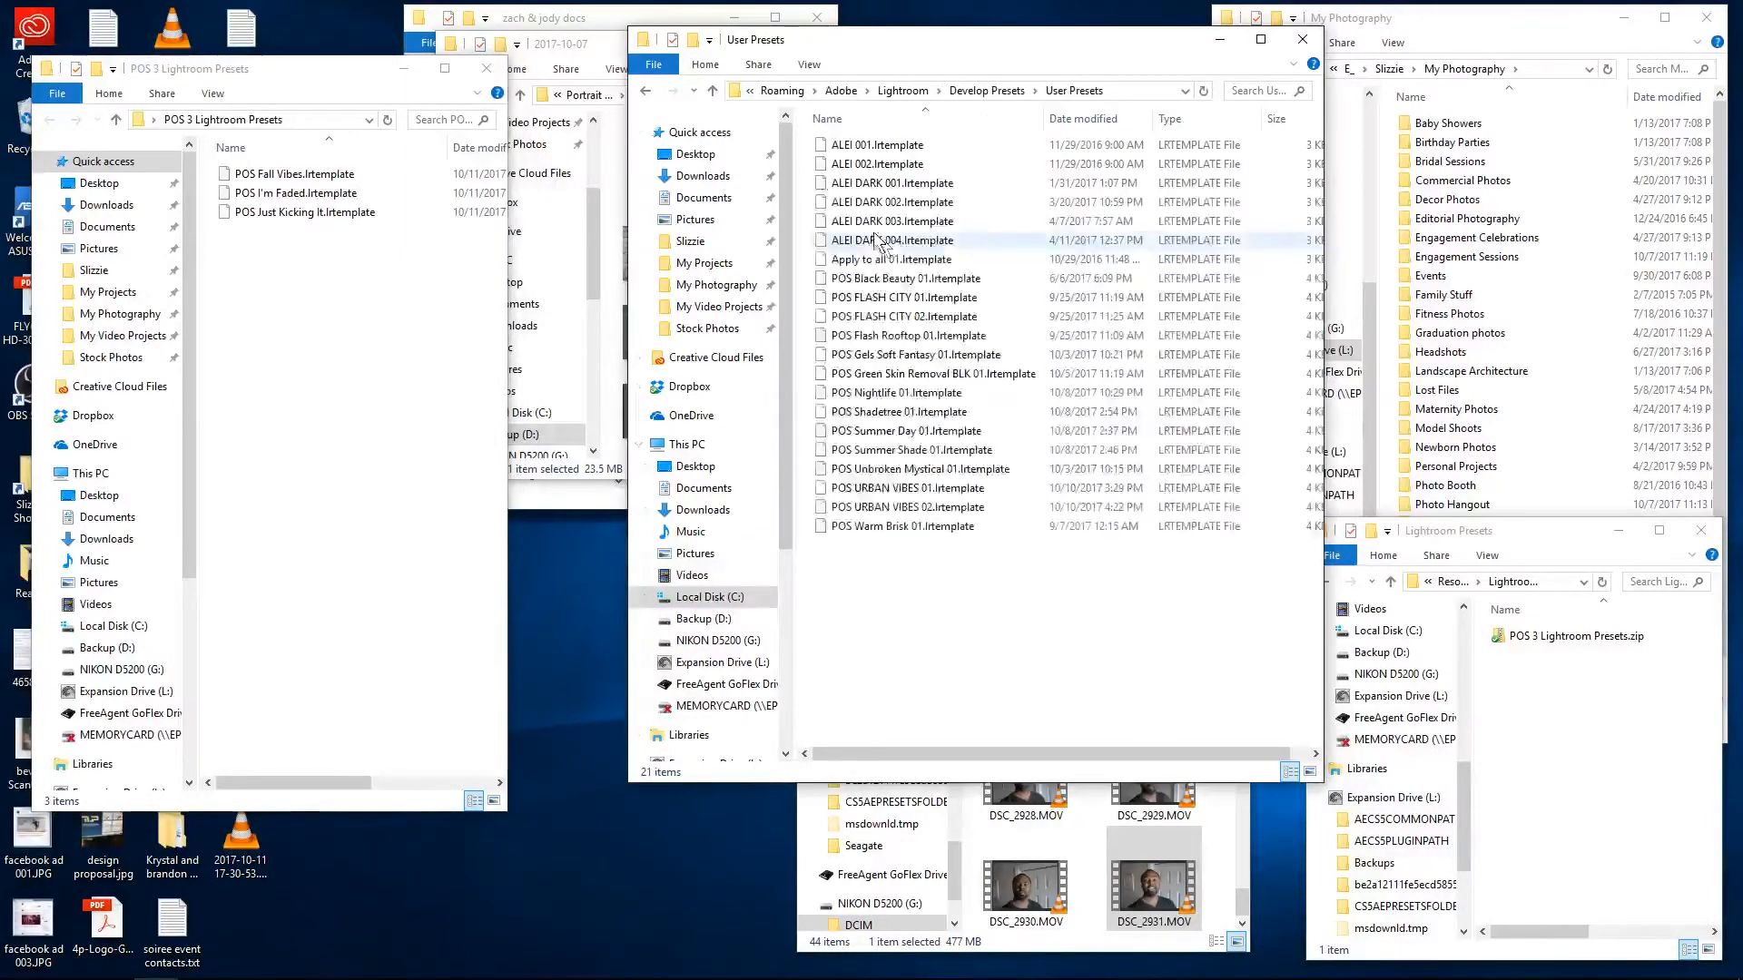
pyautogui.click(647, 91)
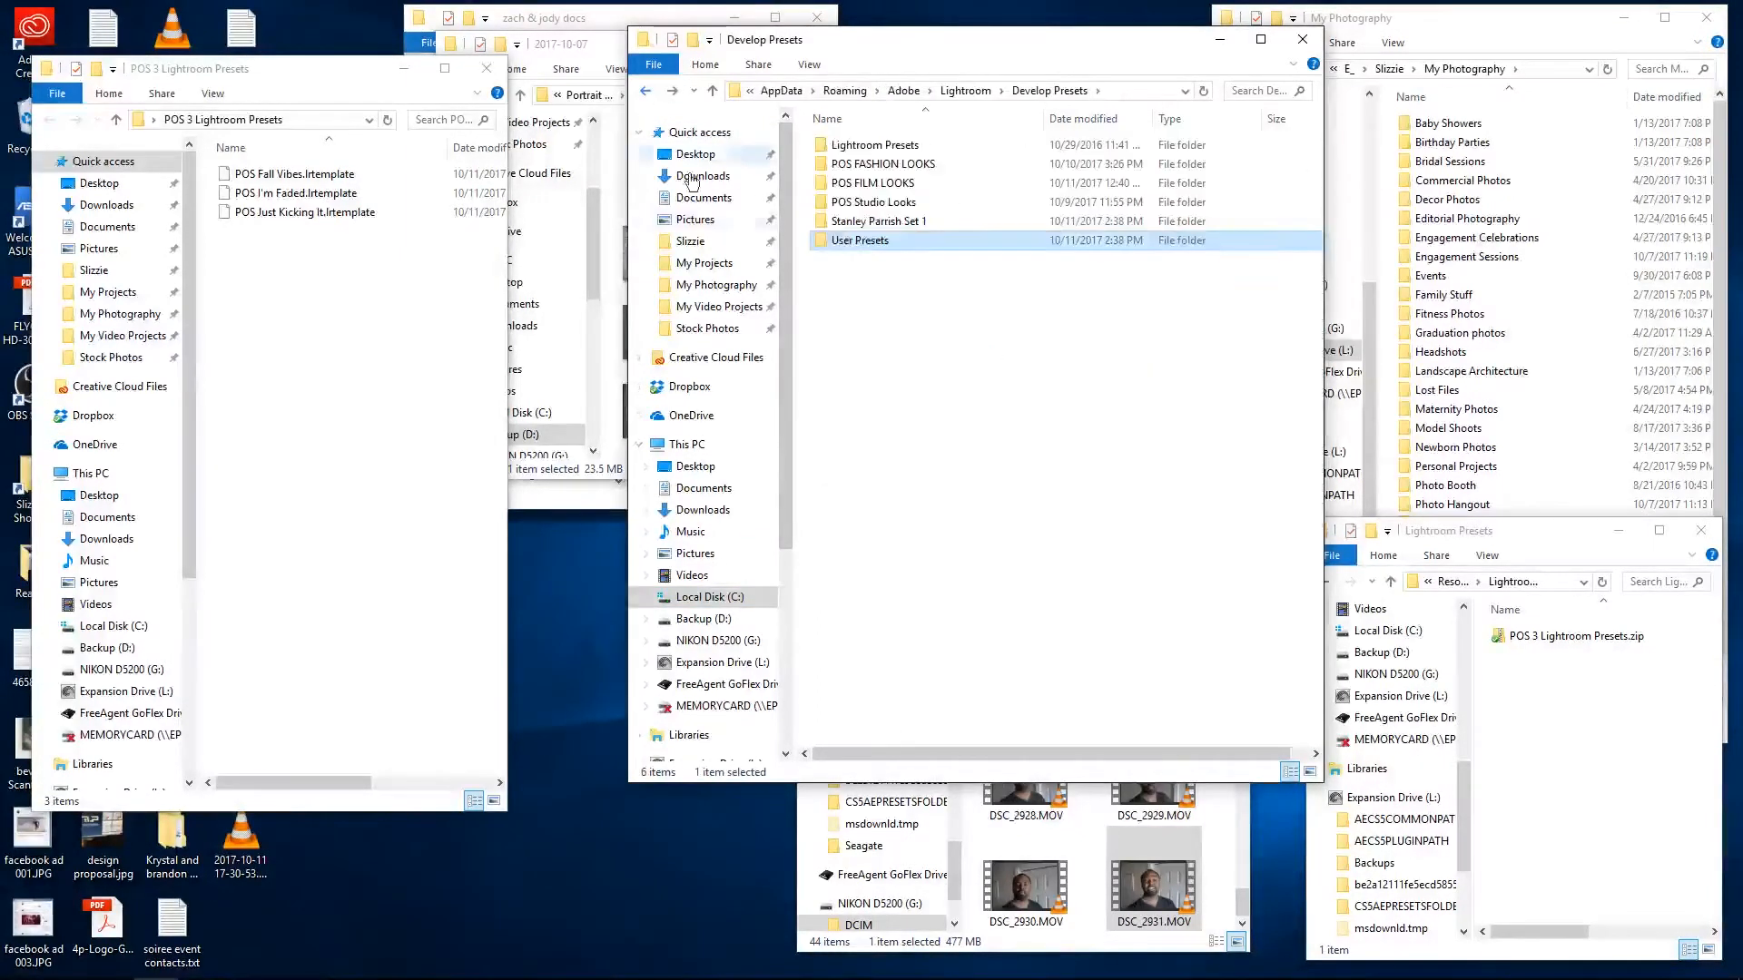
pyautogui.click(869, 327)
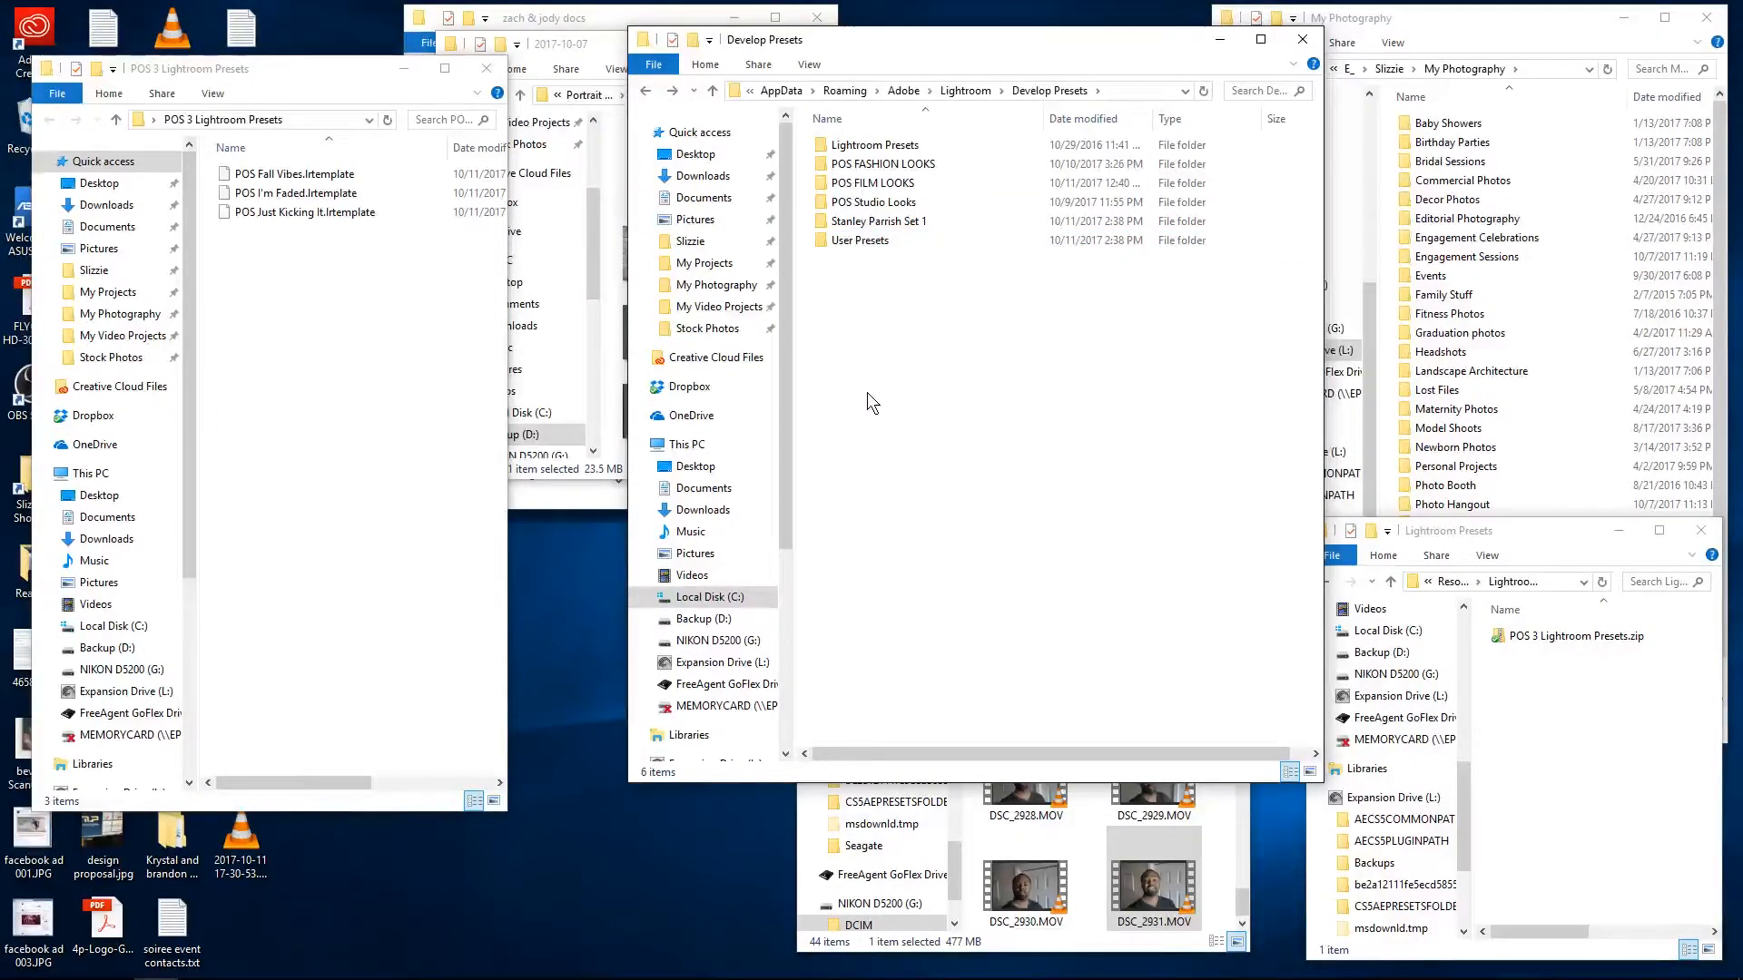
# - Create a folder in Develop Presets named with the owner's first name followed by "Free Presets"
pyautogui.hotkey('ctrl', 'shift', 'n')
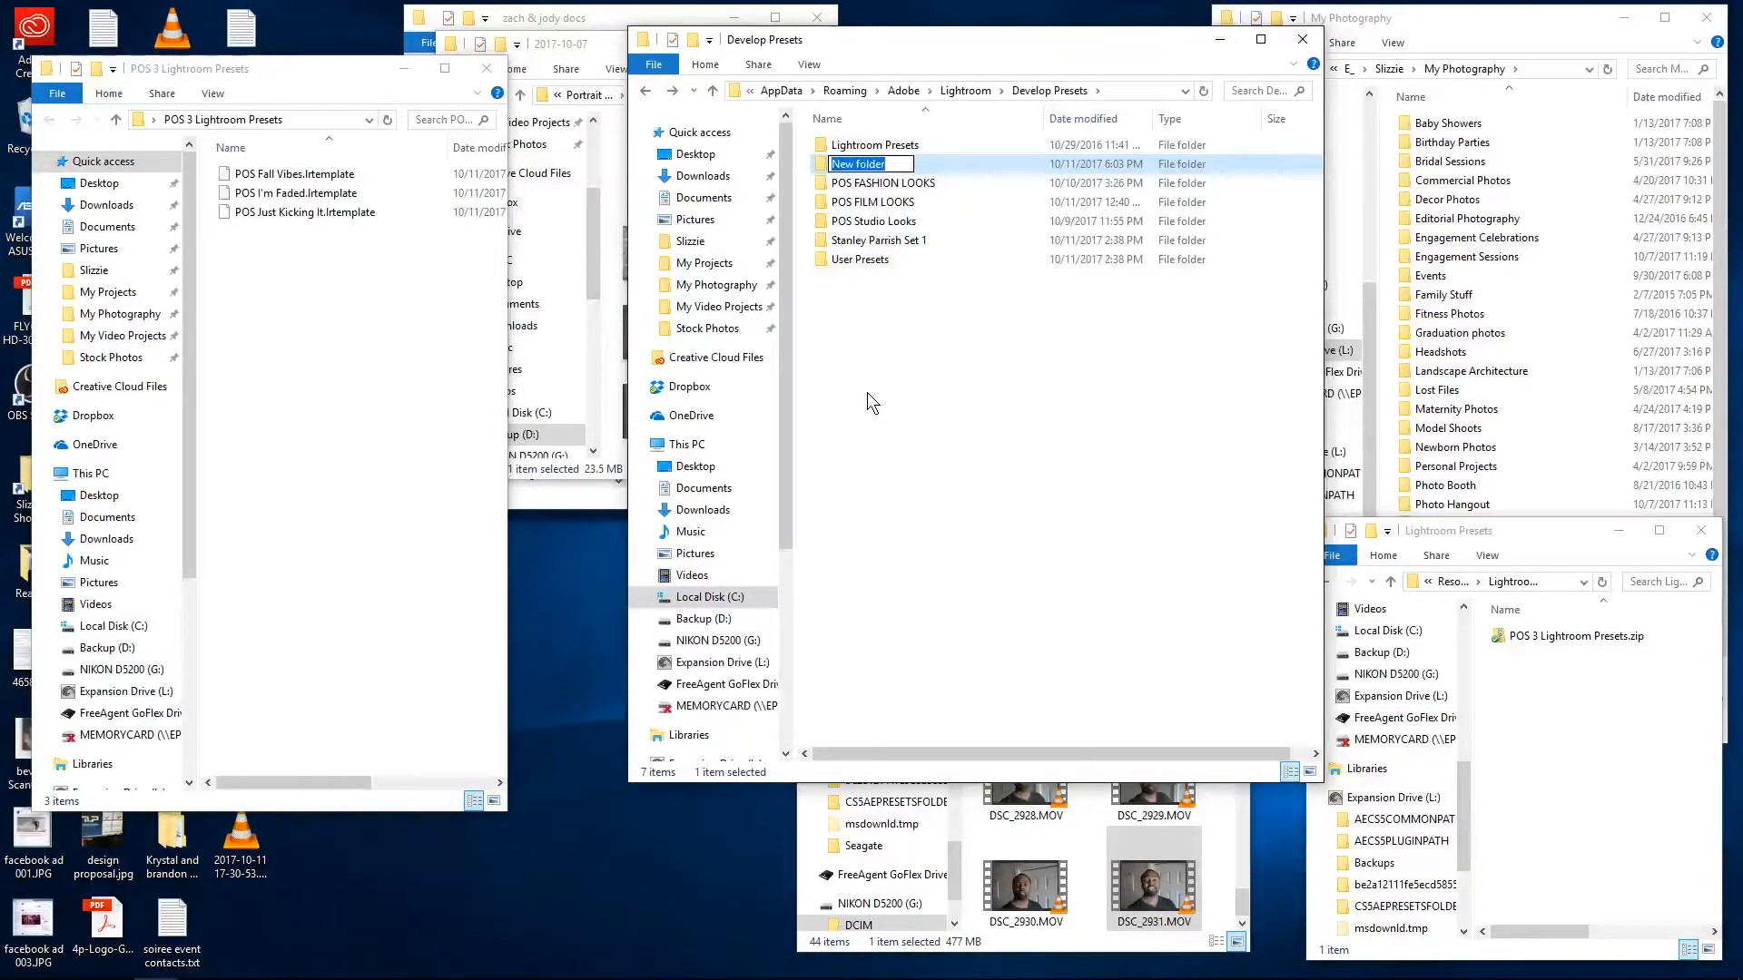
pyautogui.write('St')
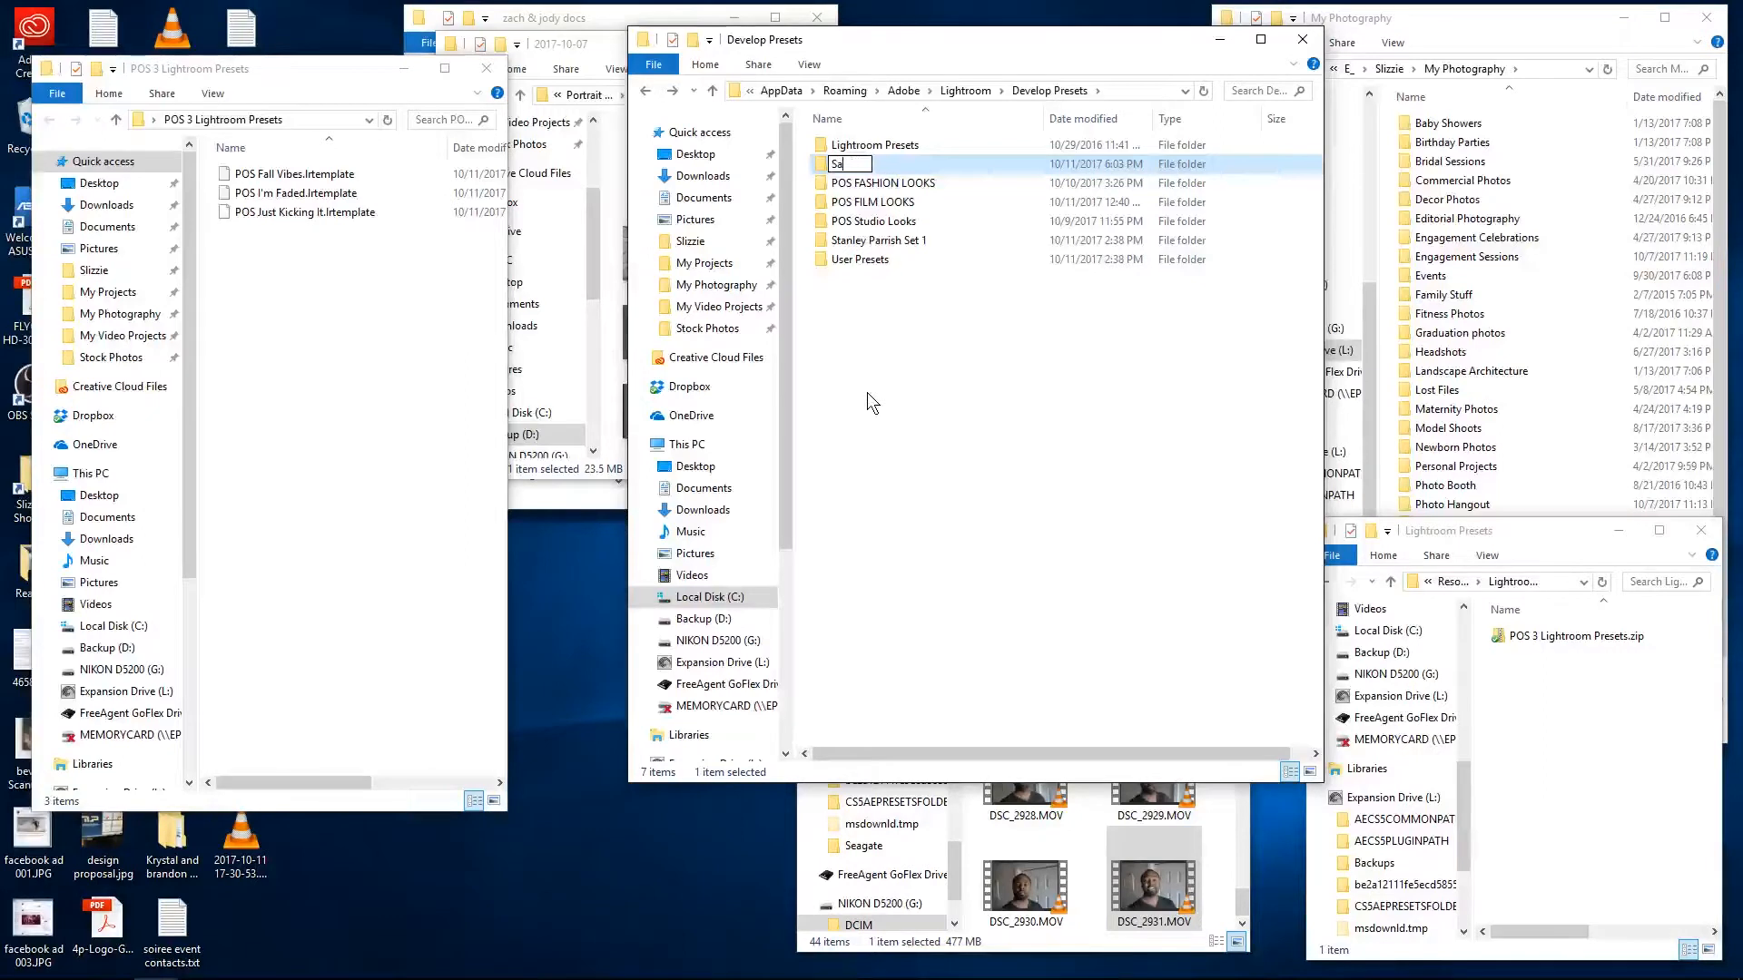
pyautogui.write('anle')
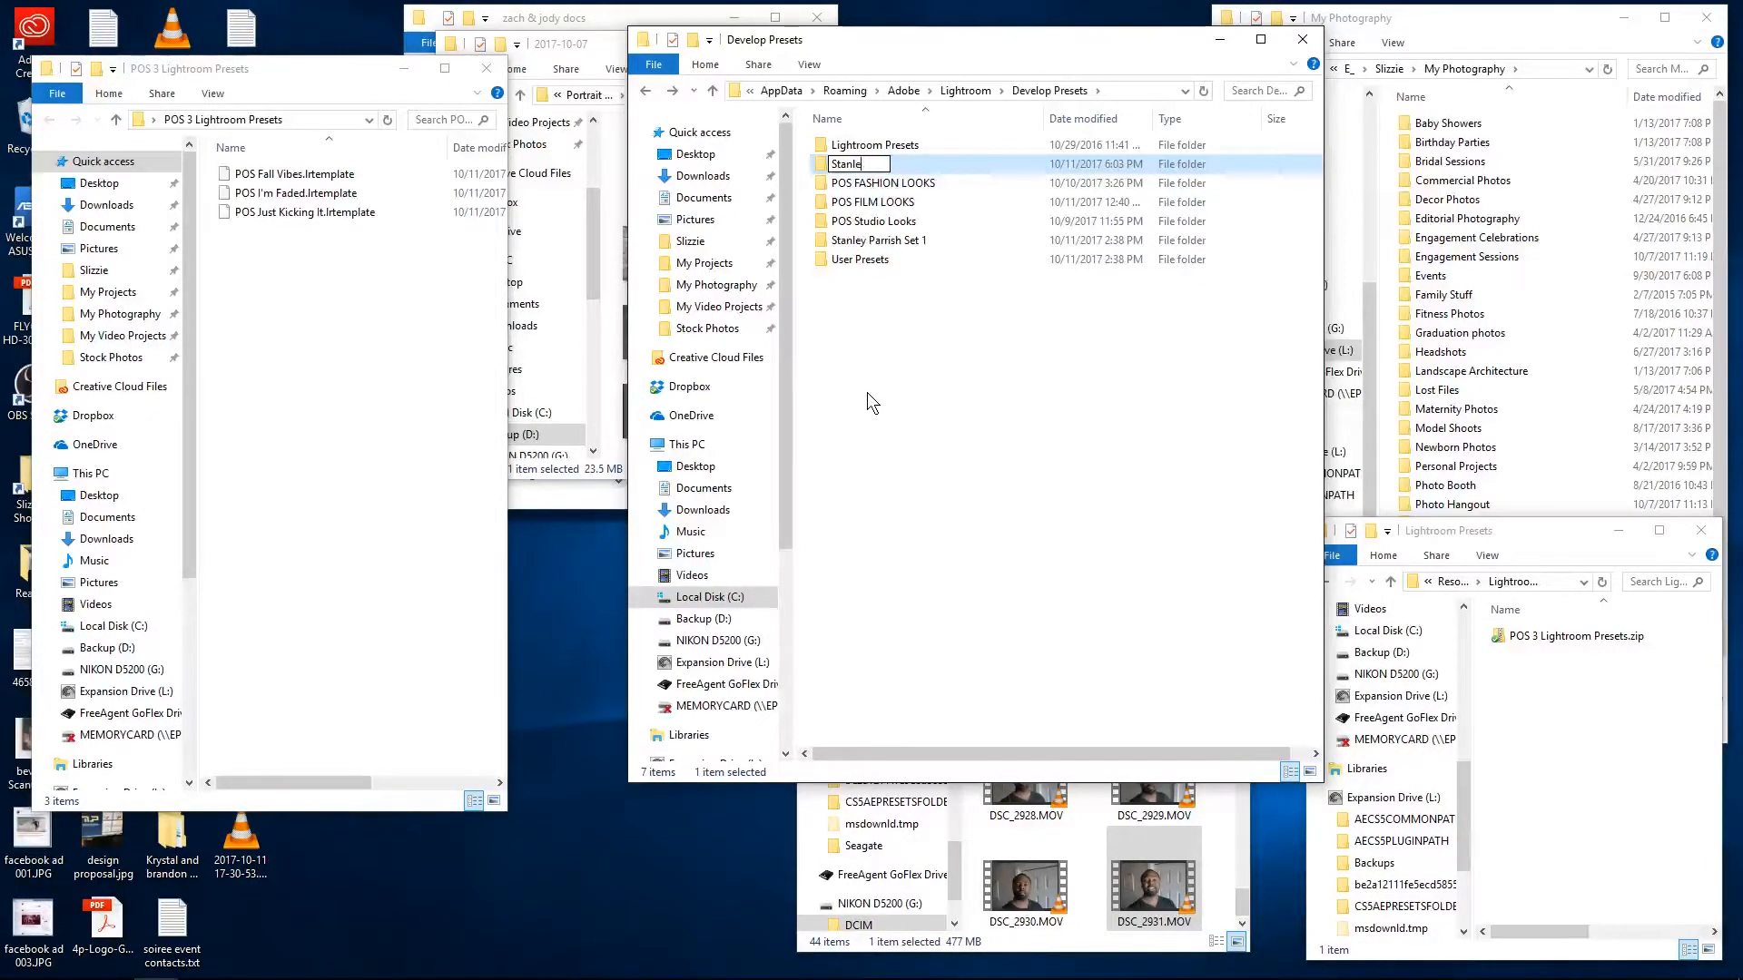
pyautogui.write('y Free Presets')
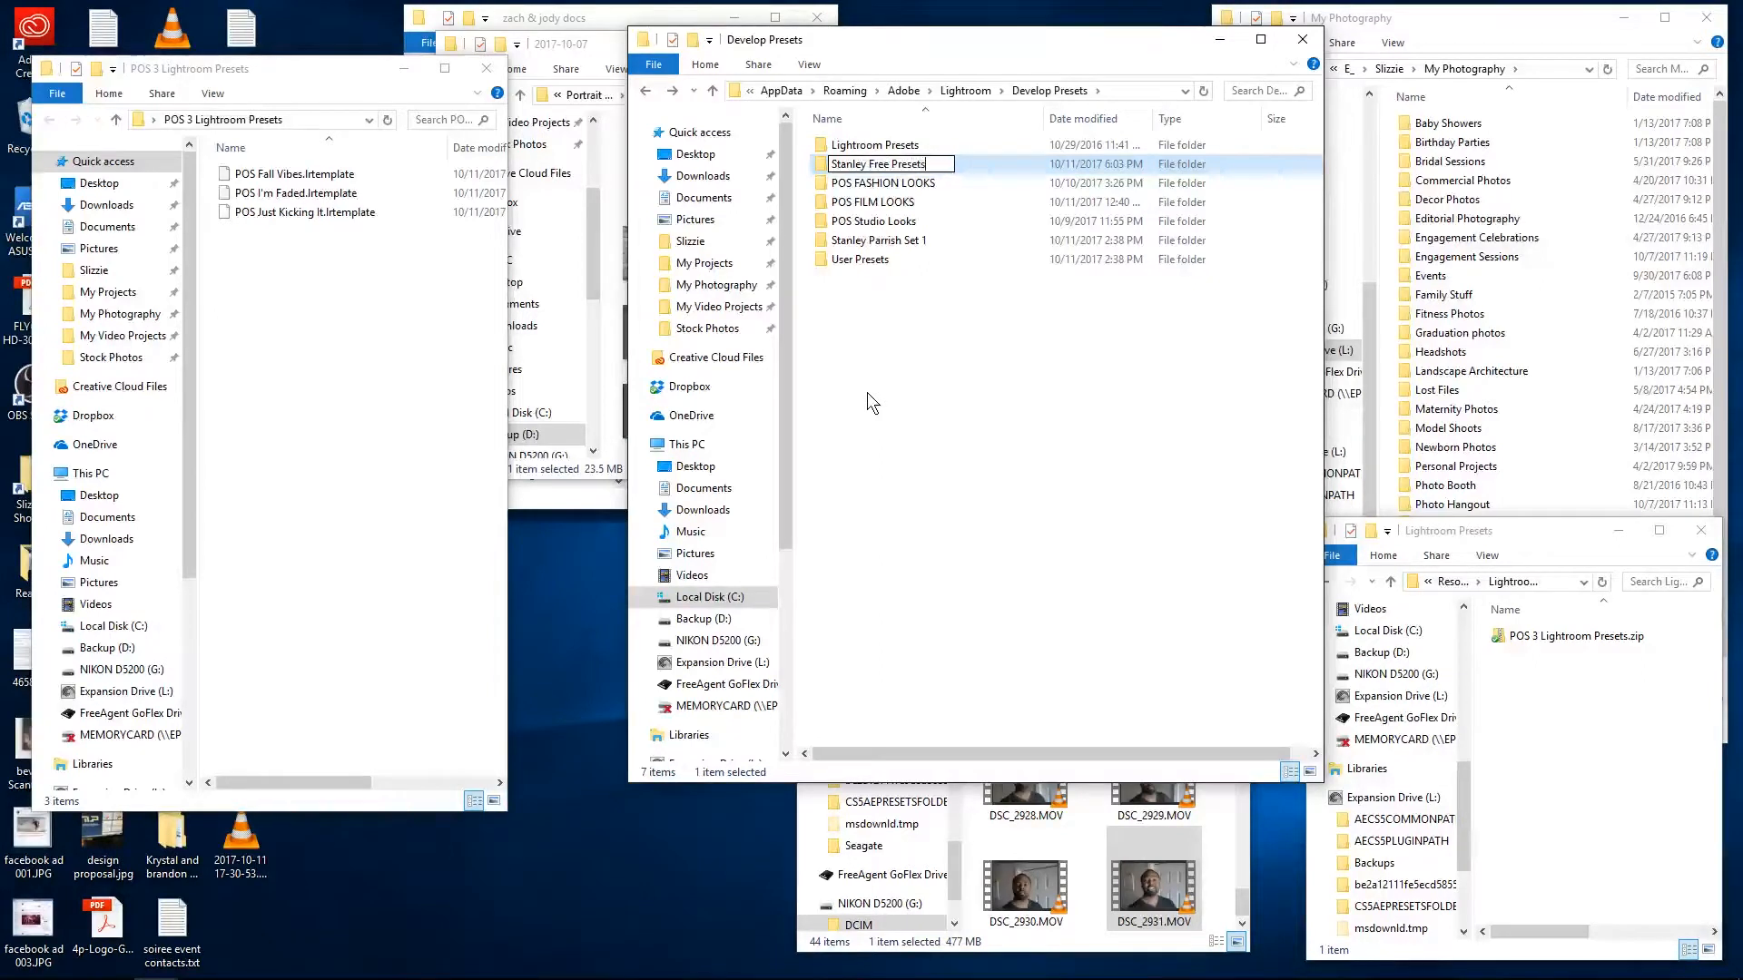
pyautogui.press('Return')
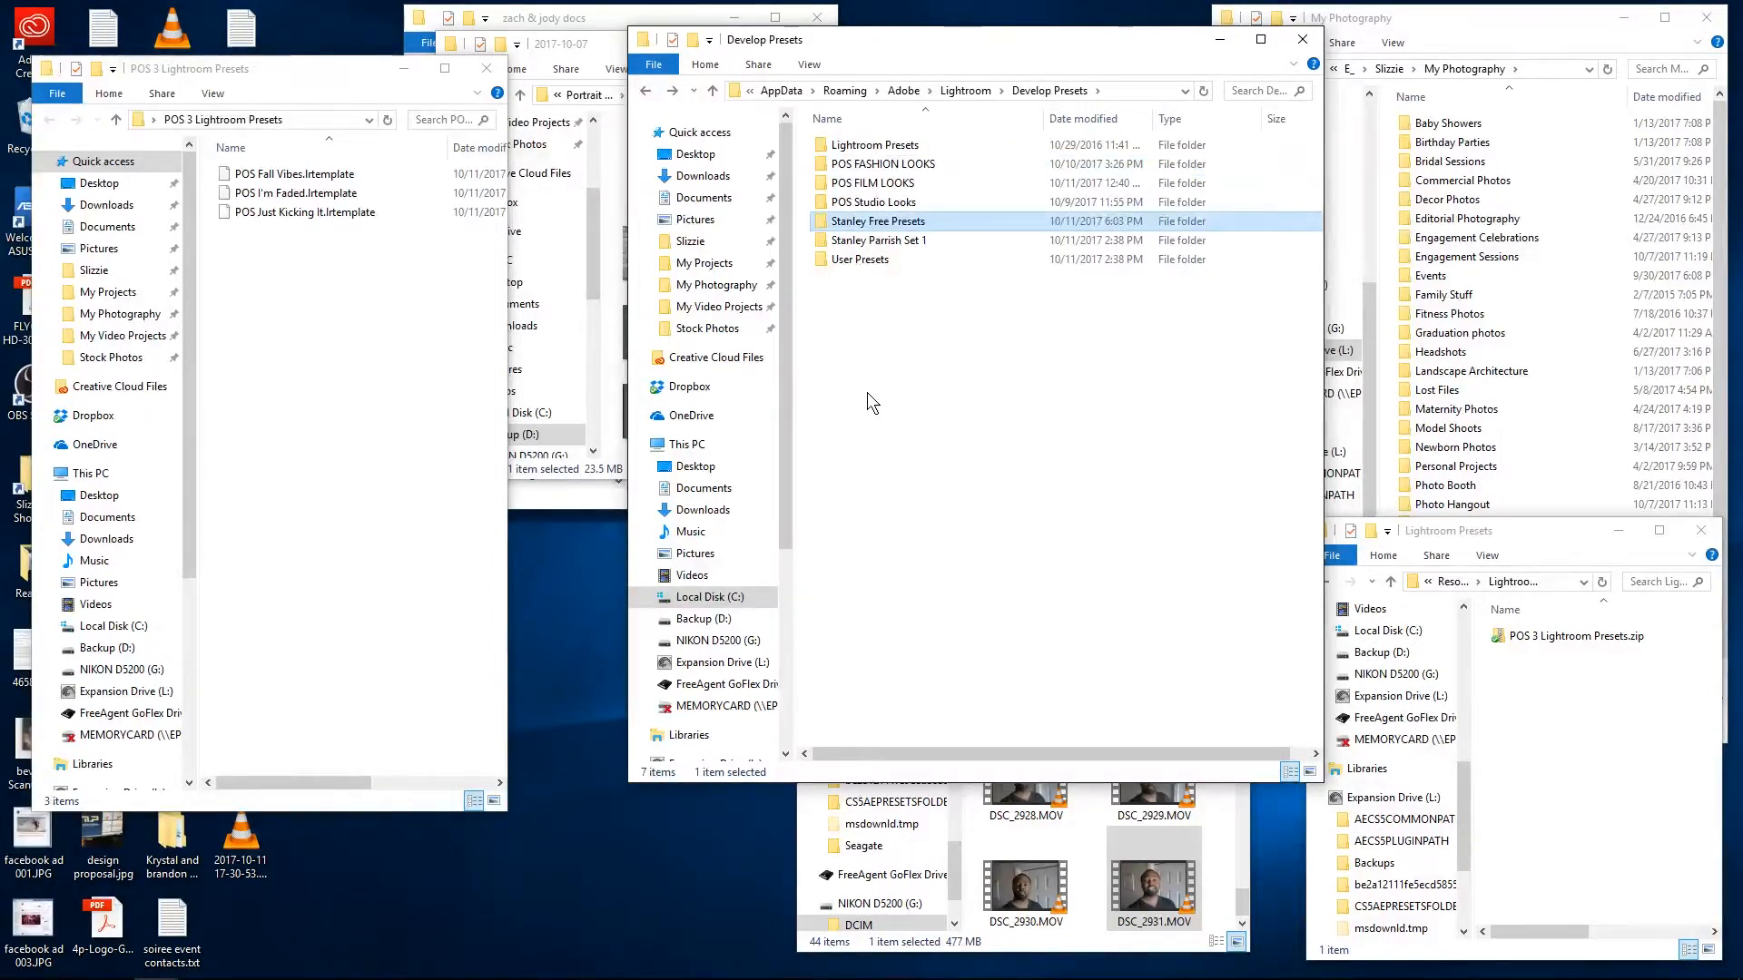
# - Place the Fall Vibes, I'm Faded and Just Kicking It templates from POS 3 Lightroom Presets in the new Free Presets folder
pyautogui.doubleClick(886, 221)
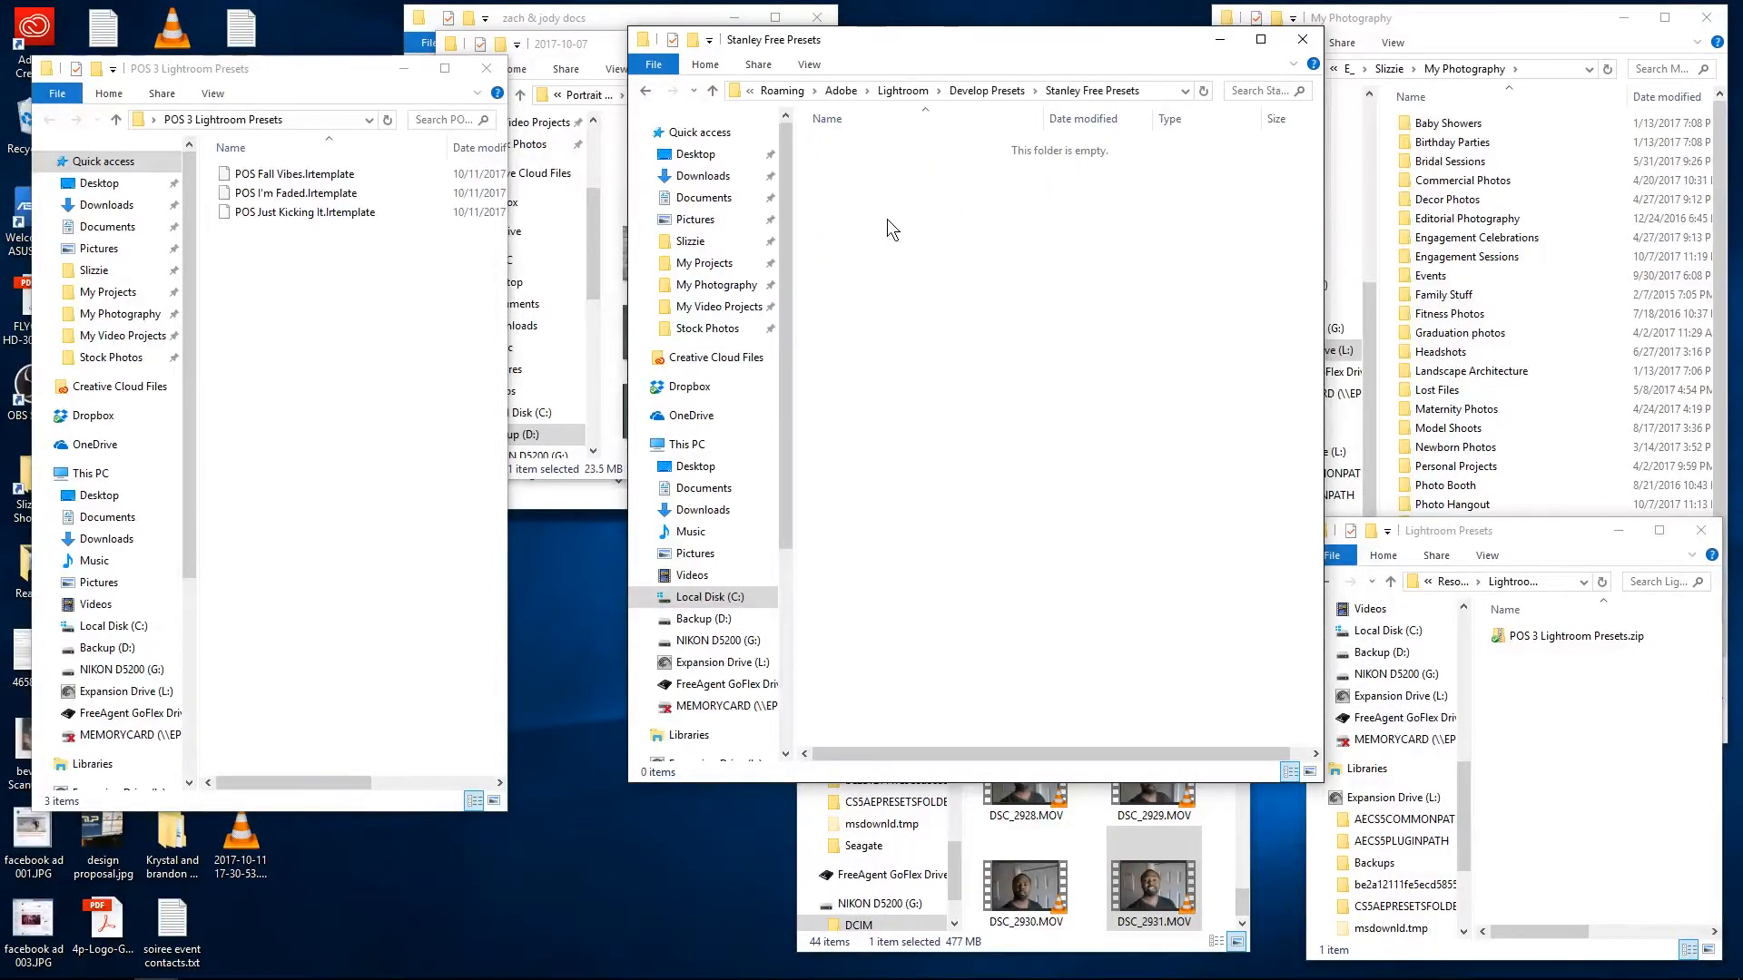
pyautogui.click(378, 318)
pyautogui.moveTo(378, 317); pyautogui.dragTo(918, 260)
pyautogui.click(923, 353)
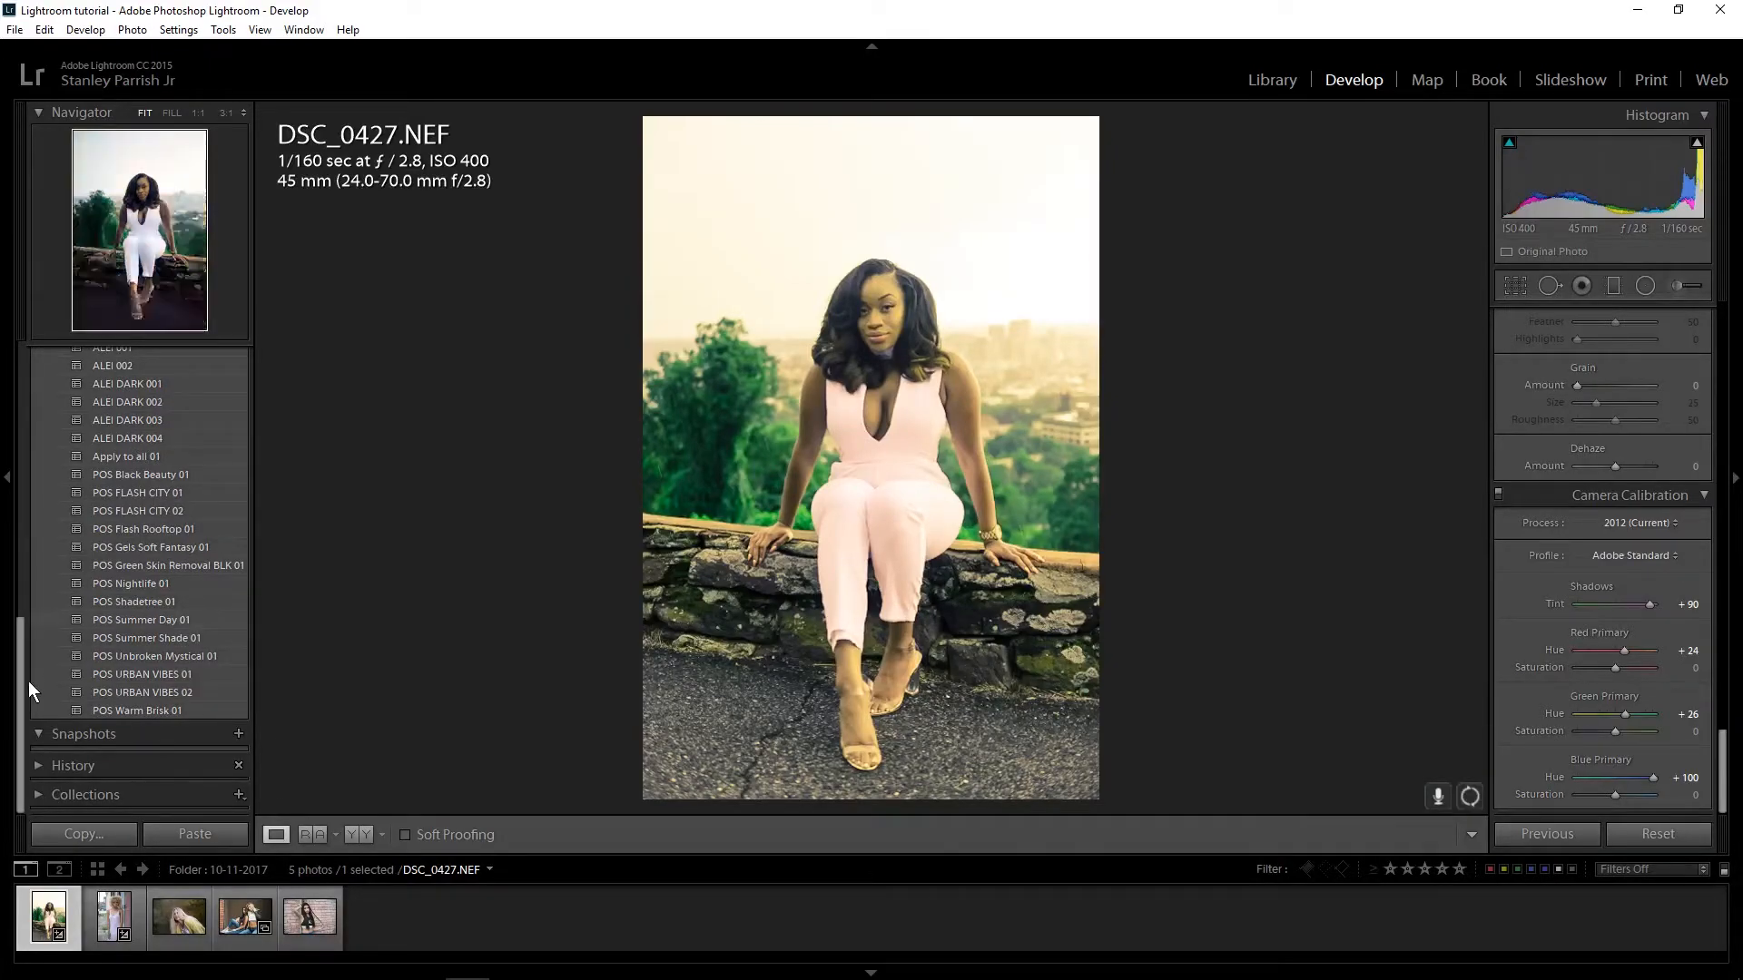
pyautogui.moveTo(19, 679); pyautogui.dragTo(9, 568)
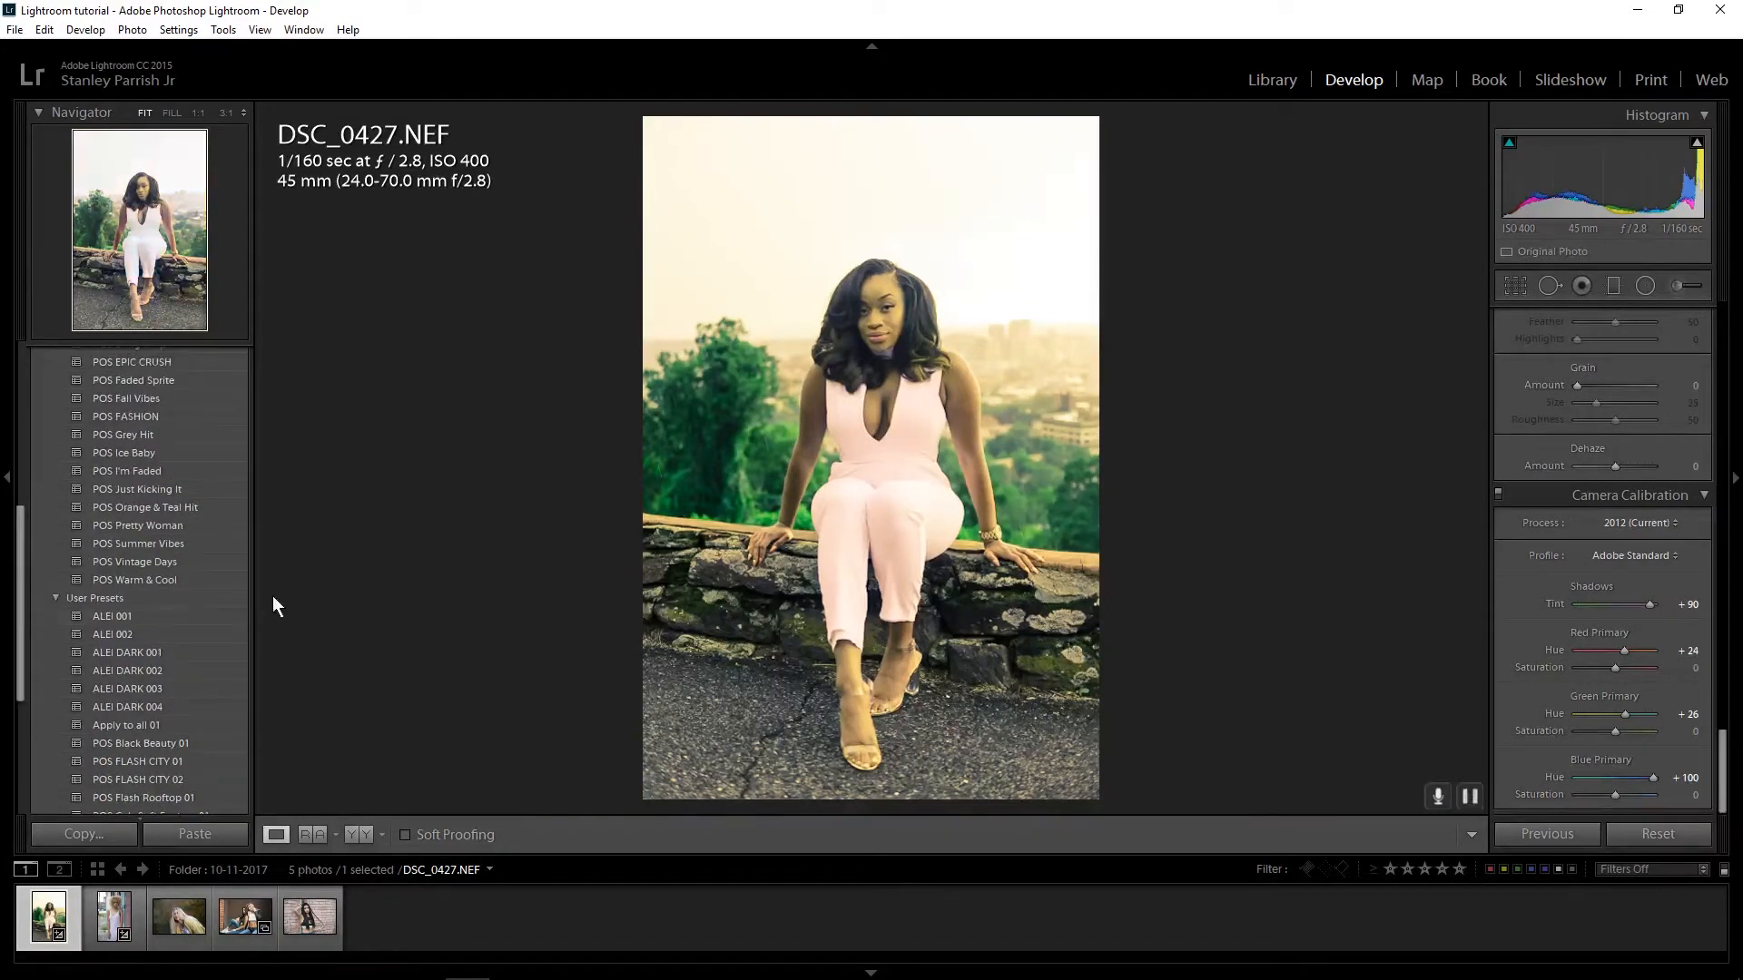
pyautogui.rightClick(109, 601)
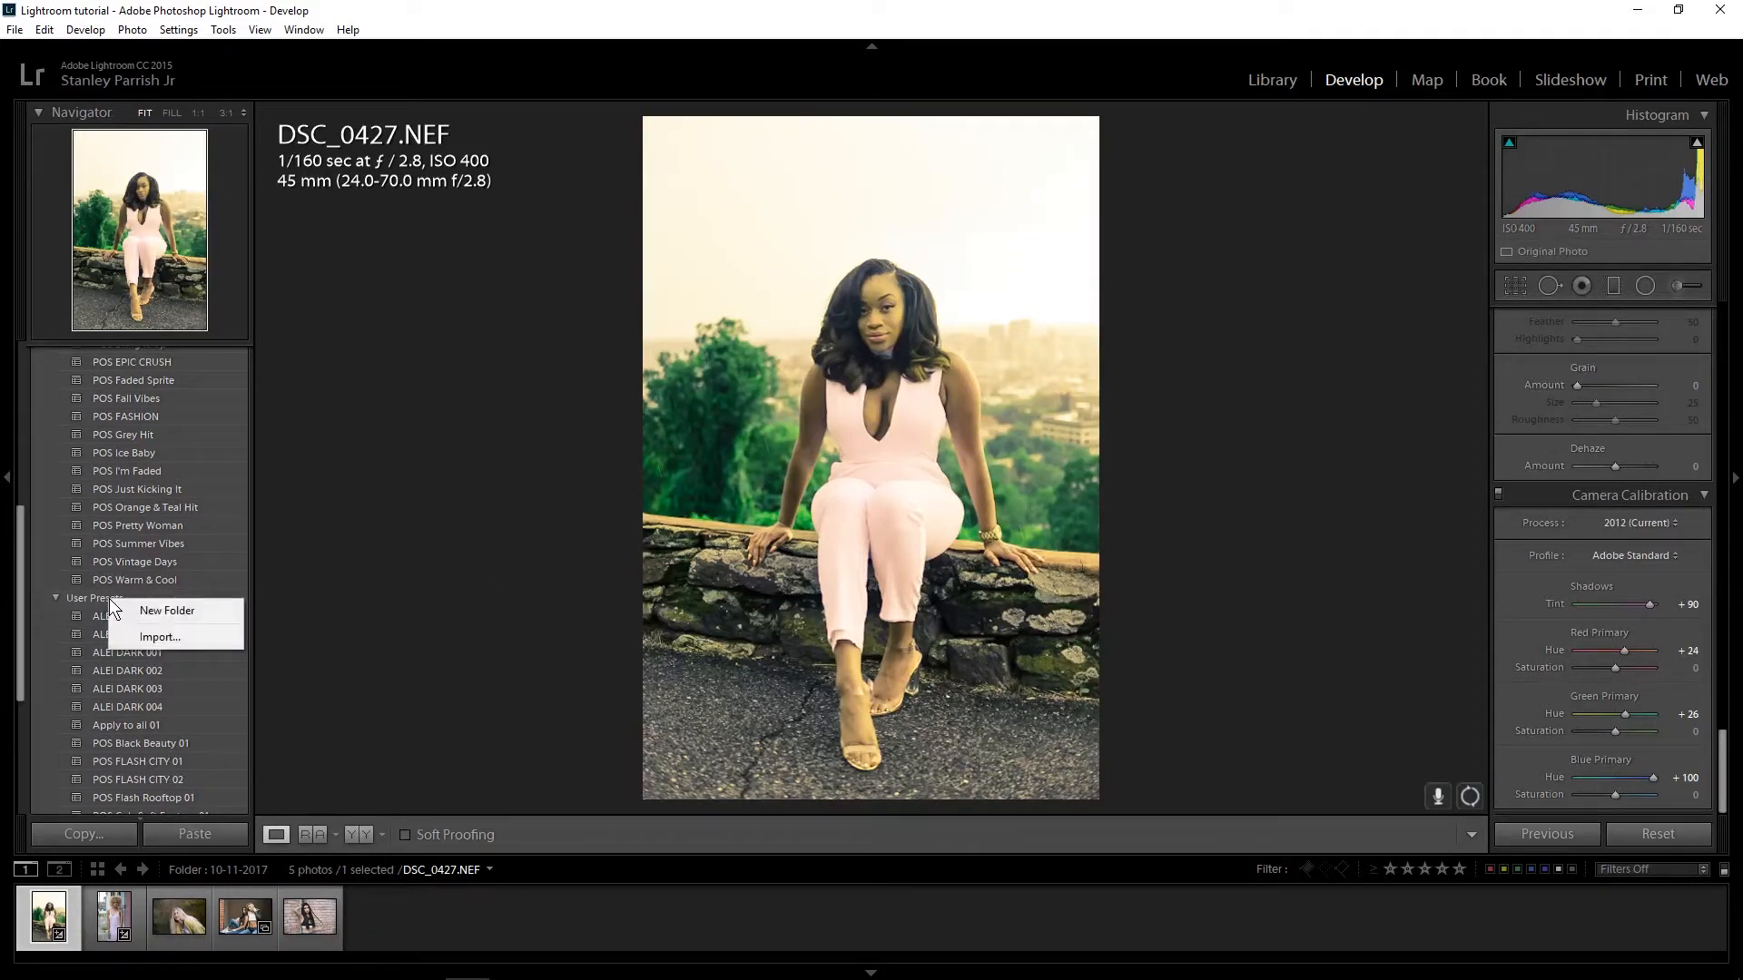
pyautogui.click(160, 639)
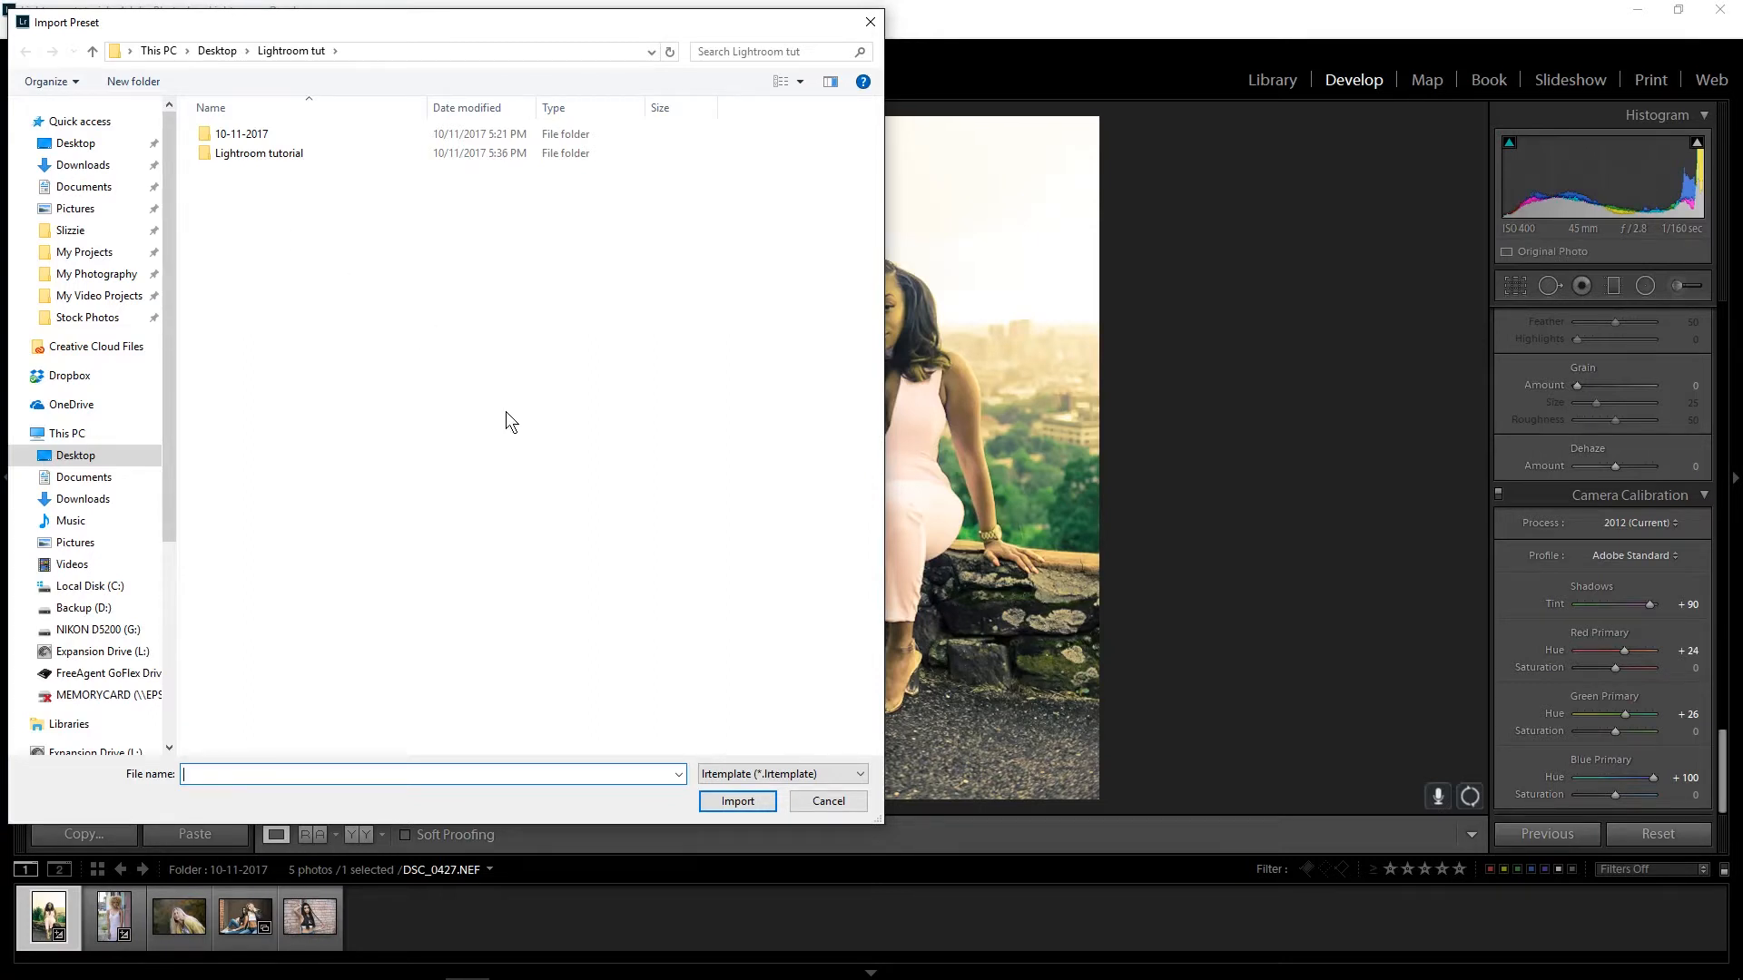
pyautogui.moveTo(378, 291); pyautogui.dragTo(263, 128)
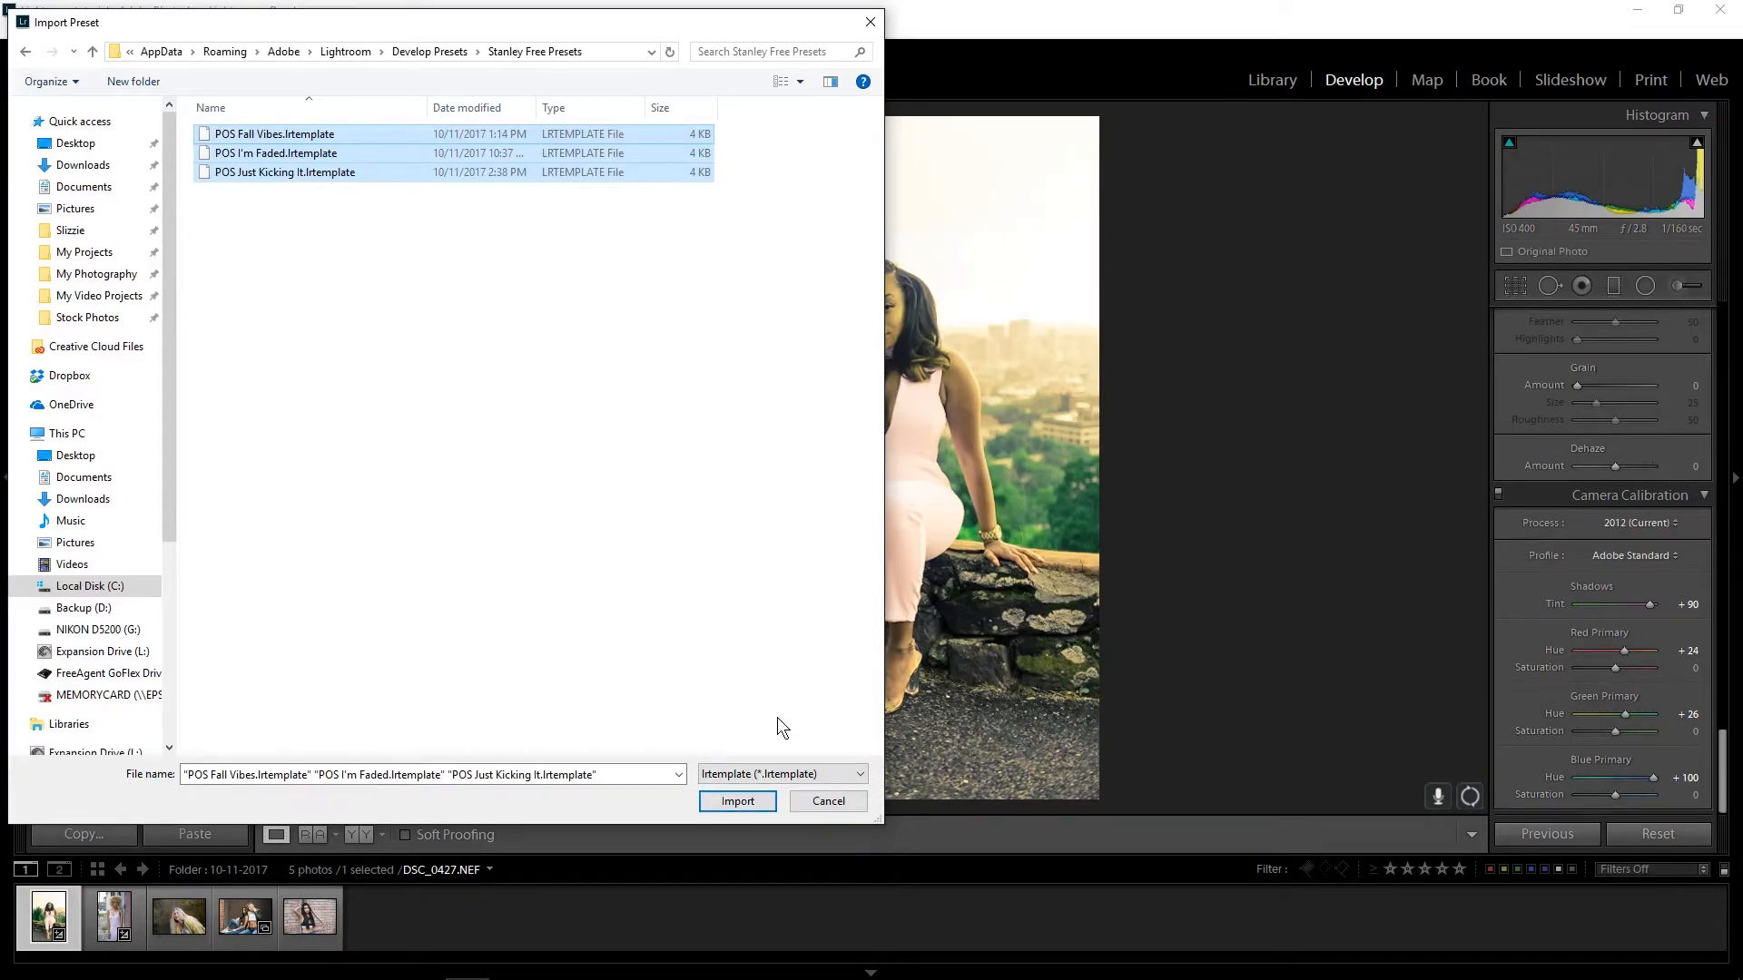
pyautogui.click(828, 801)
# - Apply the POS I'm Faded preset to the reset photo DSC_0427.NEF
pyautogui.moveTo(19, 585); pyautogui.dragTo(20, 408)
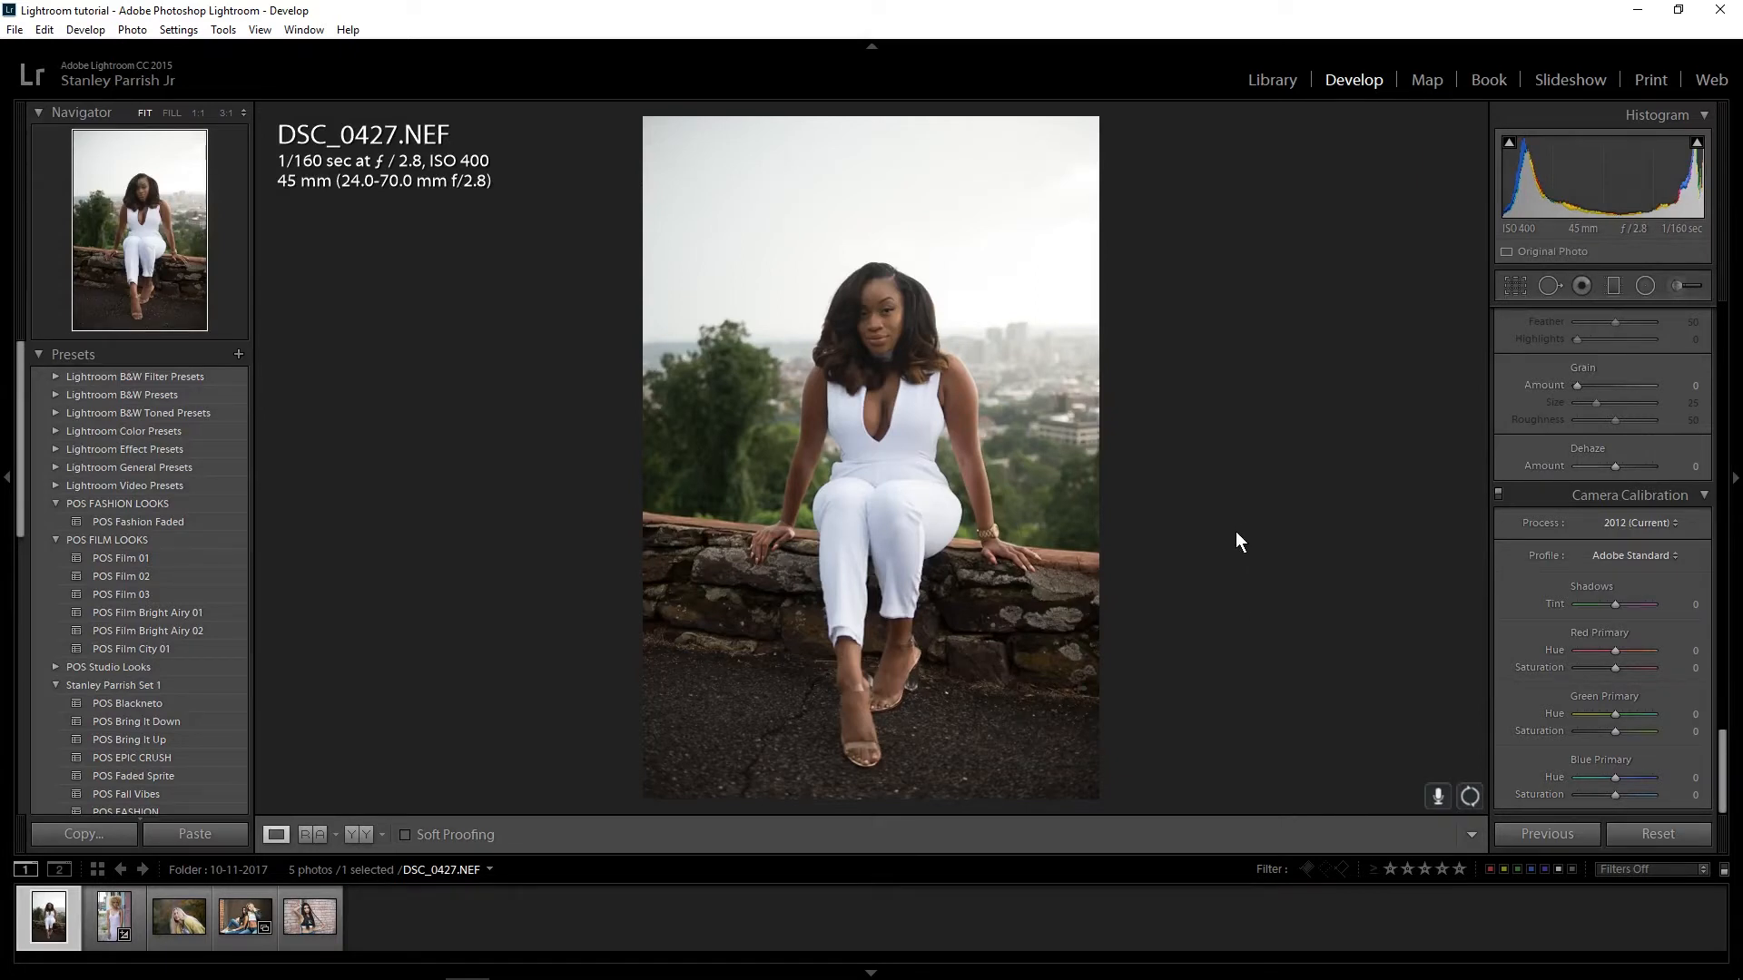
pyautogui.moveTo(21, 491); pyautogui.dragTo(19, 592)
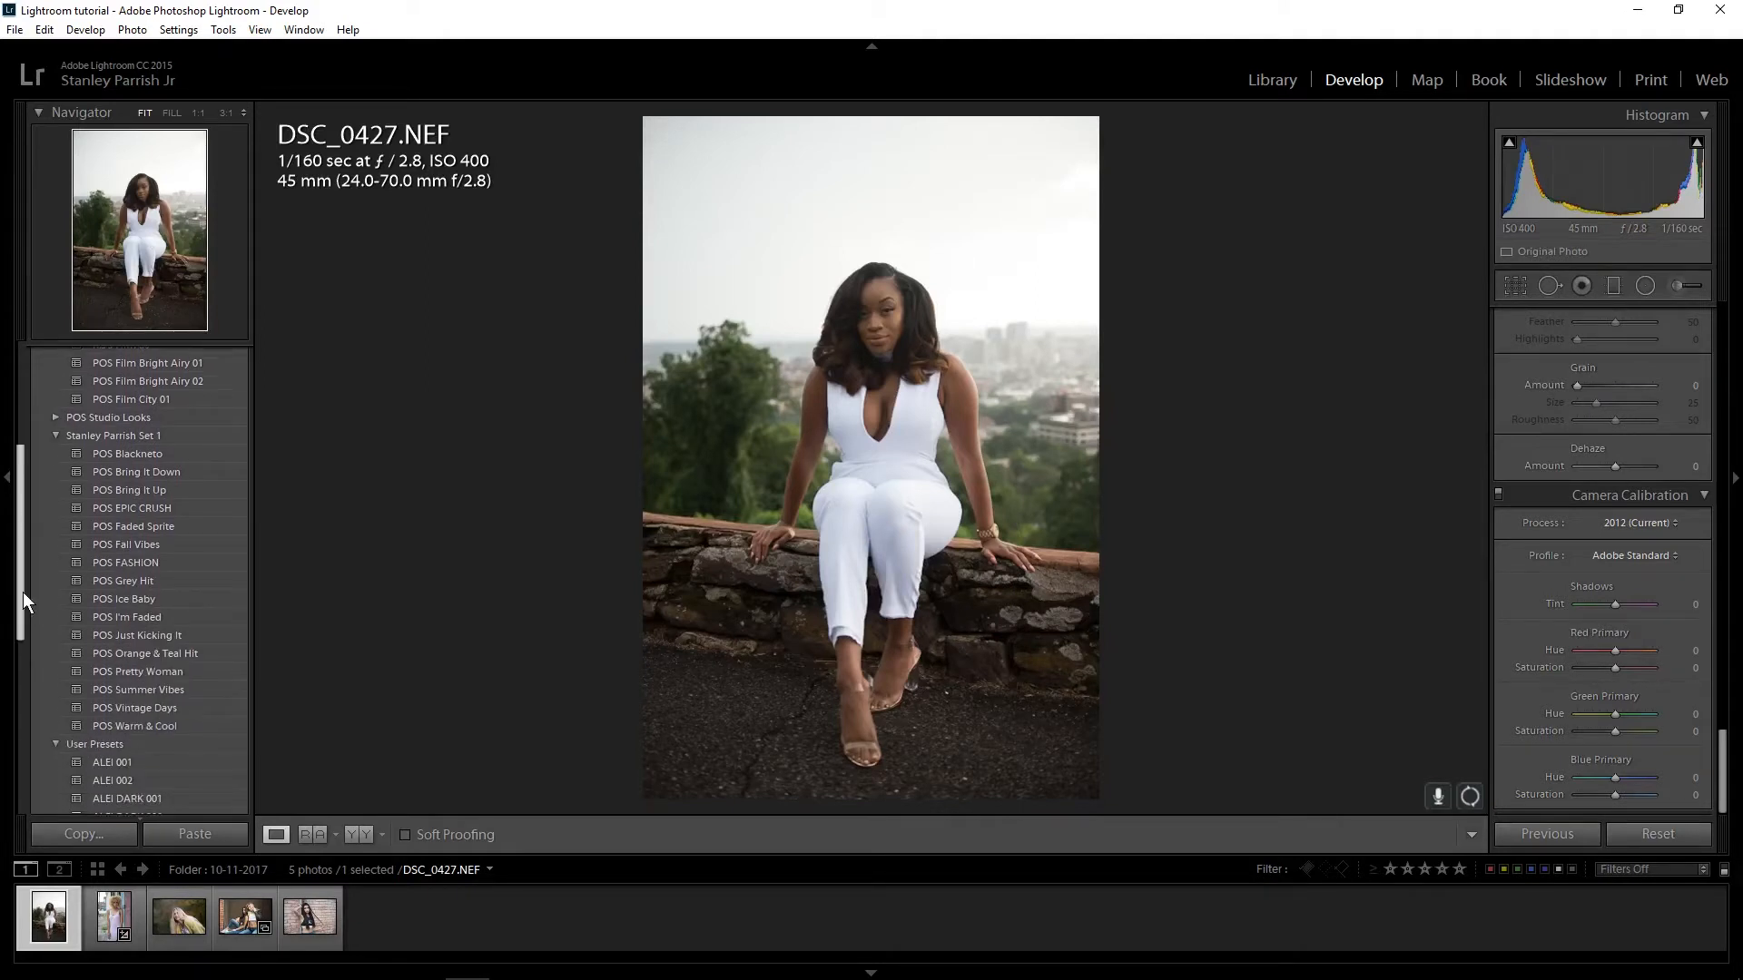
pyautogui.click(133, 619)
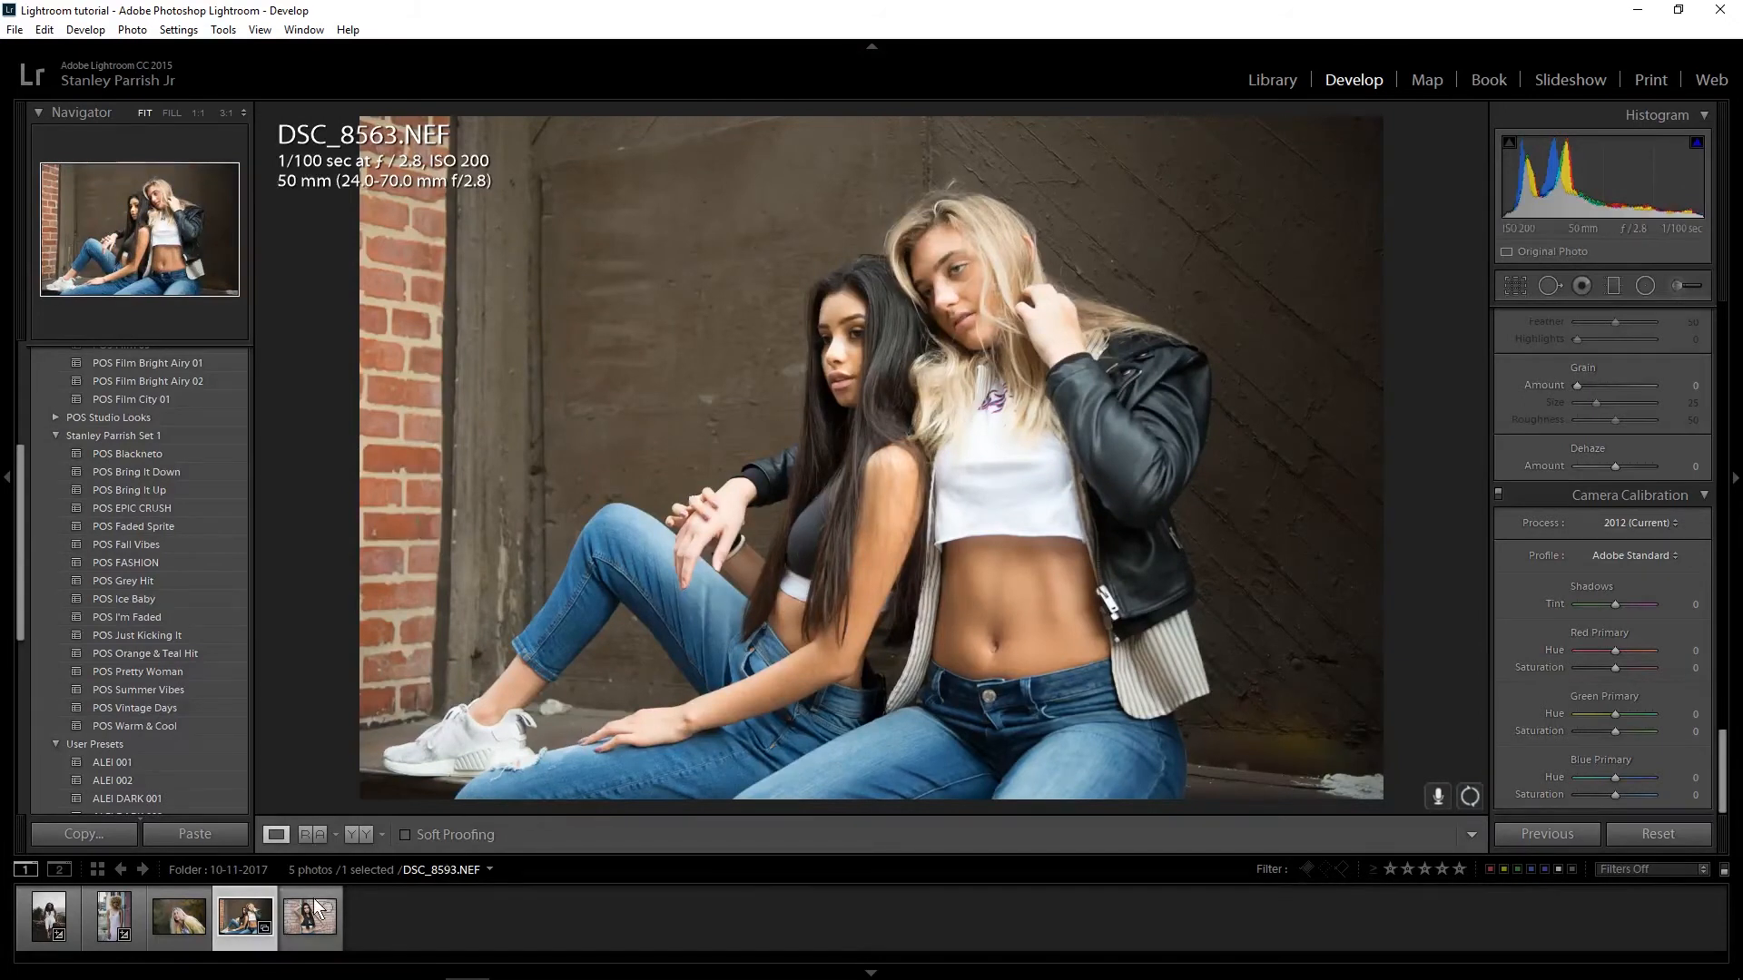
# - Apply the POS Just Kicking It preset to DSC_8563.NEF and DSC_8593.NEF
pyautogui.click(155, 636)
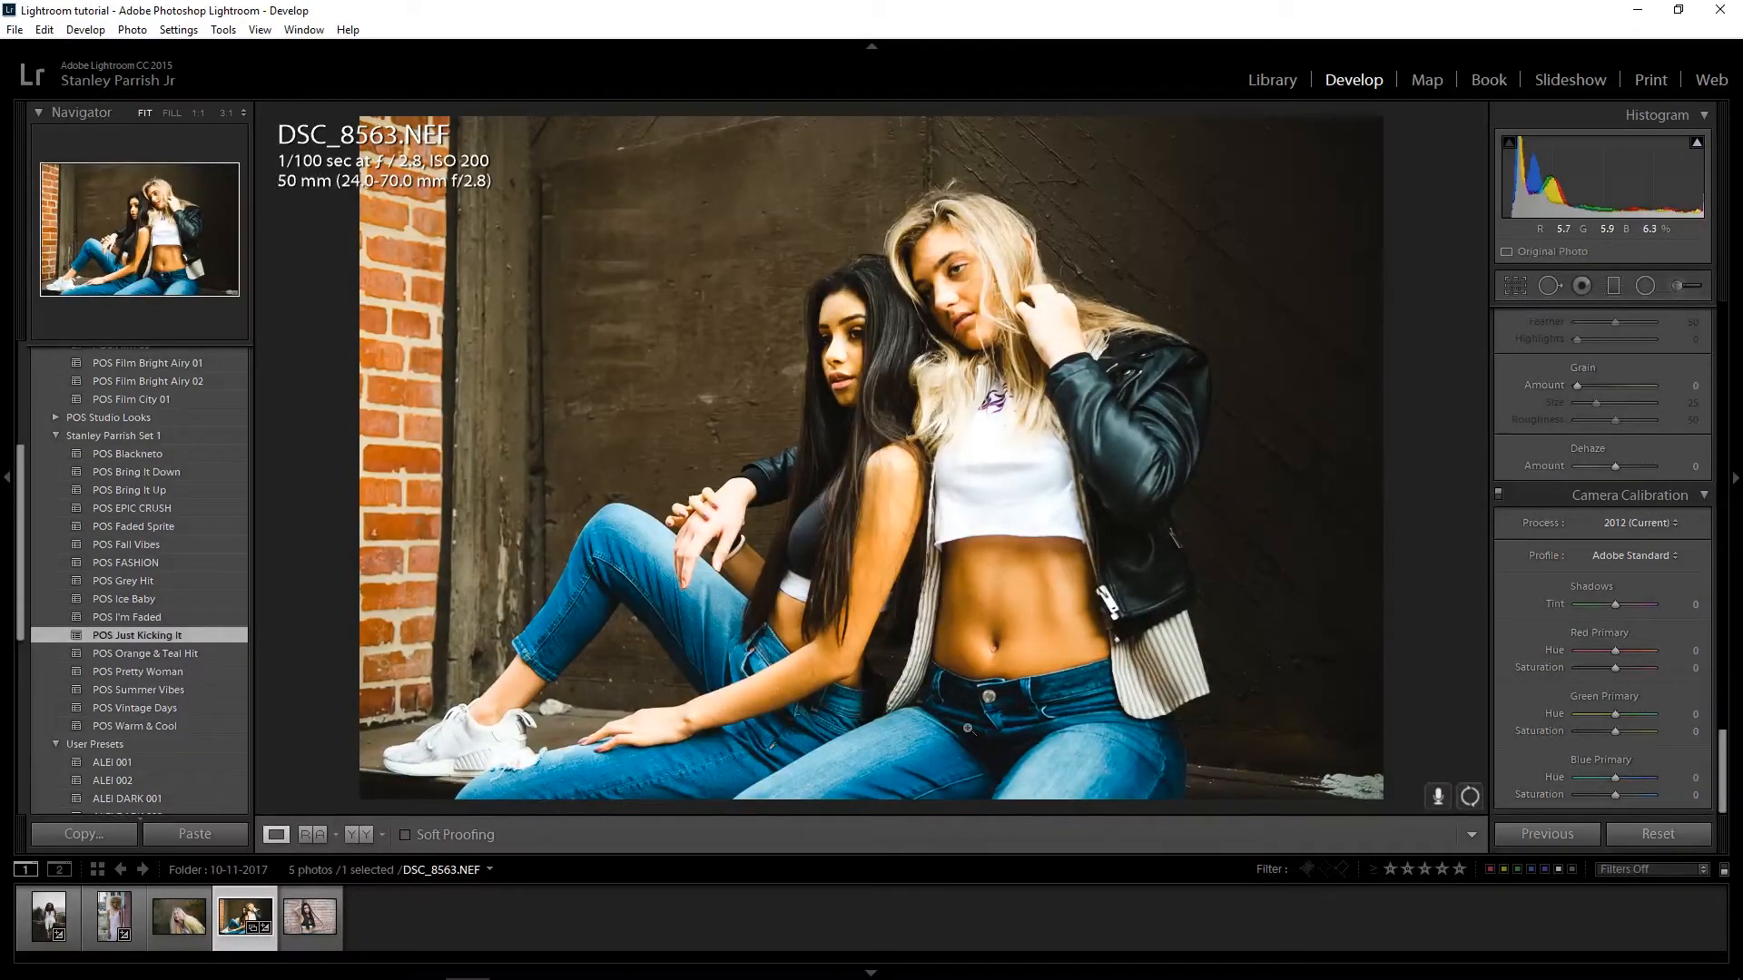
pyautogui.click(298, 920)
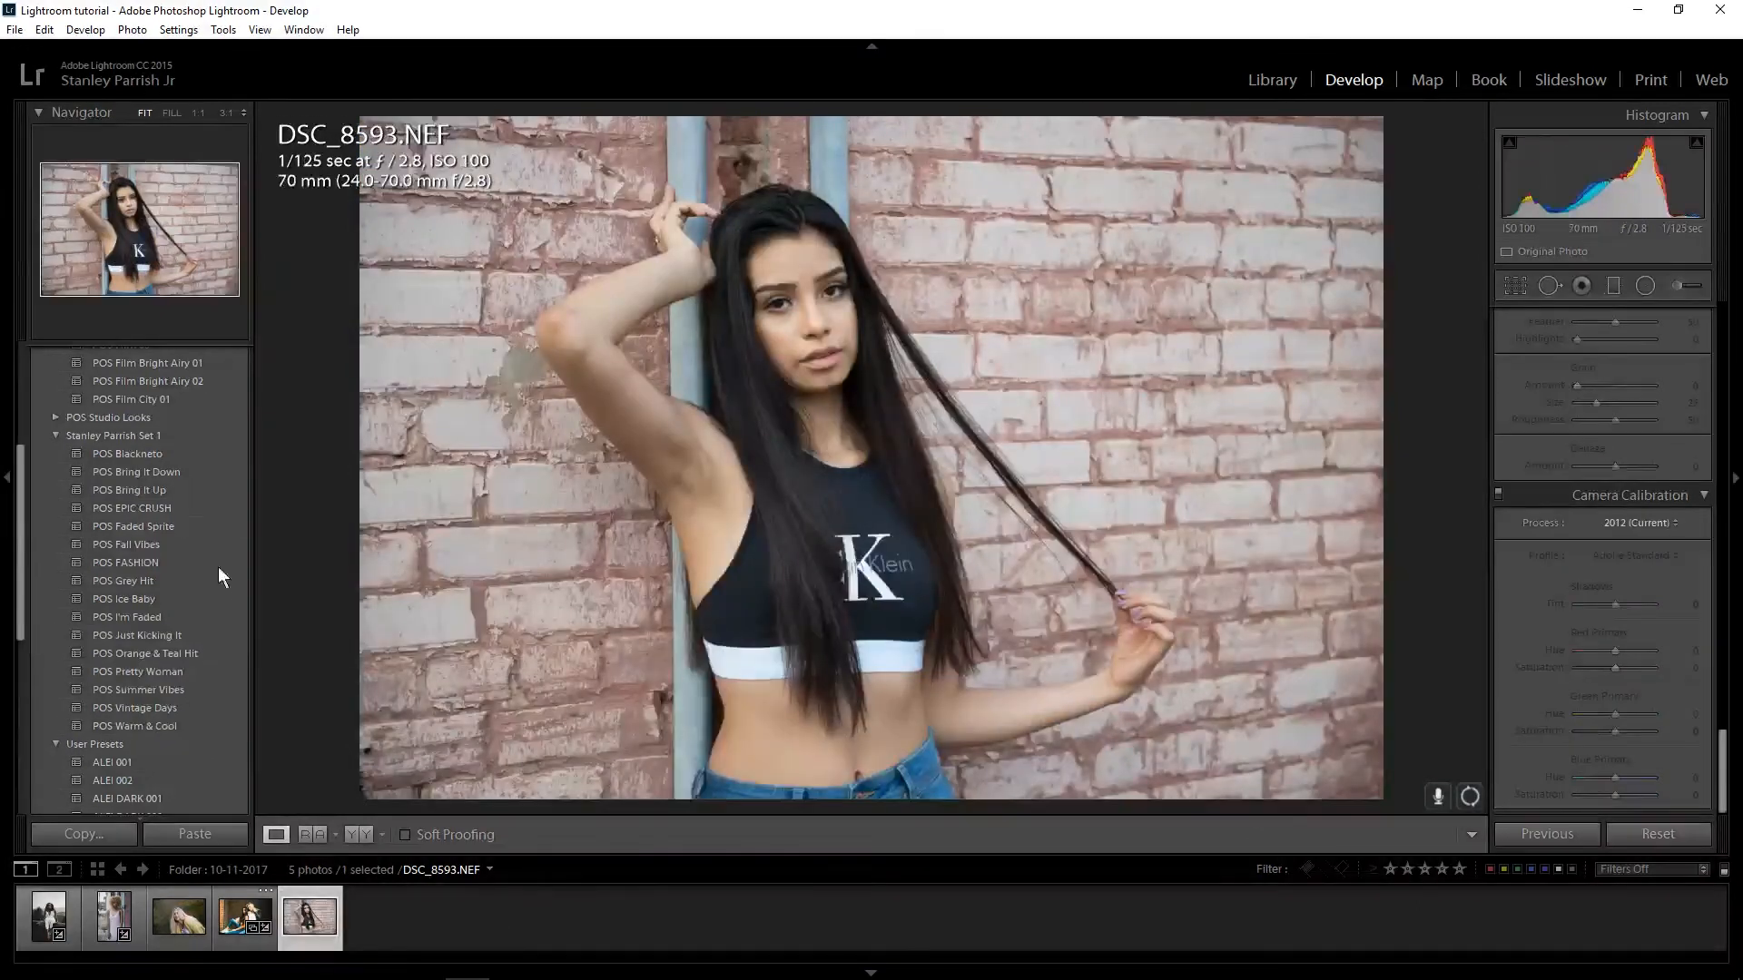
pyautogui.click(148, 637)
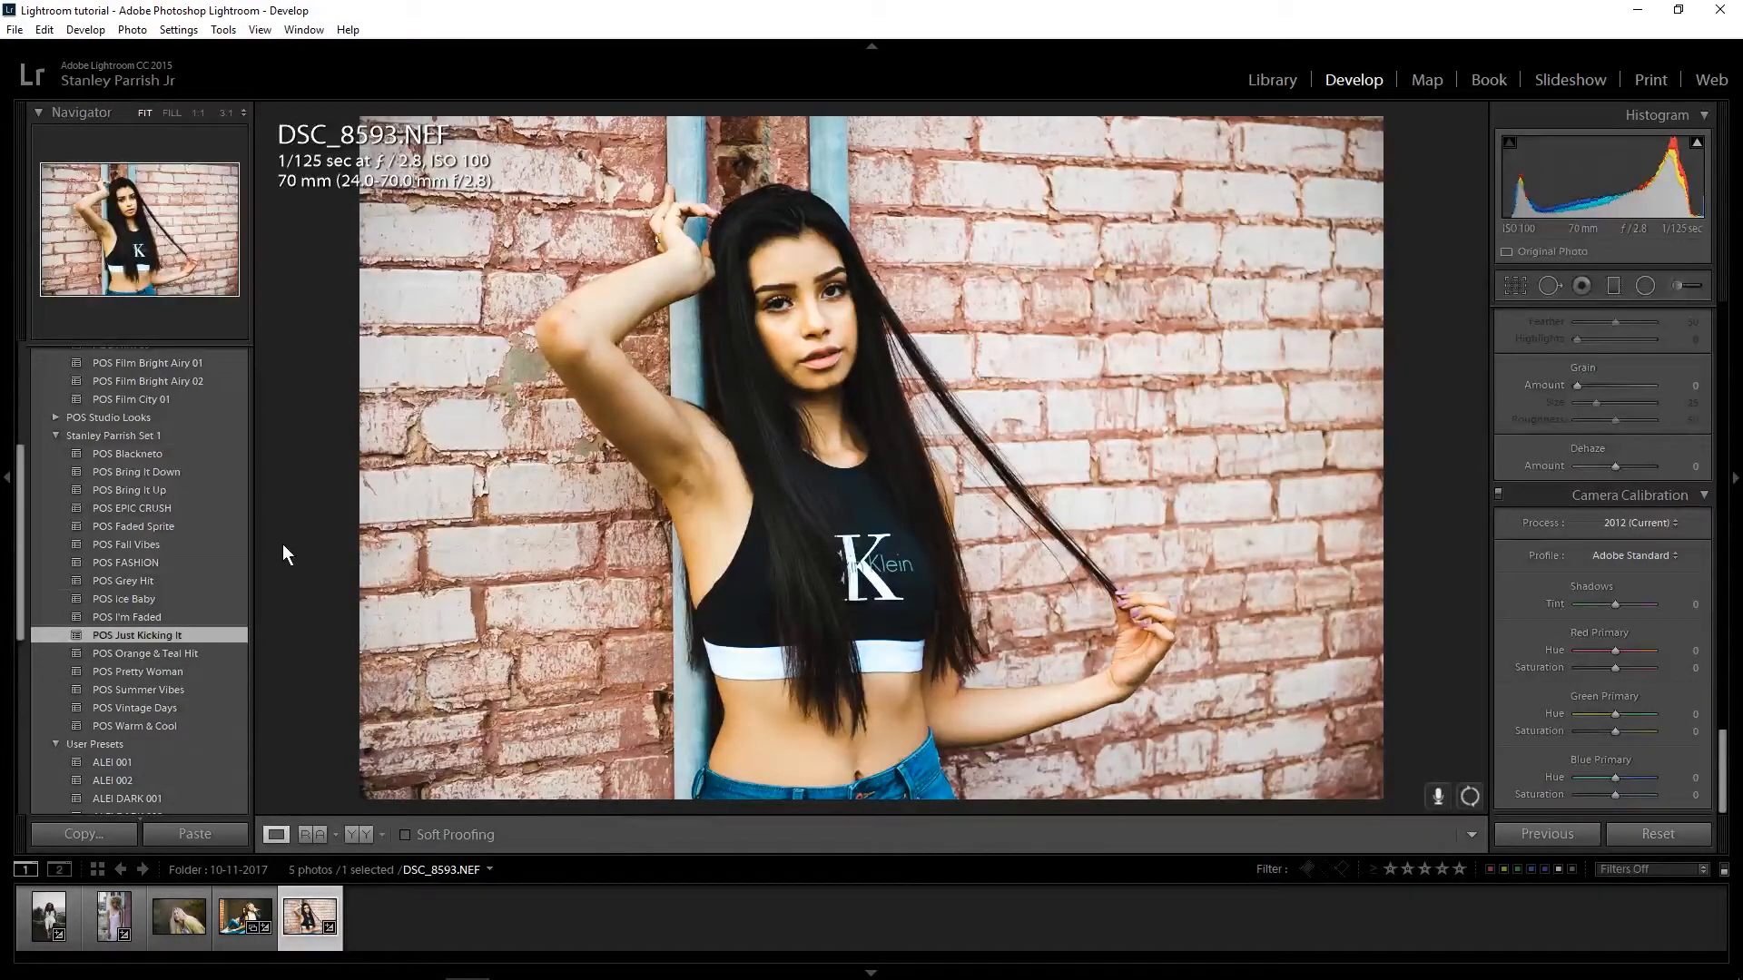
# - Apply the POS Fall Vibes preset to the photo nt9d4f_speckfechta.cr2
pyautogui.click(178, 919)
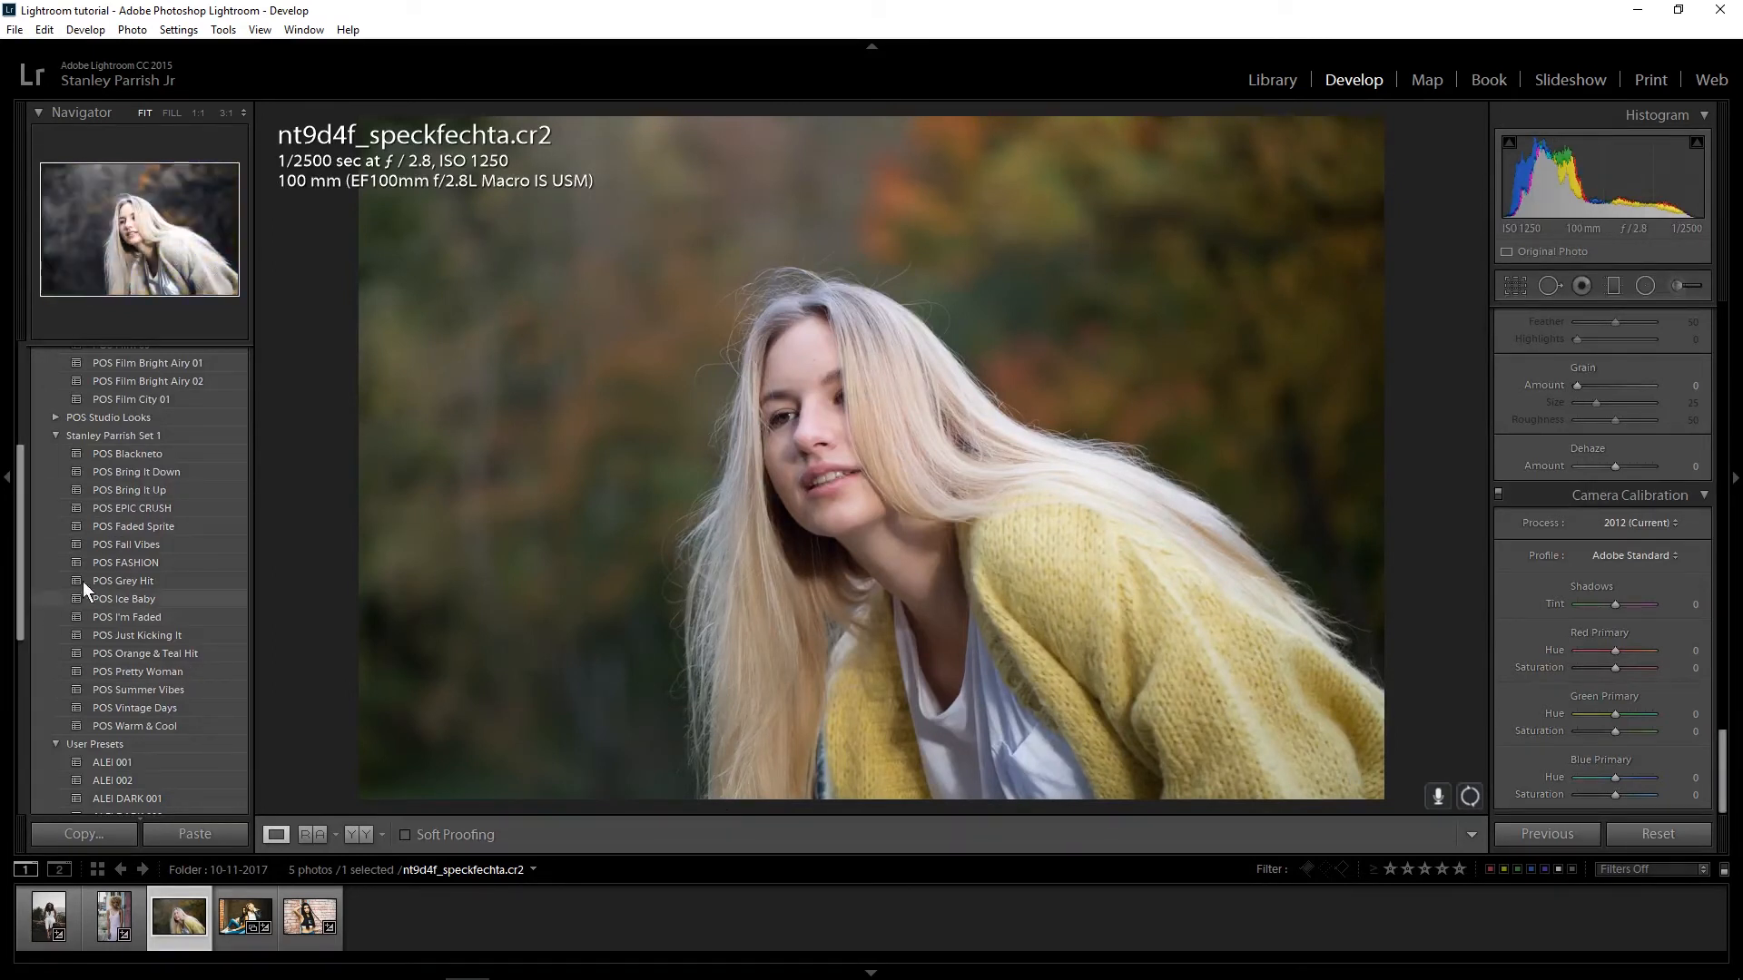
pyautogui.click(150, 546)
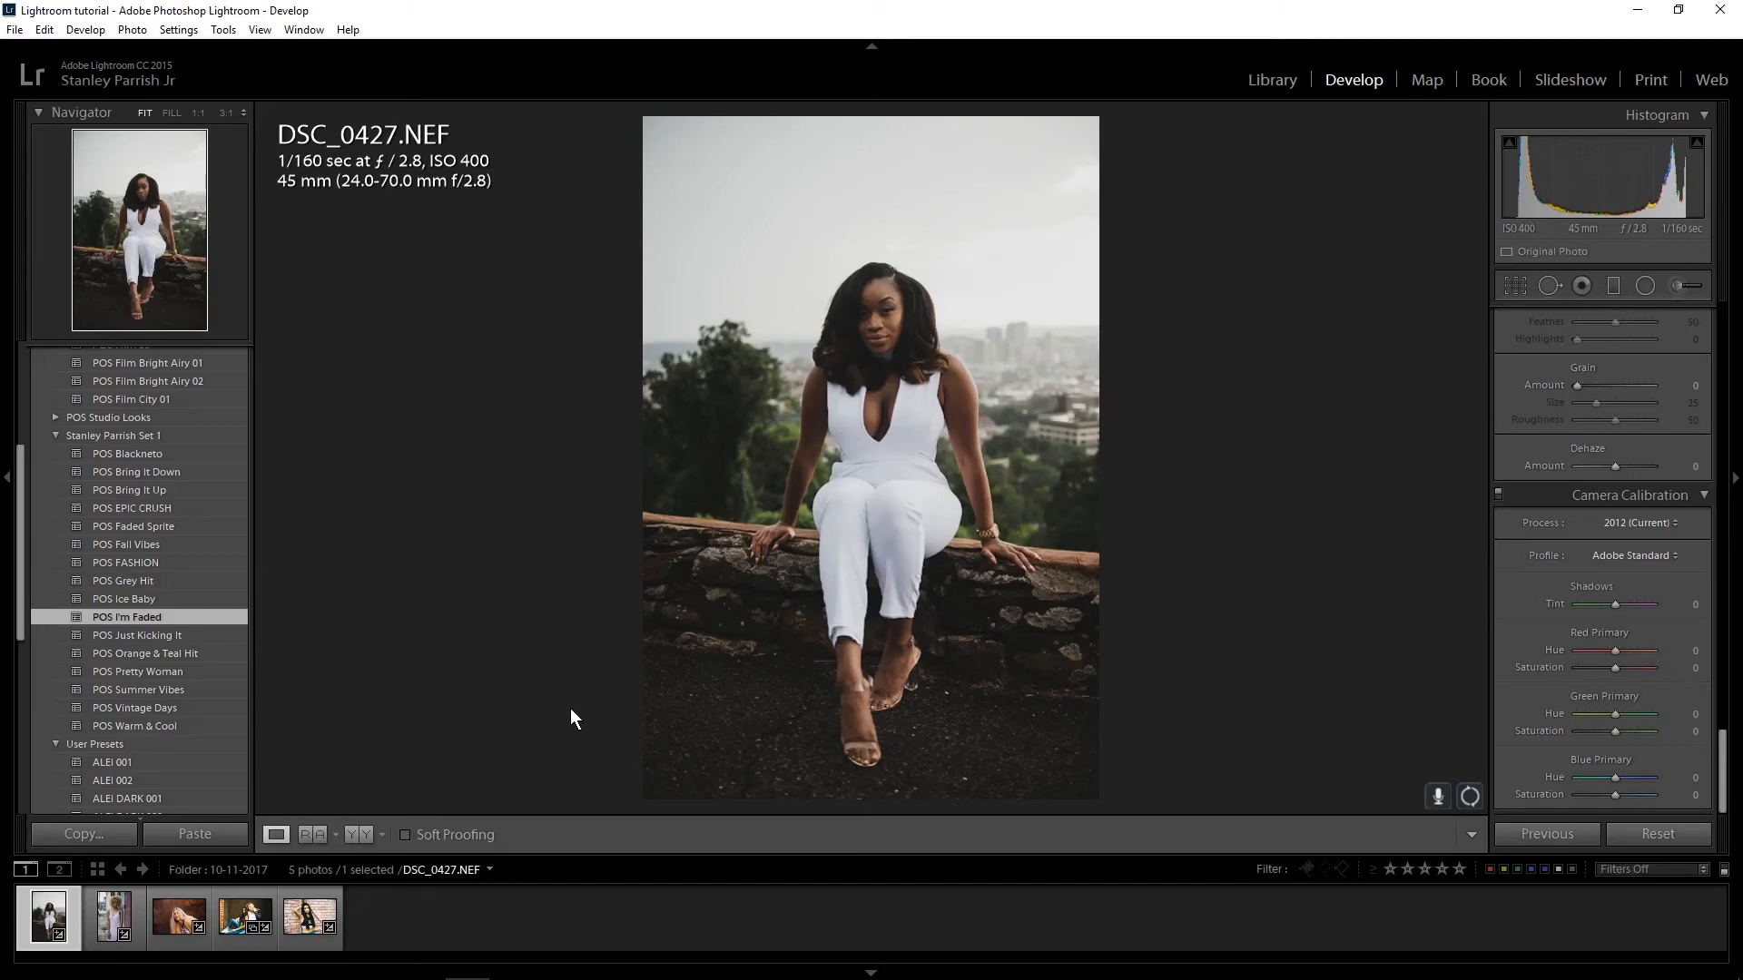
# - Review the Basic adjustments that the POS I'm Faded preset gives DSC_0427.NEF
pyautogui.click(1722, 376)
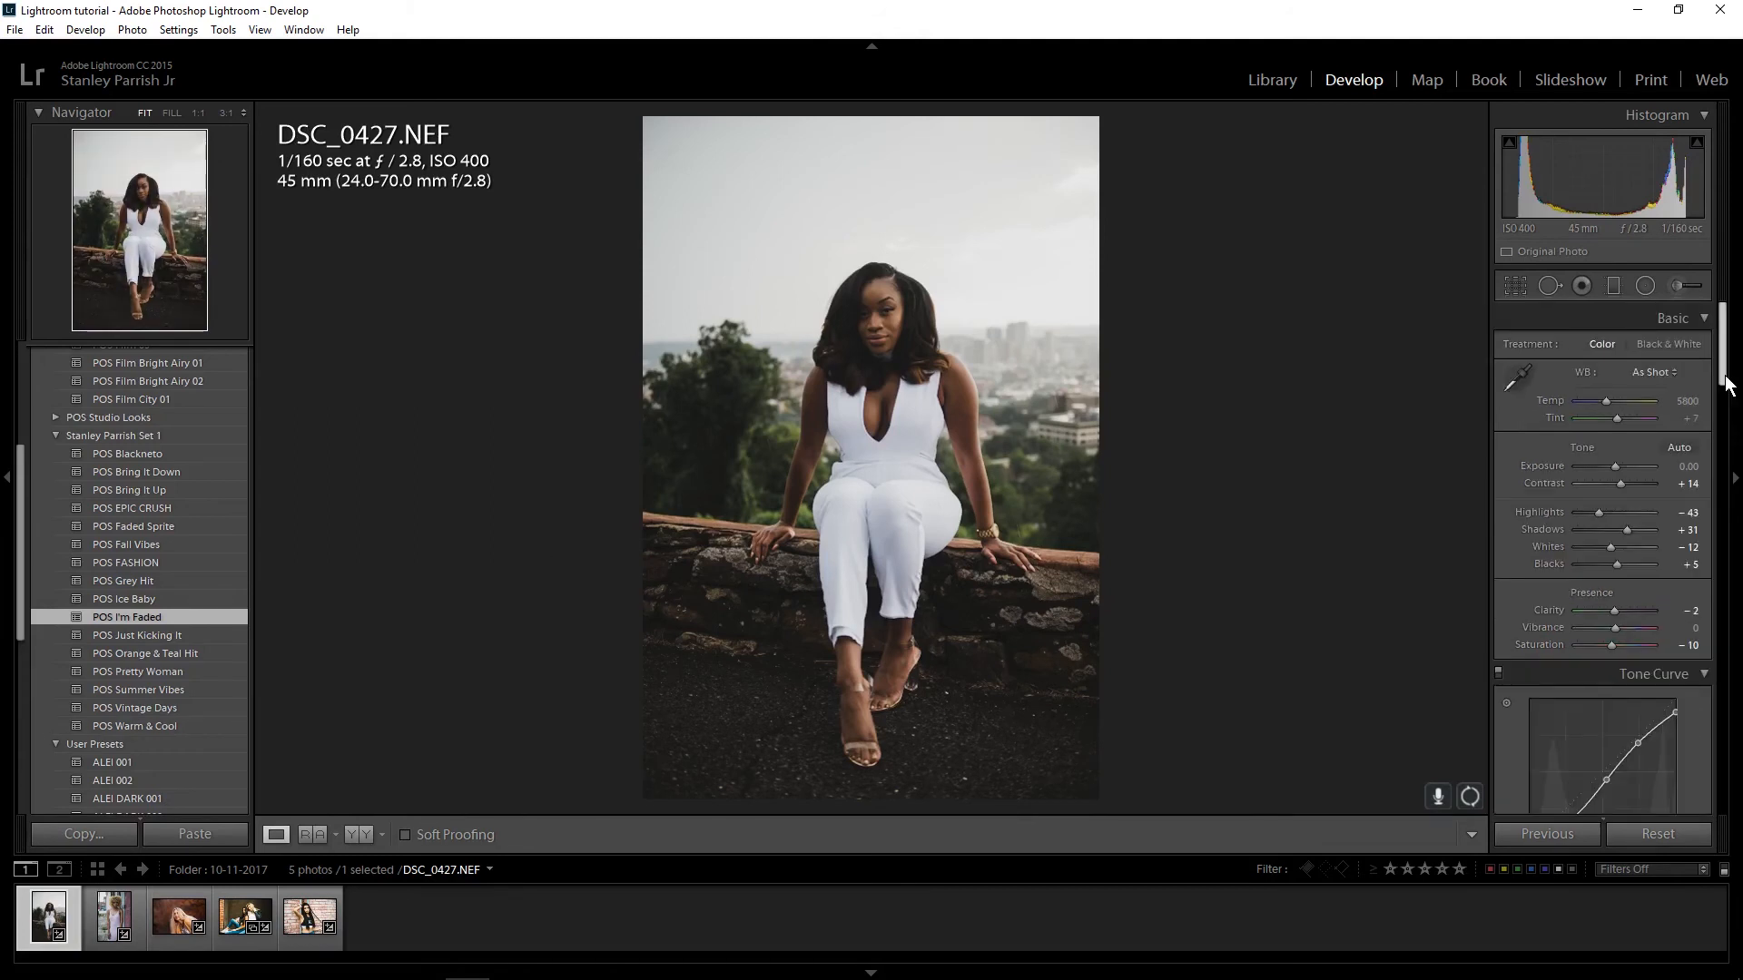